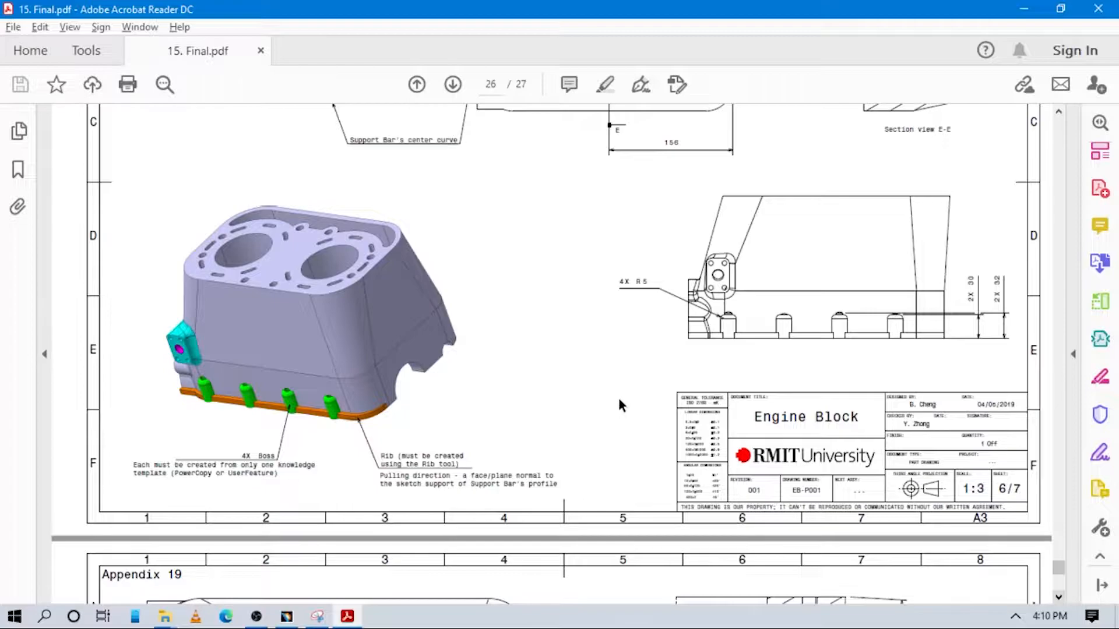
Review the support bar in the PDF drawing, switch to CATIA and hide Point.1, Point.3 and Plane.1 through Plane.5
scroll(617, 394, "up", 5)
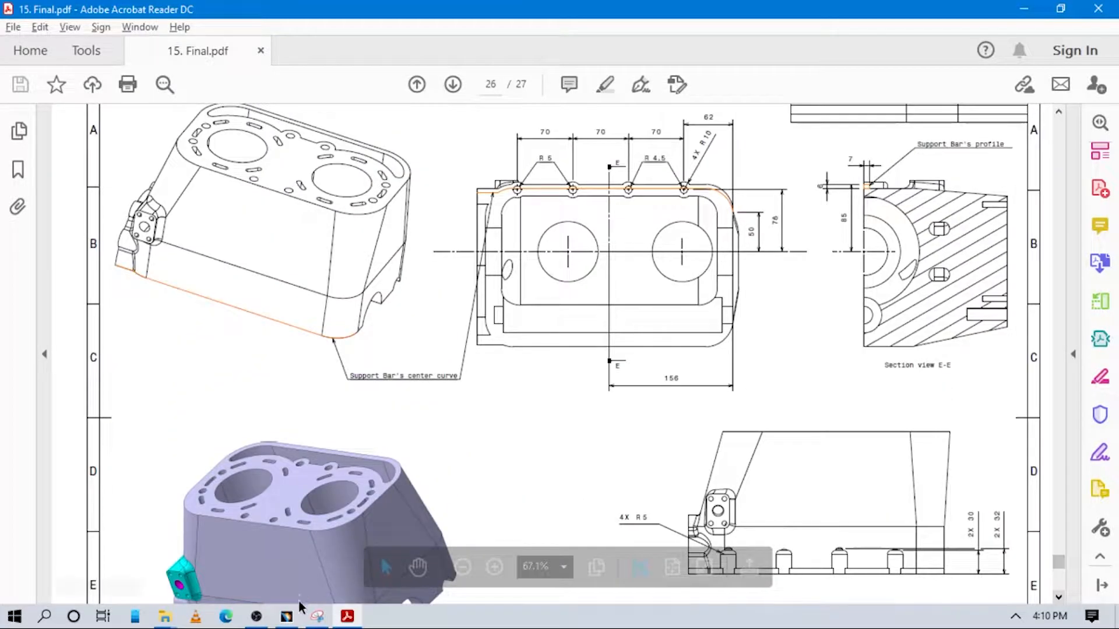
left_click(286, 616)
middle_click_drag(614, 448, 548, 379)
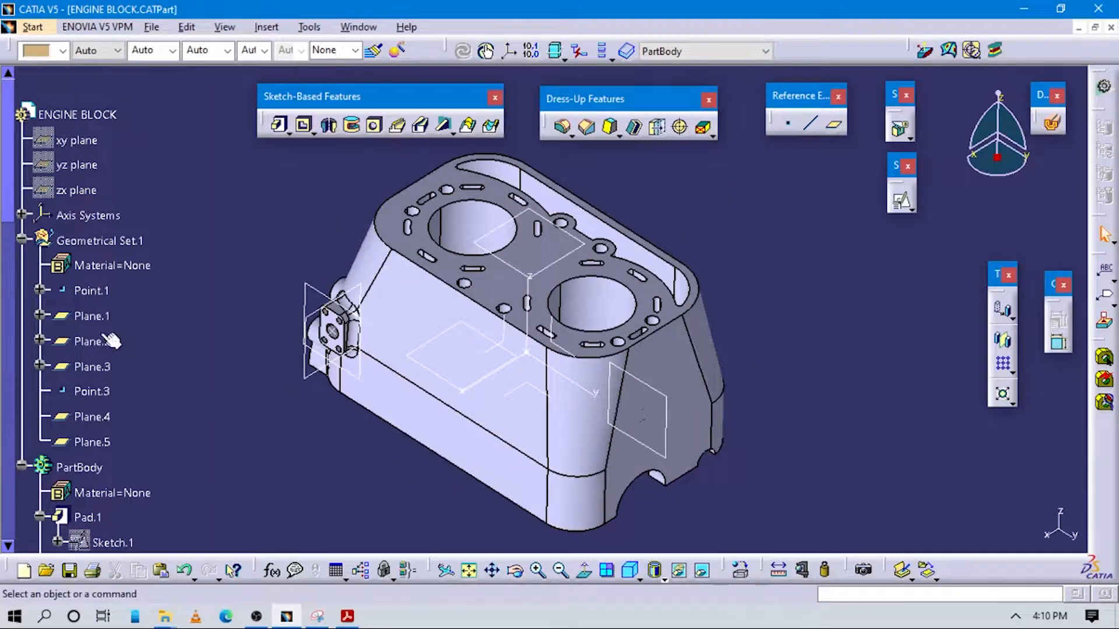
left_click(92, 316)
left_click(92, 341, "ctrl")
left_click(92, 367, "ctrl")
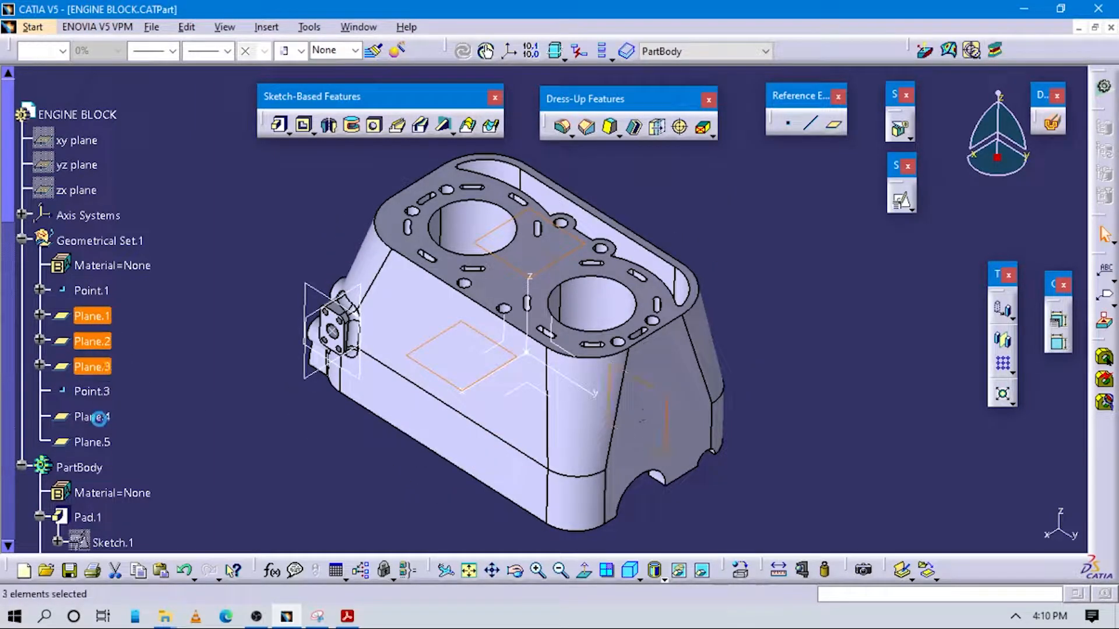
left_click(101, 419, "ctrl")
left_click(92, 441, "ctrl")
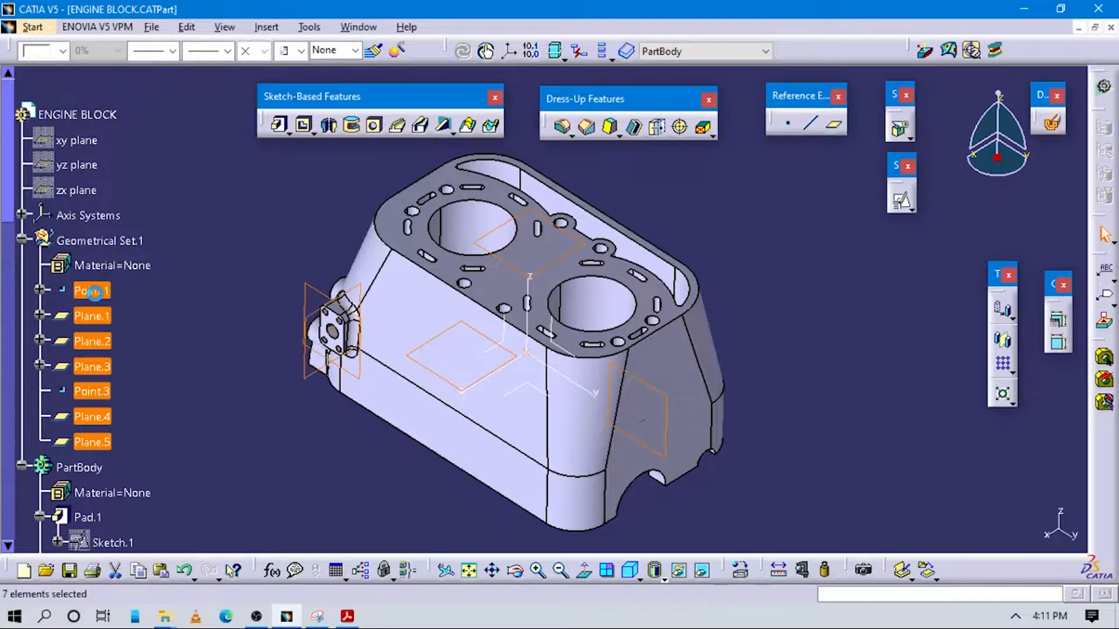
key("ctrl+h")
Create a positioned sketch on the block's bottom face with its origin set as the projection point of Point.1
middle_click_drag(475, 472, 548, 270)
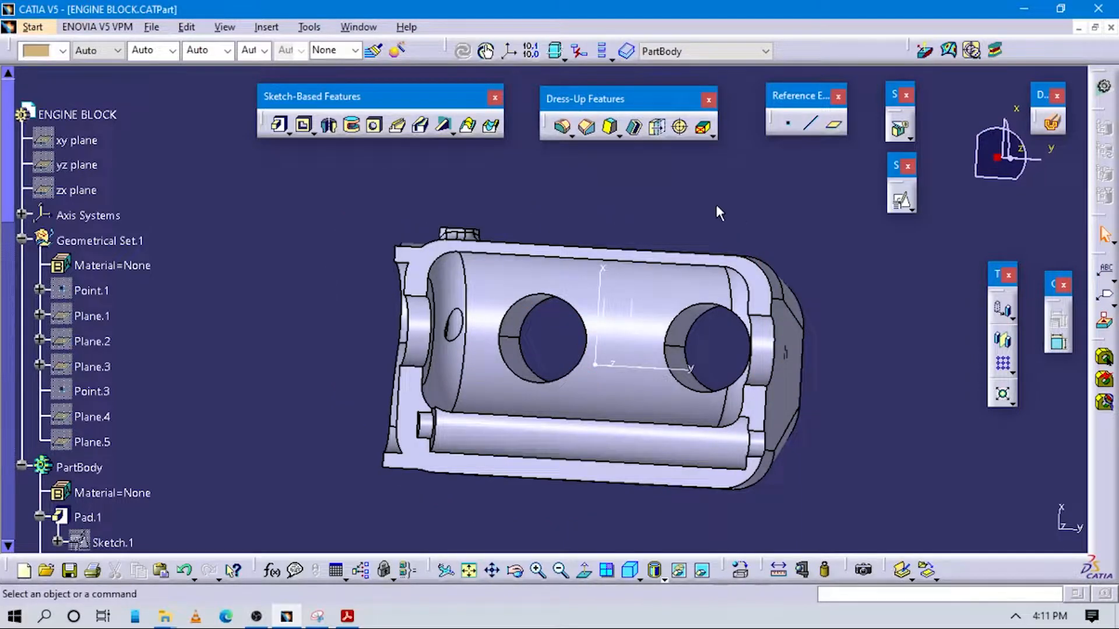
left_click(901, 205)
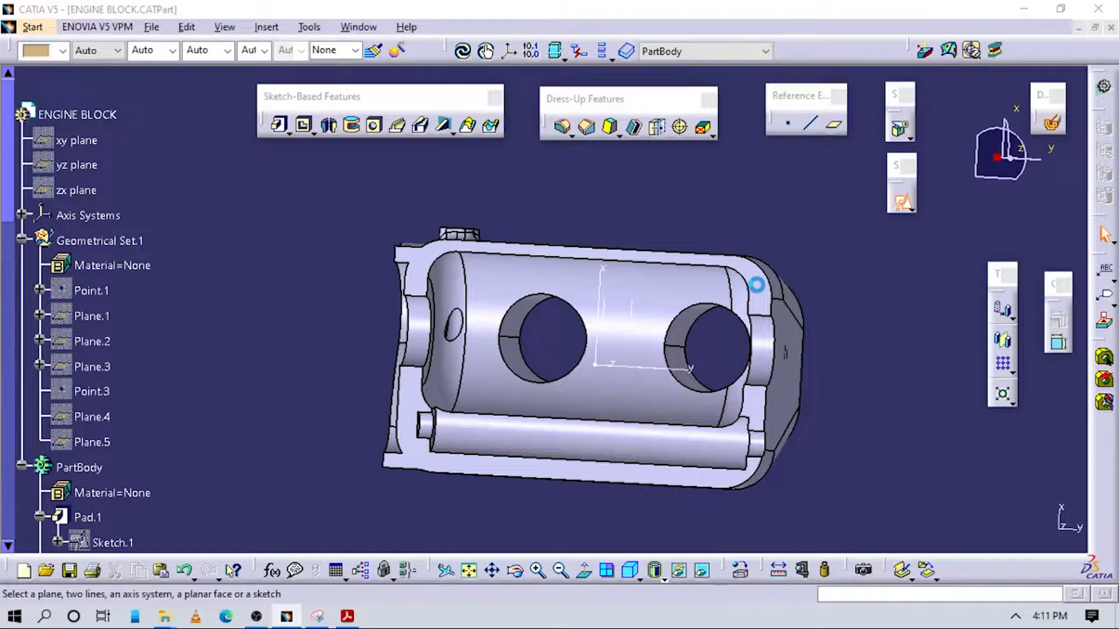
left_click(757, 285)
left_click(277, 211)
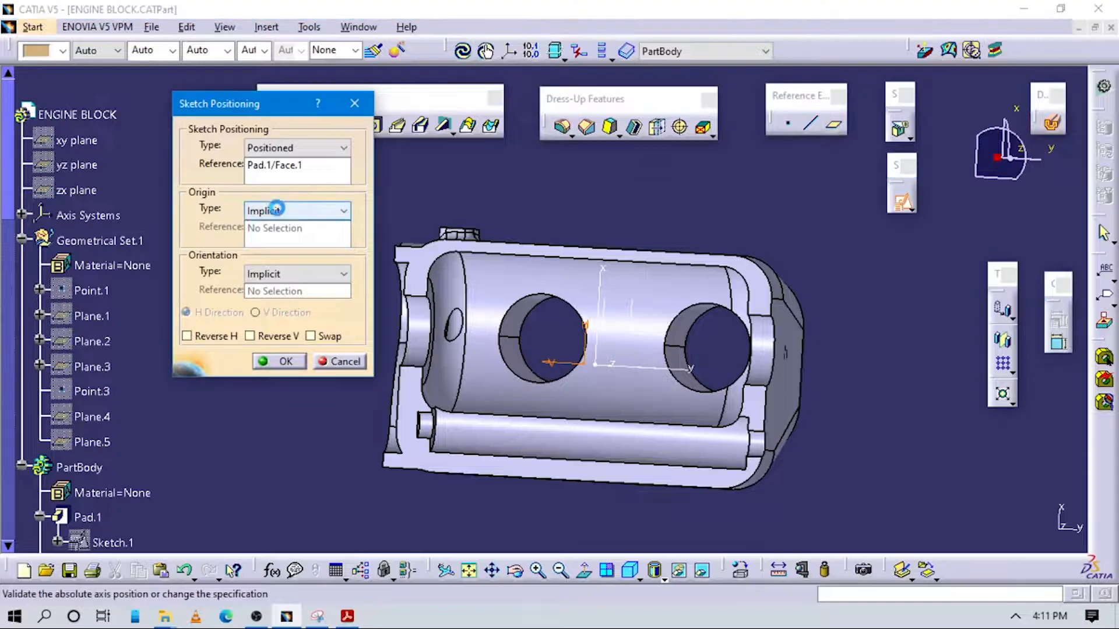
left_click(280, 252)
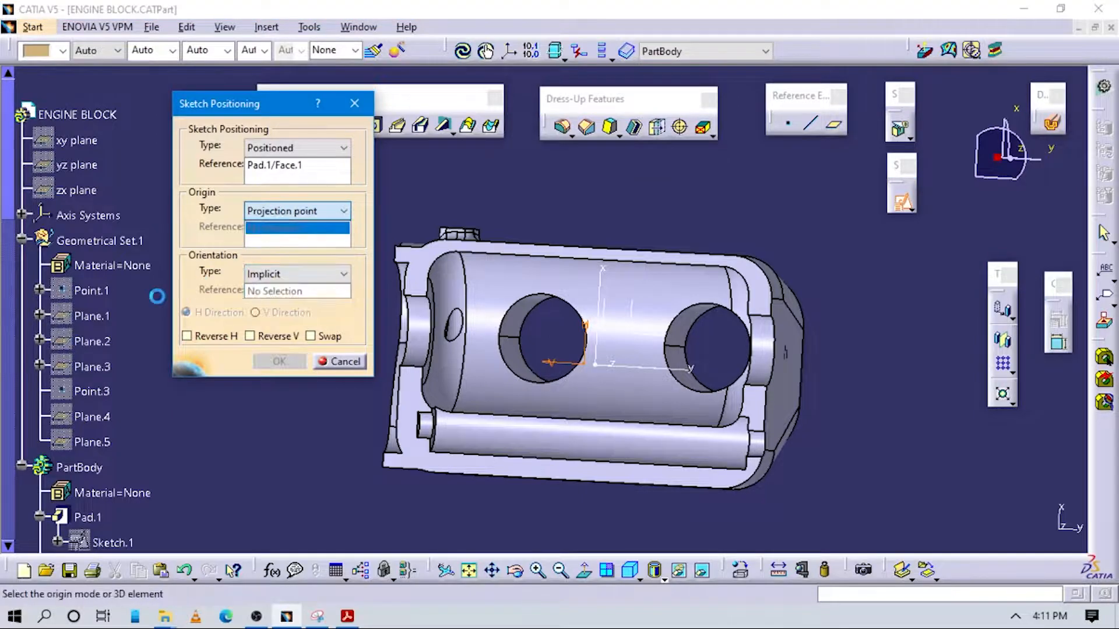
left_click(100, 291)
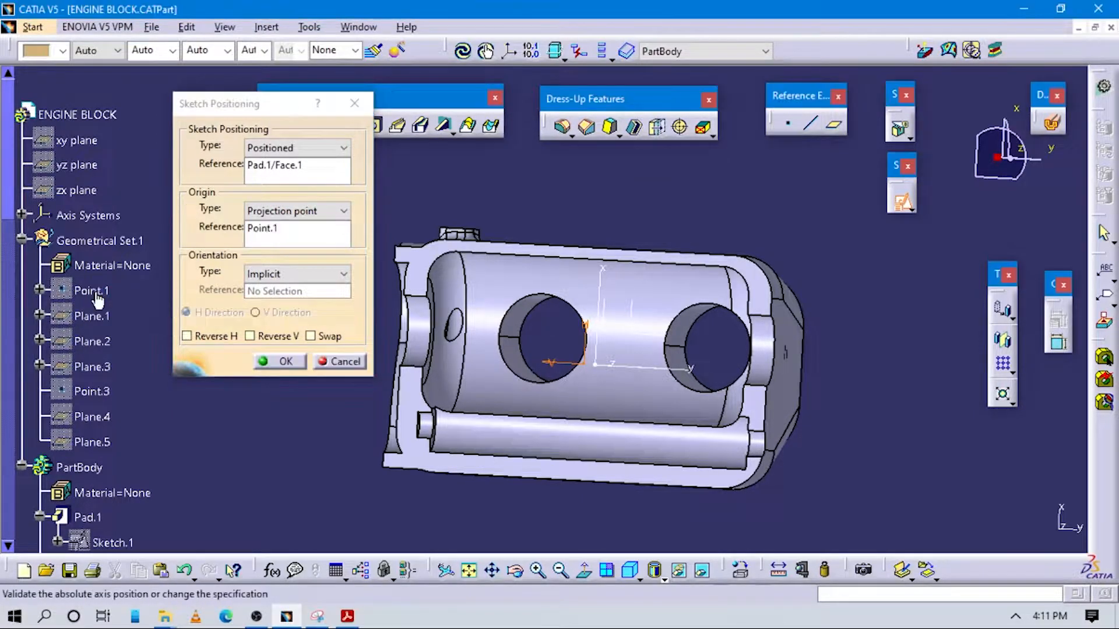
left_click(279, 364)
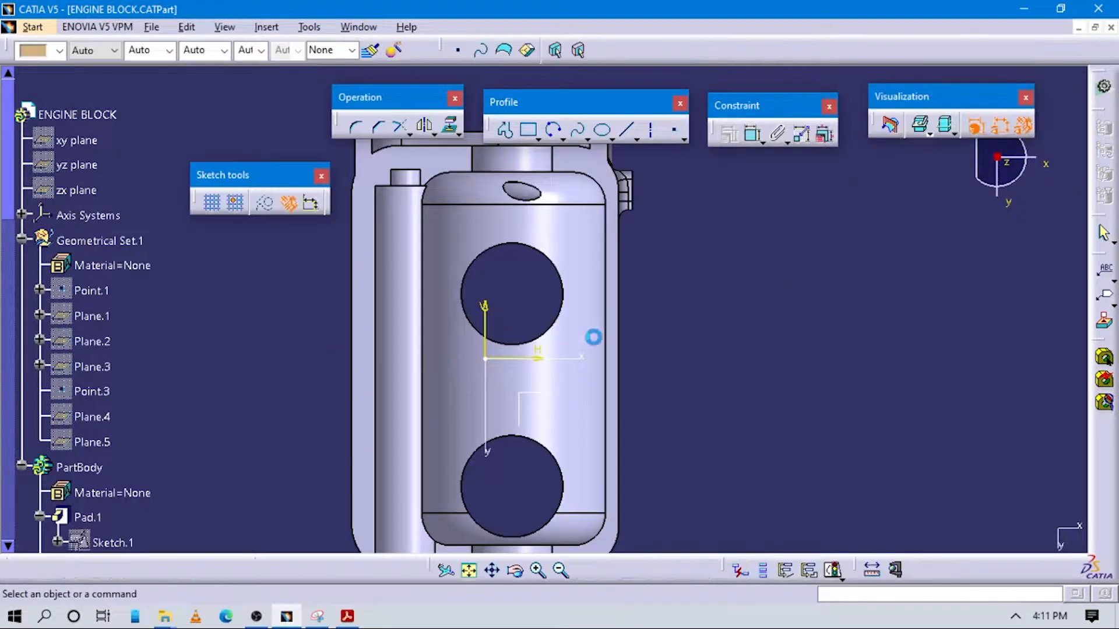
Consult the support bar's center curve in the PDF drawing and project the block's flange-side long edge and rounded corner into the sketch
mouse_move(639, 315)
middle_mouse_down()
mouse_move(637, 352)
mouse_move(595, 307)
mouse_move(606, 233)
middle_mouse_up()
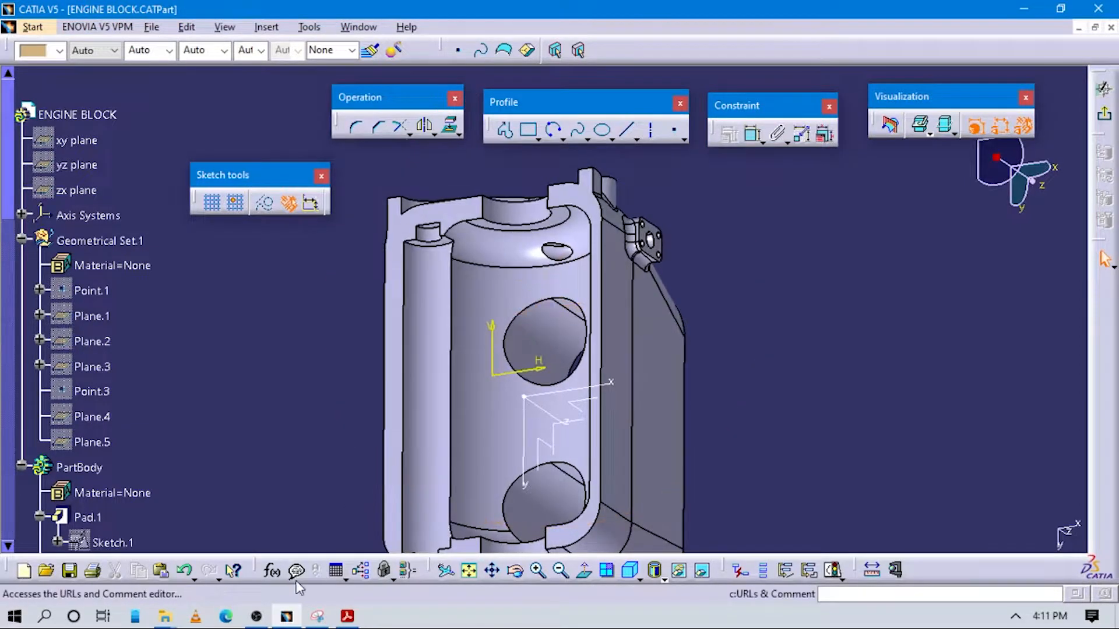
left_click(347, 617)
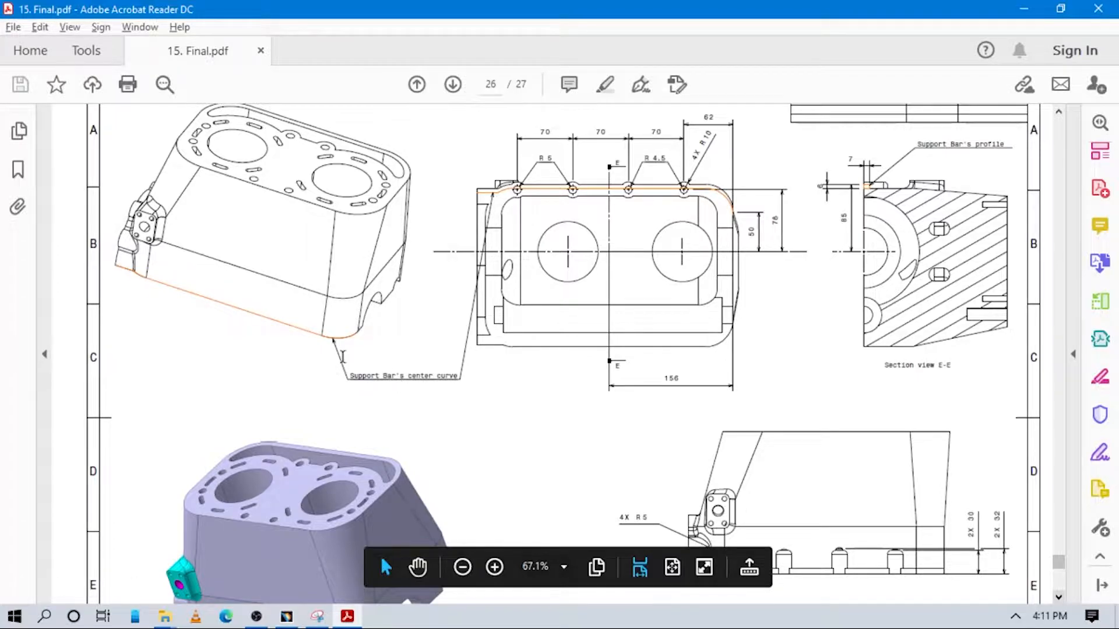
left_click(285, 616)
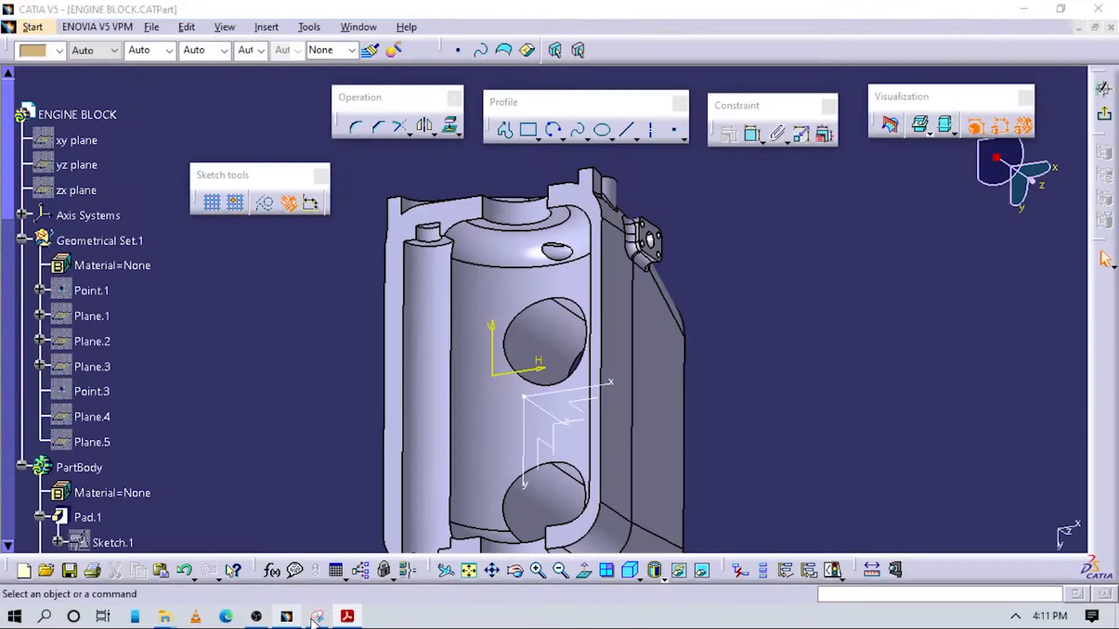
left_click(584, 570)
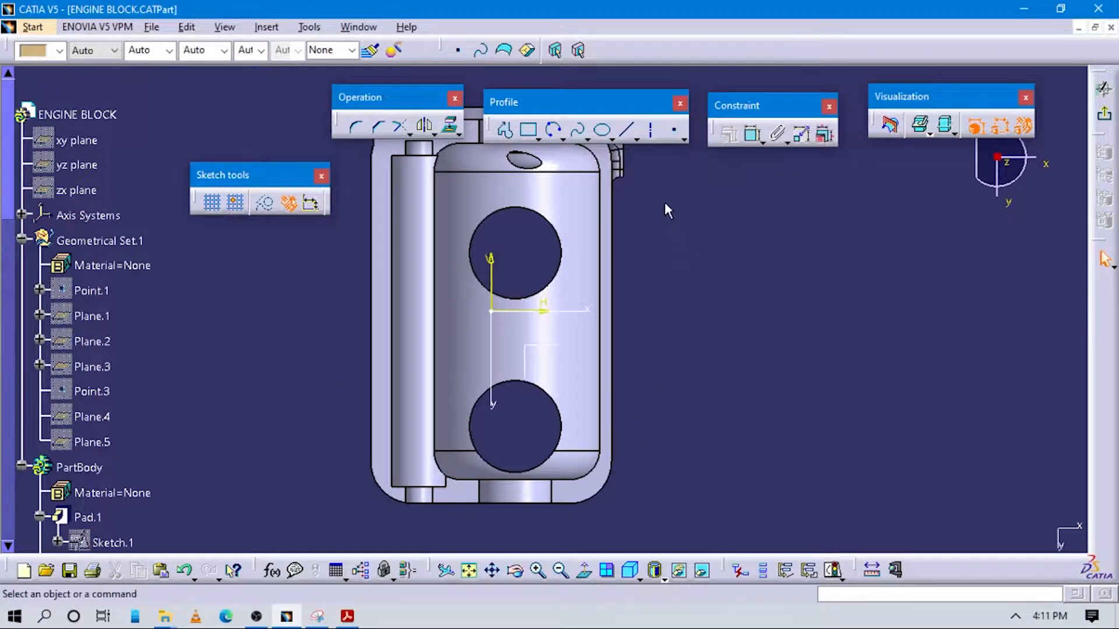
middle_click_drag(664, 218, 641, 274)
left_click(450, 125)
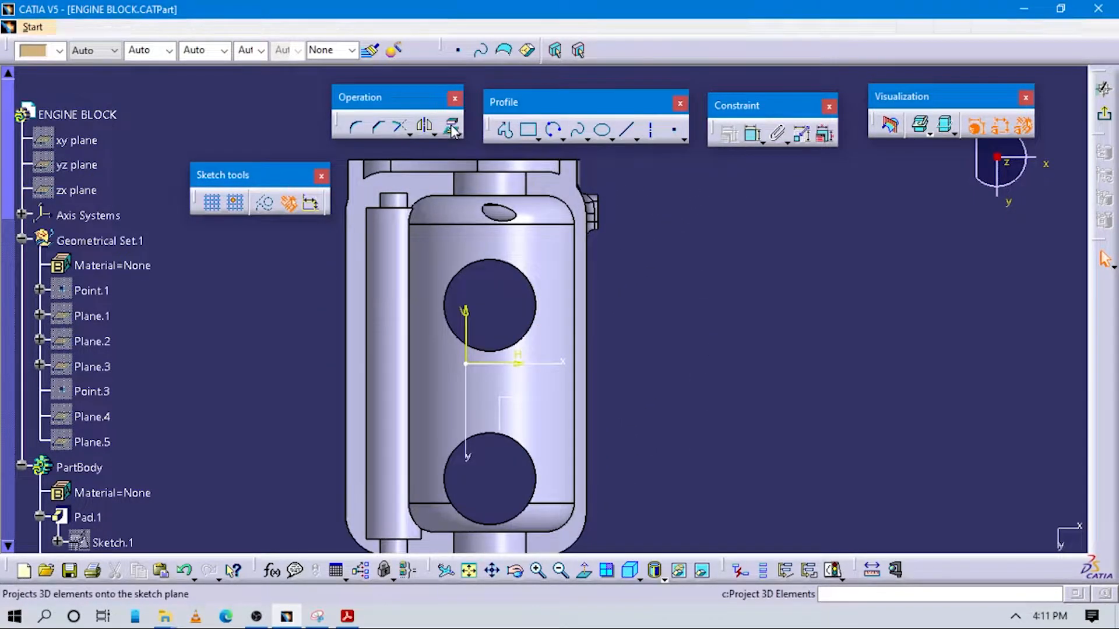
left_click(589, 262)
mouse_move(628, 273)
middle_mouse_down()
mouse_move(600, 357)
mouse_move(554, 379)
mouse_move(606, 268)
middle_mouse_up()
middle_click_drag(585, 337, 586, 308)
left_click(585, 571)
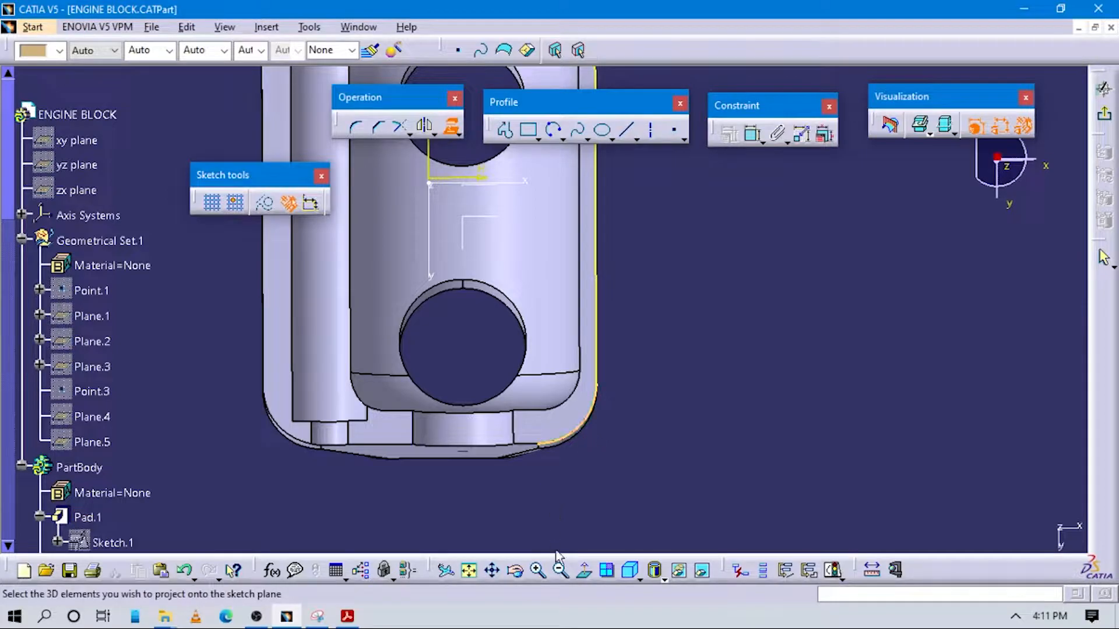
left_click(584, 571)
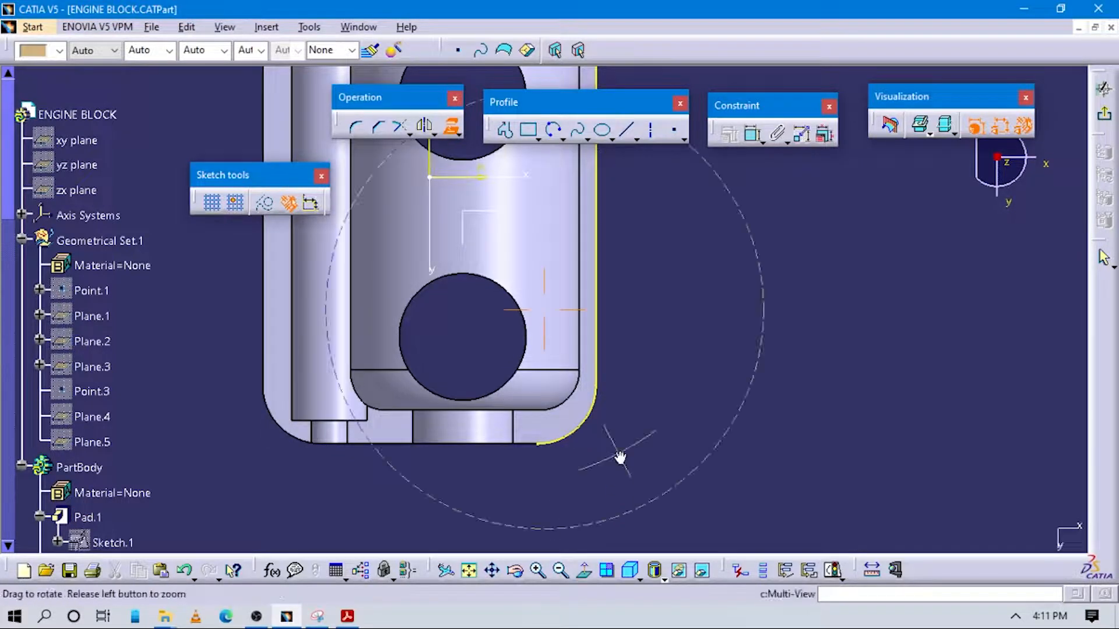
Recheck the PDF drawing and project the curved transition and short straight end edge beside the mounting flange into the sketch
key("alt+Tab")
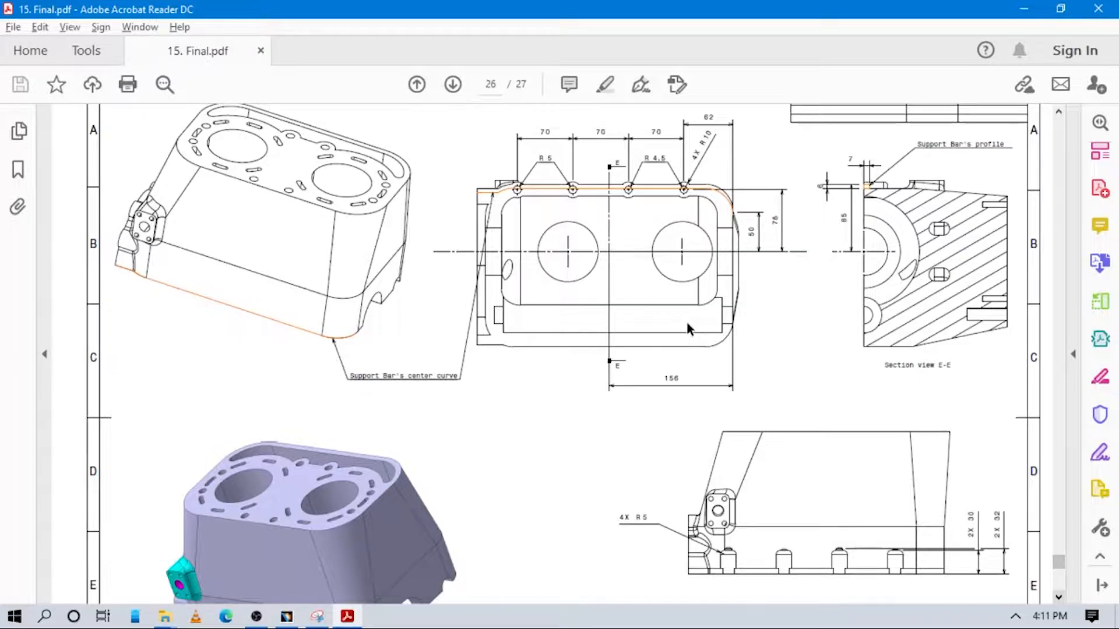
key("alt+Tab")
middle_click_drag(661, 335, 610, 286)
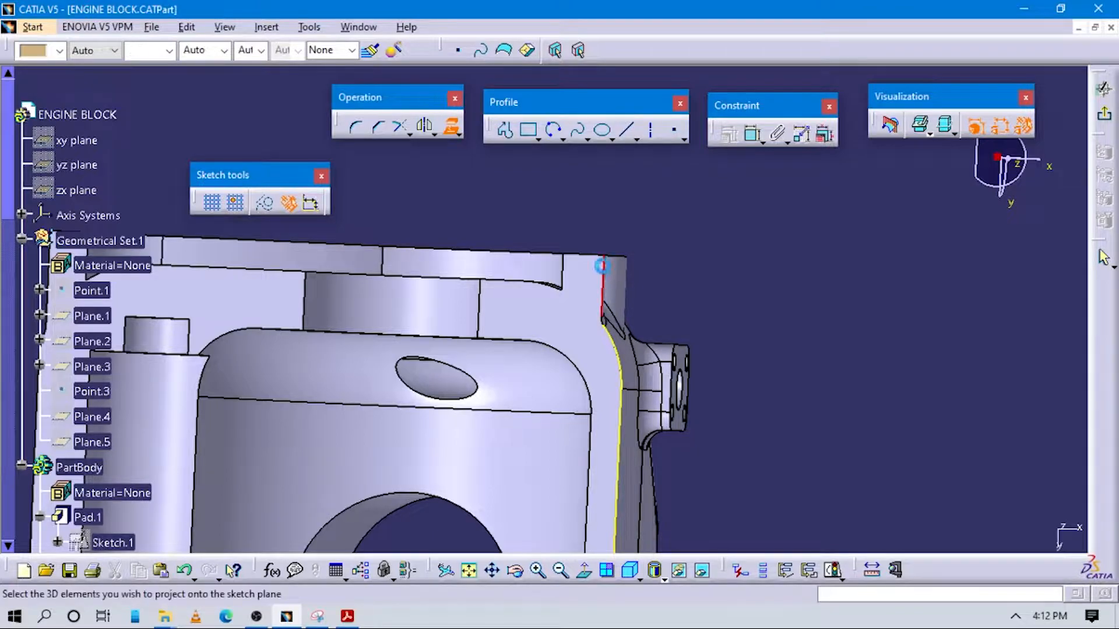
middle_click_drag(610, 324, 588, 262)
middle_click_drag(694, 431, 670, 513)
left_click(853, 366)
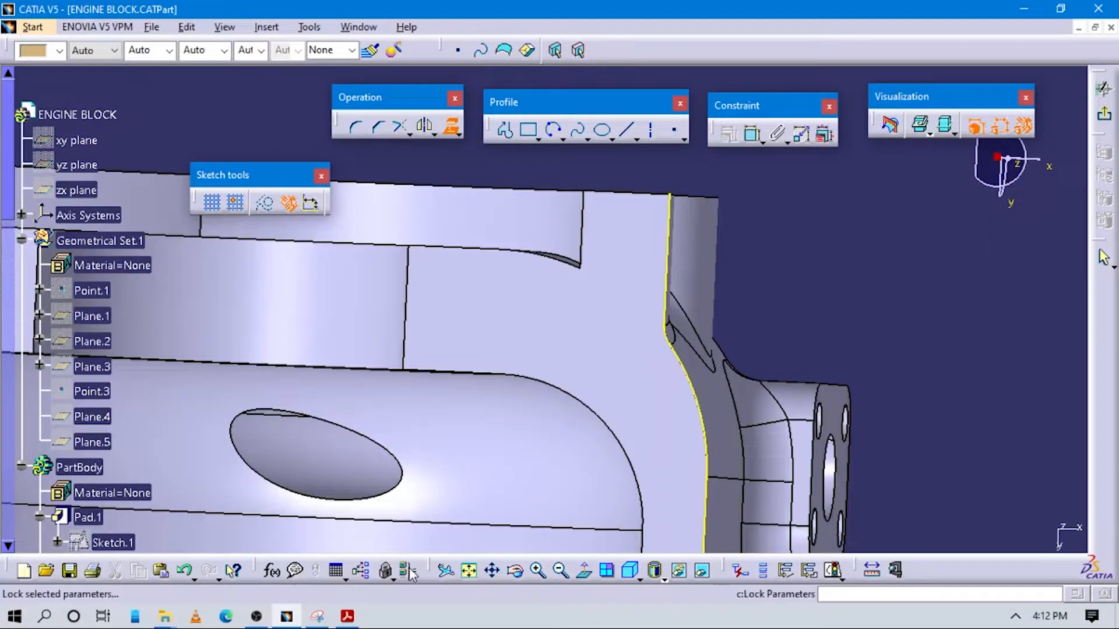
left_click(583, 570)
mouse_move(634, 420)
middle_mouse_down()
mouse_move(667, 548)
mouse_move(635, 408)
mouse_move(632, 305)
mouse_move(600, 246)
mouse_move(622, 328)
middle_mouse_up()
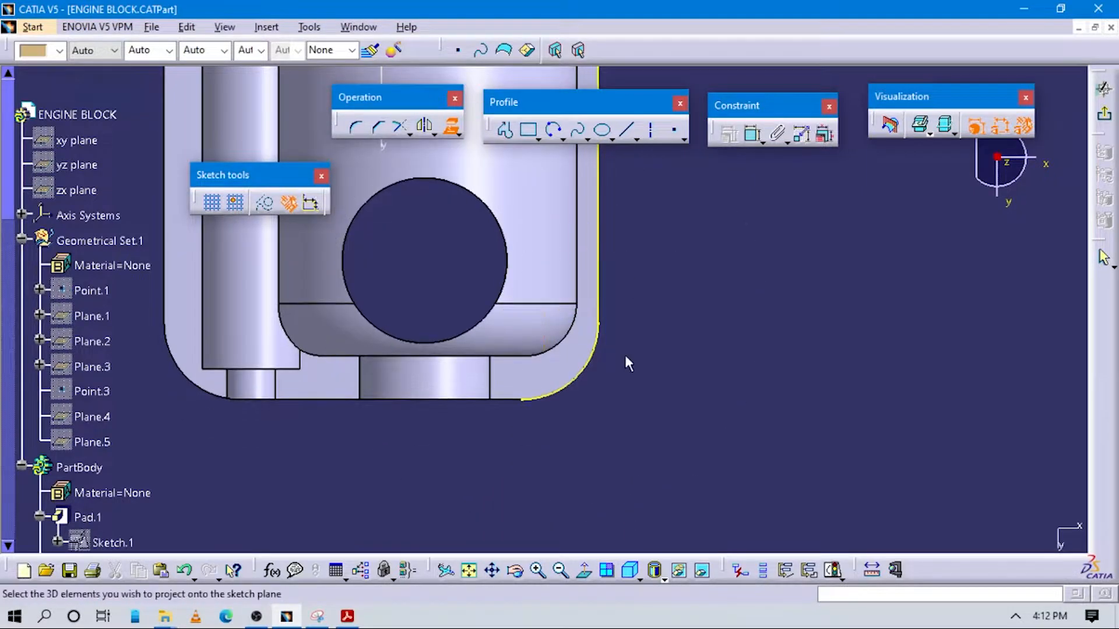
key("Escape")
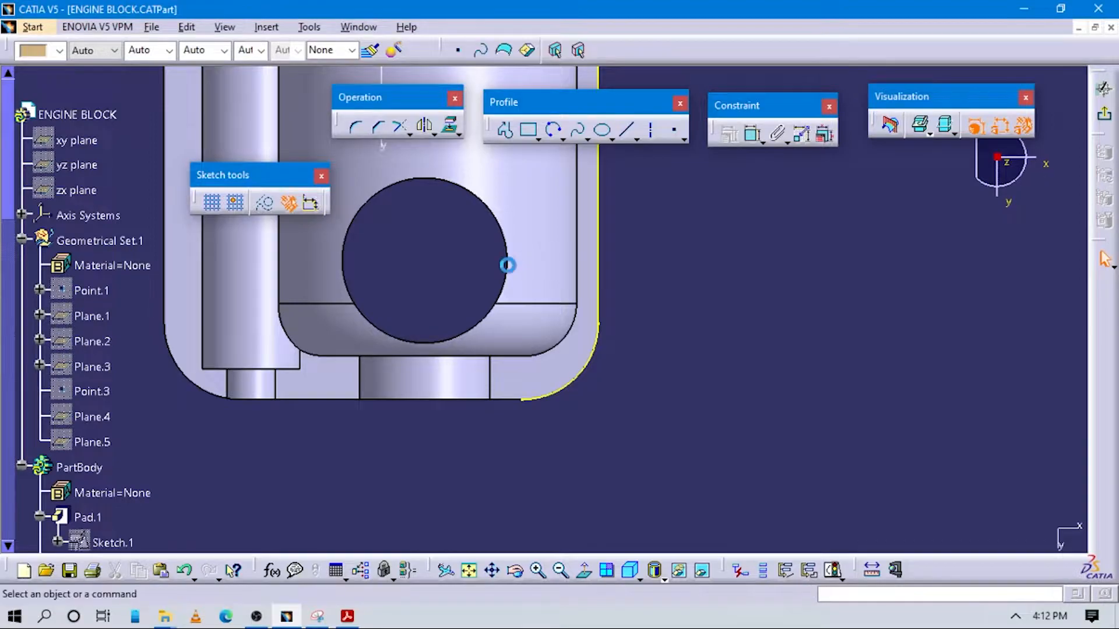
Sketch a construction circle of about 41 mm radius around the cylinder bore nearest the projected rounded corner
middle_click_drag(507, 265, 578, 283)
left_click(565, 139)
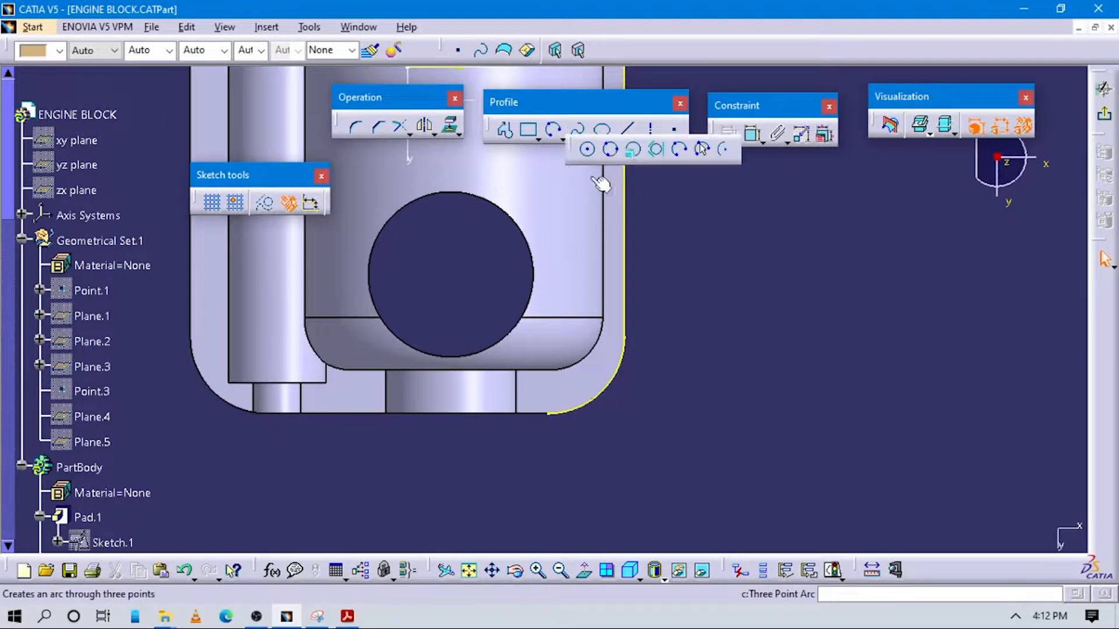
left_click(590, 149)
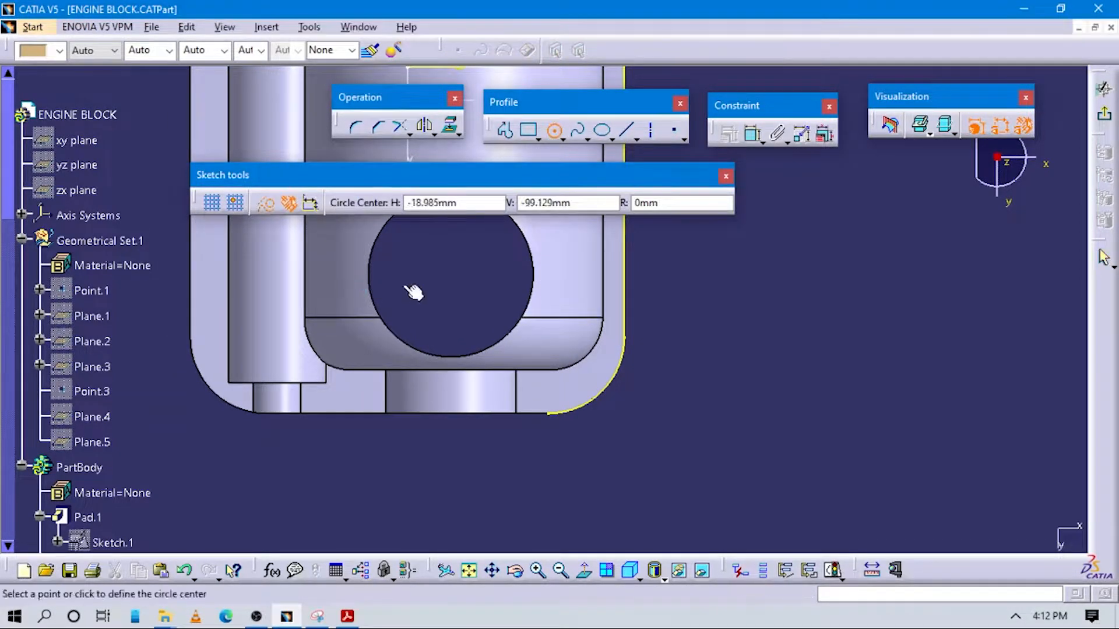
middle_click_drag(454, 288, 449, 367)
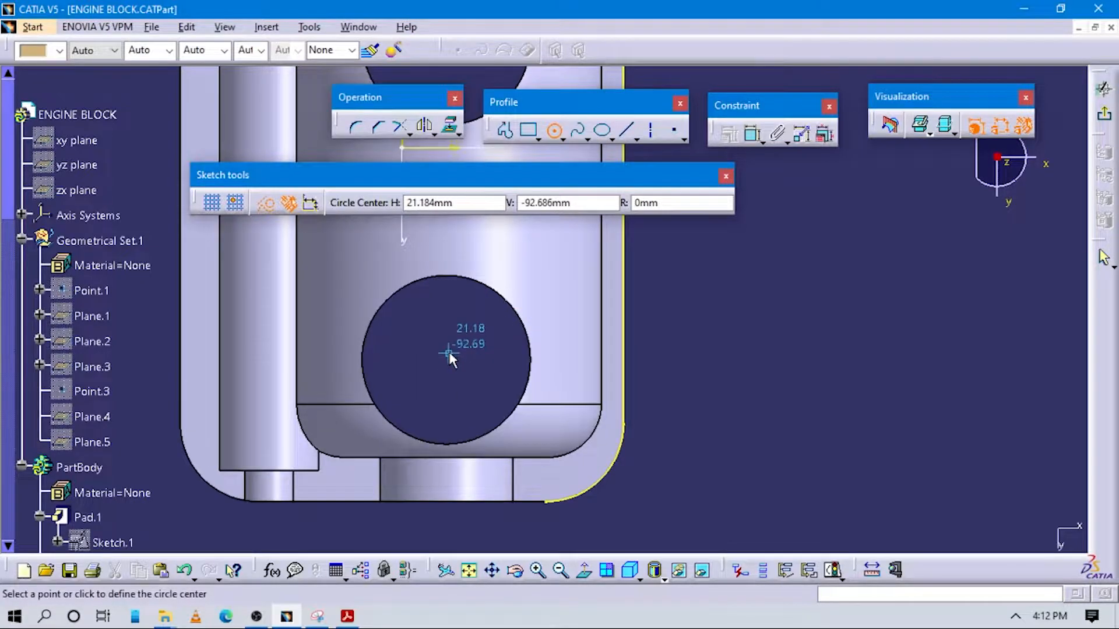
left_click(449, 352)
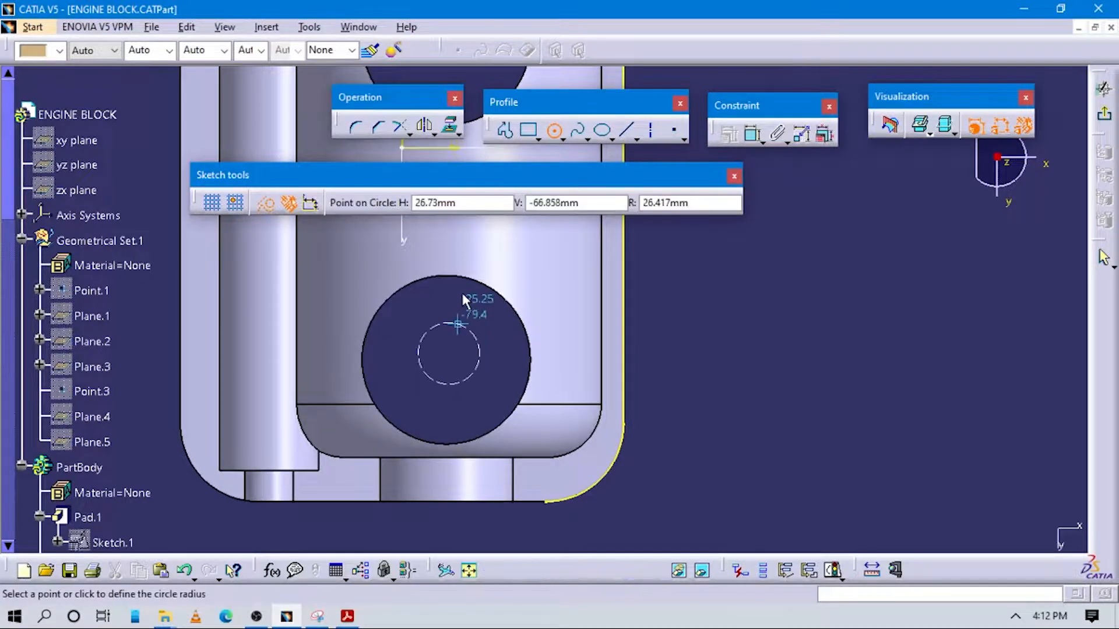
left_click(486, 270)
left_click(753, 134)
left_click(486, 274)
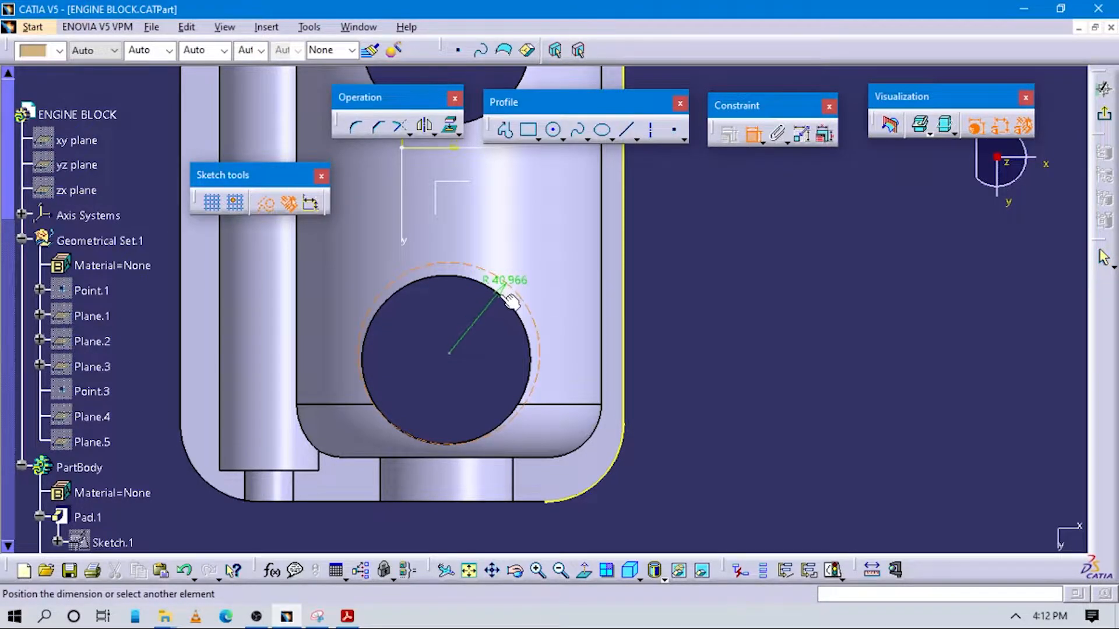
left_click(590, 330)
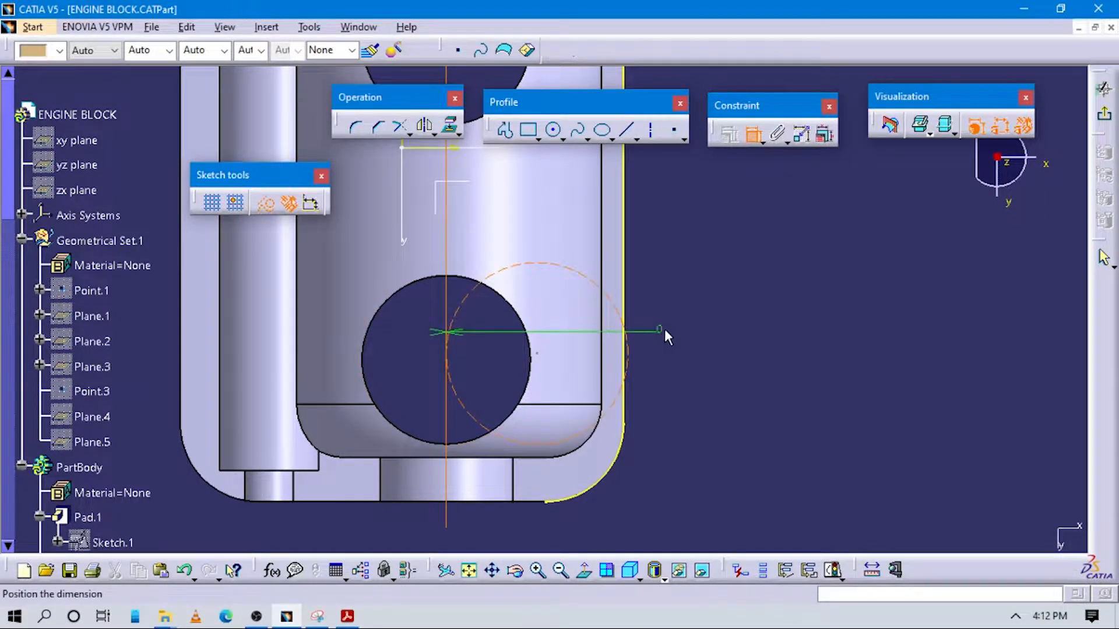
left_click(676, 324)
Constrain the construction circle to be concentric with the cylinder bore it surrounds
left_click(753, 134)
left_click(496, 284)
right_click(630, 312)
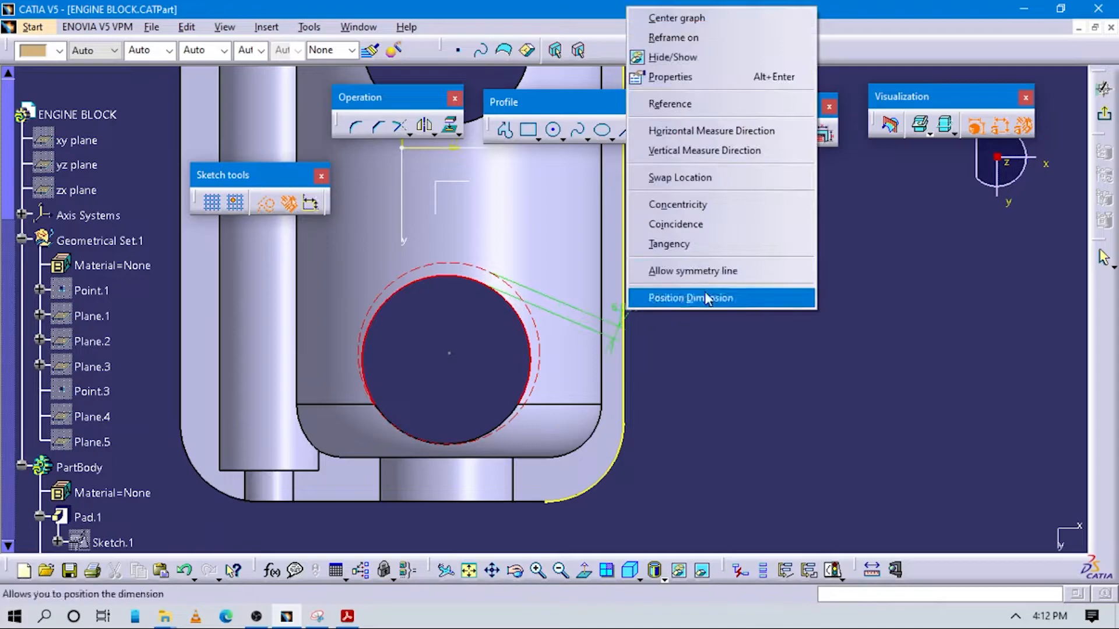
left_click(676, 224)
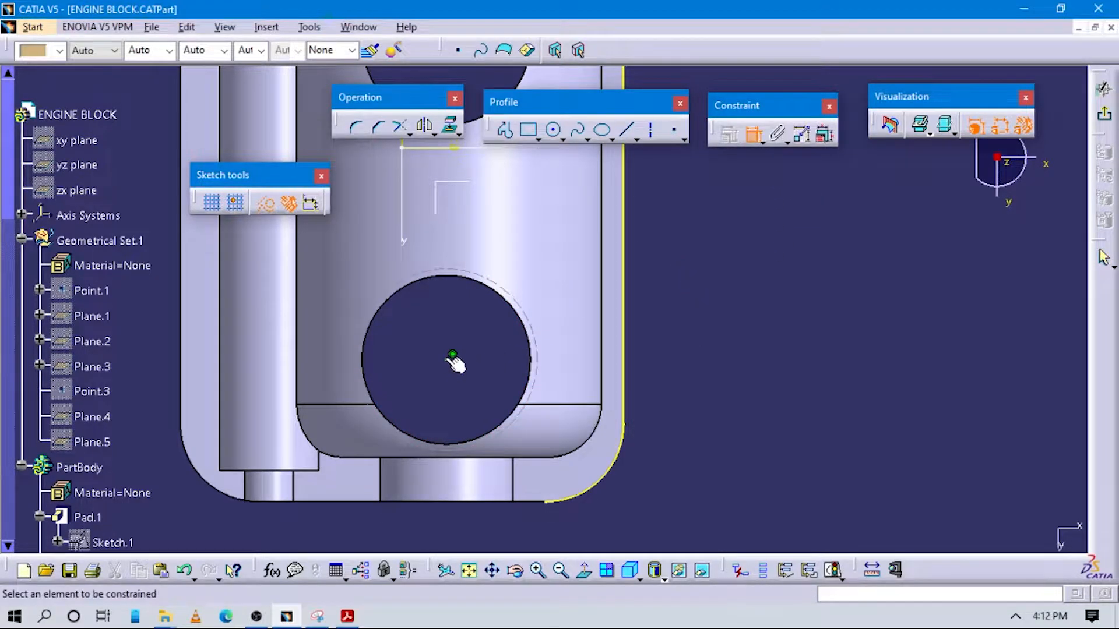
right_click(685, 354)
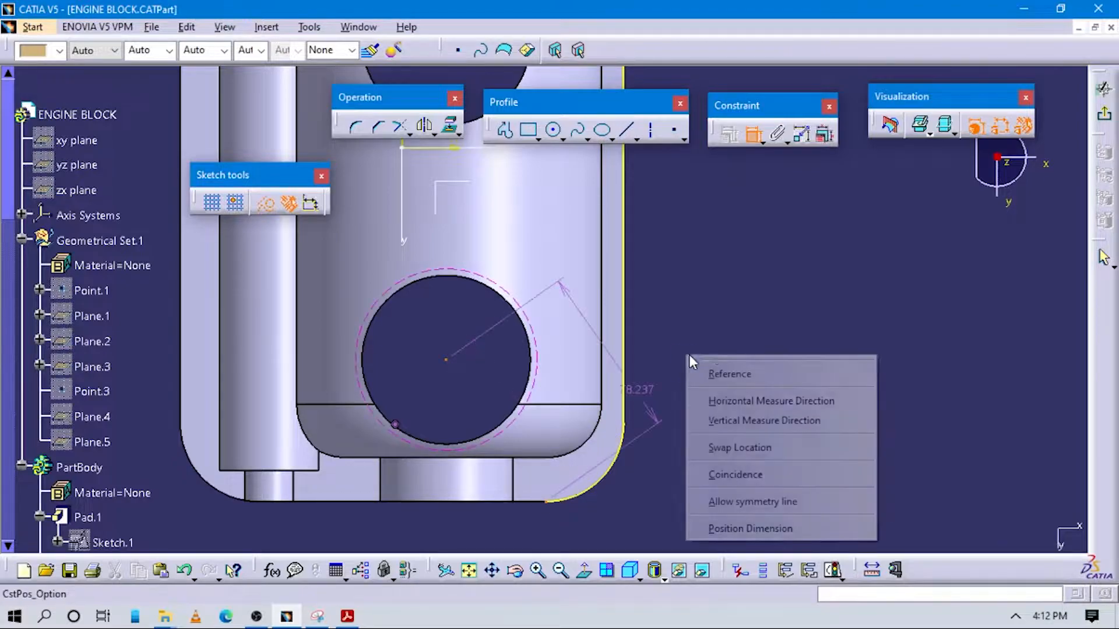
left_click(752, 423)
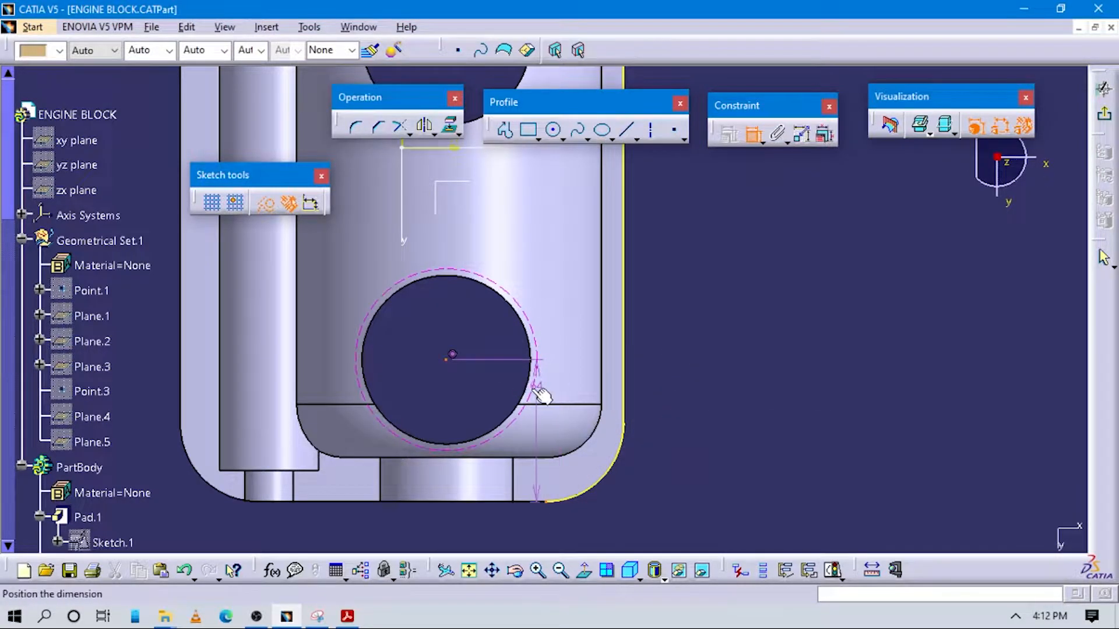
right_click(504, 390)
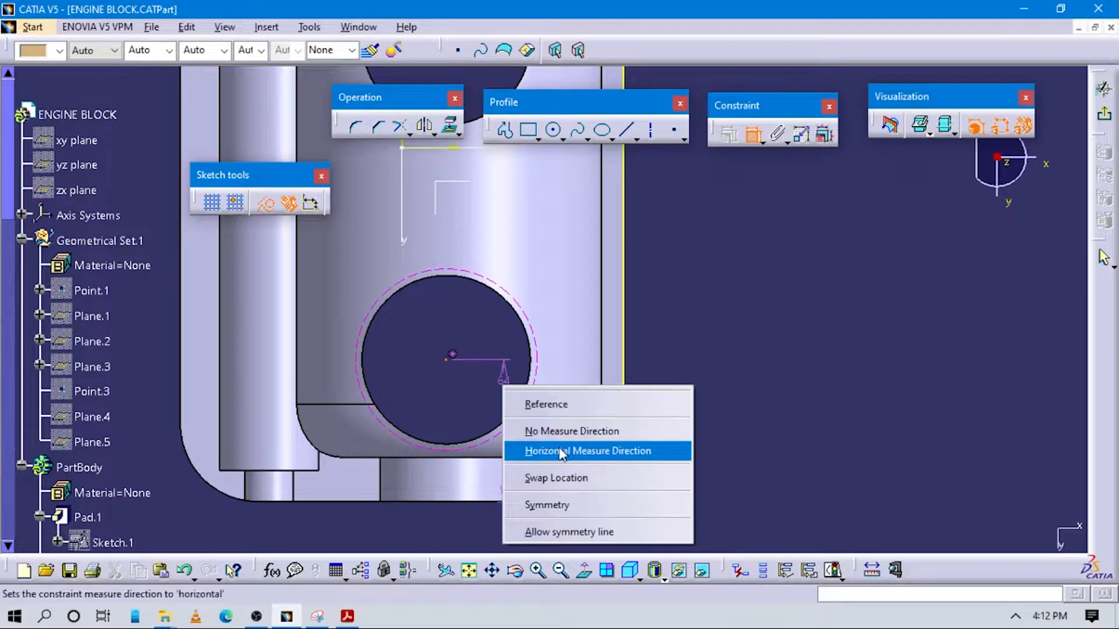
left_click(542, 451)
key("Escape")
Recheck the PDF drawing, delete the construction circle around the cylinder bore, and exit the center curve sketch
key("alt+Tab")
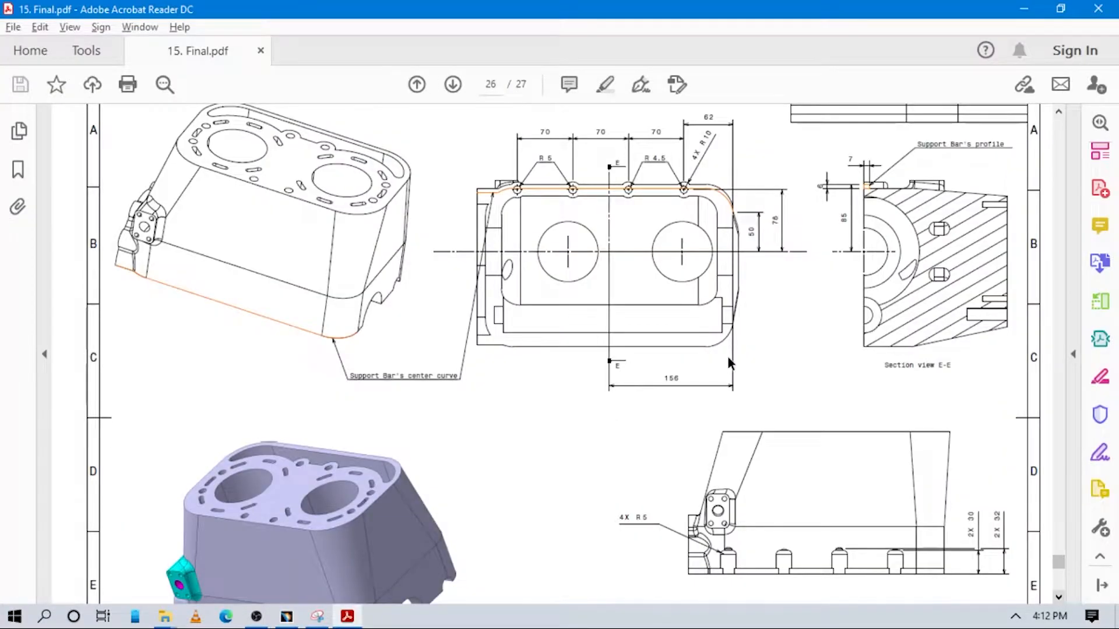
key("alt+Tab")
middle_click_drag(537, 439, 548, 345)
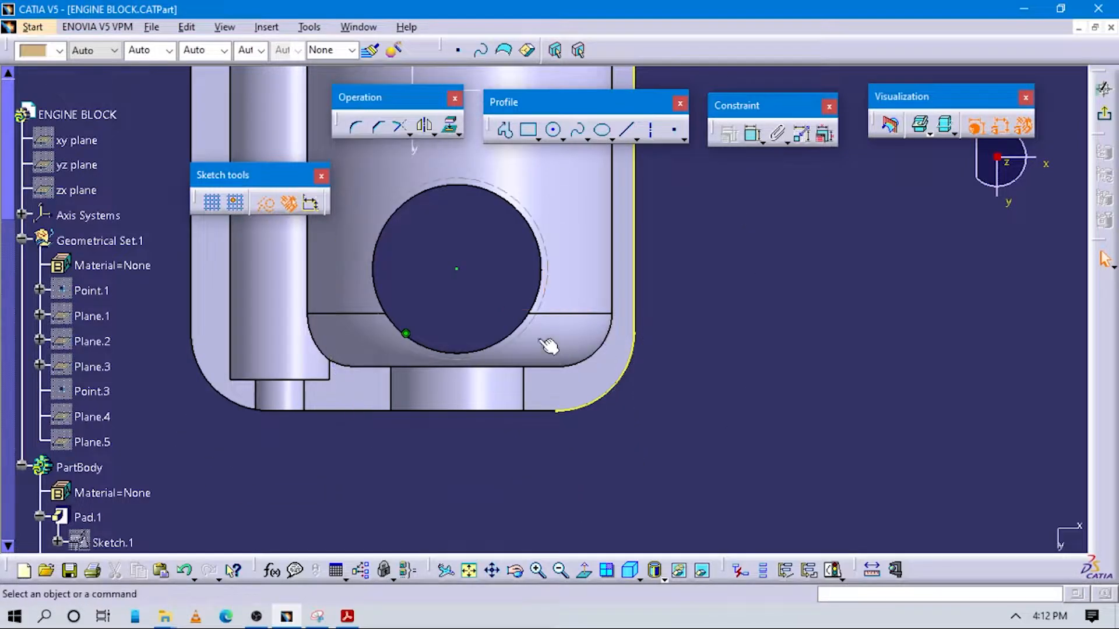
left_click(537, 313)
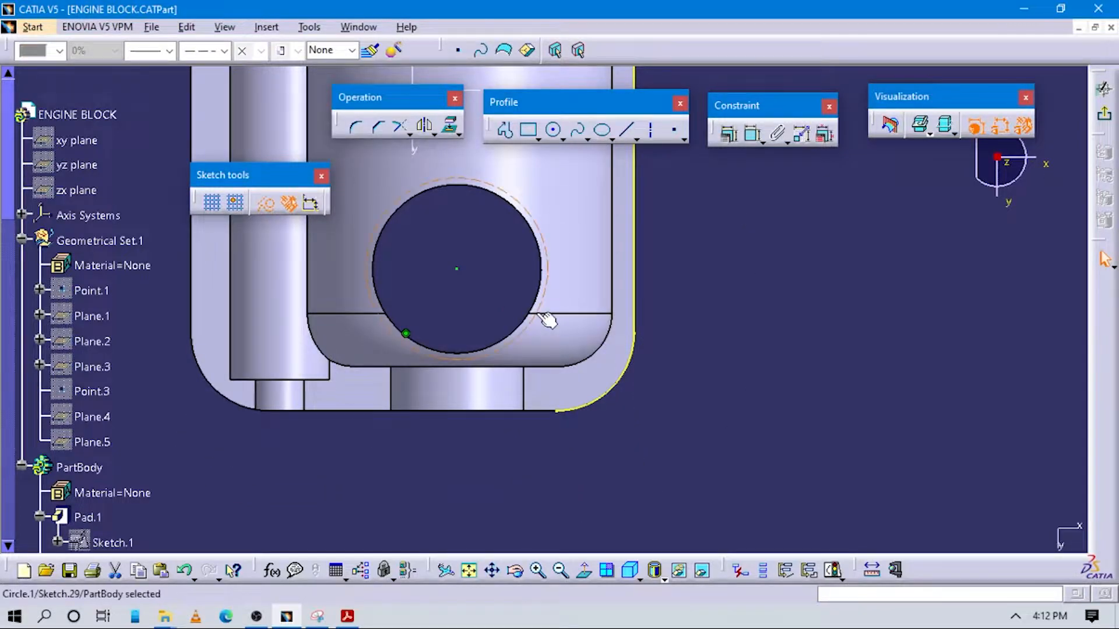
key("Delete")
mouse_move(902, 307)
middle_mouse_down()
mouse_move(891, 376)
mouse_move(759, 428)
mouse_move(687, 404)
mouse_move(691, 373)
middle_mouse_up()
left_click(1113, 120)
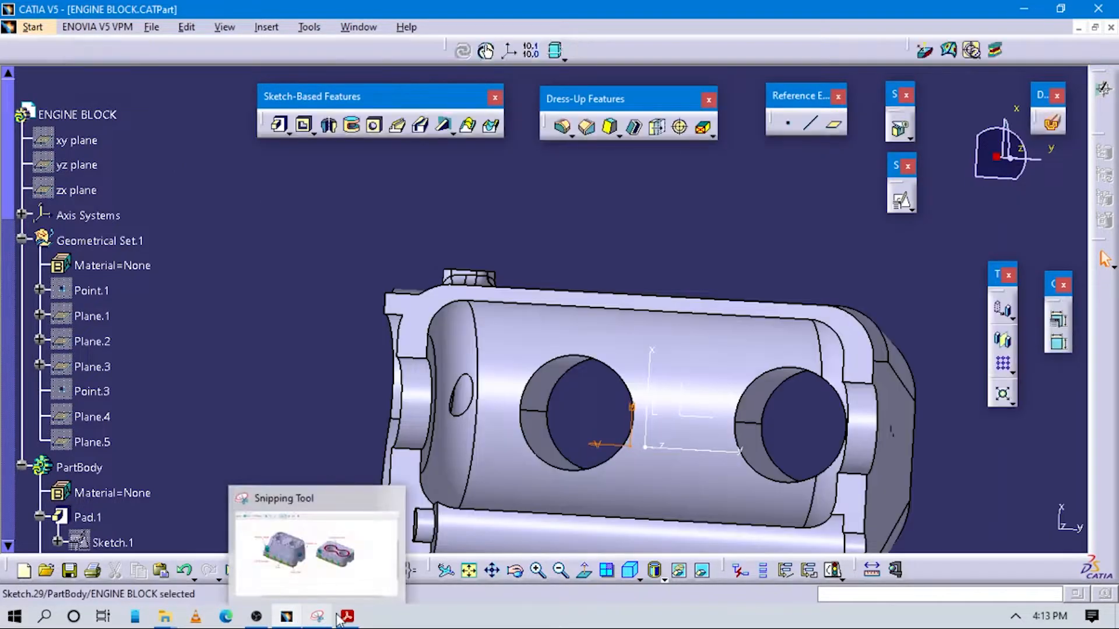
Consult the PDF drawing and create a reference plane normal to the center curve (Sketch.29) at its default middle point
left_click(347, 617)
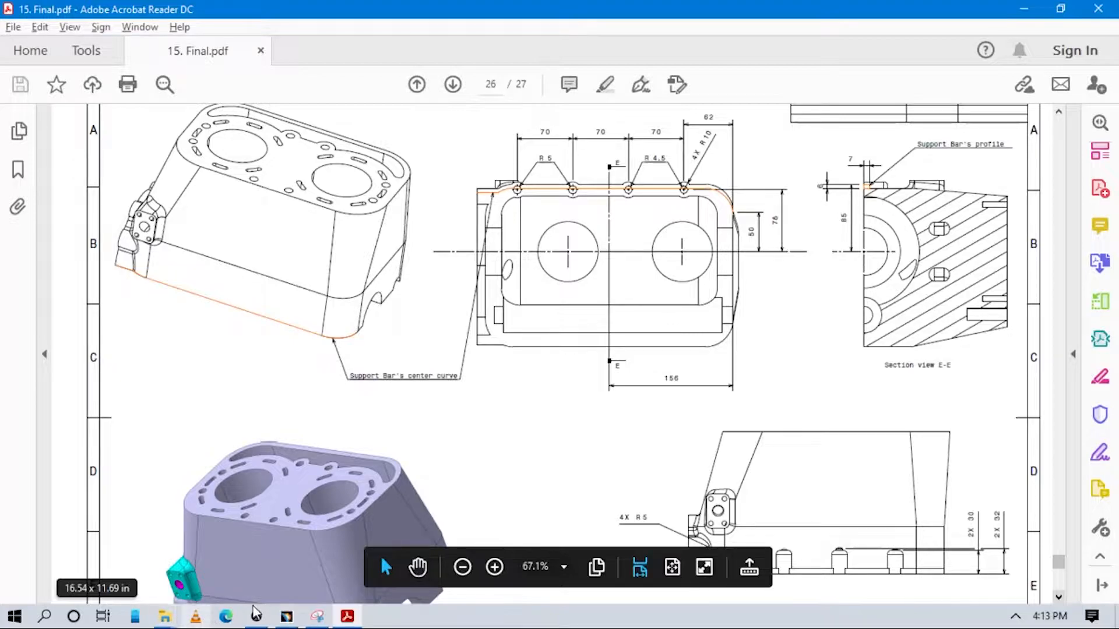
left_click(286, 616)
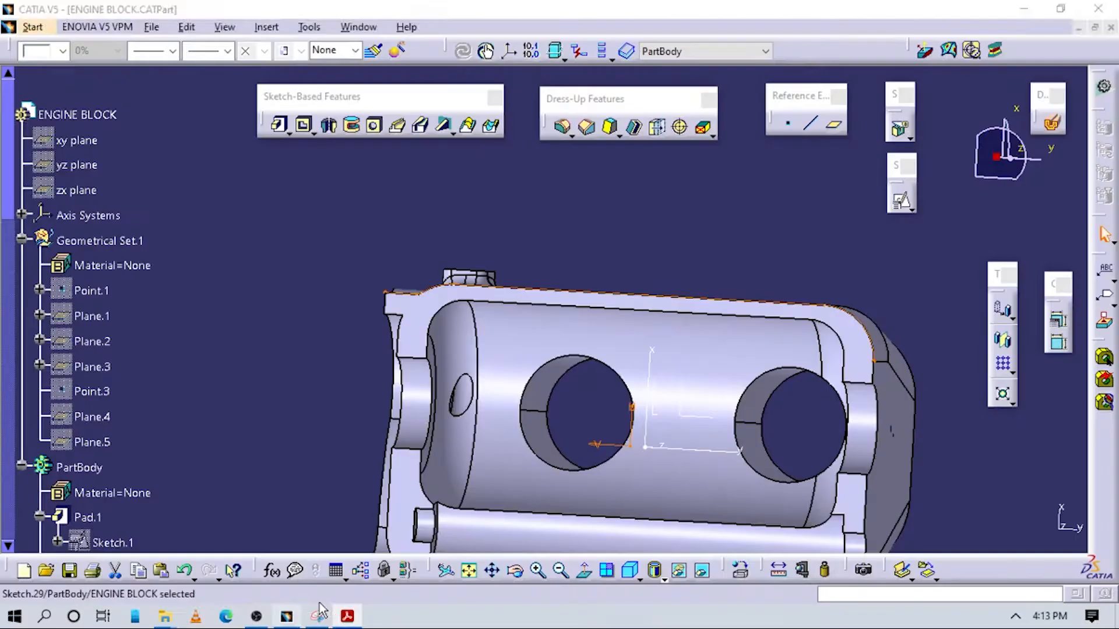
middle_click_drag(599, 291, 280, 132)
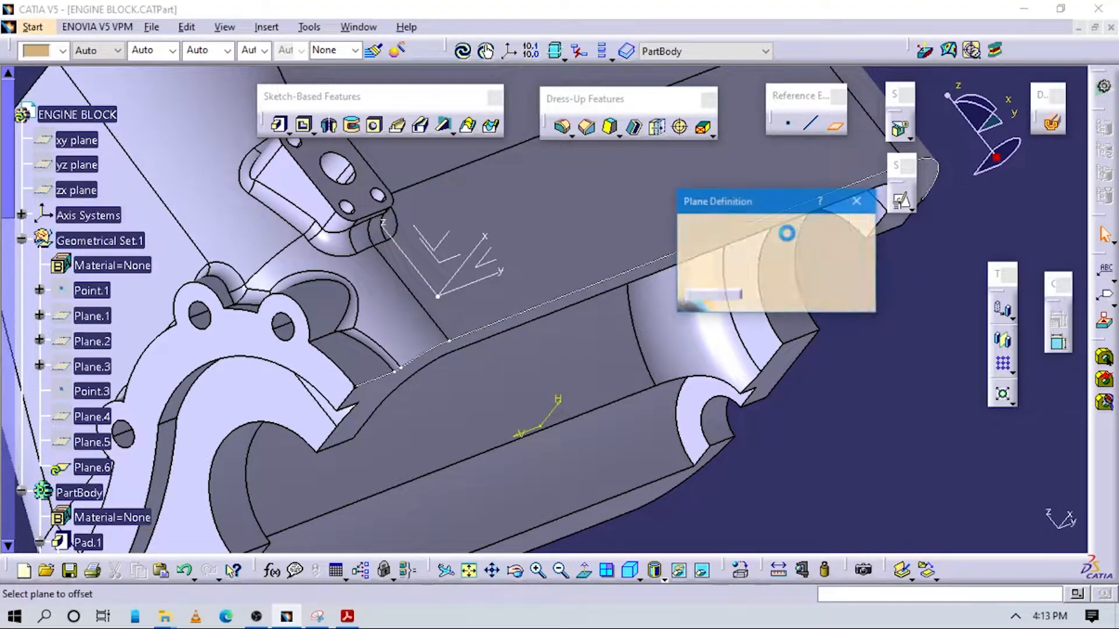
left_click(765, 229)
left_click(770, 336)
left_click(625, 271)
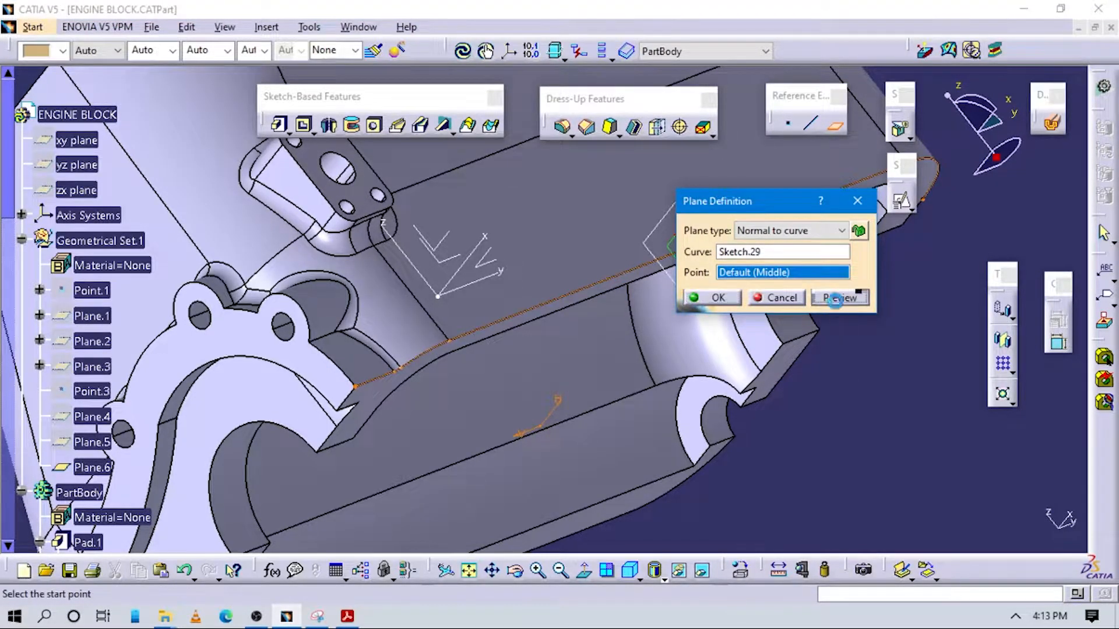
left_click(717, 298)
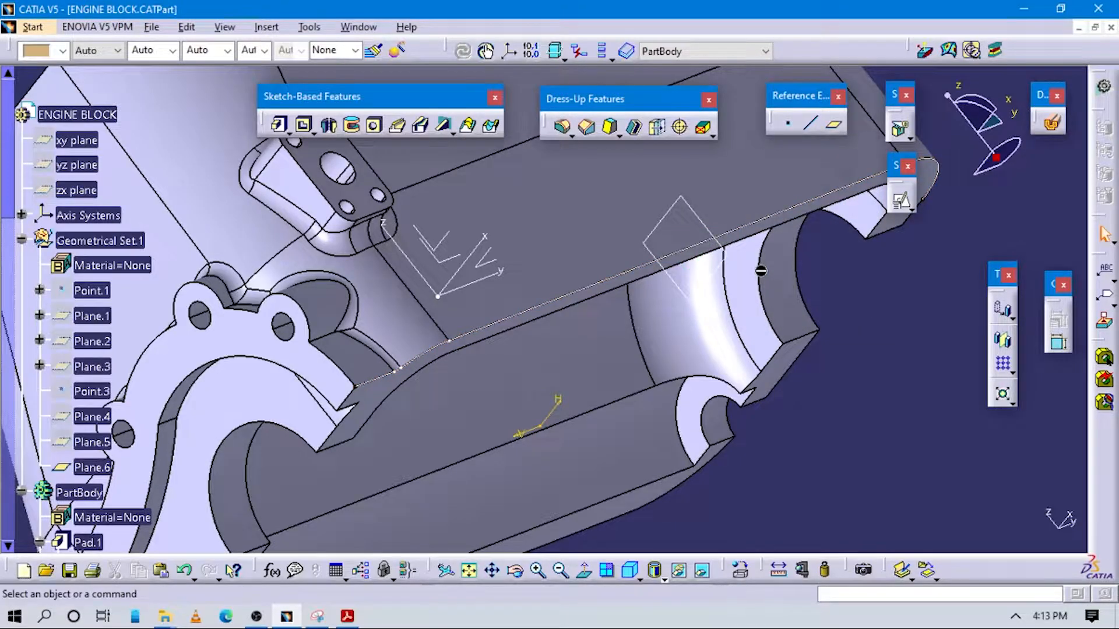
Create a positioned sketch on Plane.6 with its origin projected from Point.1 and its H direction parallel to Axis System.1's X axis
middle_click_drag(705, 268, 736, 385)
left_click(633, 264)
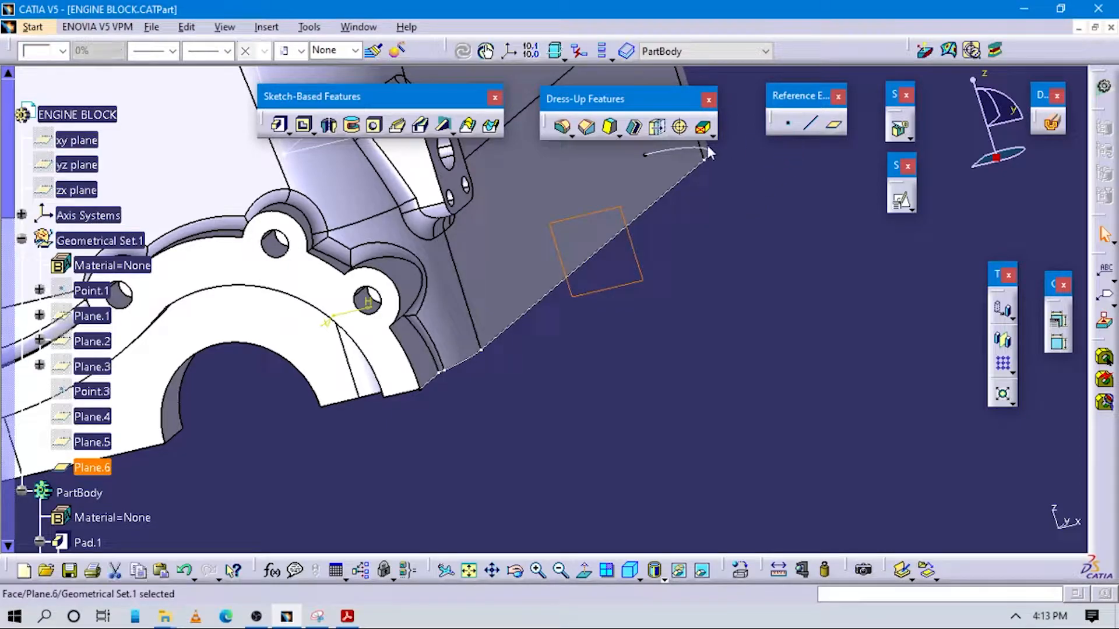
left_click(902, 200)
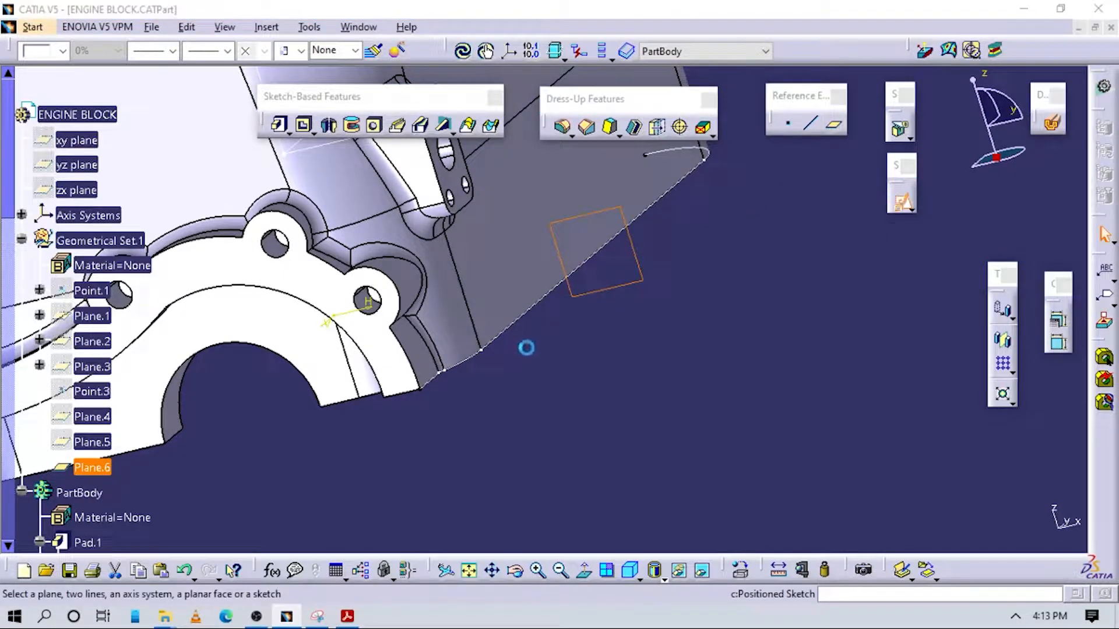
left_click(295, 212)
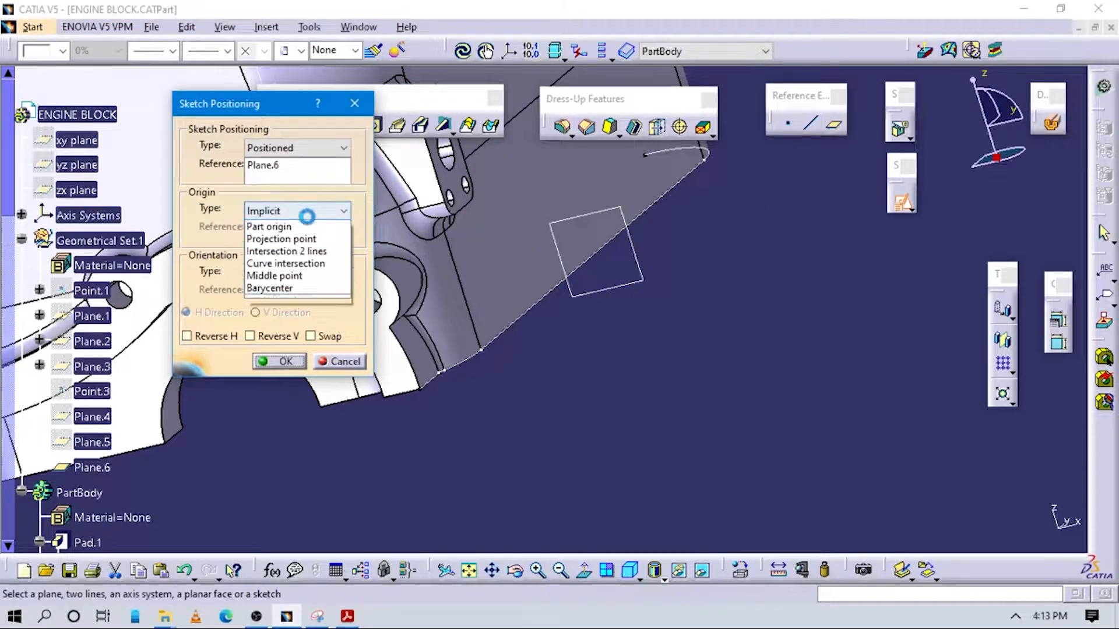
left_click(274, 247)
left_click(90, 295)
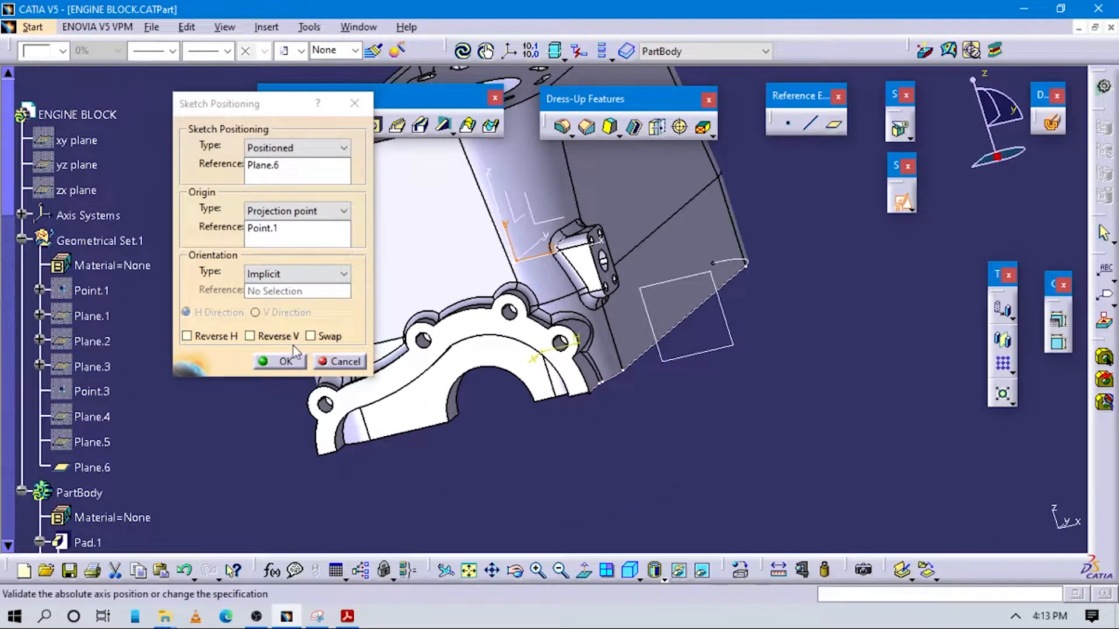
left_click(271, 280)
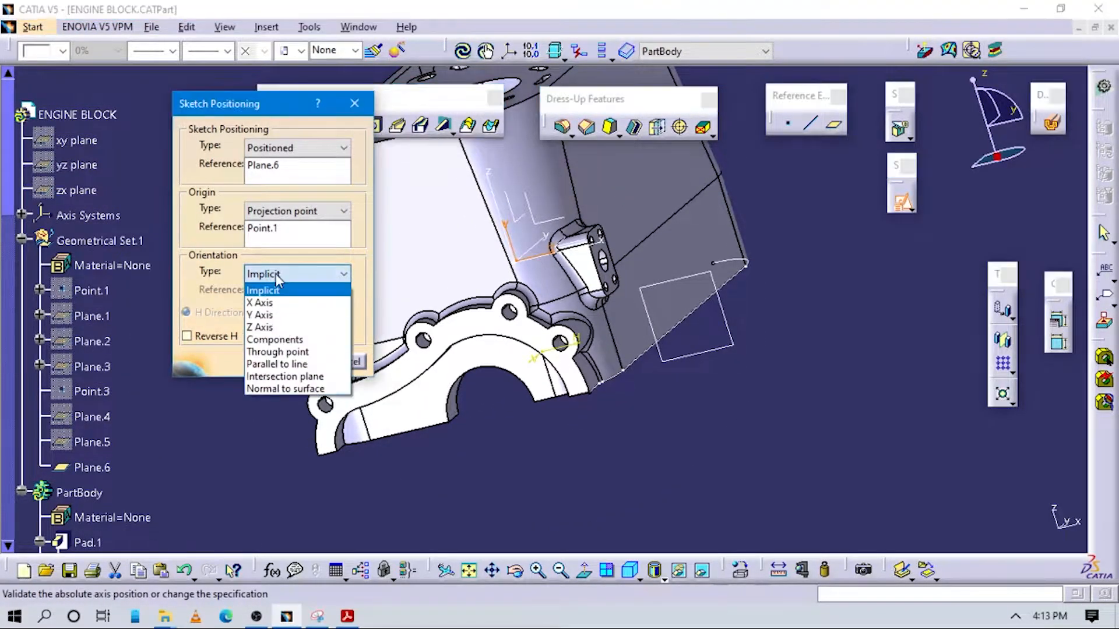
left_click(292, 362)
left_click(552, 255)
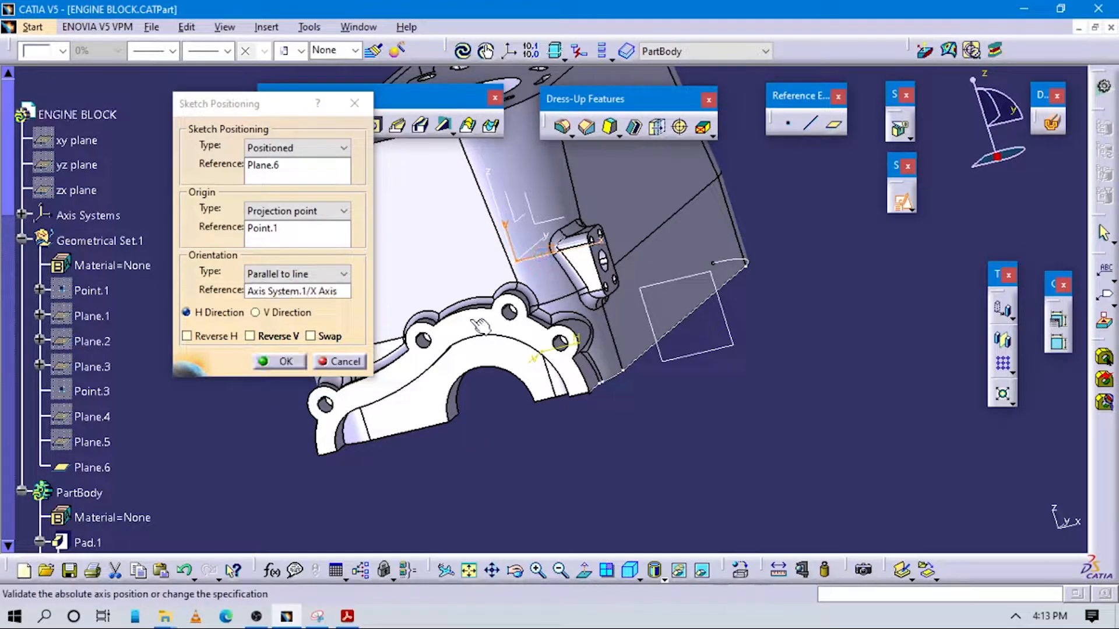
left_click(279, 366)
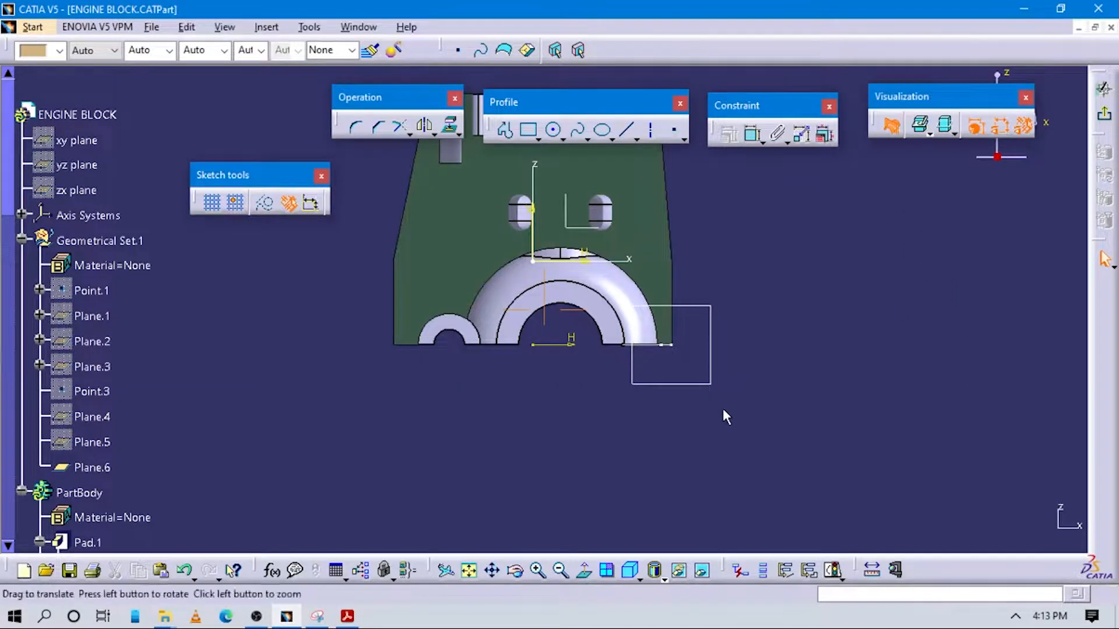
Sketch a rectangle of about 13 by 11 mm just outside the block, above the lower edge of its flange side
middle_click_drag(732, 422, 768, 376, "ctrl")
middle_click_drag(823, 317, 686, 326)
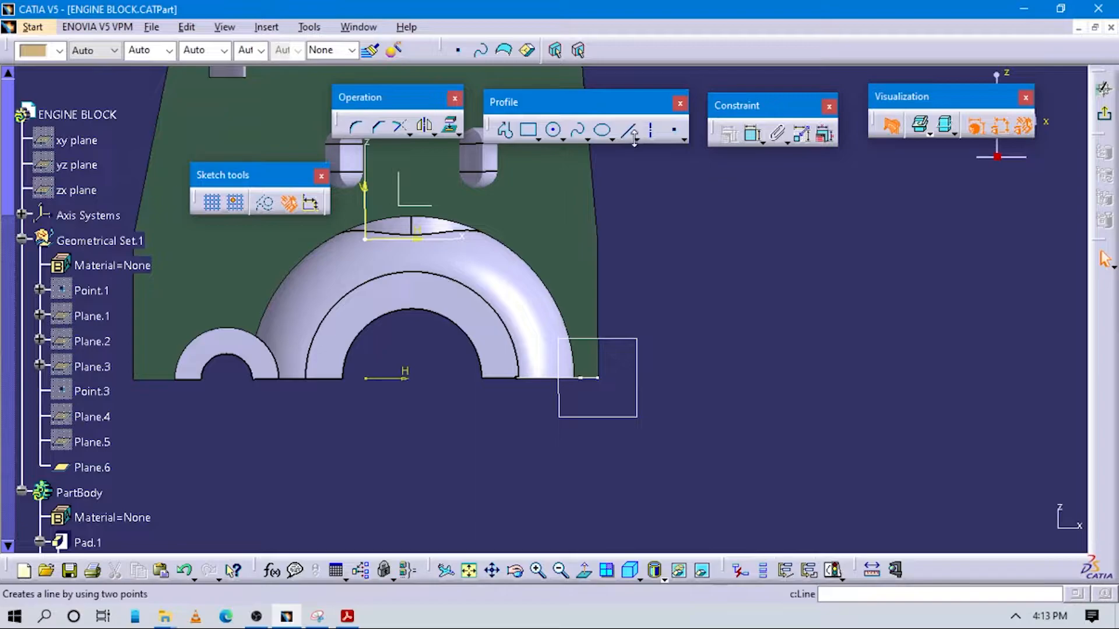
left_click(537, 132)
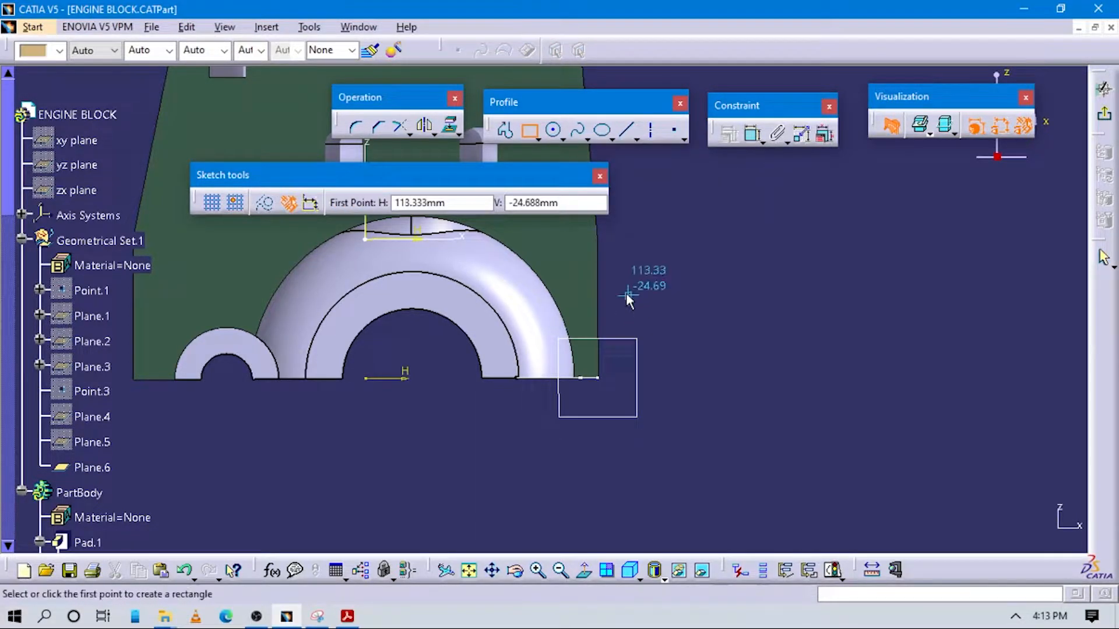
left_click(659, 321)
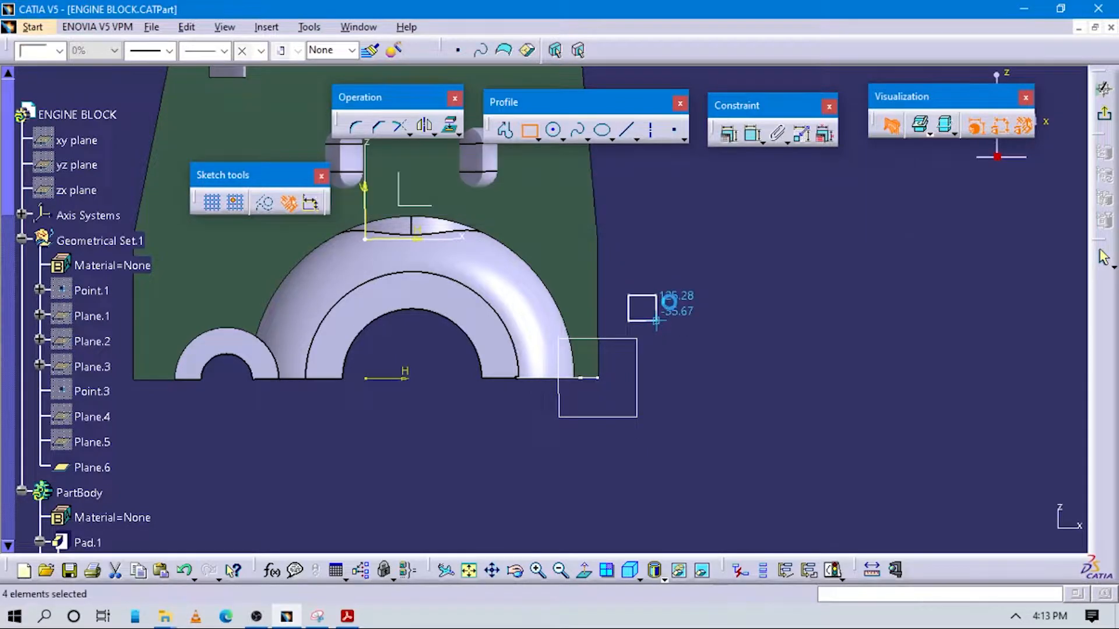
Consult the support bar's profile in the PDF drawing and dimension the rectangle's height as 7 mm
key("alt+Tab")
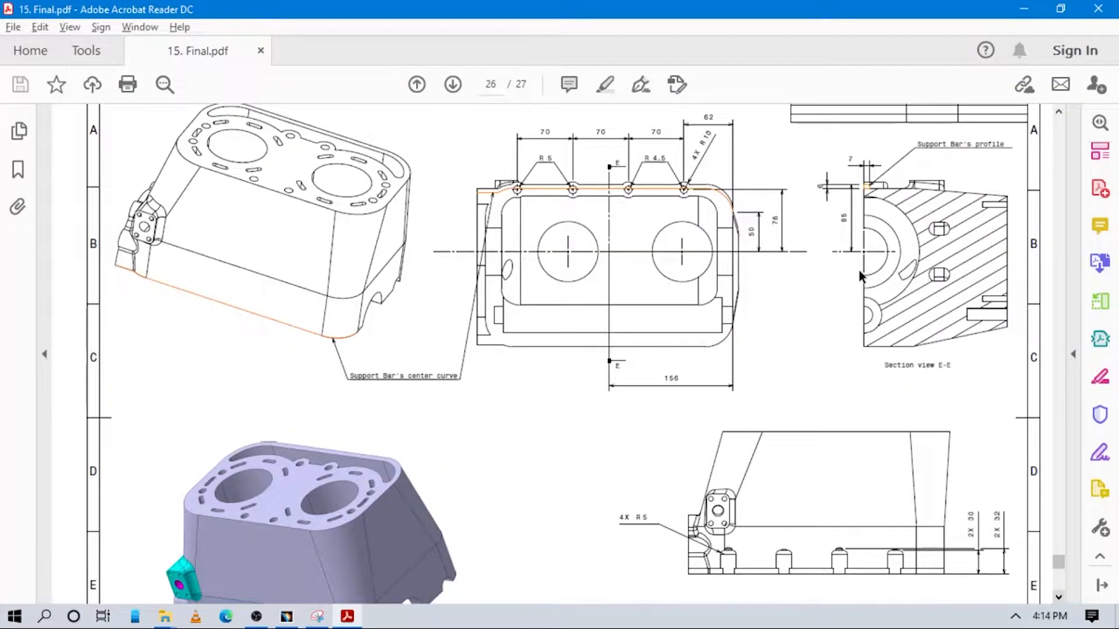
key("alt+Tab")
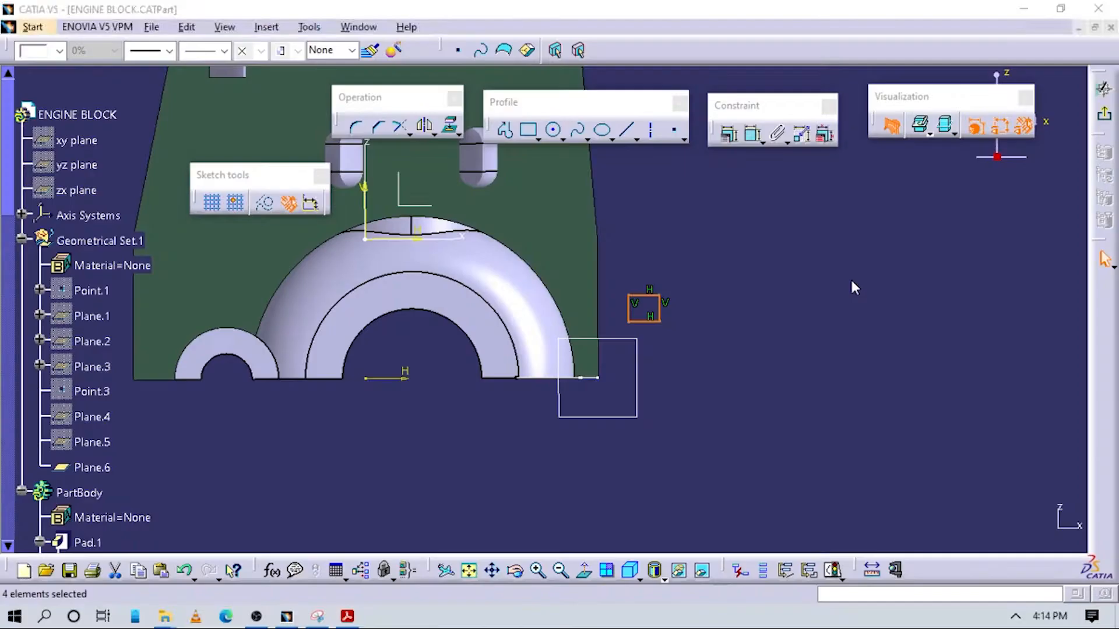
left_click(777, 370)
left_click(754, 134)
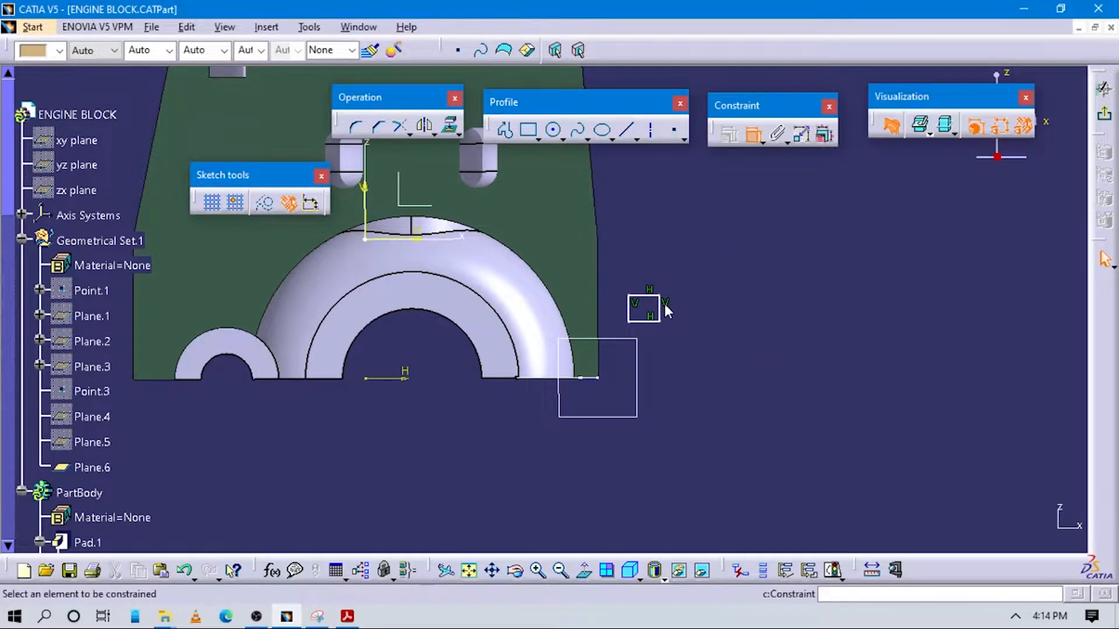
left_click(661, 304)
left_click(715, 309)
double_click(714, 309)
key("alt+Tab")
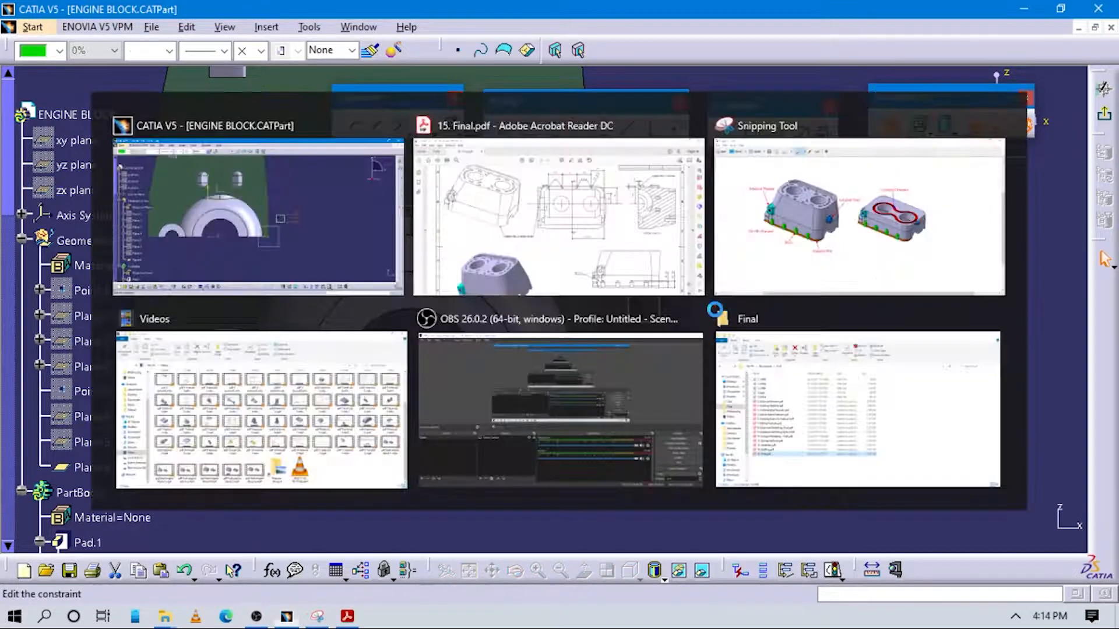
key("alt+Tab")
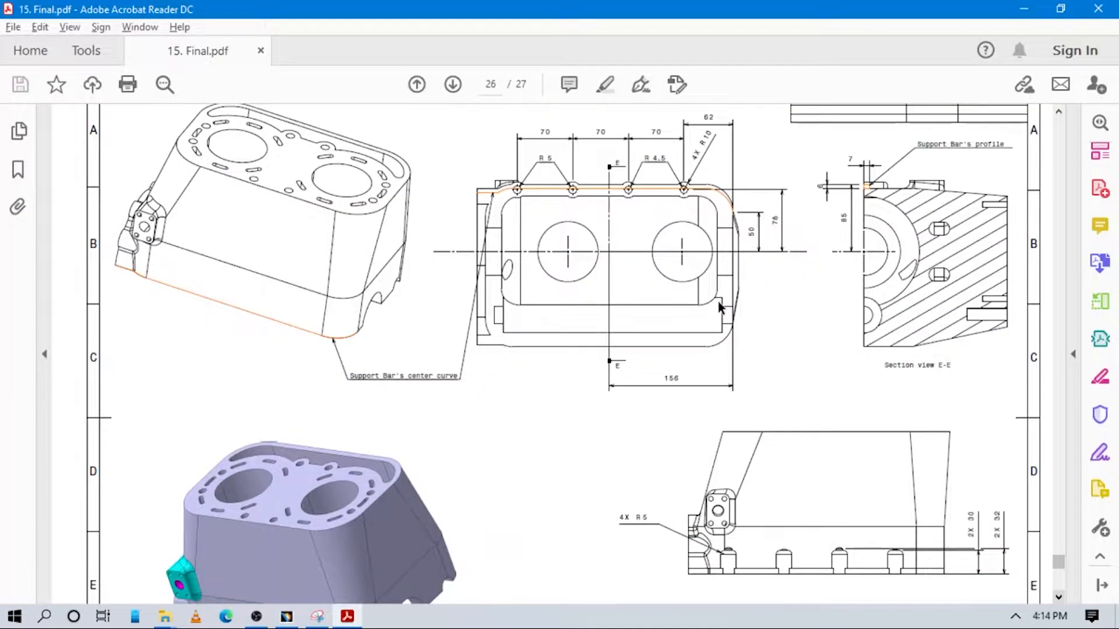
key("alt+Tab")
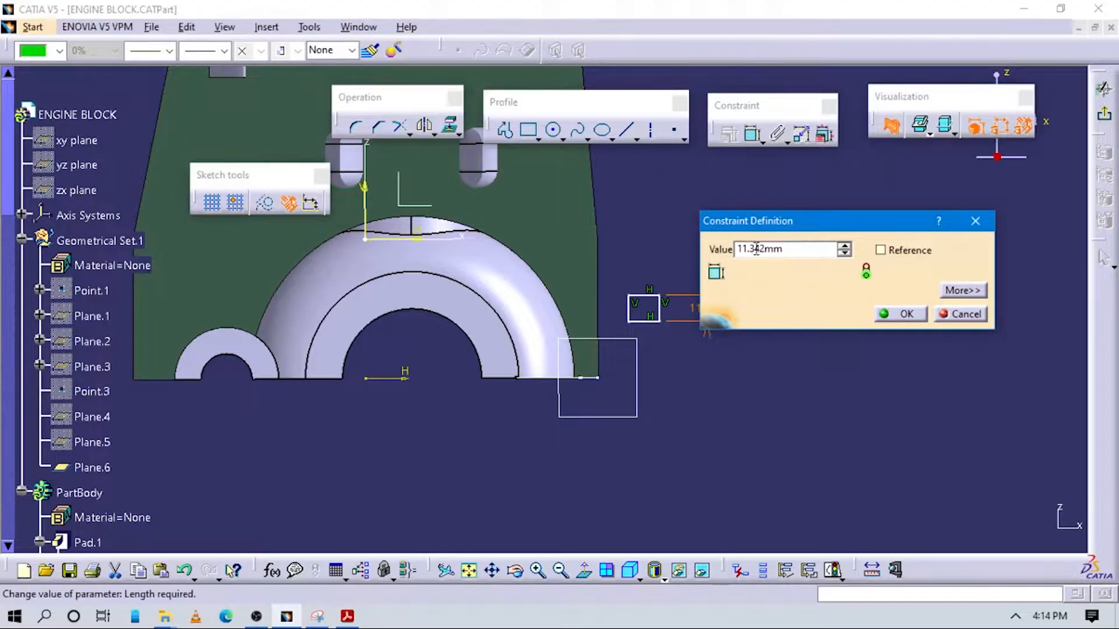
key("Return")
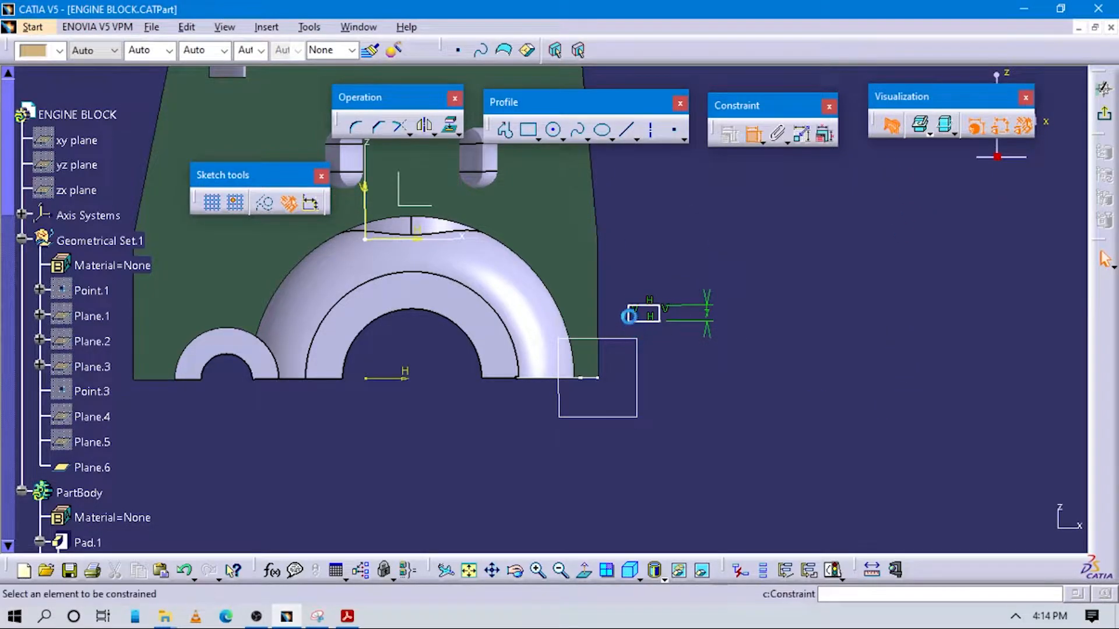
Recheck the PDF drawing, set the rectangle's width to 6 mm, and move it down beside the block's bottom edge
double_click(649, 260)
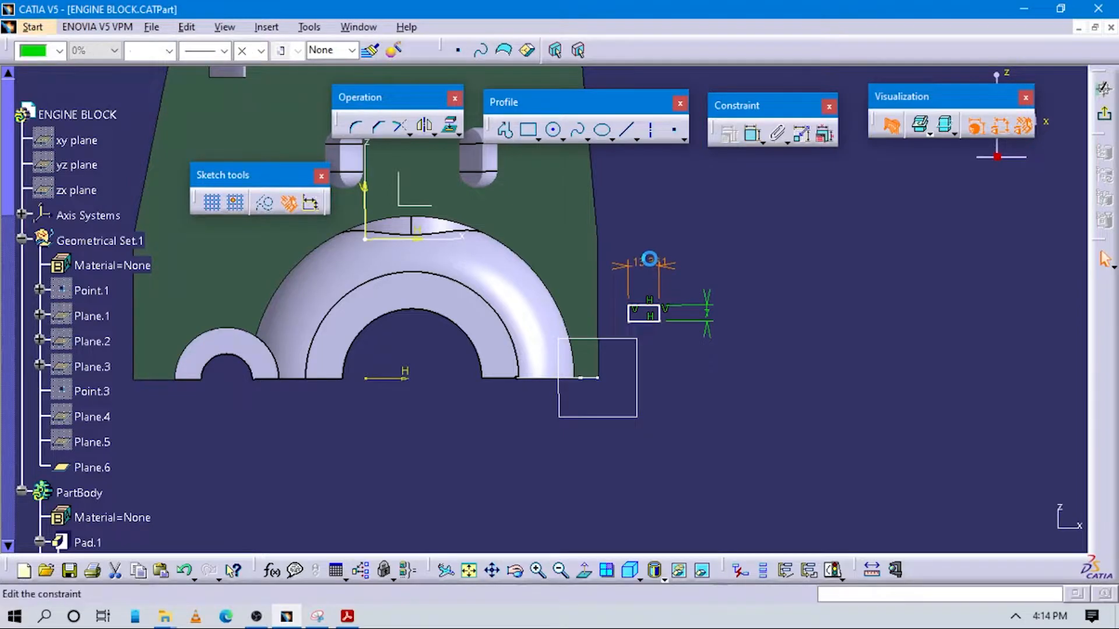
key("alt+Tab")
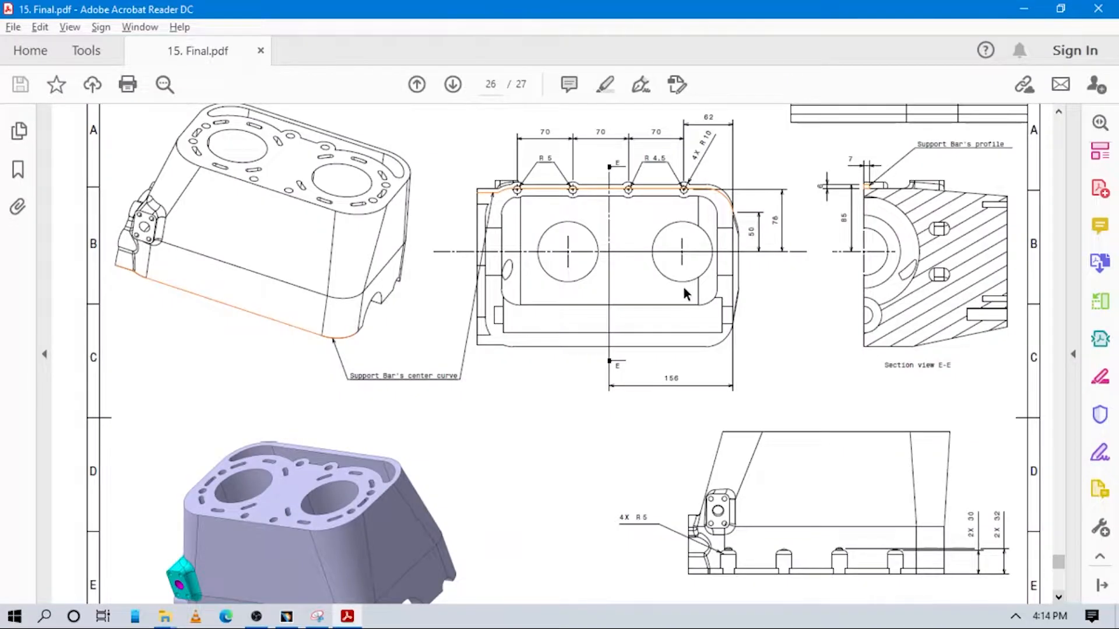
key("alt+Tab")
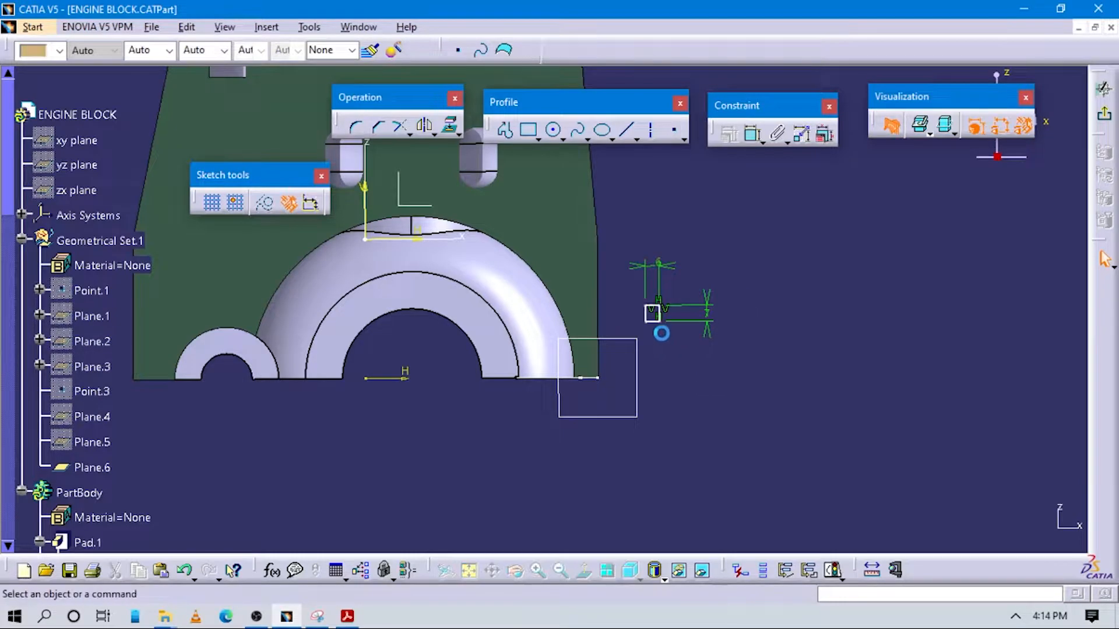
left_click(651, 317)
left_click_drag(612, 357, 585, 367)
Consult section view E-E in the PDF drawing and sketch a construction circle of about 41 mm radius around the large semicircular bore
key("alt+Tab")
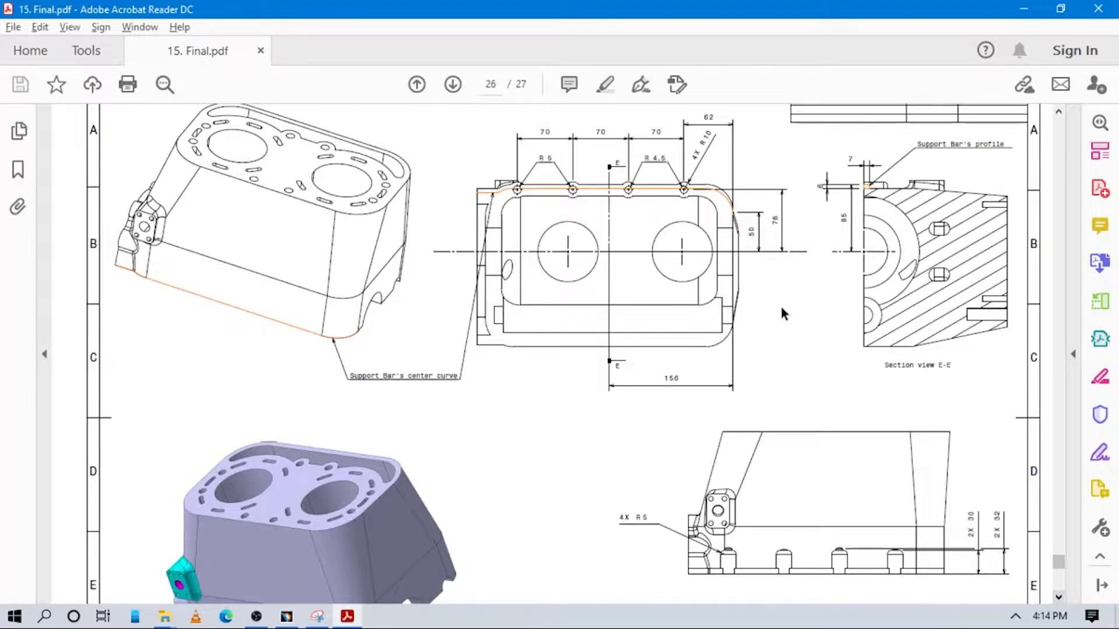
key("alt+Tab")
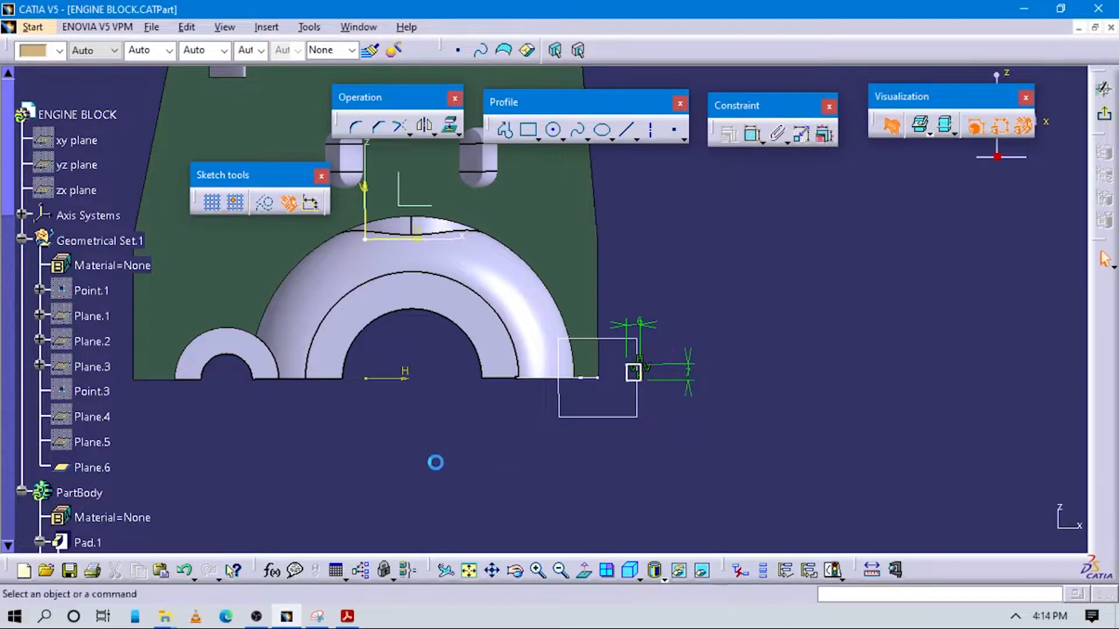
middle_click_drag(437, 462, 507, 425)
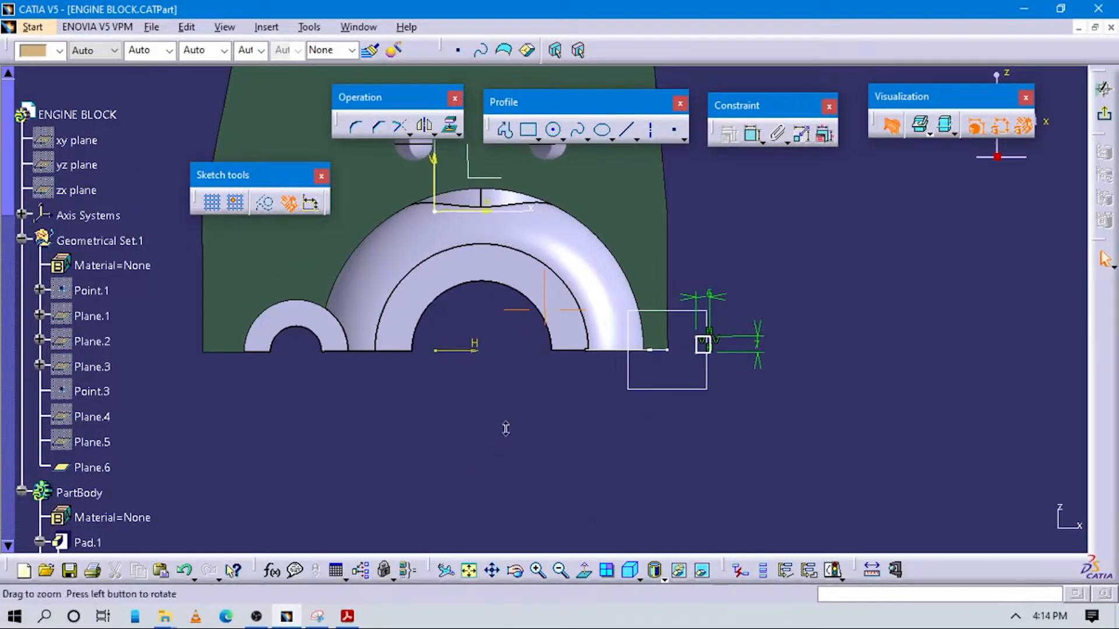
left_click(552, 129)
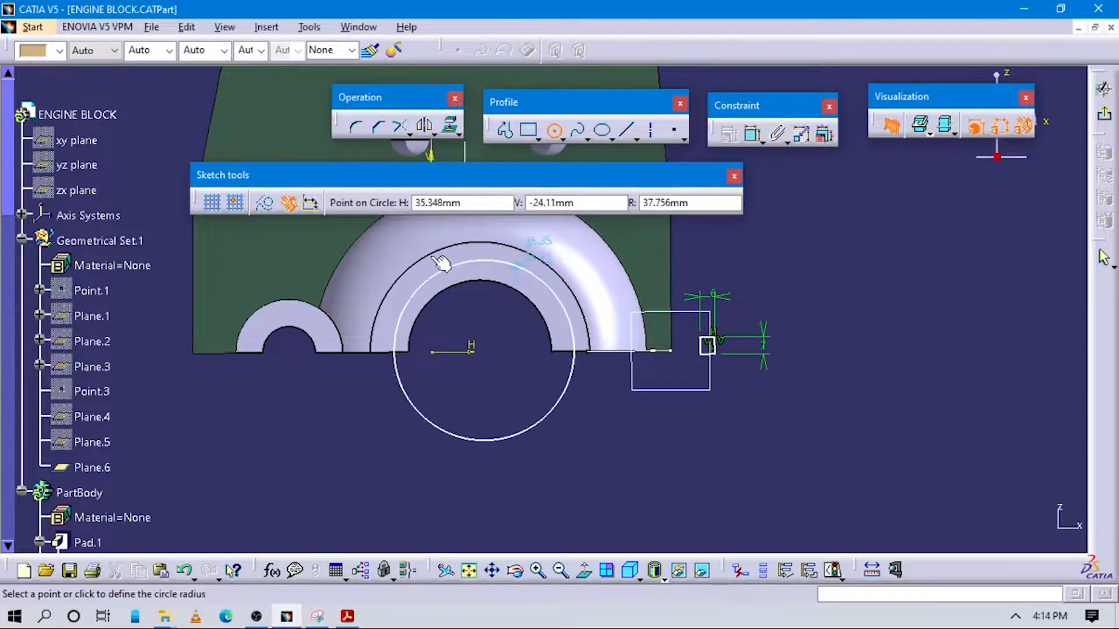
left_click(558, 272)
Constrain the construction circle to be concentric with the large semicircular bore
left_click(753, 134)
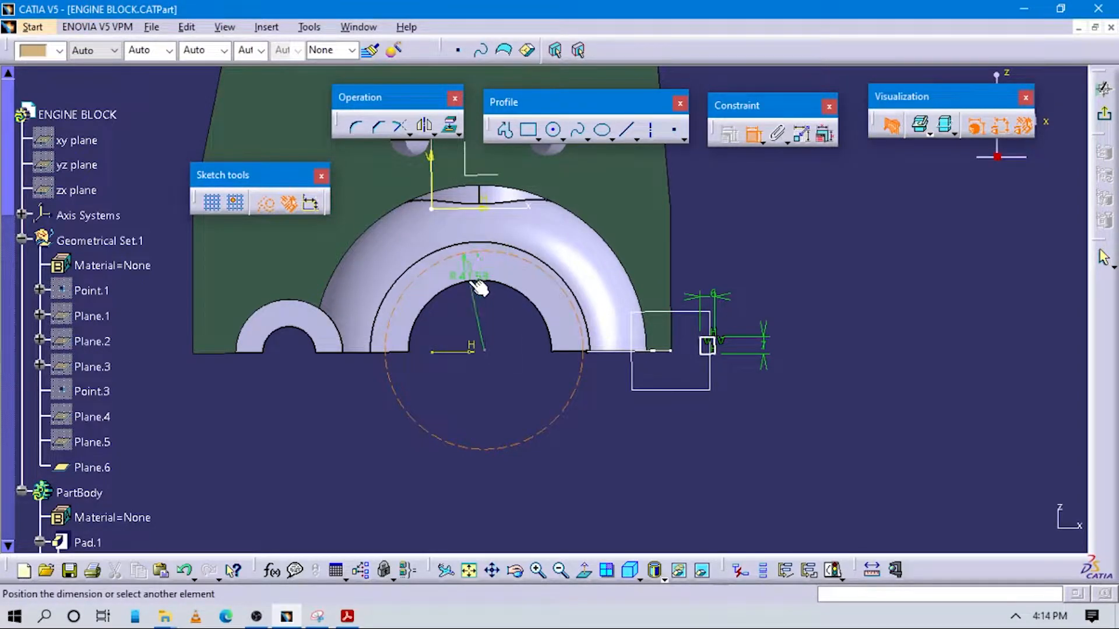
right_click(508, 327)
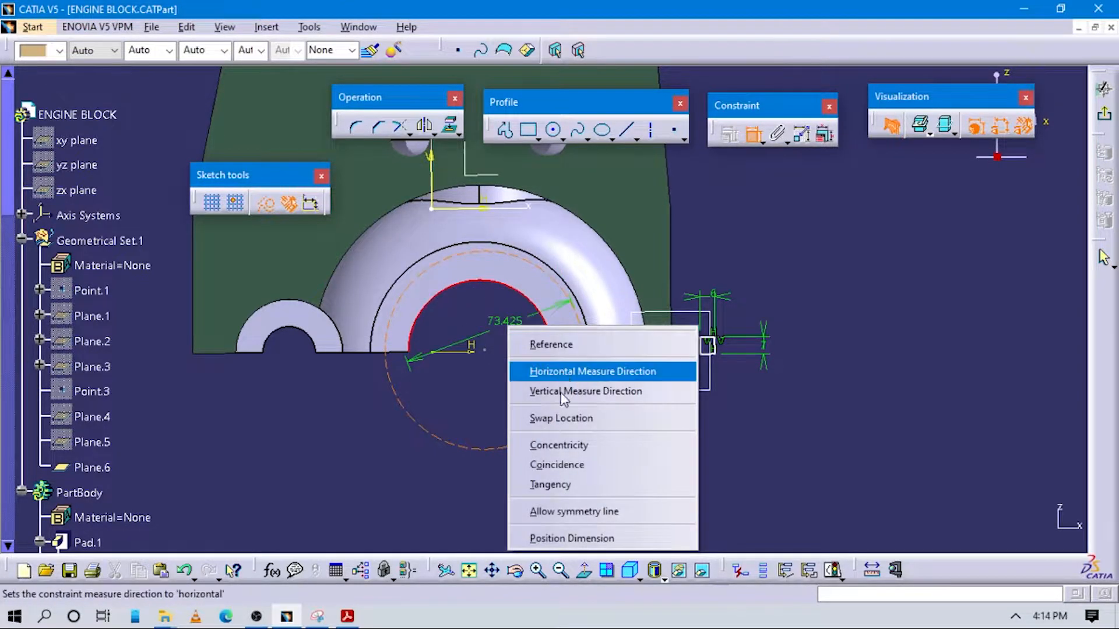
left_click(564, 452)
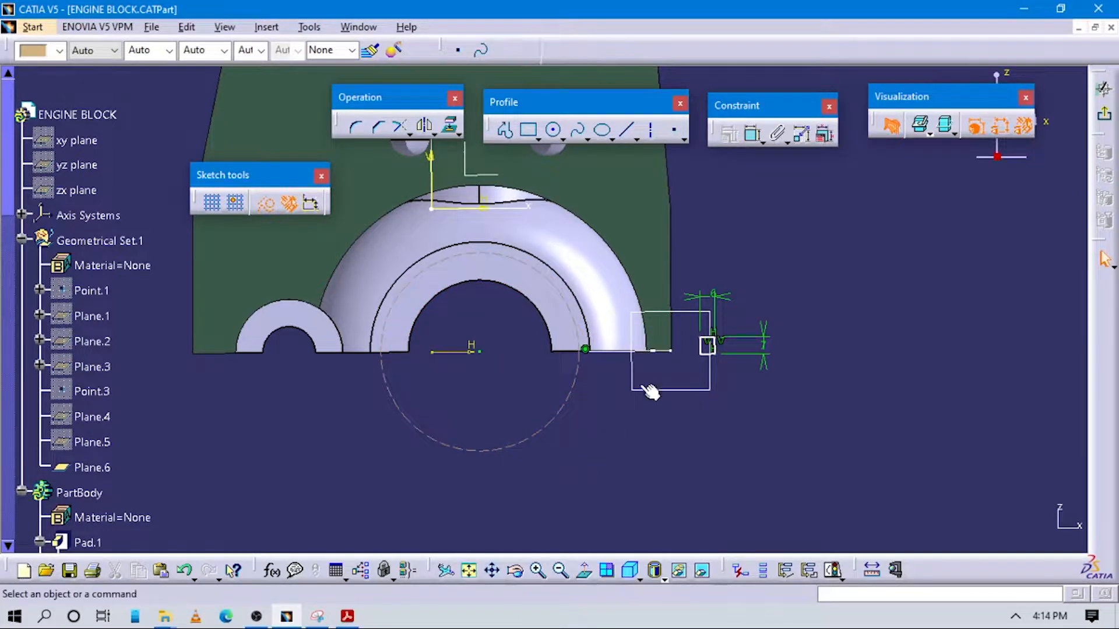
Dimension the horizontal distance from the construction circle's center to the rectangle's outer side as 85 mm
left_click(753, 138)
left_click(480, 352)
left_click(707, 436)
double_click(706, 436)
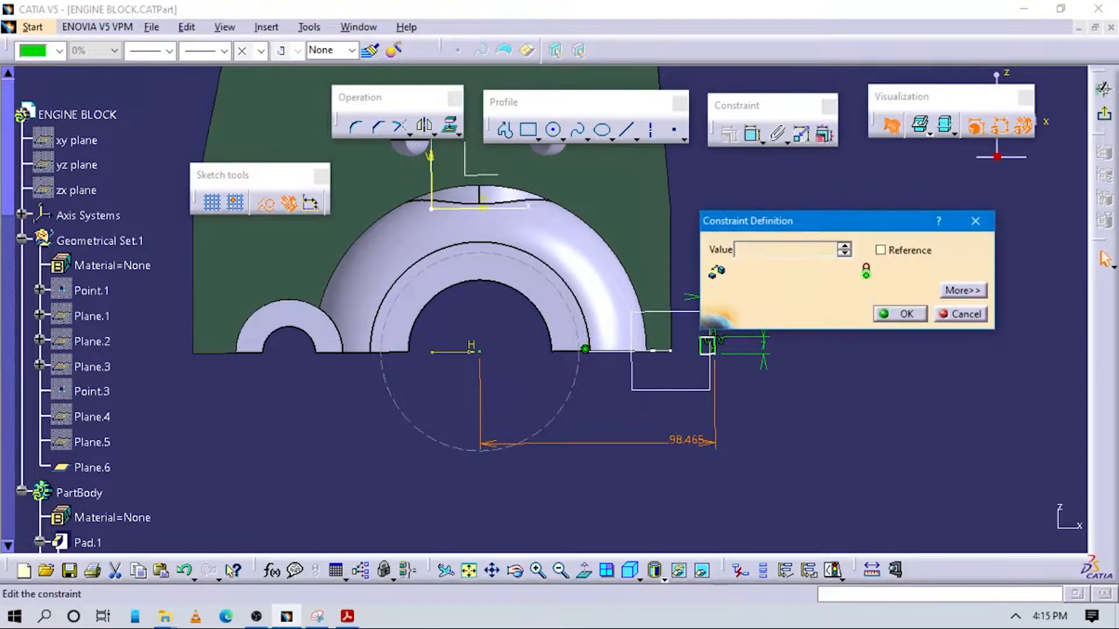
type("85")
key("Return")
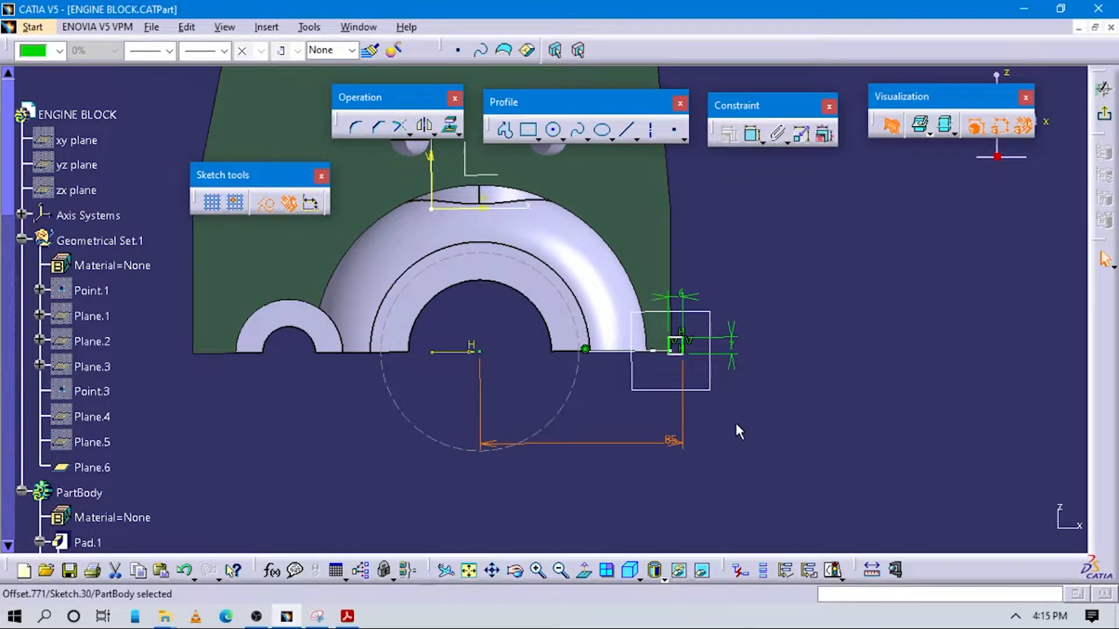
Recheck the support bar's profile in the PDF drawing and set the rectangle's lower edge at 0 mm offset from the circle's center
key("alt+Tab")
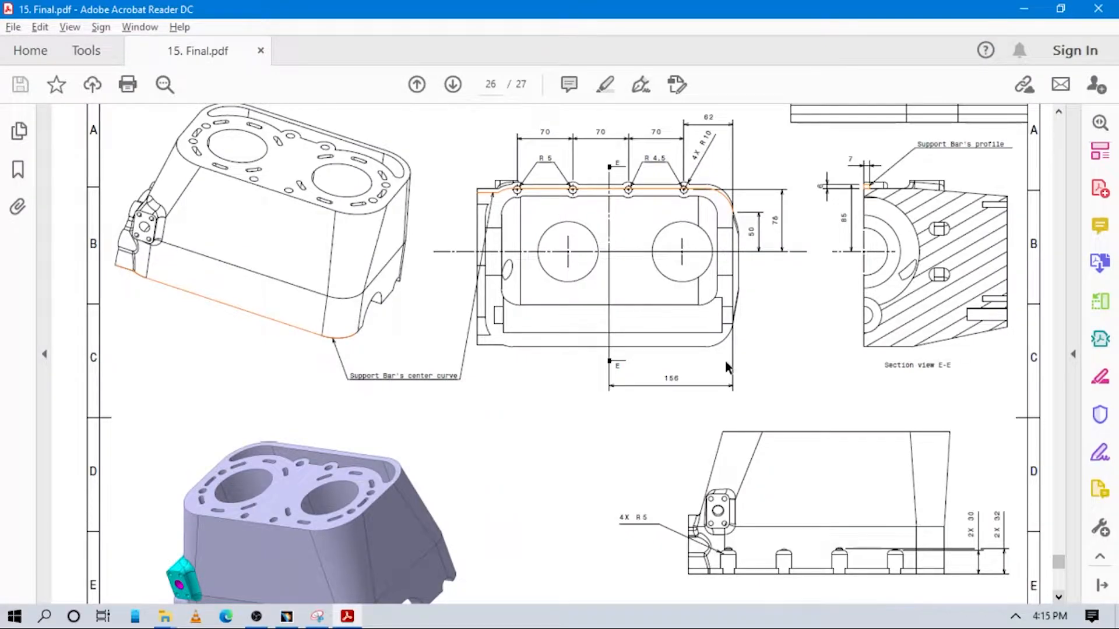
key("alt+Tab")
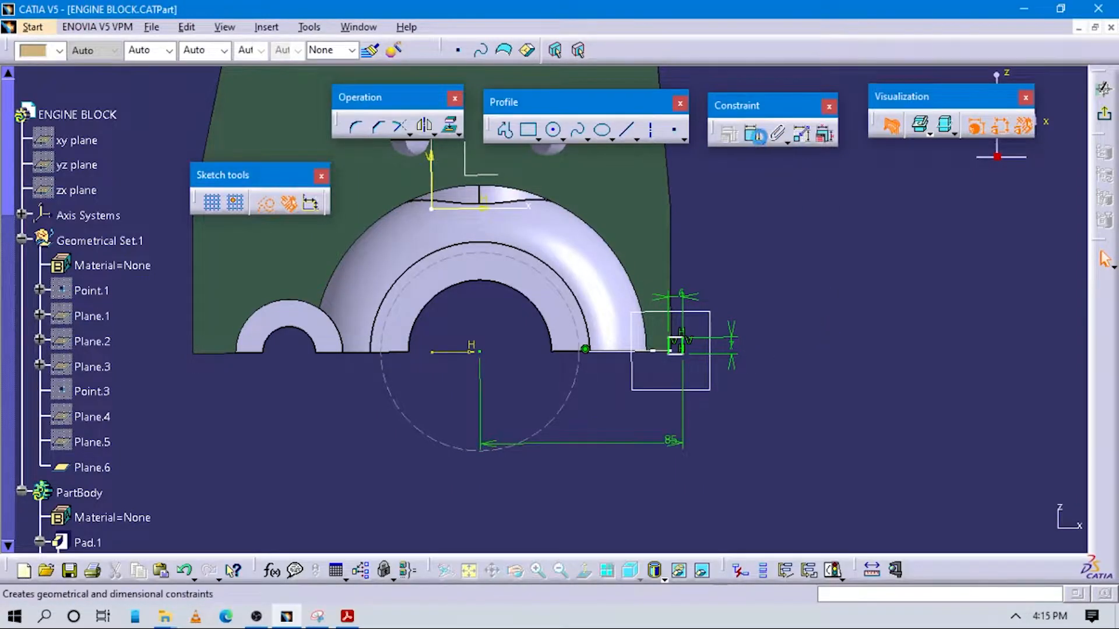
left_click(479, 352)
left_click(677, 355)
left_click(754, 135)
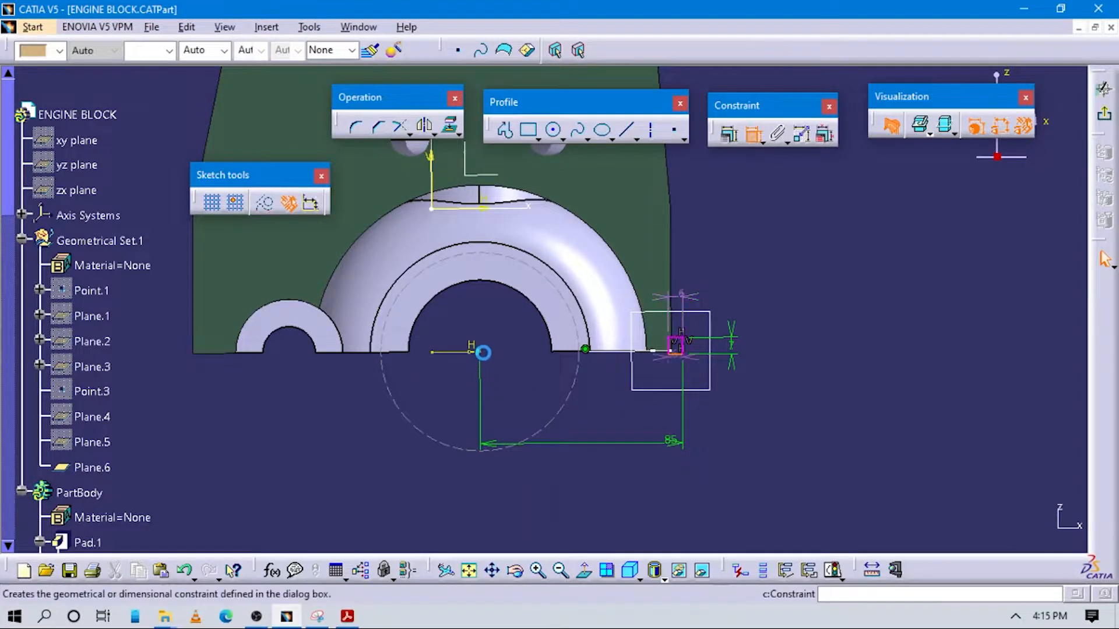
left_click(477, 351)
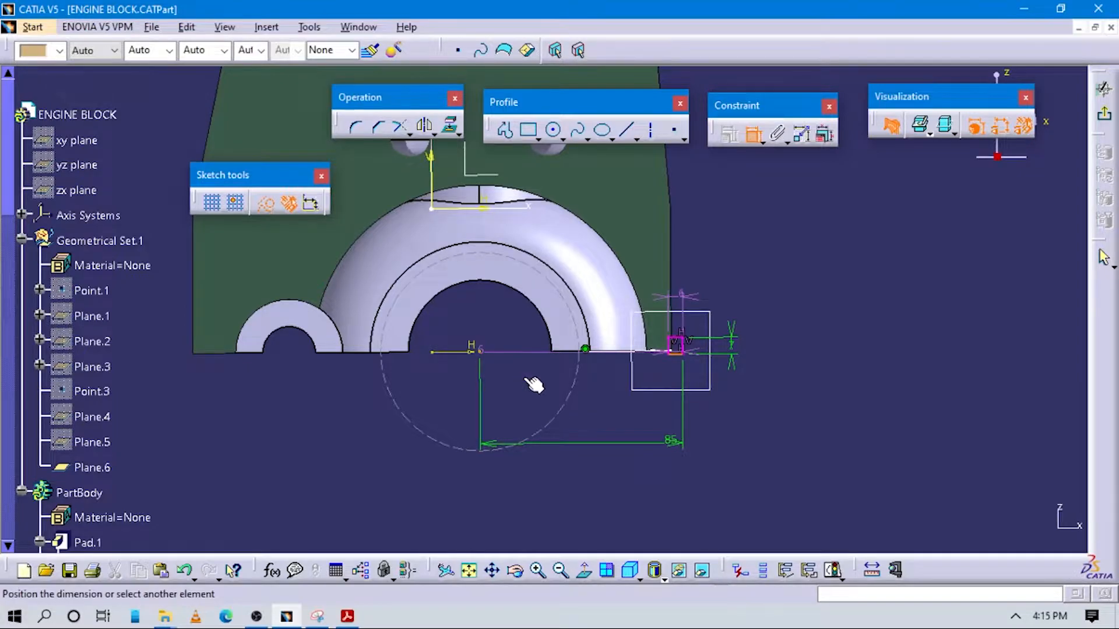
right_click(606, 415)
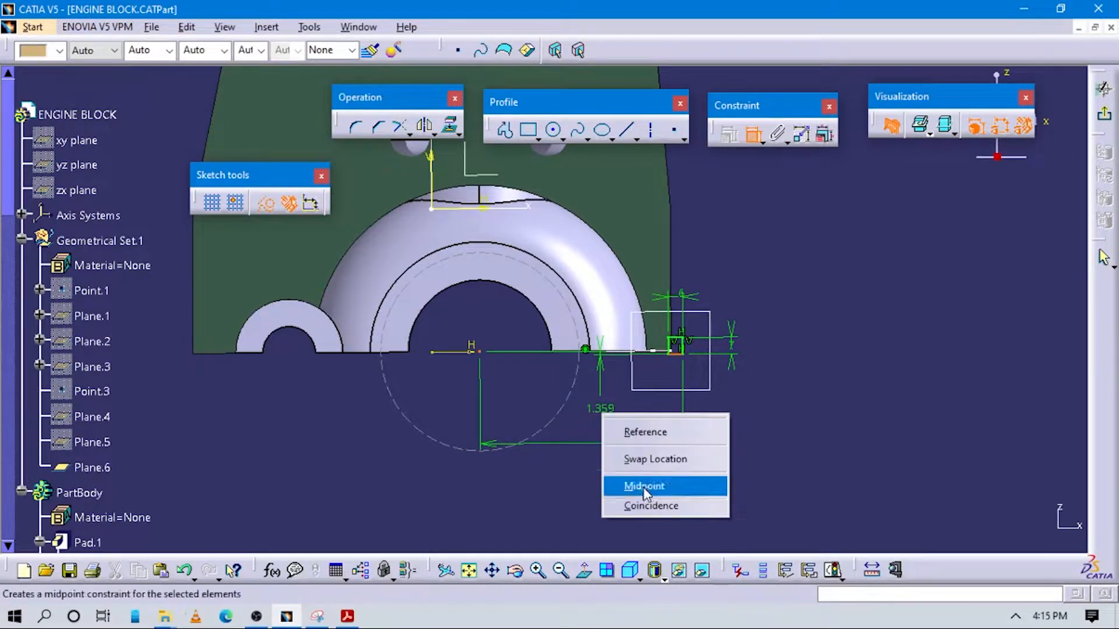
left_click(592, 439)
left_click(594, 410)
double_click(597, 407)
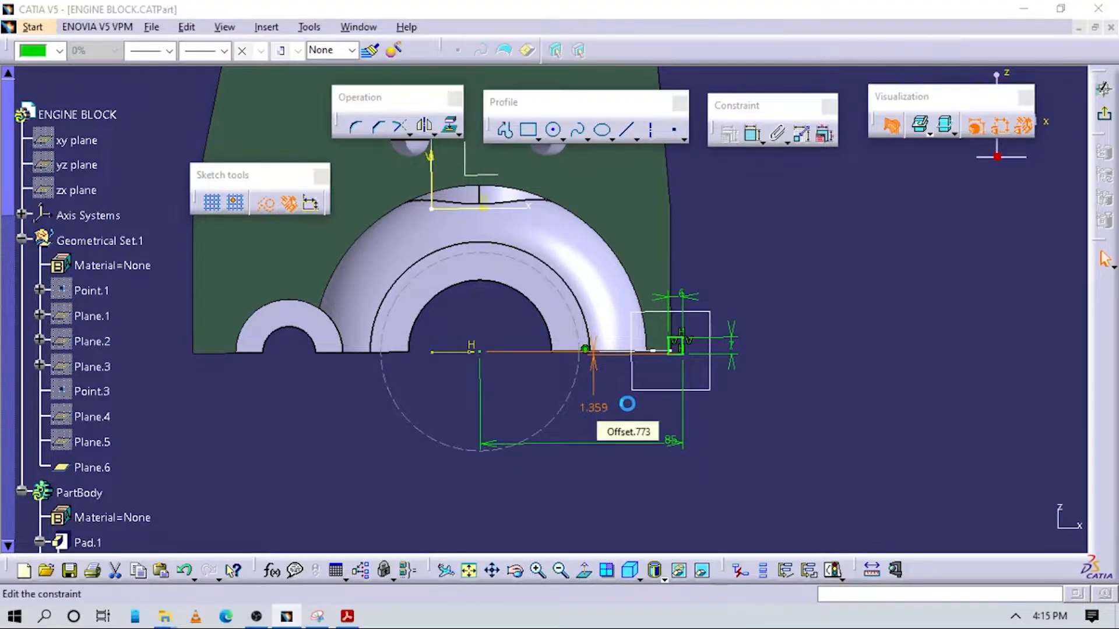
type("0")
key("Return")
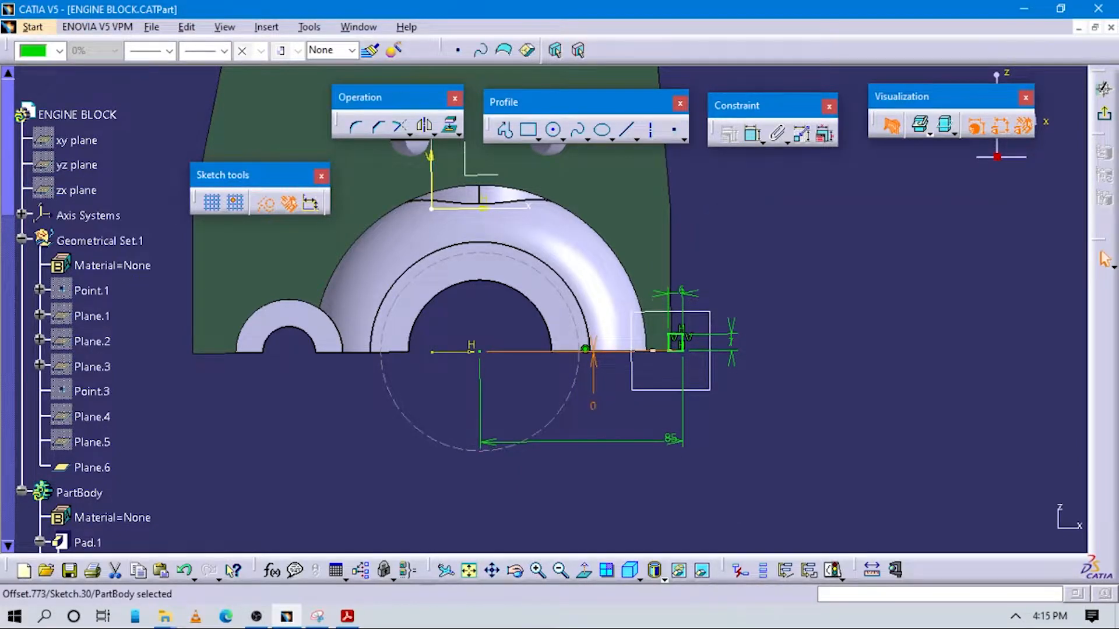
left_click(934, 352)
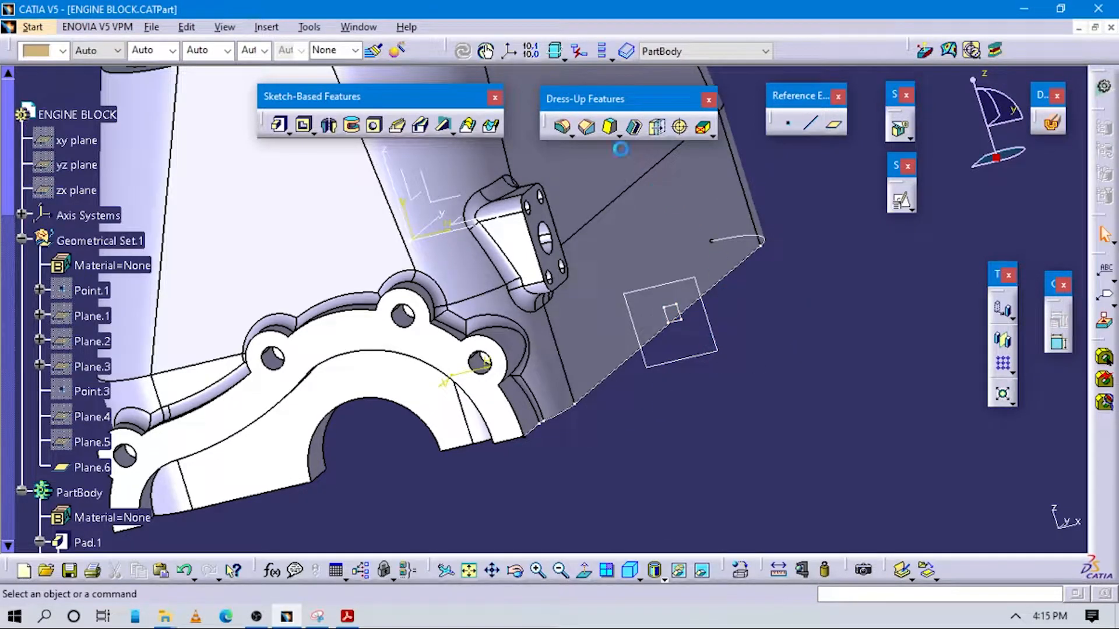
Try to create a rib by sweeping the rectangular profile Sketch.30 along the center curve Sketch.29
left_click(398, 125)
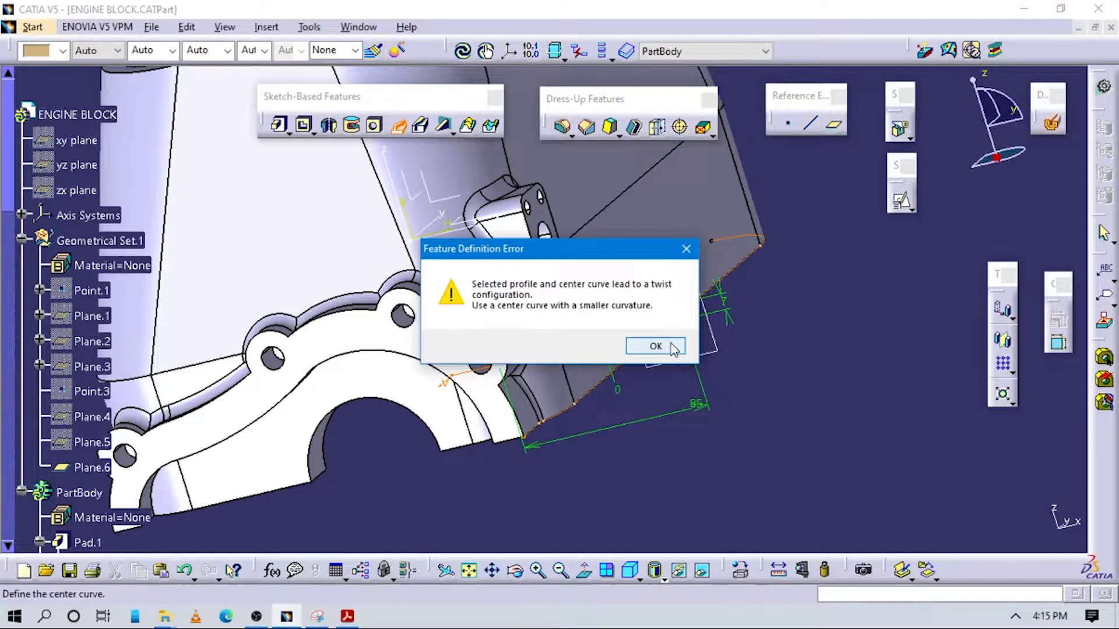
left_click(655, 346)
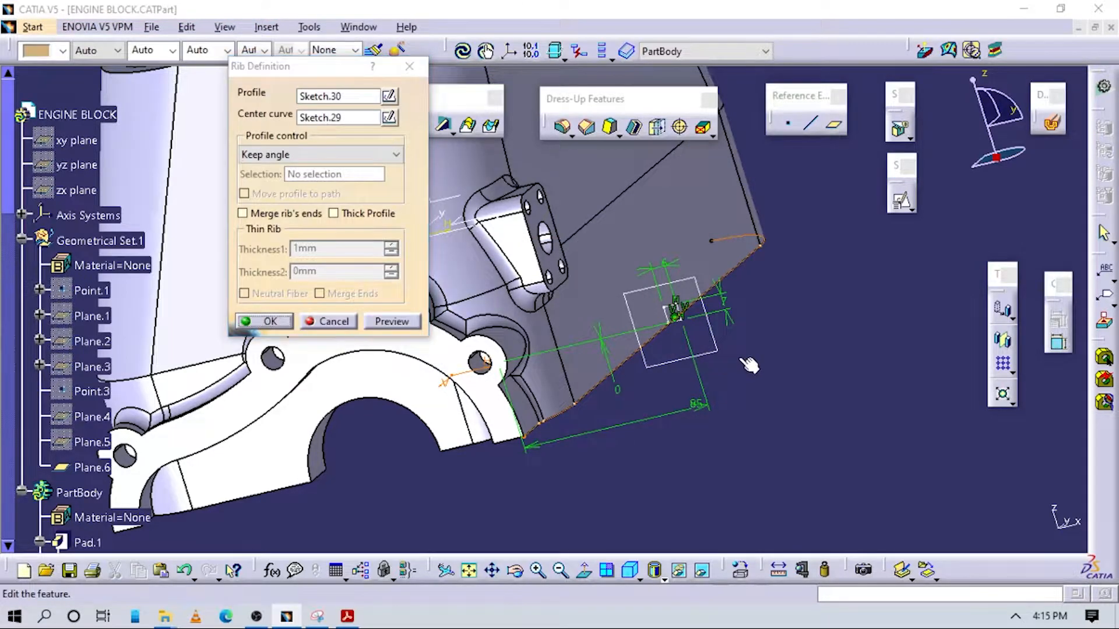
middle_click_drag(741, 357, 594, 456)
middle_click_drag(620, 389, 546, 438)
left_click(409, 70)
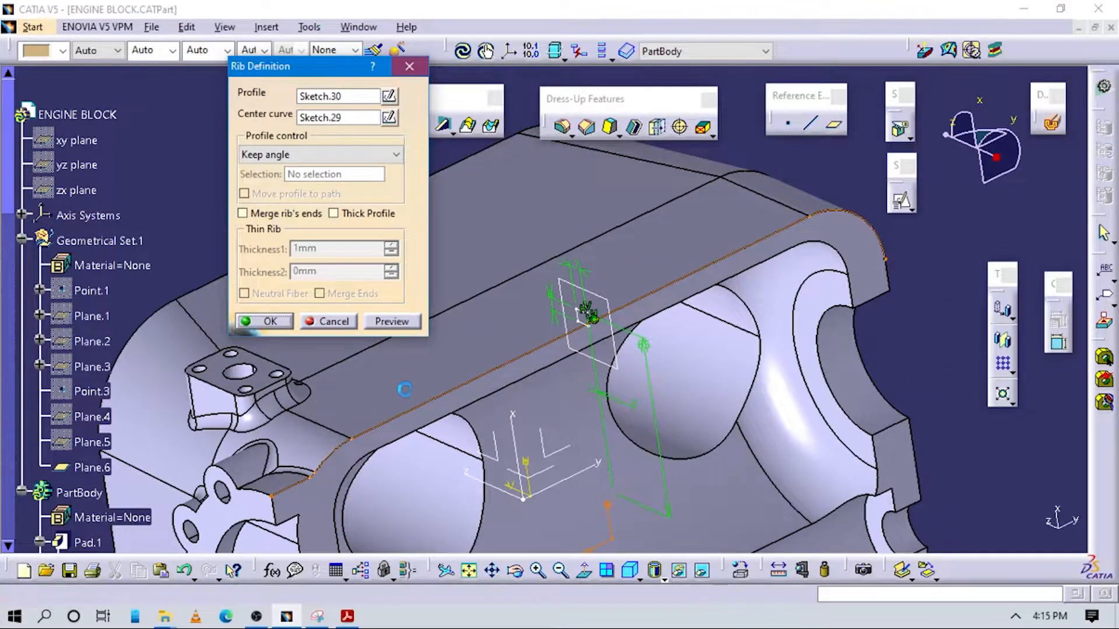
Edit the center curve sketch and delete the short straight projected segment at its end near the four-hole flange
middle_click_drag(397, 456, 317, 483)
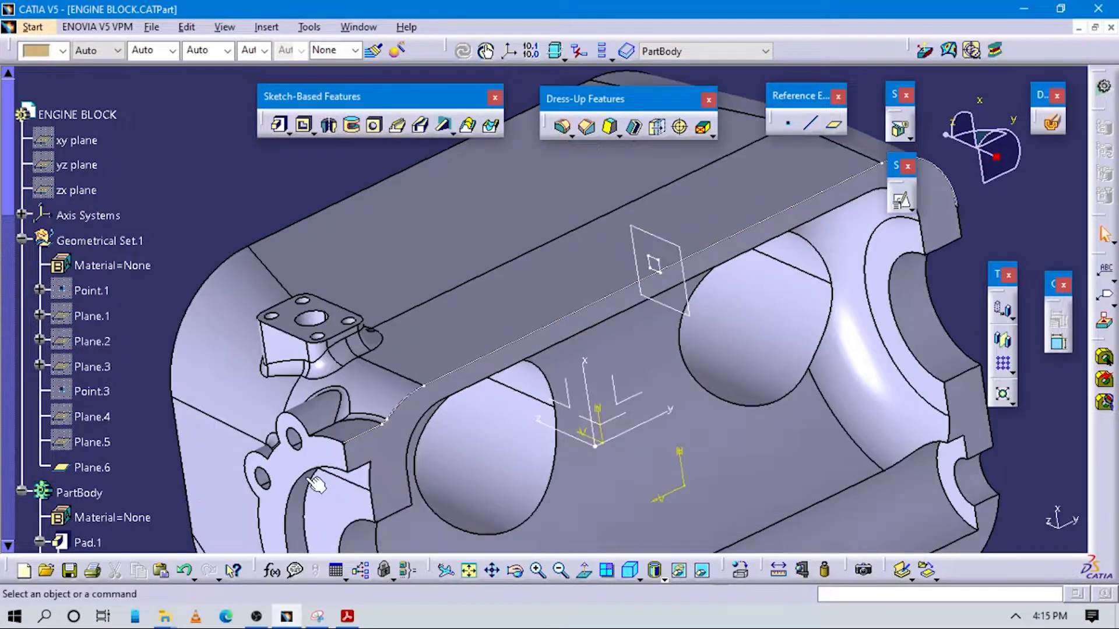
left_click(363, 445)
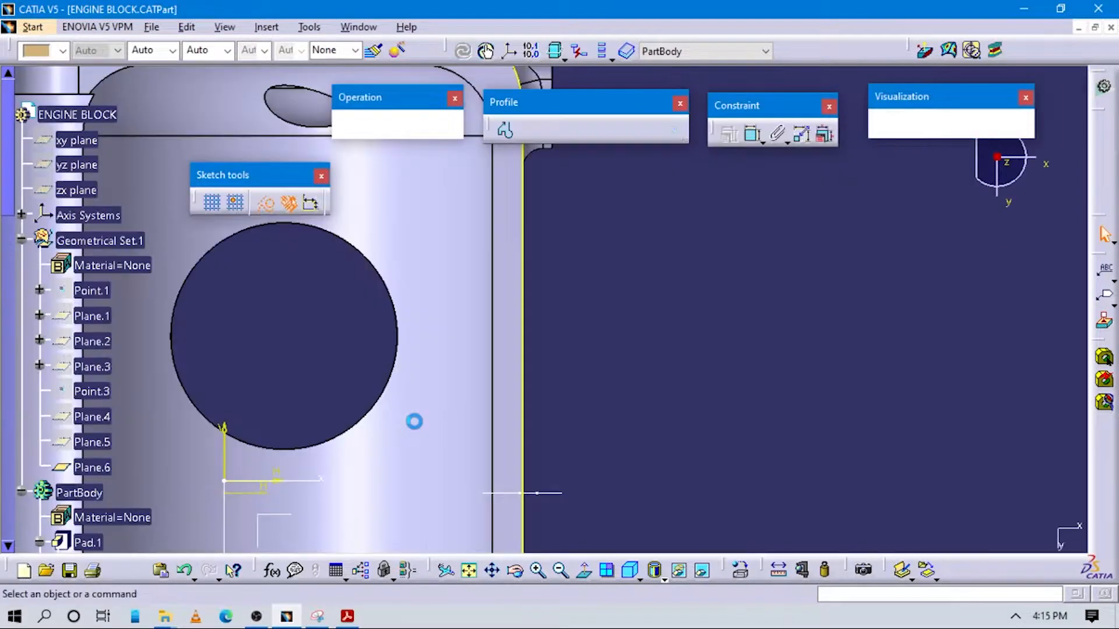
mouse_move(532, 320)
middle_mouse_down()
mouse_move(722, 625)
mouse_move(697, 423)
mouse_move(687, 427)
mouse_move(665, 398)
mouse_move(596, 357)
middle_mouse_up()
left_click(628, 318)
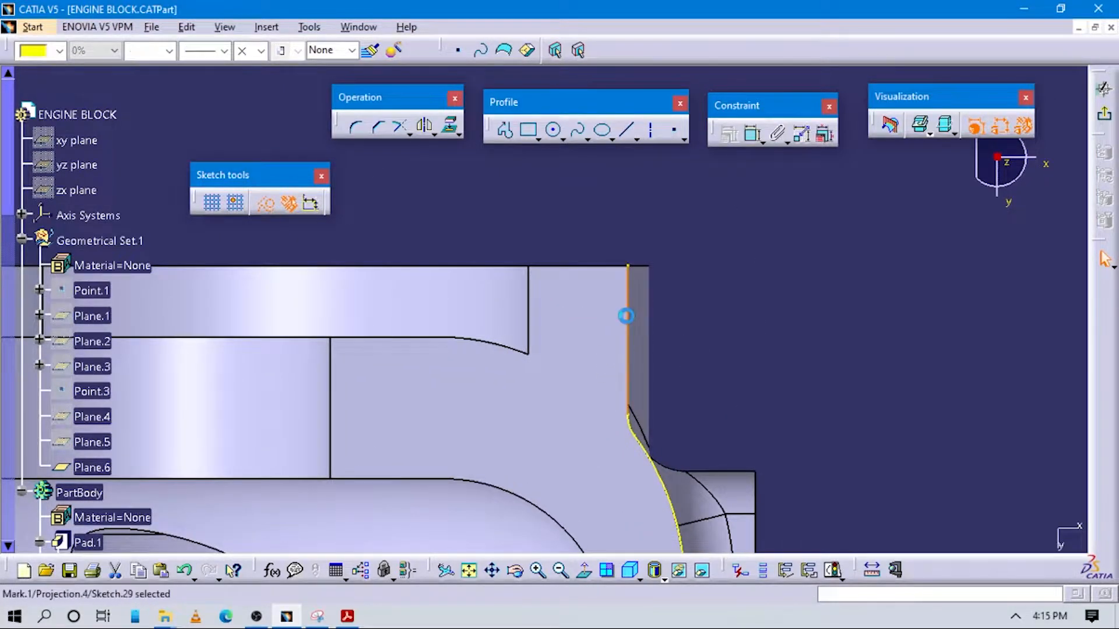
left_click(772, 350)
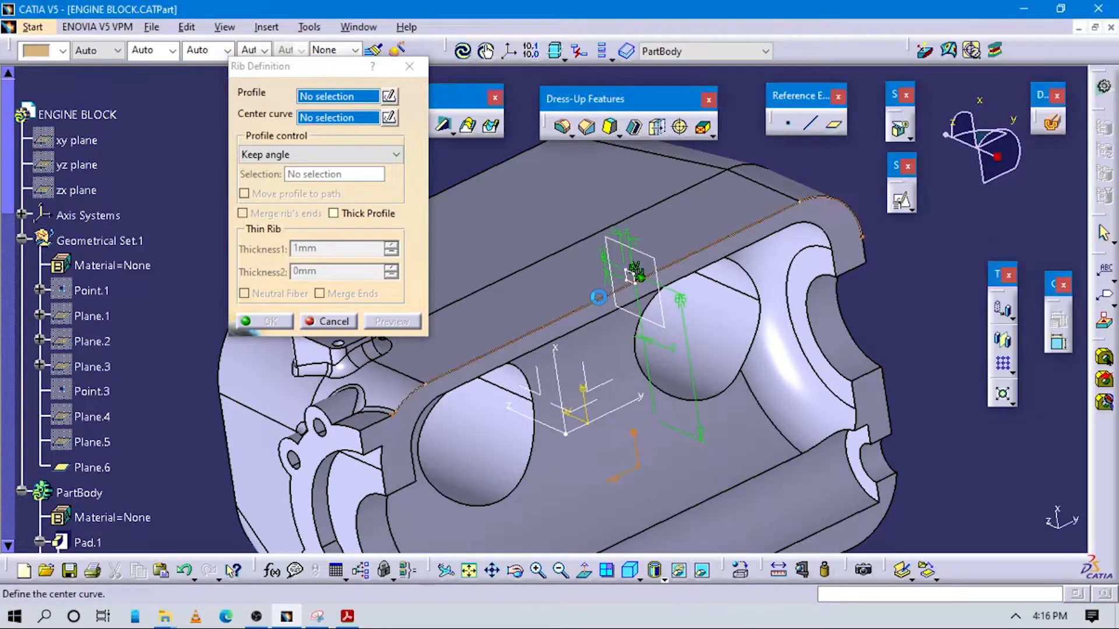
Create a rib with Sketch.30 as profile and Sketch.29 as center curve, using the Keep angle profile control
left_click(634, 273)
left_click(610, 300)
middle_click_drag(463, 375, 512, 365)
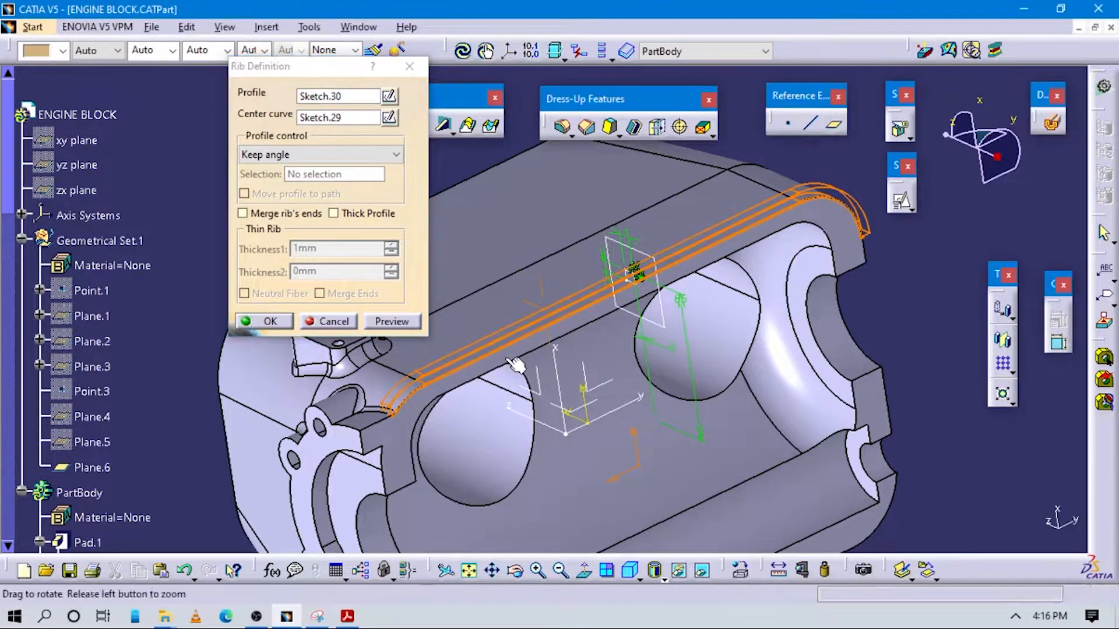
left_click(268, 322)
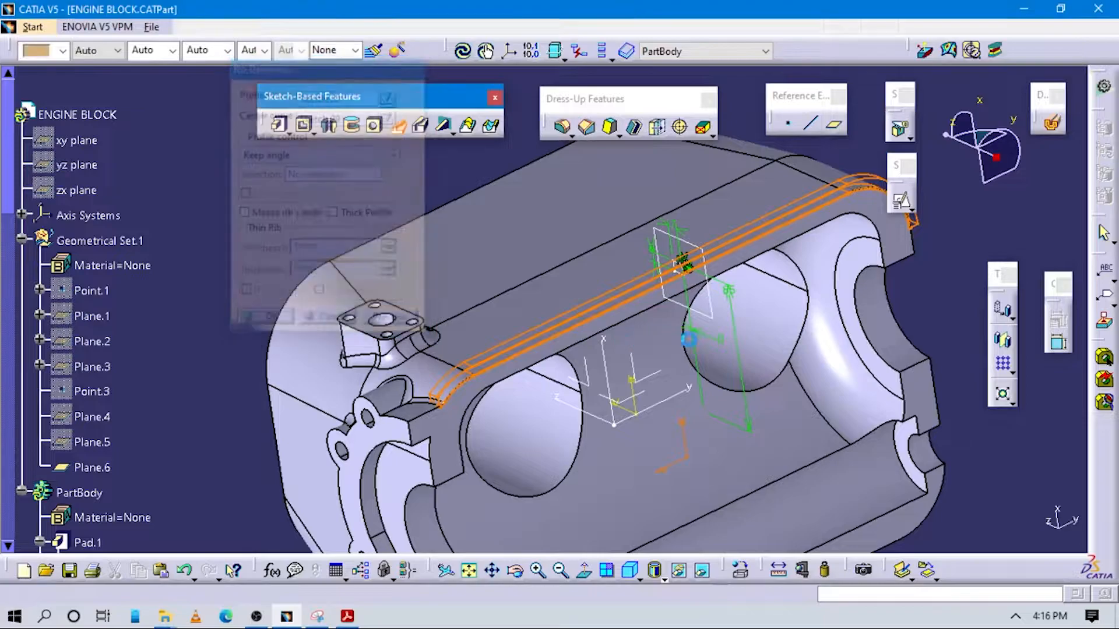
Inspect the support bar's rounded end and open the rib's center curve sketch, Sketch.29, for editing
middle_click_drag(552, 367, 699, 402)
left_click(1051, 335)
middle_click_drag(809, 335, 566, 275)
scroll(152, 437, "down", 2)
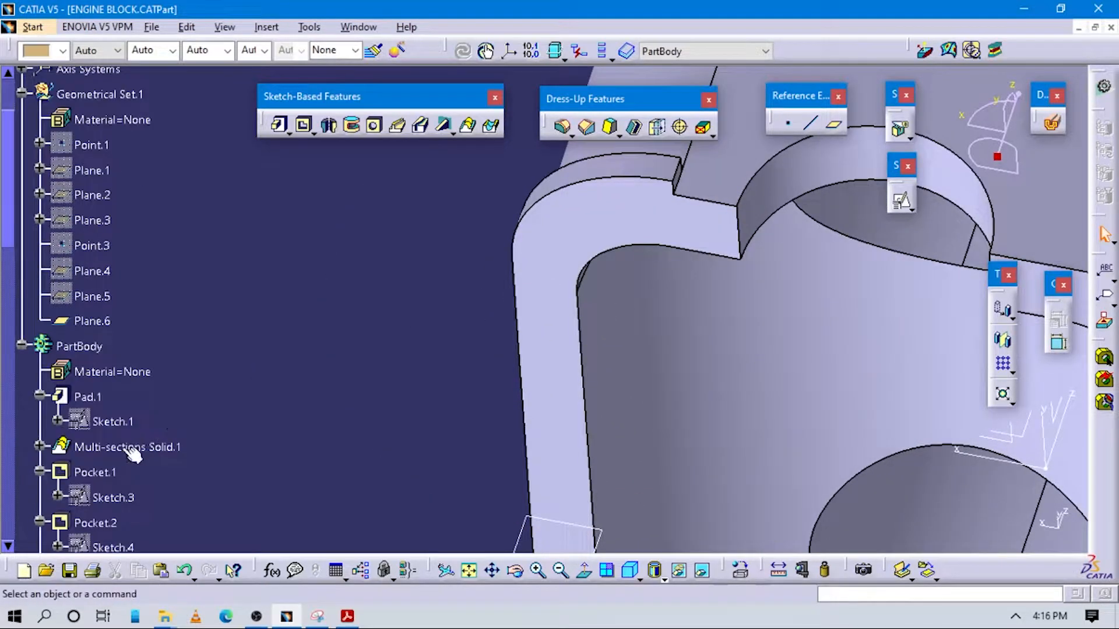
scroll(124, 424, "down", 15)
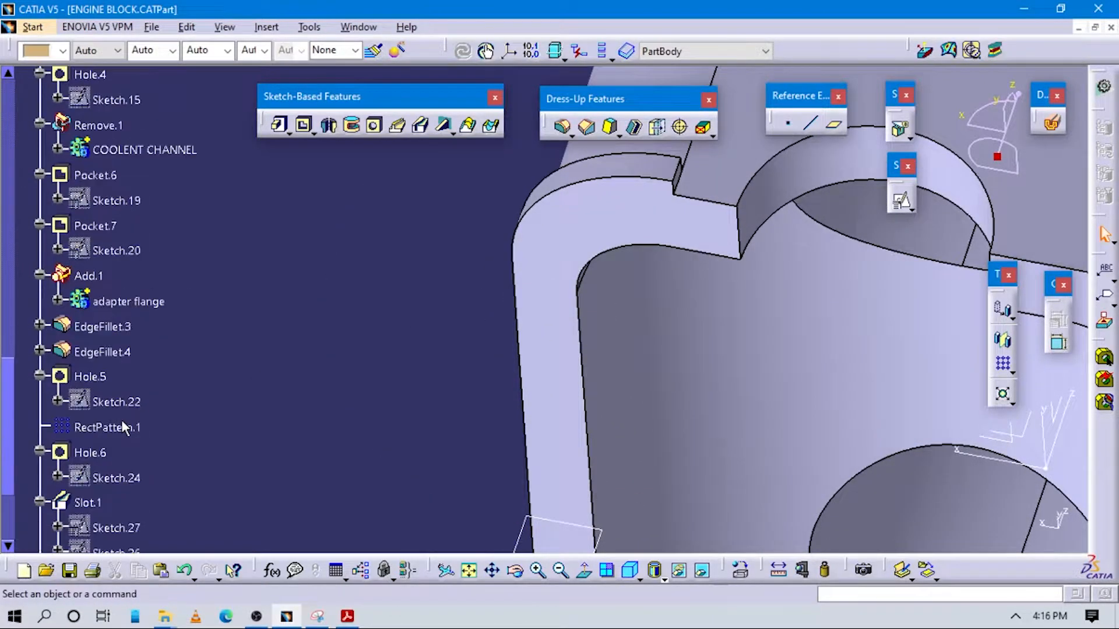
scroll(124, 420, "down", 4)
scroll(123, 408, "up", 1)
left_click(116, 266)
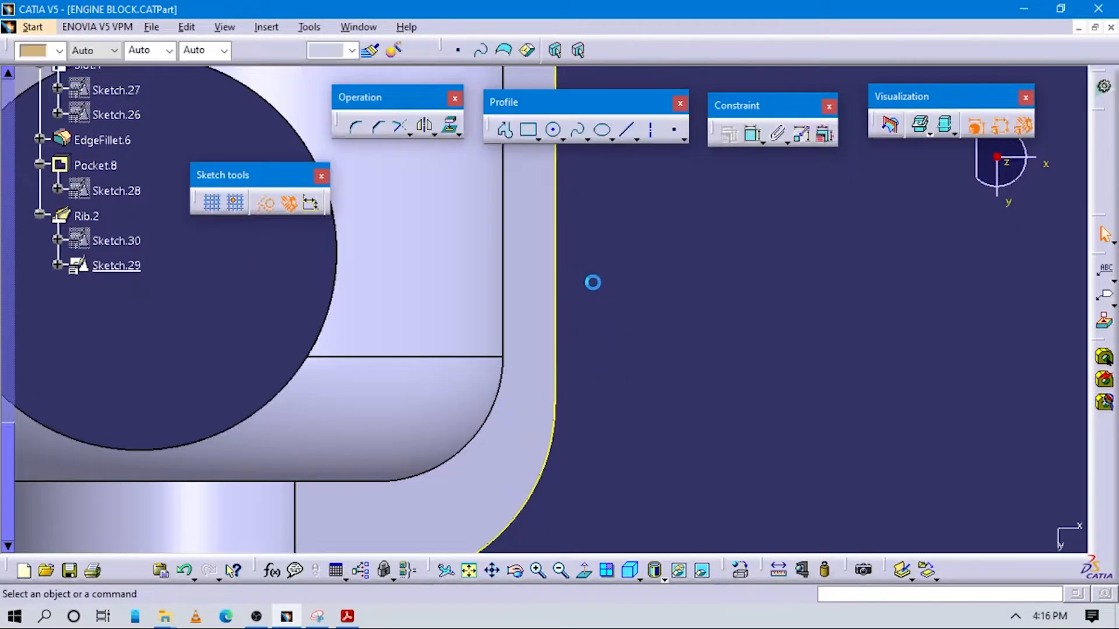
Isolate the projected arc around the block's rounded corner and pull its free endpoint slightly inward from the edge
middle_click_drag(539, 459, 540, 459)
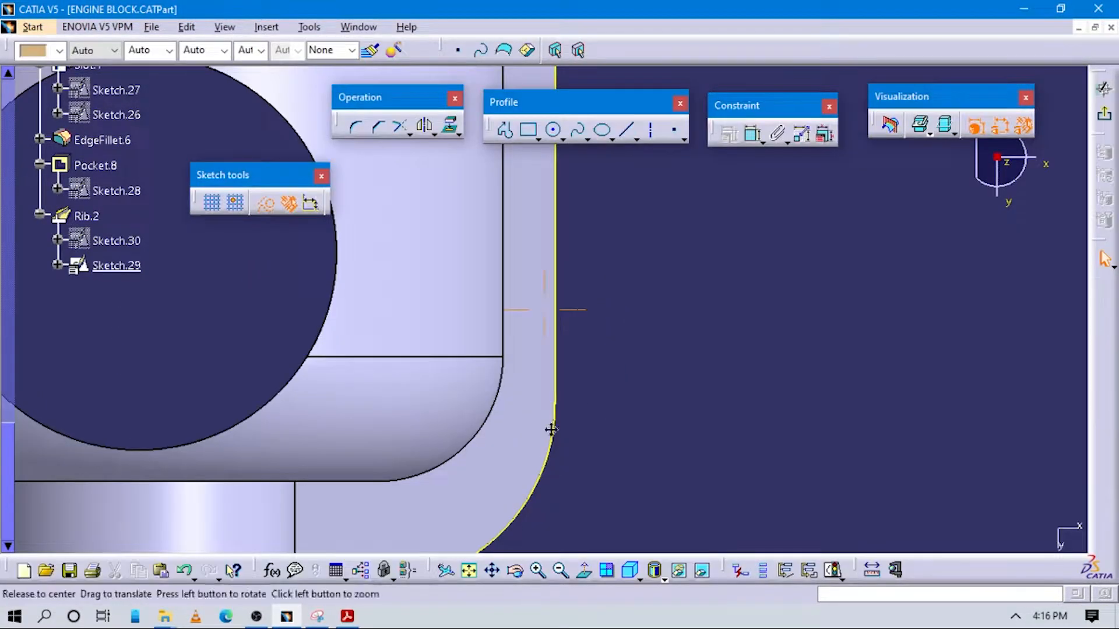
left_click(495, 402)
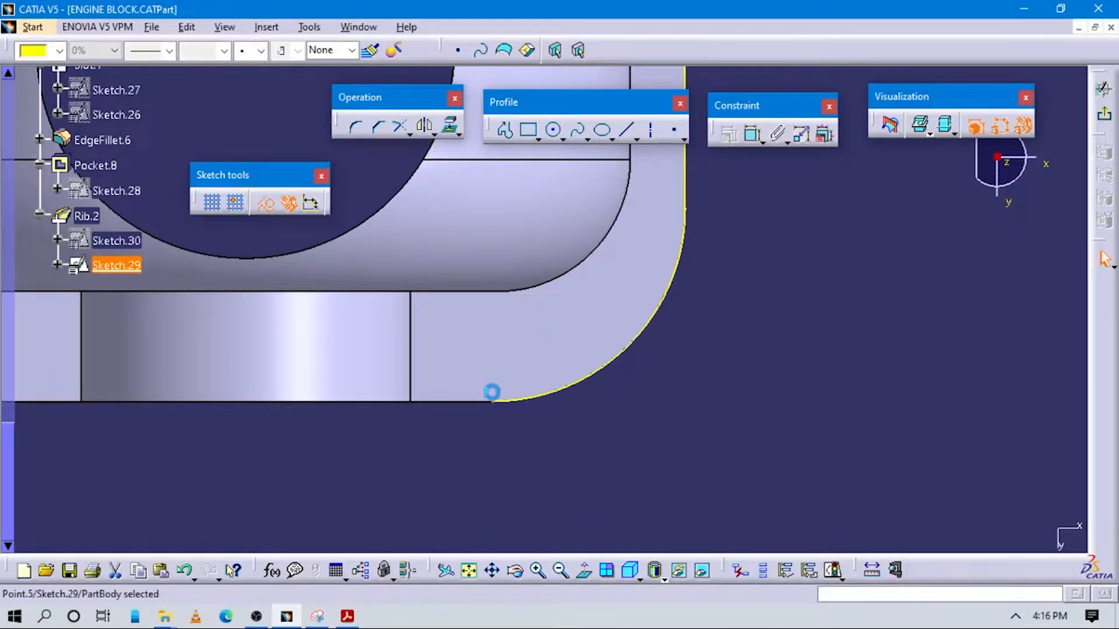
left_click(540, 421)
left_click(562, 390)
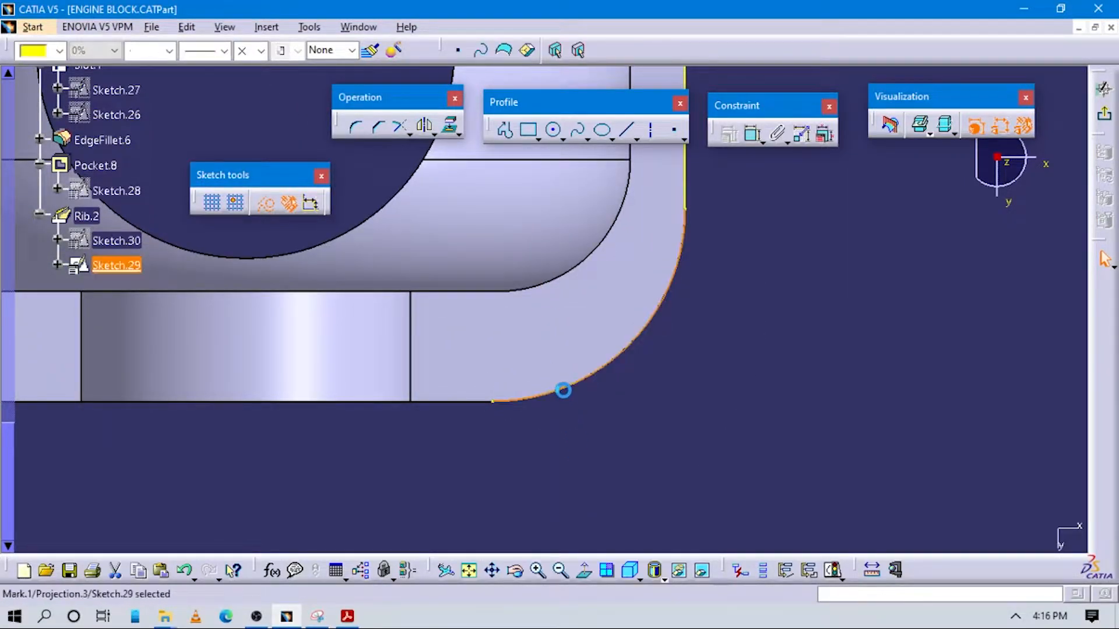
right_click(565, 398)
mouse_move(670, 378)
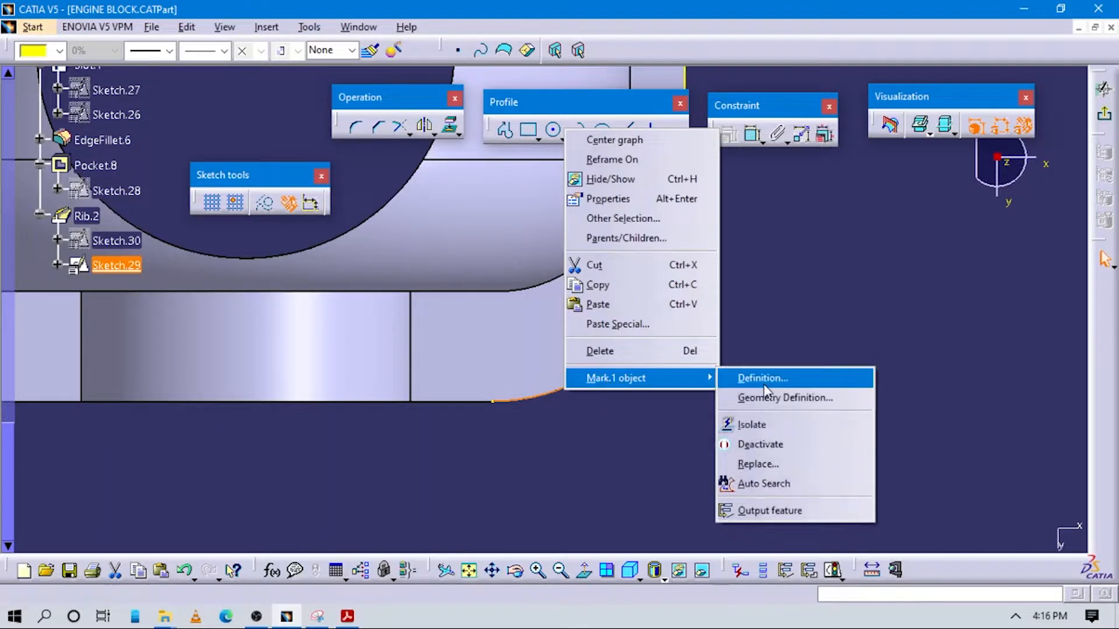
left_click(752, 425)
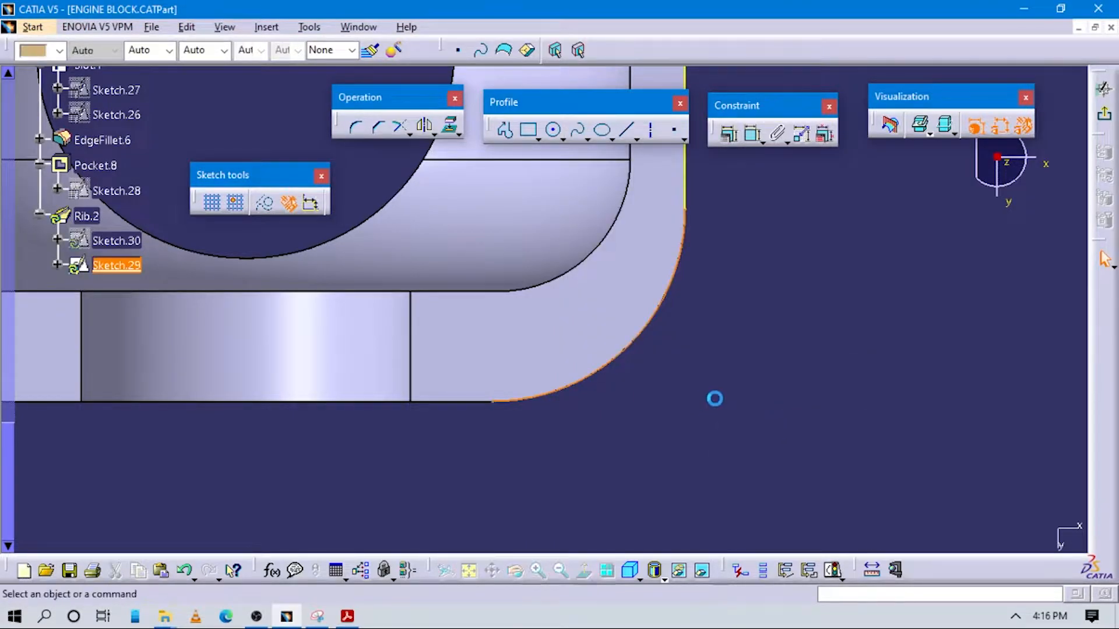
left_click(501, 405)
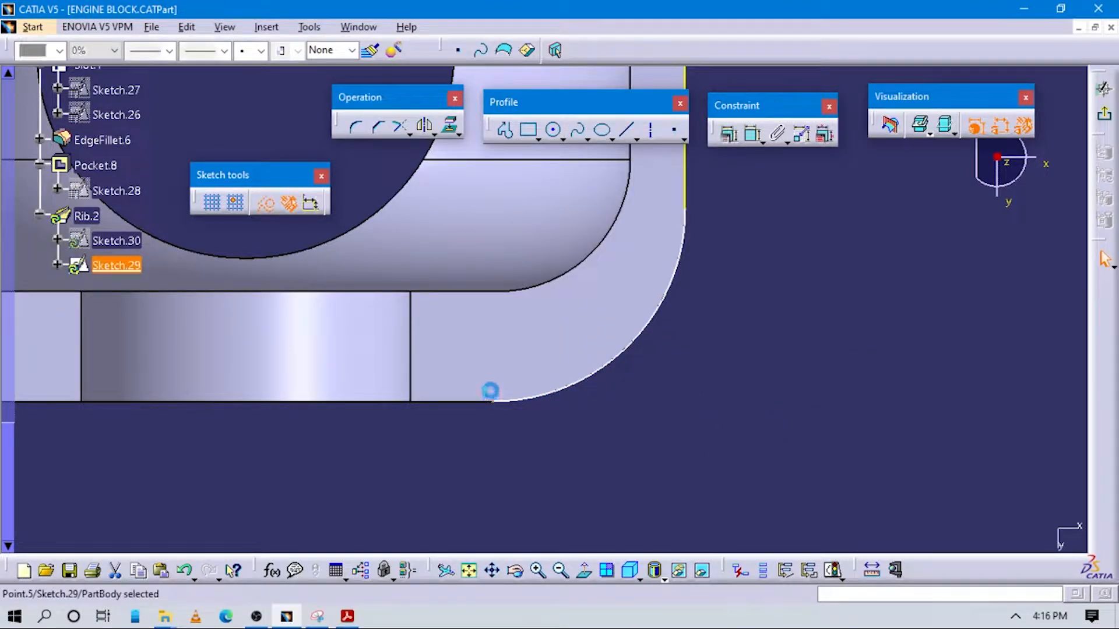
left_click_drag(486, 396, 479, 387)
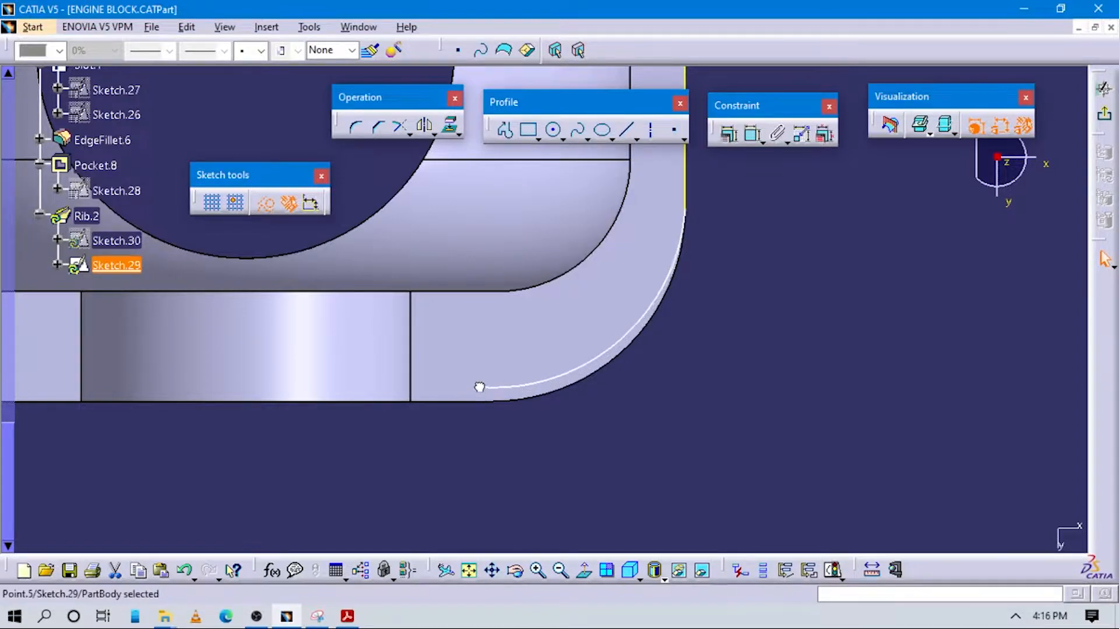
Isolate the short projected arc at the center curve's opposite end, near the four-hole flange
mouse_move(658, 405)
middle_mouse_down()
mouse_move(746, 287)
mouse_move(704, 207)
mouse_move(677, 438)
mouse_move(682, 373)
mouse_move(677, 382)
mouse_move(602, 297)
middle_mouse_up()
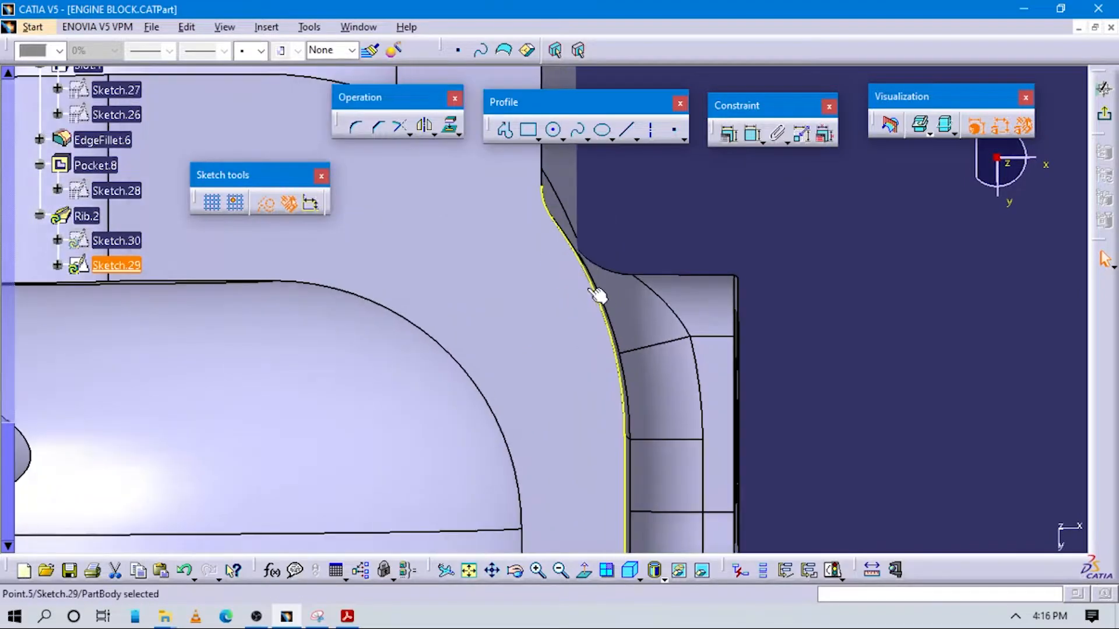
left_click(543, 202)
right_click(543, 201)
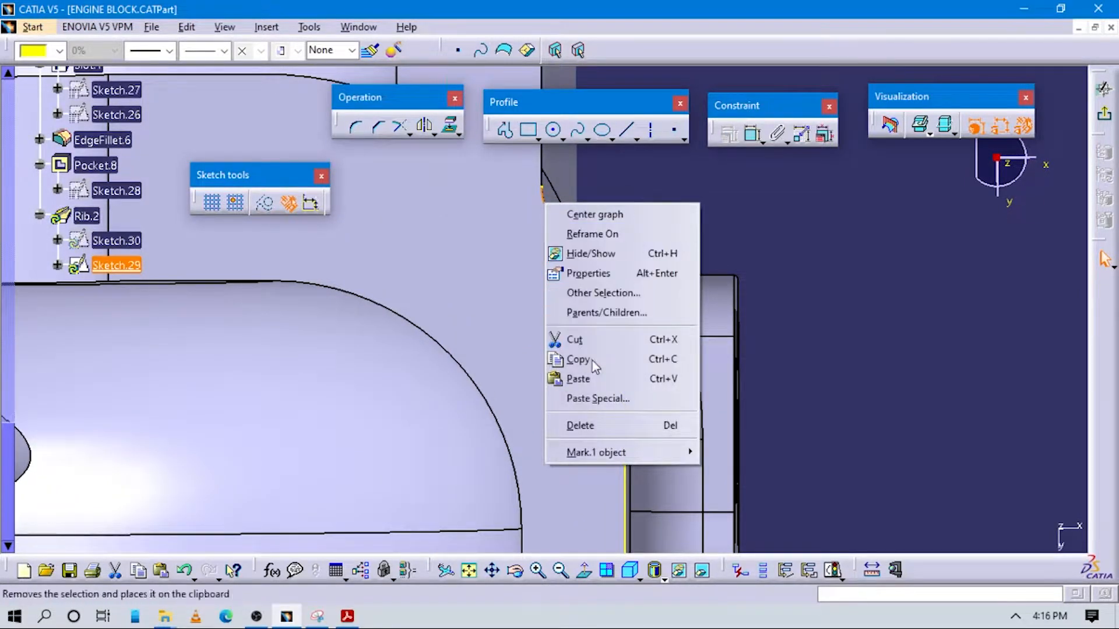
mouse_move(606, 452)
left_click(736, 499)
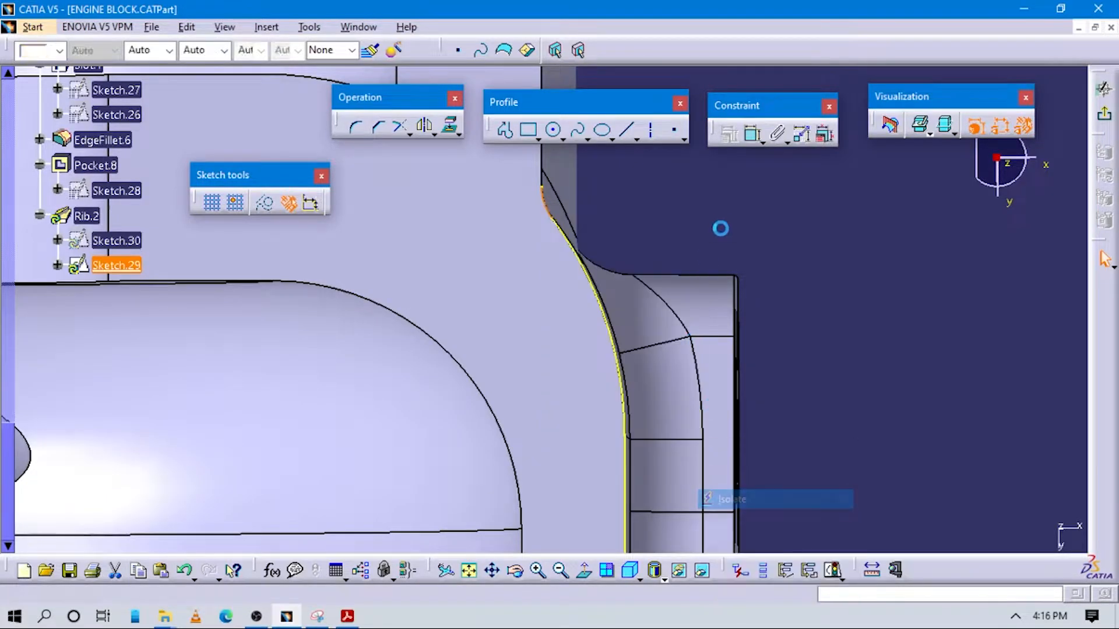
Pull the free endpoint of the isolated short arc inward from the block edge and exit Sketch.29
middle_click_drag(639, 301, 705, 409)
left_click_drag(613, 297, 578, 298)
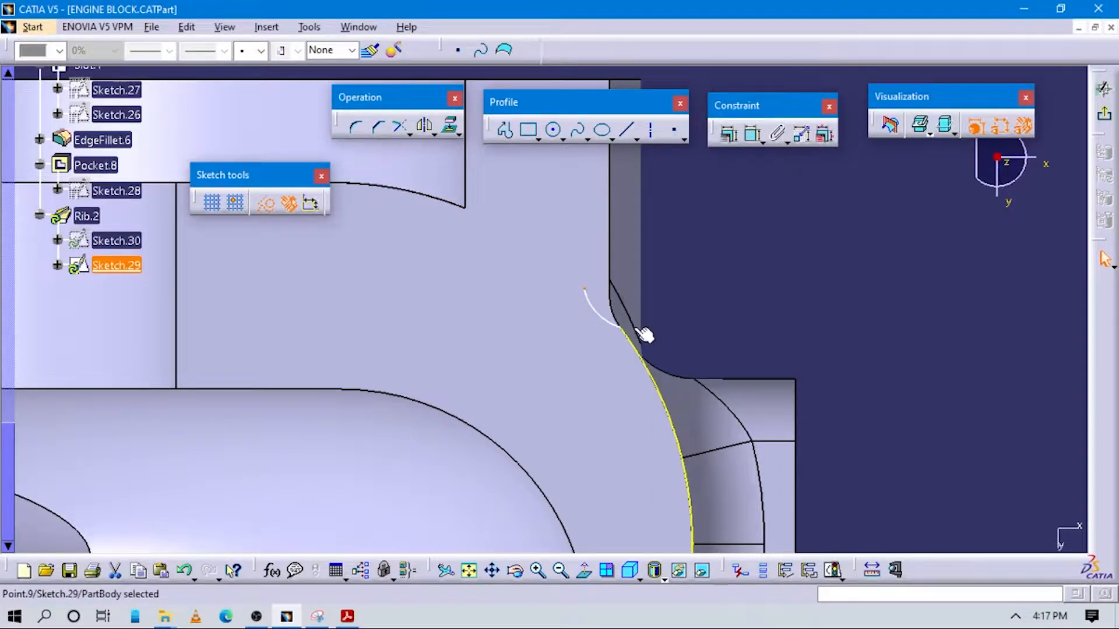
left_click(685, 340)
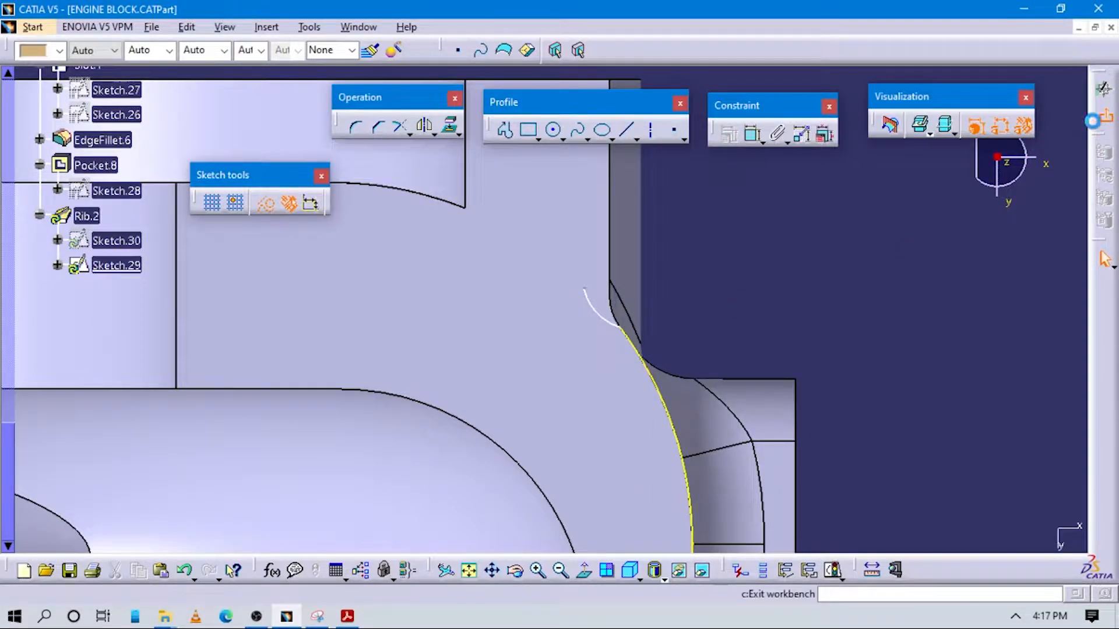
left_click(1103, 89)
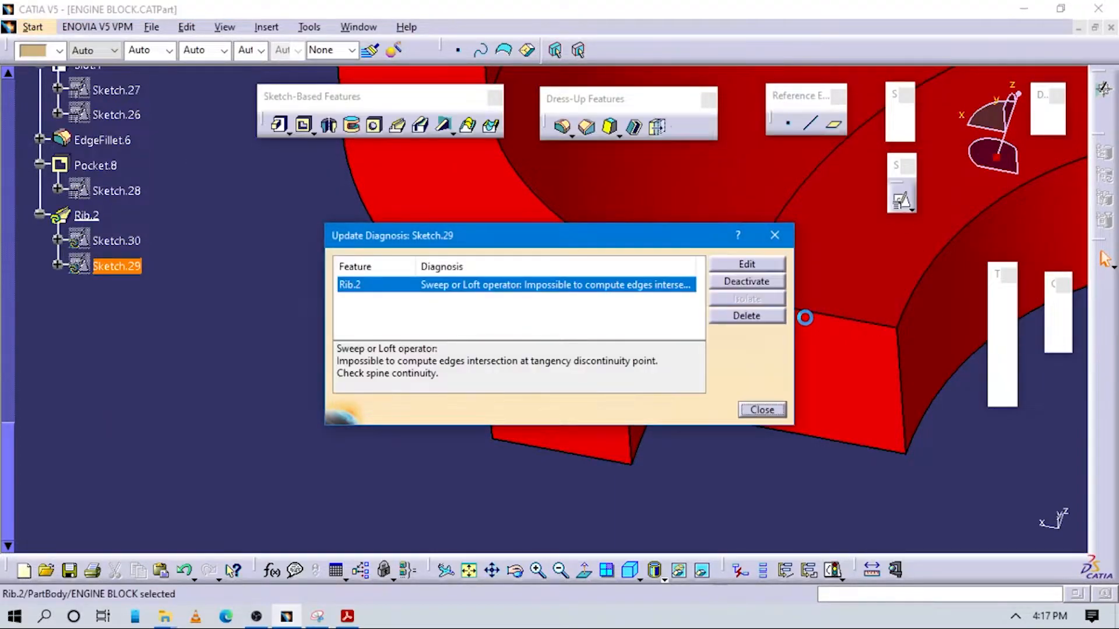
left_click(771, 236)
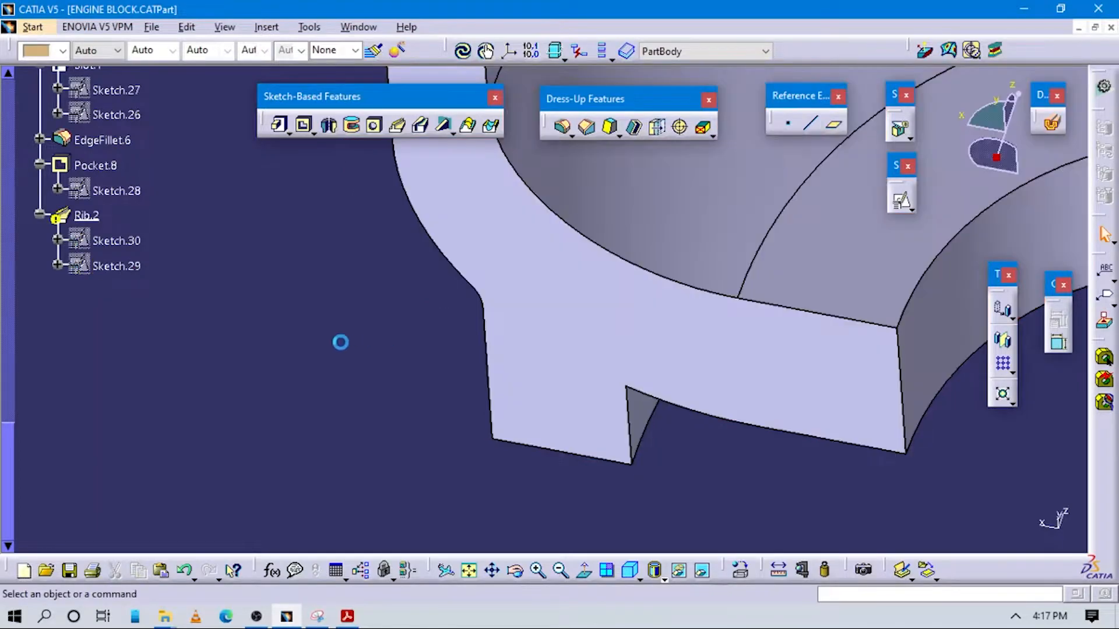
Delete Rib.2 without its exclusive parents, keeping Sketch.30 and Sketch.29
right_click(84, 217)
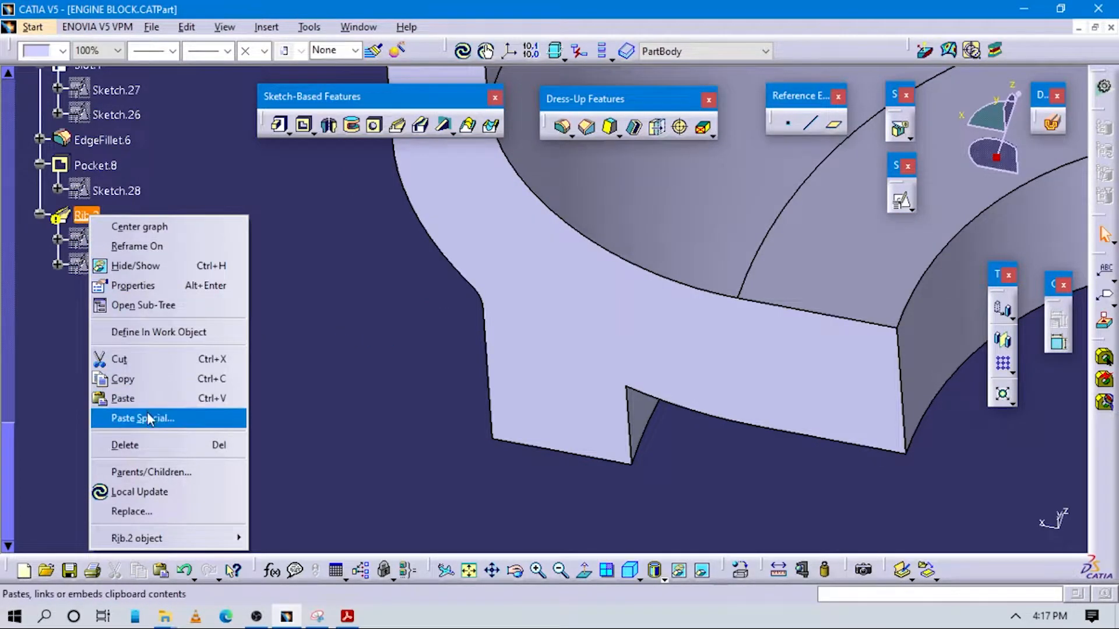
left_click(149, 446)
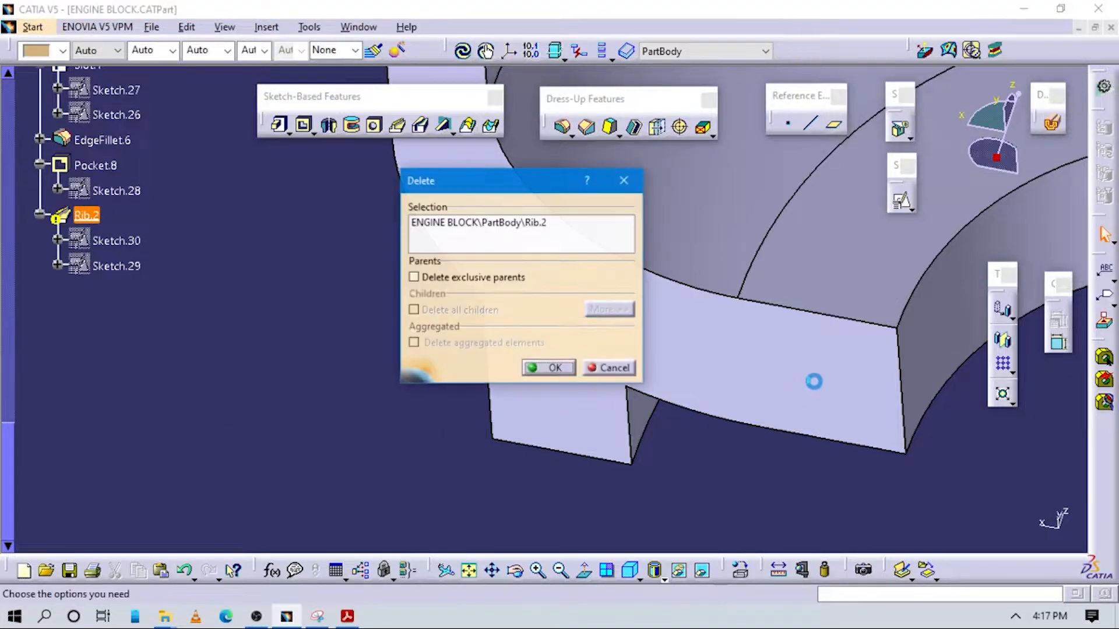
left_click(550, 367)
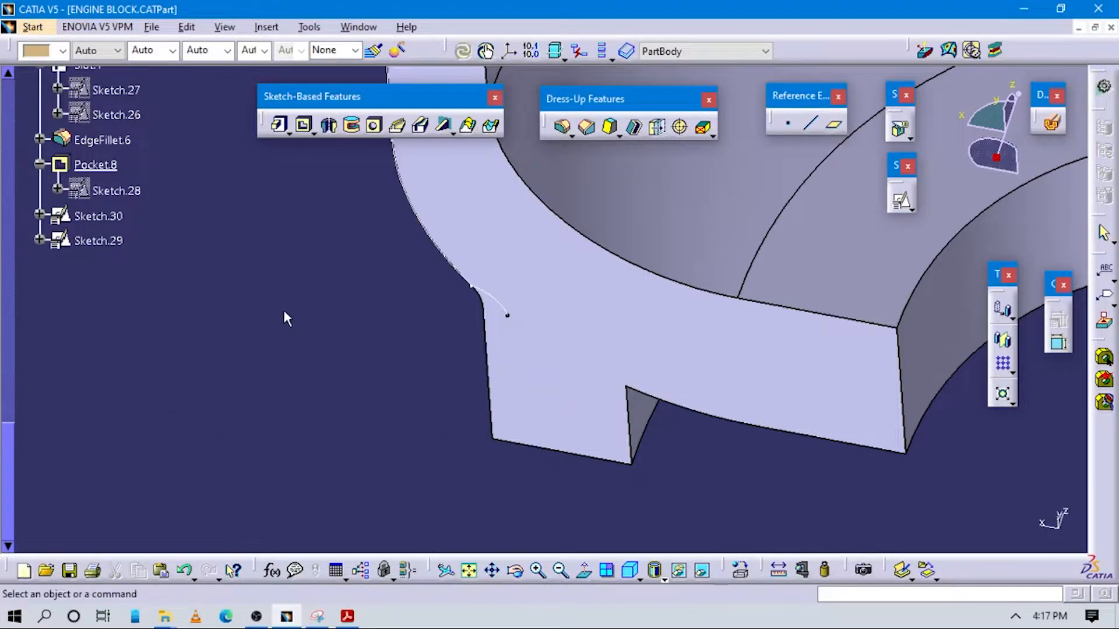
Open Sketch.29 for editing and isolate the projected curve adjoining the short end arc
mouse_move(454, 316)
middle_mouse_down()
mouse_move(592, 274)
mouse_move(554, 220)
mouse_move(582, 325)
mouse_move(570, 358)
mouse_move(513, 225)
mouse_move(515, 365)
middle_mouse_up()
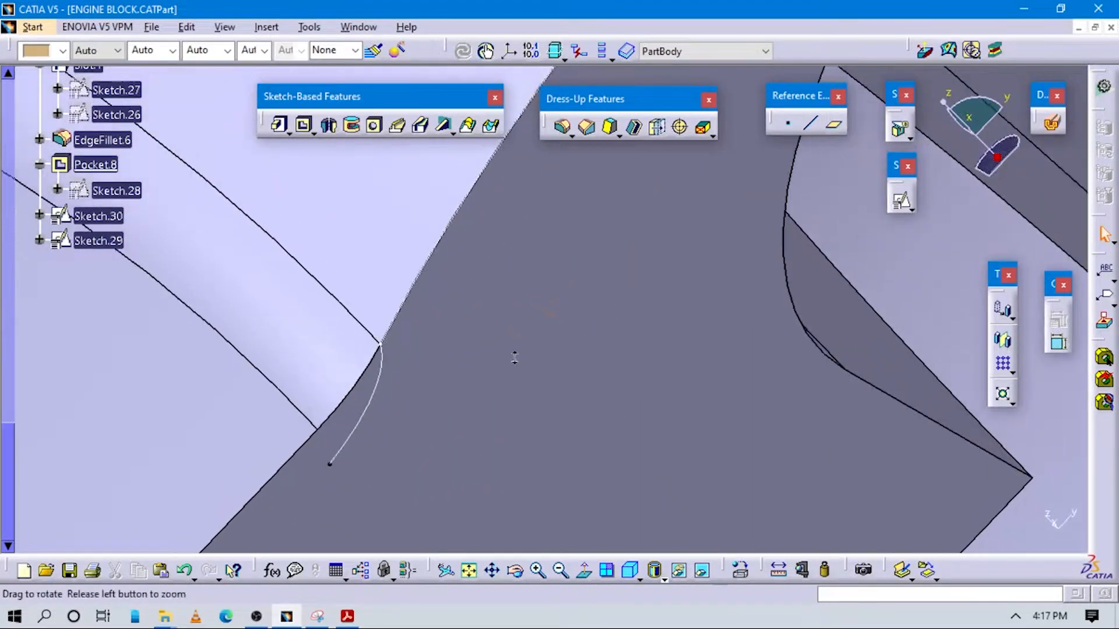
left_click(406, 295)
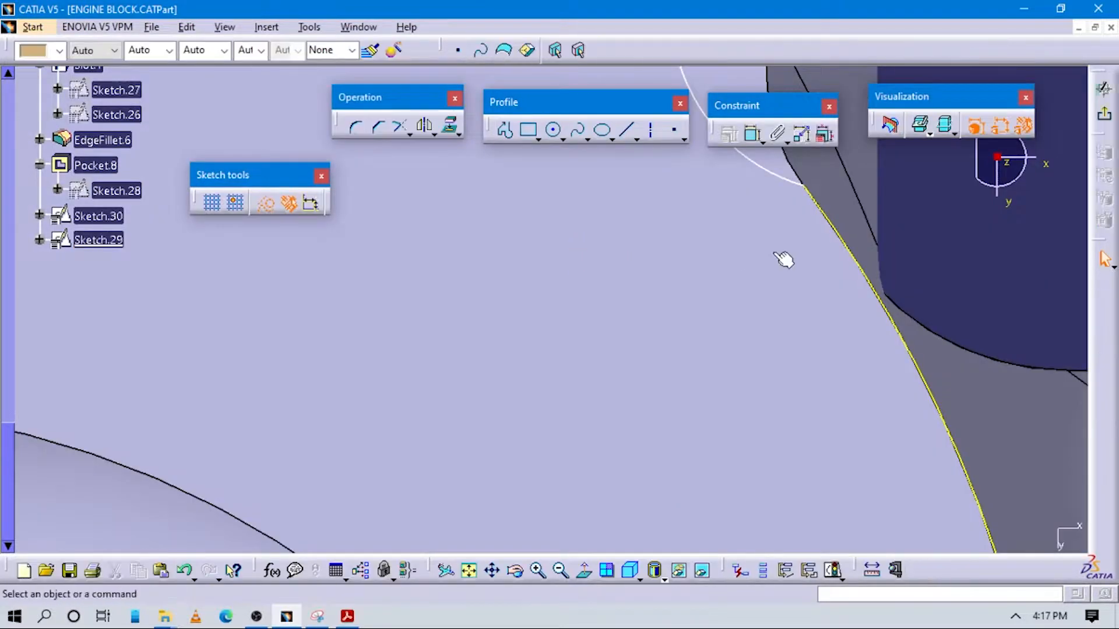
mouse_move(784, 259)
middle_mouse_down()
mouse_move(697, 348)
mouse_move(777, 310)
middle_mouse_up()
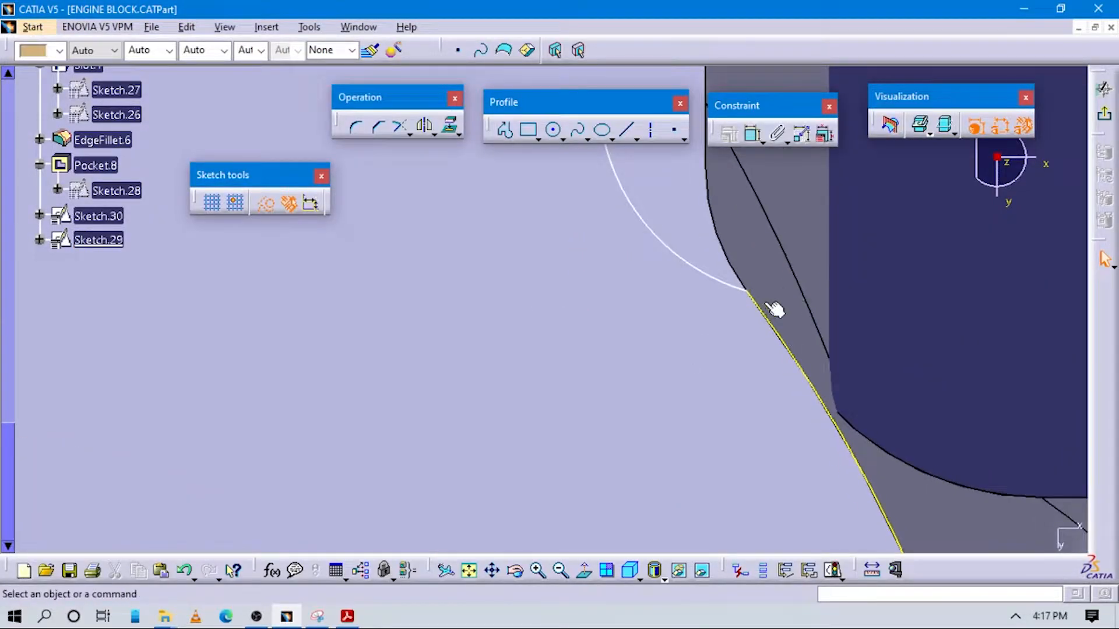
left_click(753, 299)
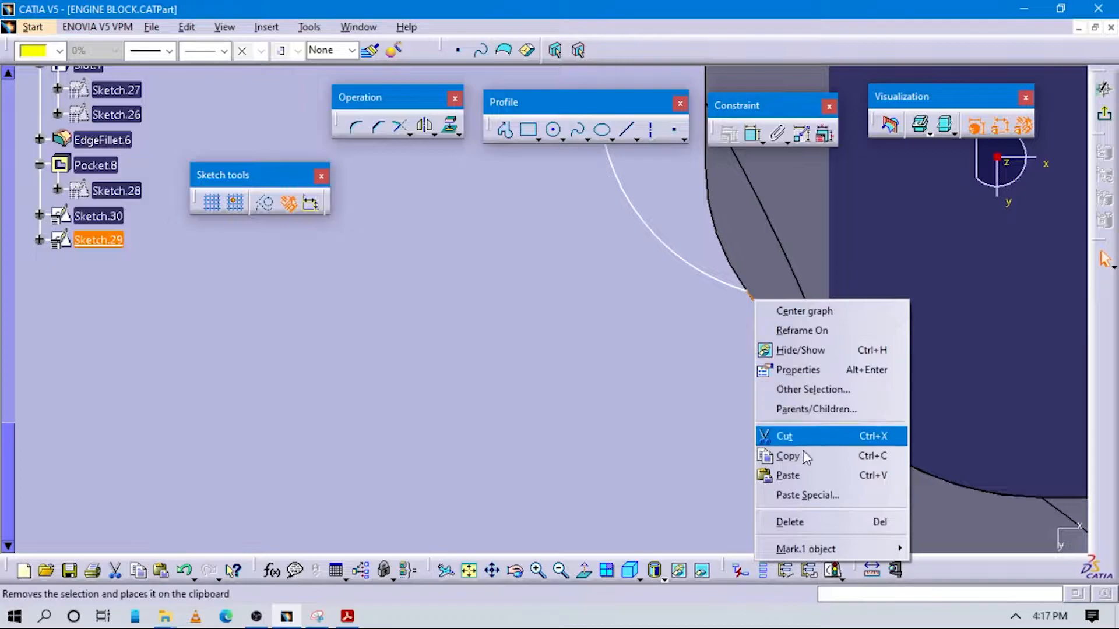
mouse_move(827, 549)
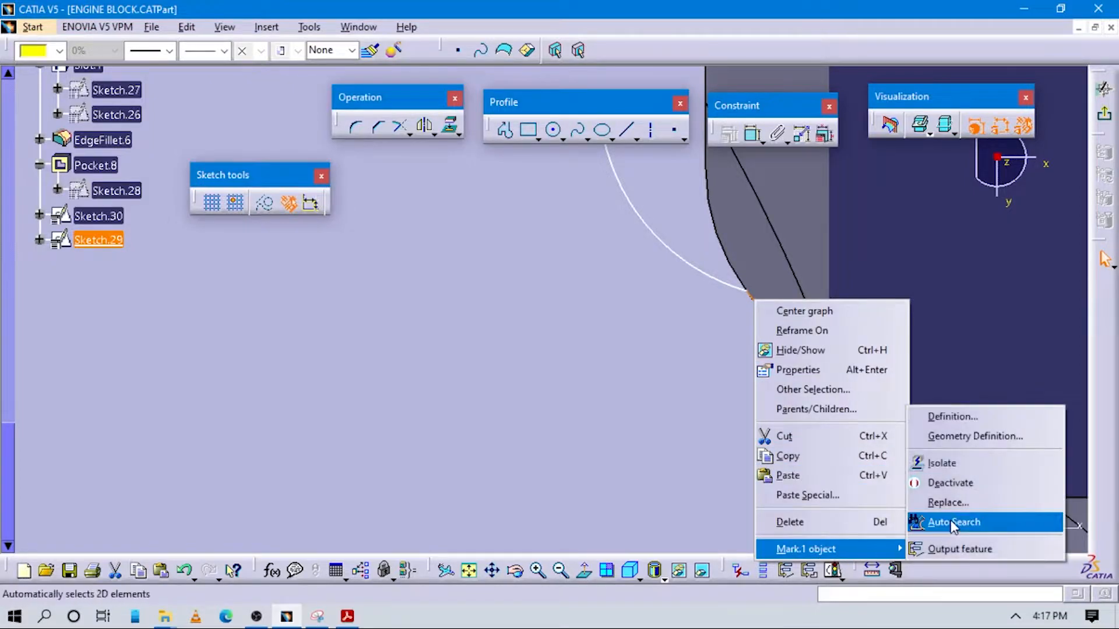
left_click(943, 459)
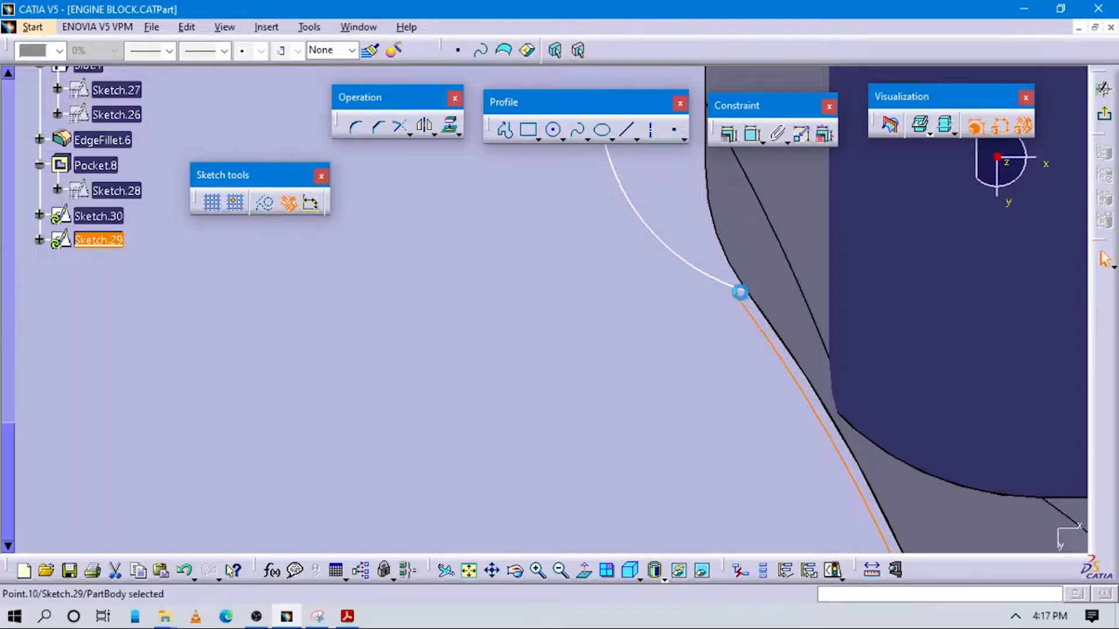
Try to shift the isolated curve's endpoint and the short end arc inward, and exit the sketch
middle_click_drag(856, 328, 812, 288)
left_click(743, 308)
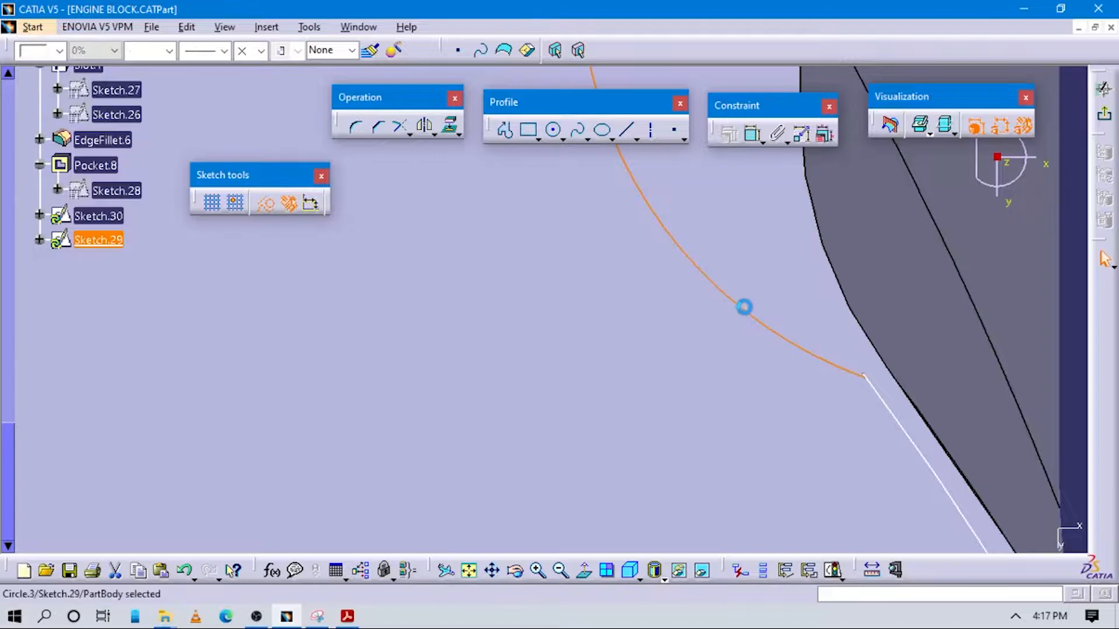
left_click_drag(743, 308, 753, 305)
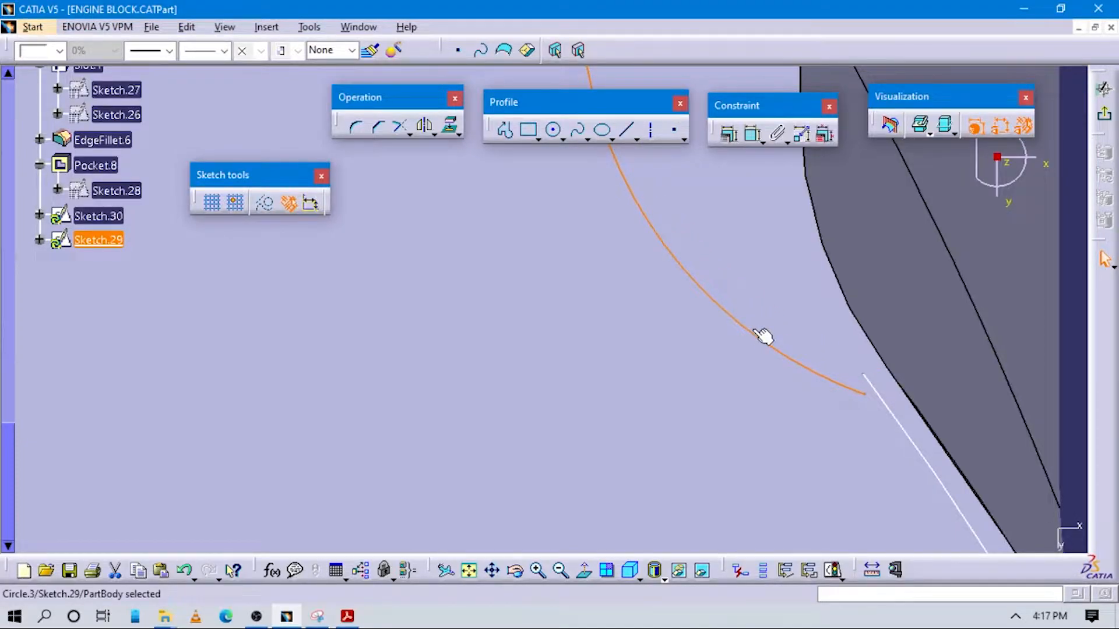
key("Delete")
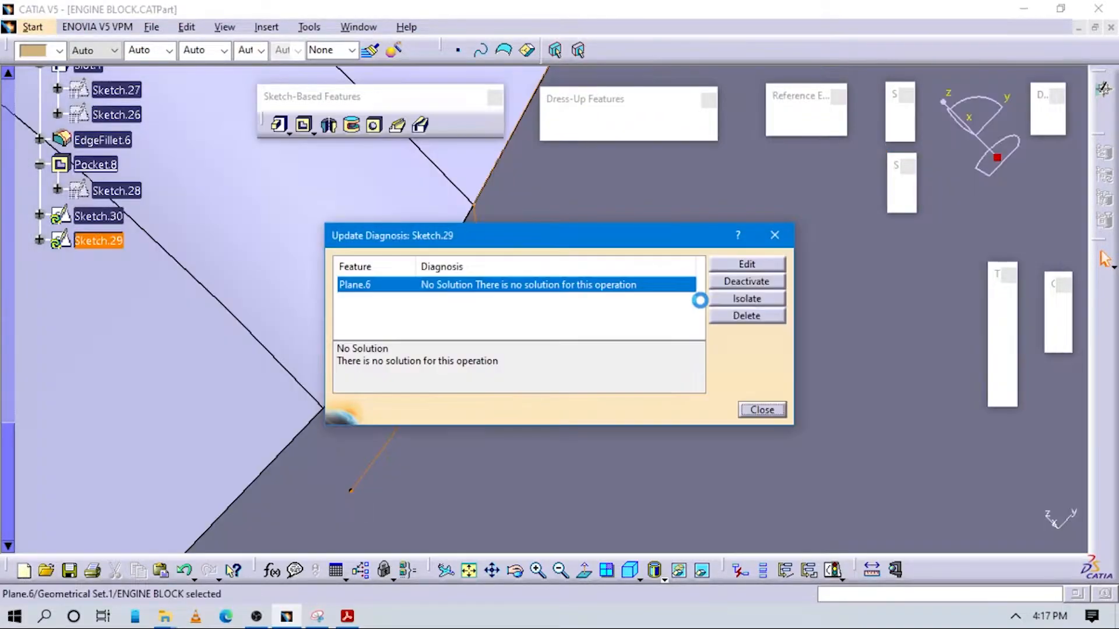
left_click(774, 235)
Update the part and delete the failing Plane.6 together with all its children
mouse_move(463, 292)
middle_mouse_down()
mouse_move(477, 358)
mouse_move(551, 412)
mouse_move(669, 407)
mouse_move(719, 450)
mouse_move(471, 449)
mouse_move(569, 320)
middle_mouse_up()
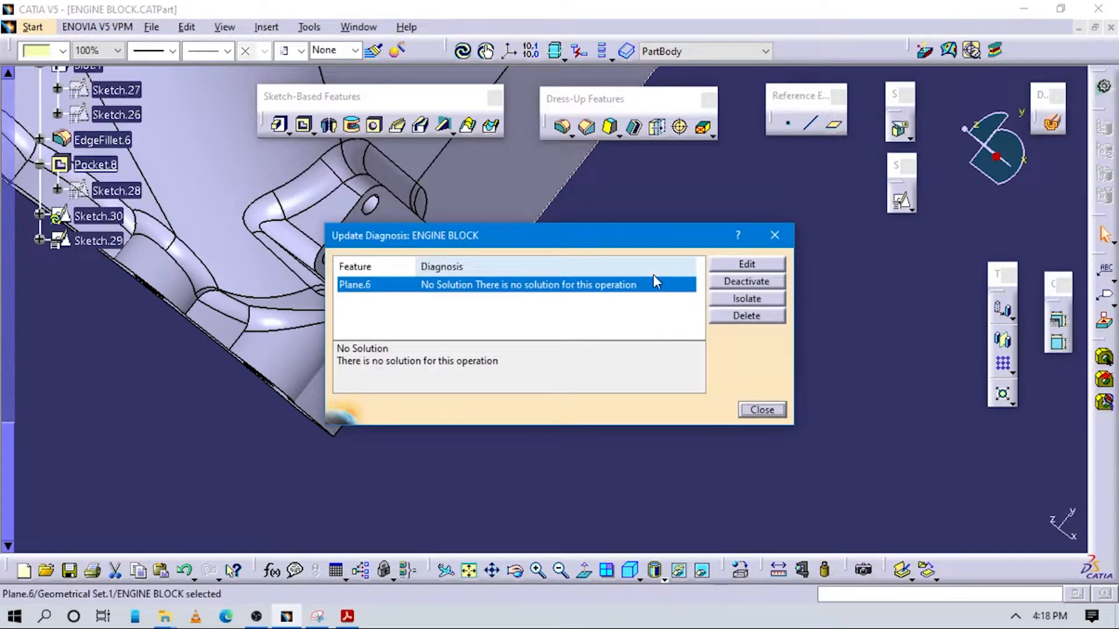
left_click(734, 315)
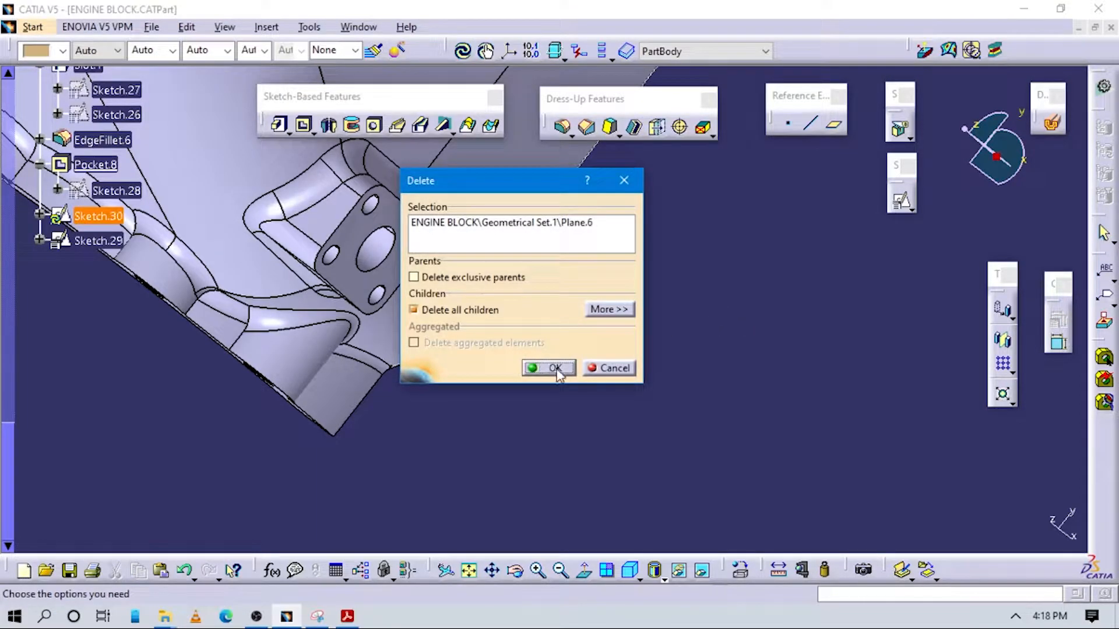
left_click(553, 368)
Undo the plane deletion, the center curve edits and the earlier deletion of Rib.2
mouse_move(549, 312)
middle_mouse_down()
mouse_move(605, 326)
mouse_move(482, 395)
mouse_move(476, 377)
mouse_move(527, 445)
mouse_move(421, 429)
mouse_move(491, 309)
mouse_move(432, 327)
mouse_move(383, 297)
mouse_move(318, 307)
mouse_move(434, 354)
mouse_move(303, 349)
middle_mouse_up()
middle_click_drag(460, 402, 551, 318)
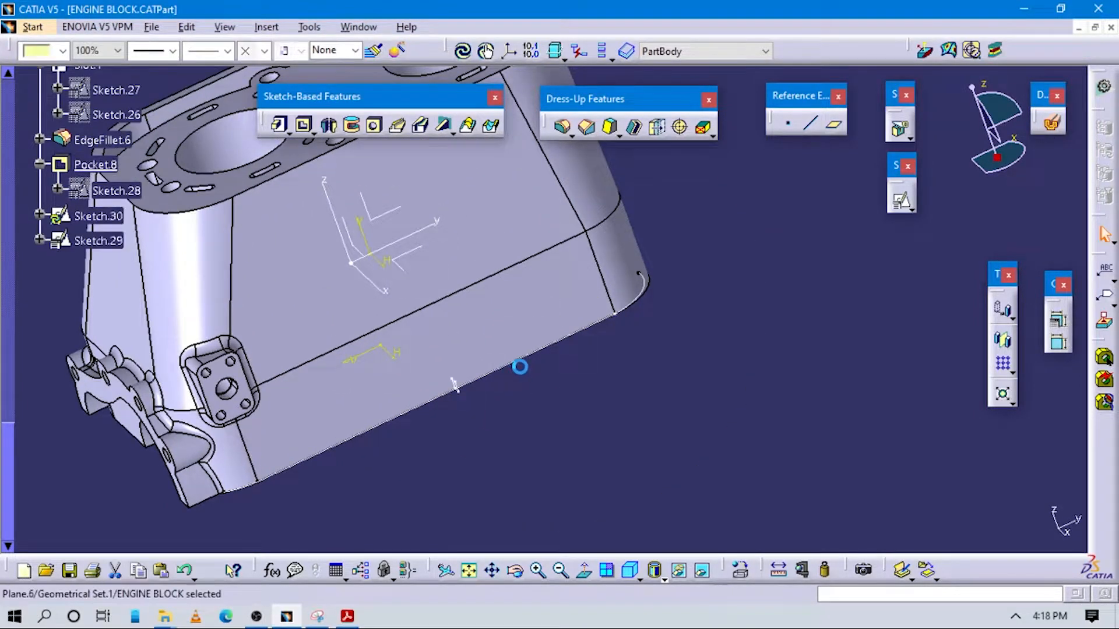
middle_click_drag(413, 450, 512, 375)
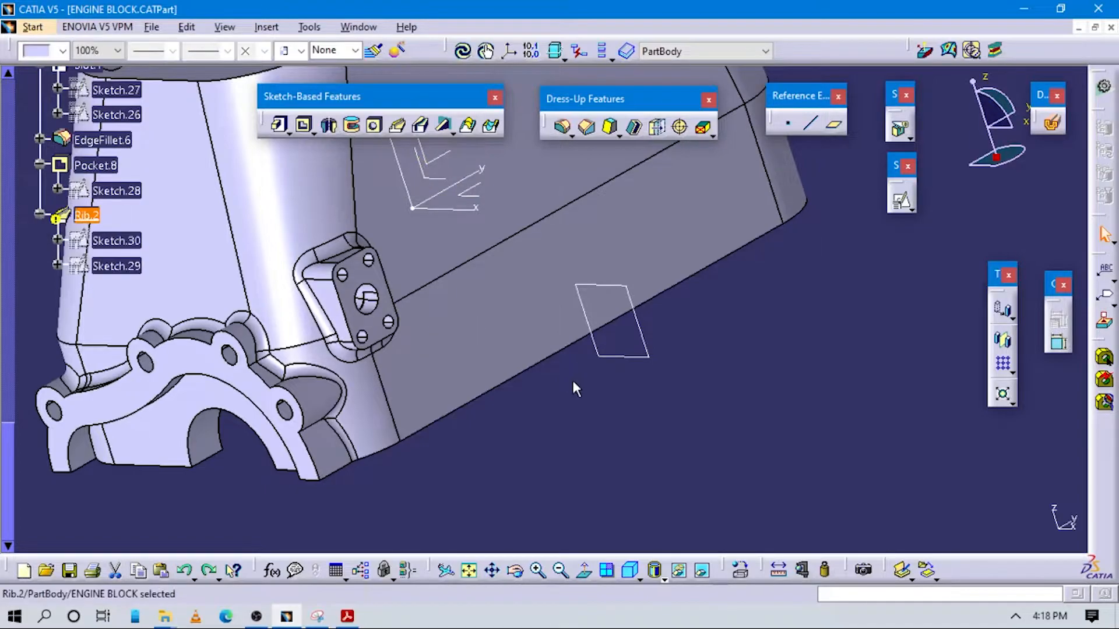
left_click(574, 388)
Delete the failed Rib.2 from the part body while keeping its profile and center curve sketches
middle_click_drag(575, 307, 820, 229)
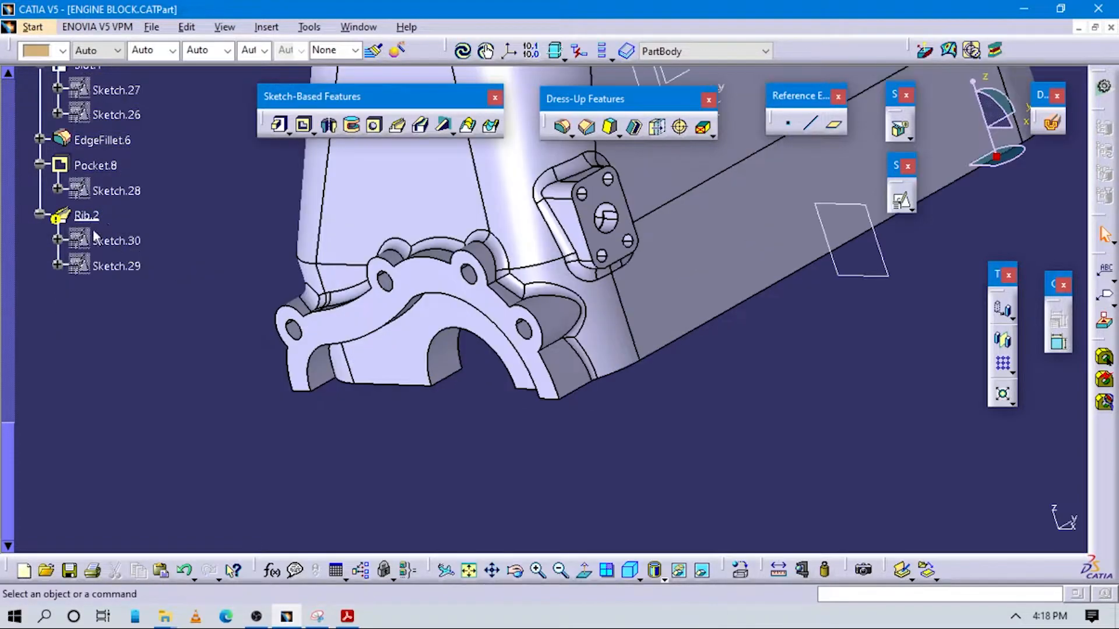
right_click(86, 218)
left_click(123, 449)
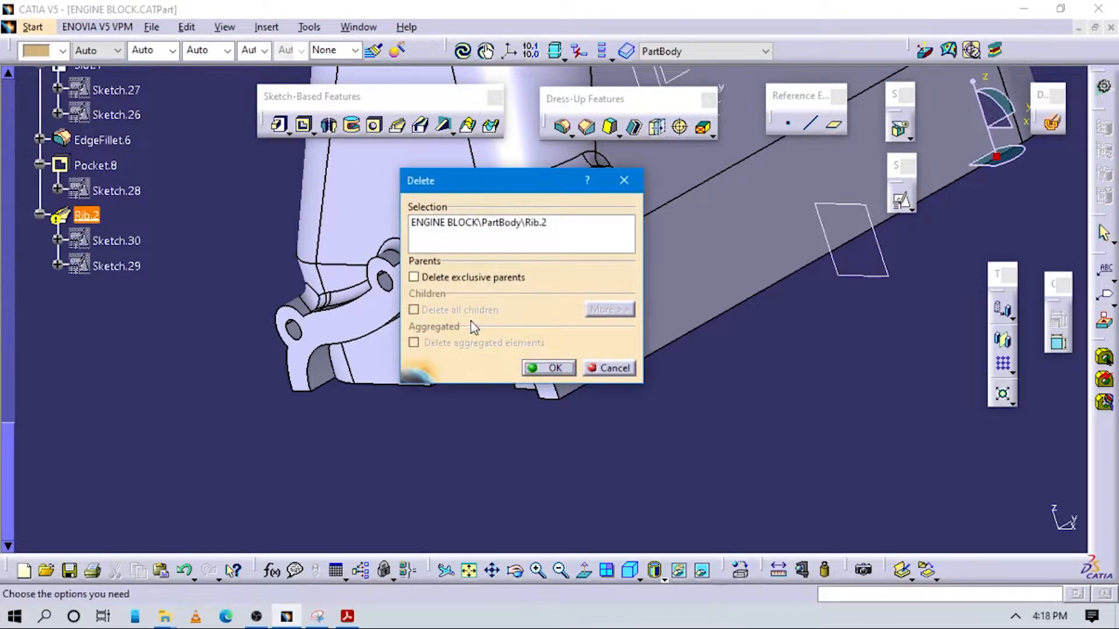
left_click(557, 374)
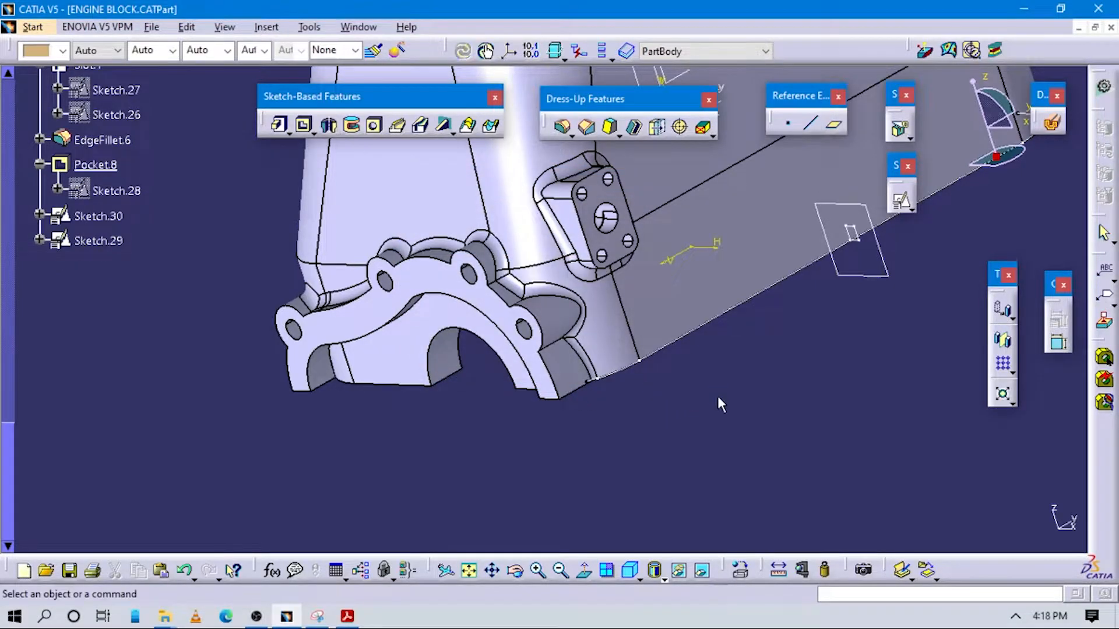
Try to create a rib along the block's lower edge with Sketch.30 as profile and Sketch.29 as center curve
middle_click_drag(824, 326, 254, 227)
middle_click_drag(608, 248, 736, 411)
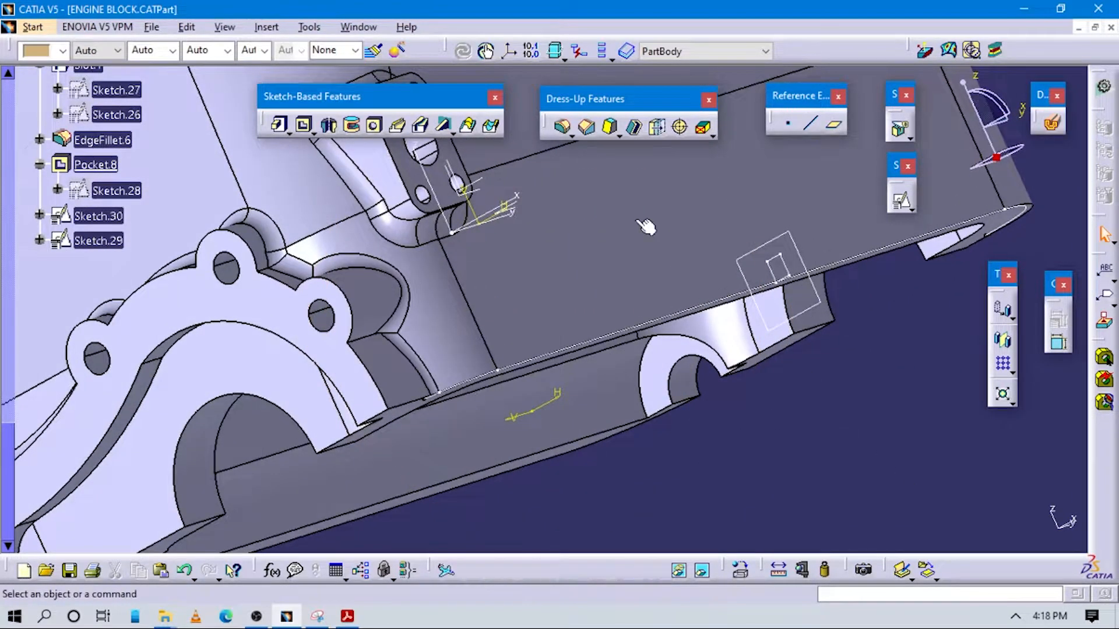
middle_click_drag(676, 335, 639, 280)
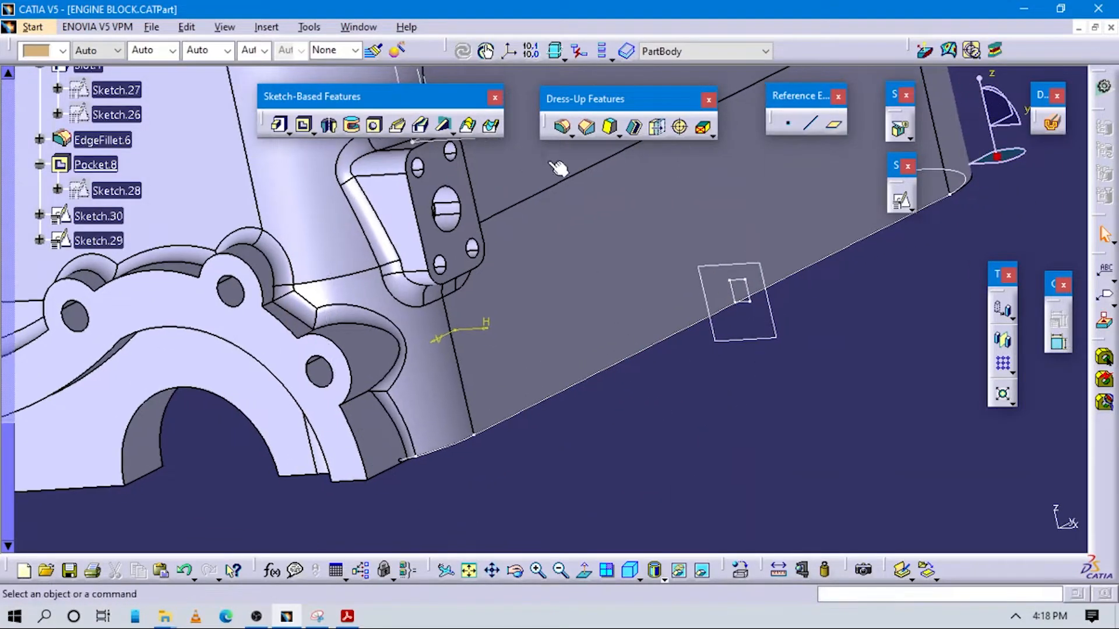
left_click(399, 129)
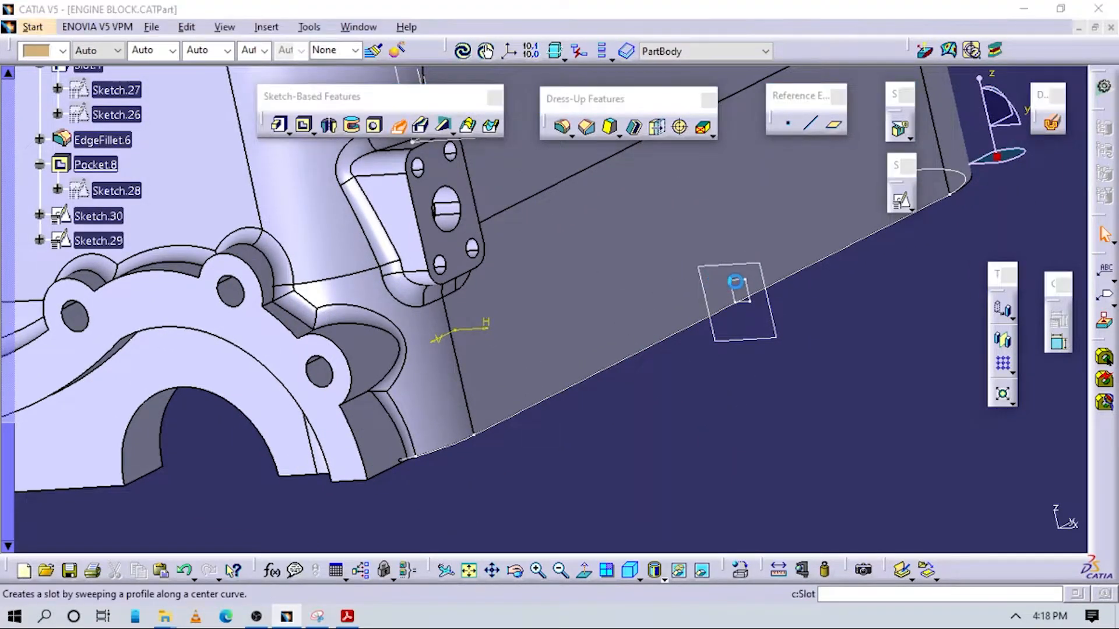
left_click(736, 287)
left_click(683, 326)
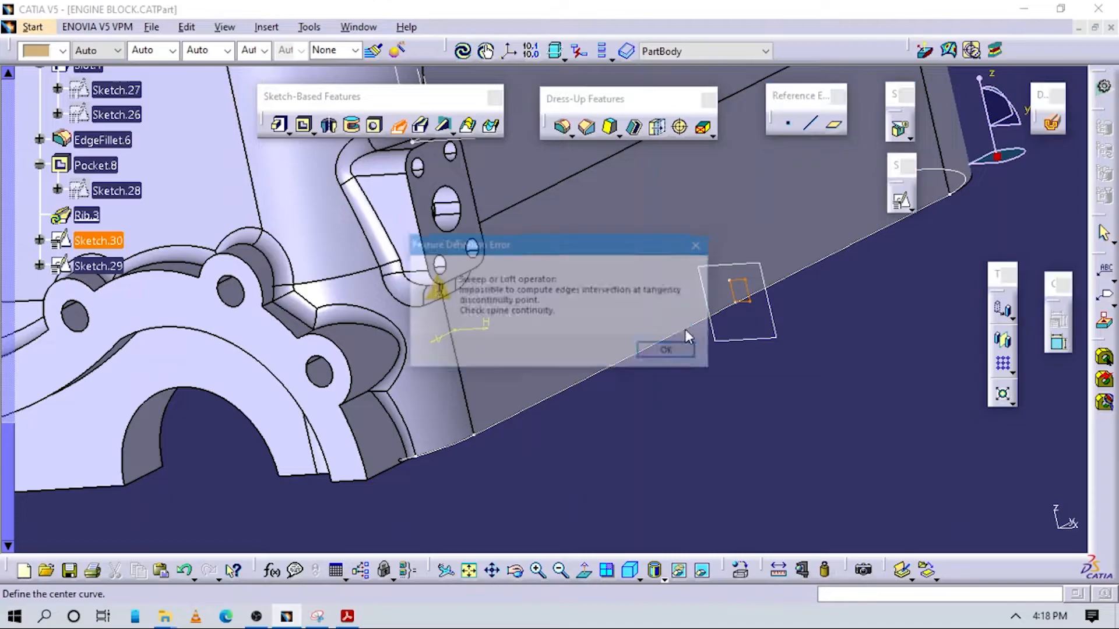
left_click(670, 352)
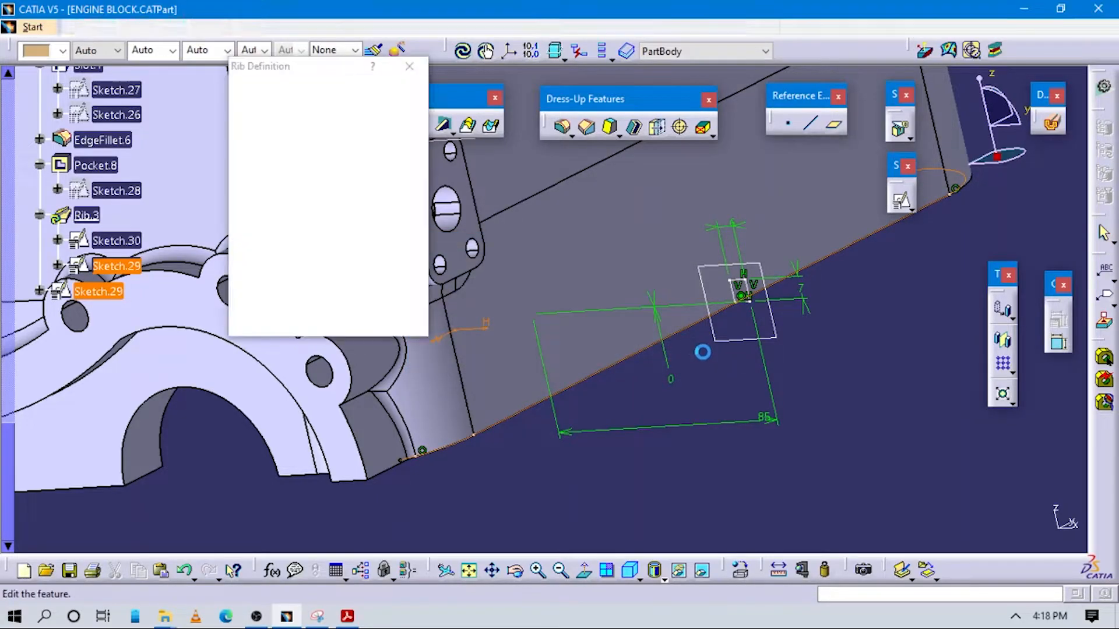
Cancel the rib, reopen Sketch.29 and reshape the short isolated arc at the center curve's end
mouse_move(638, 383)
middle_mouse_down()
mouse_move(579, 270)
mouse_move(601, 380)
mouse_move(461, 340)
mouse_move(620, 420)
mouse_move(560, 393)
middle_mouse_up()
left_click(535, 386)
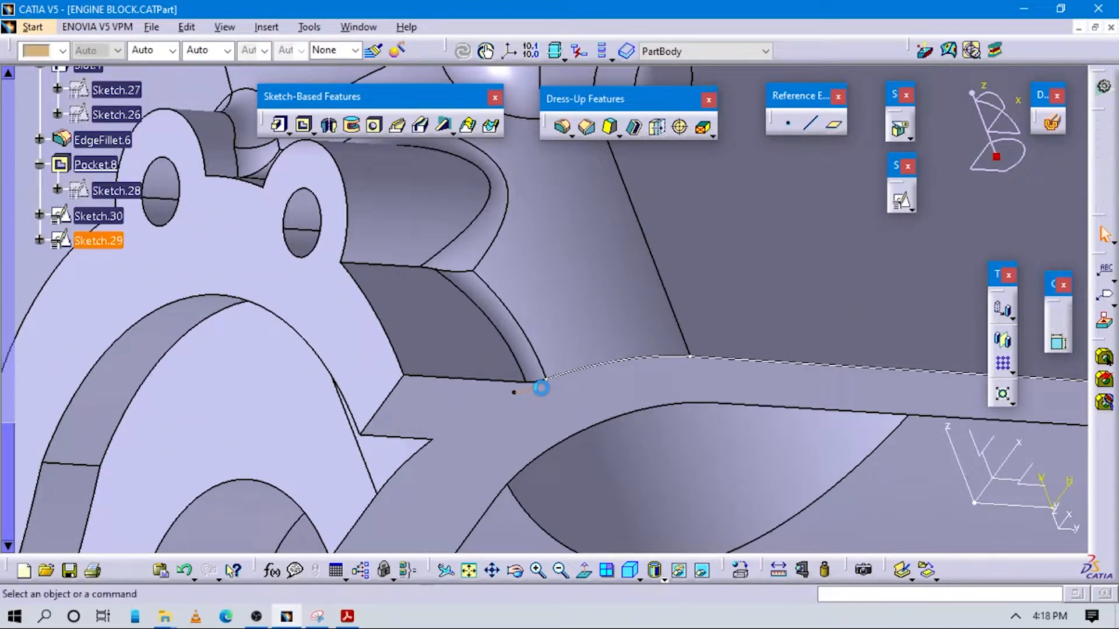
double_click(544, 388)
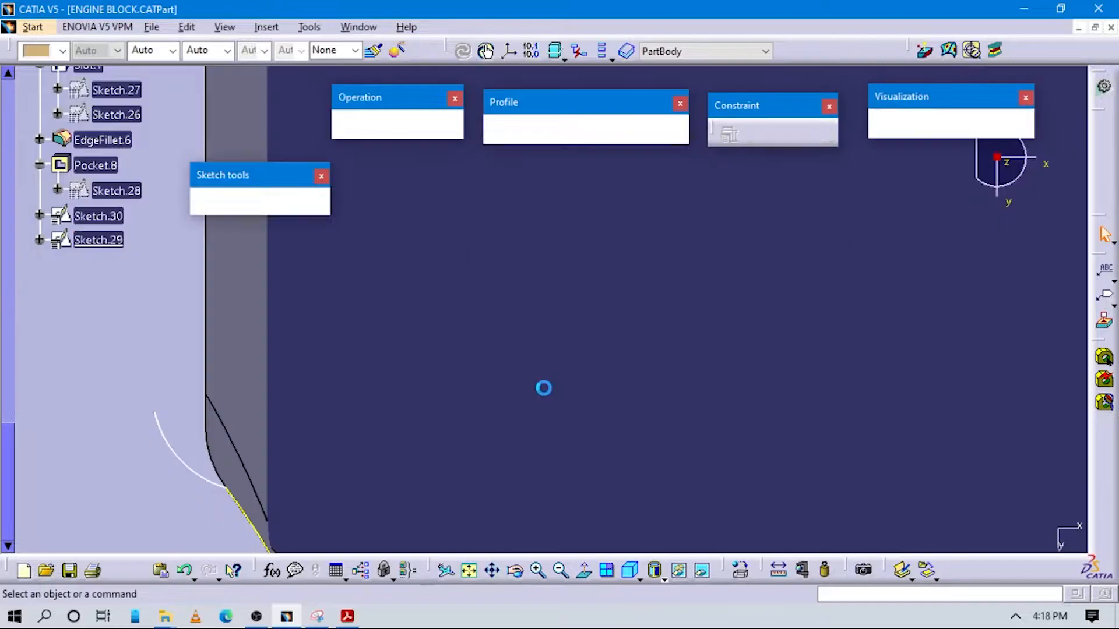
mouse_move(494, 340)
middle_mouse_down()
mouse_move(604, 320)
mouse_move(429, 350)
middle_mouse_up()
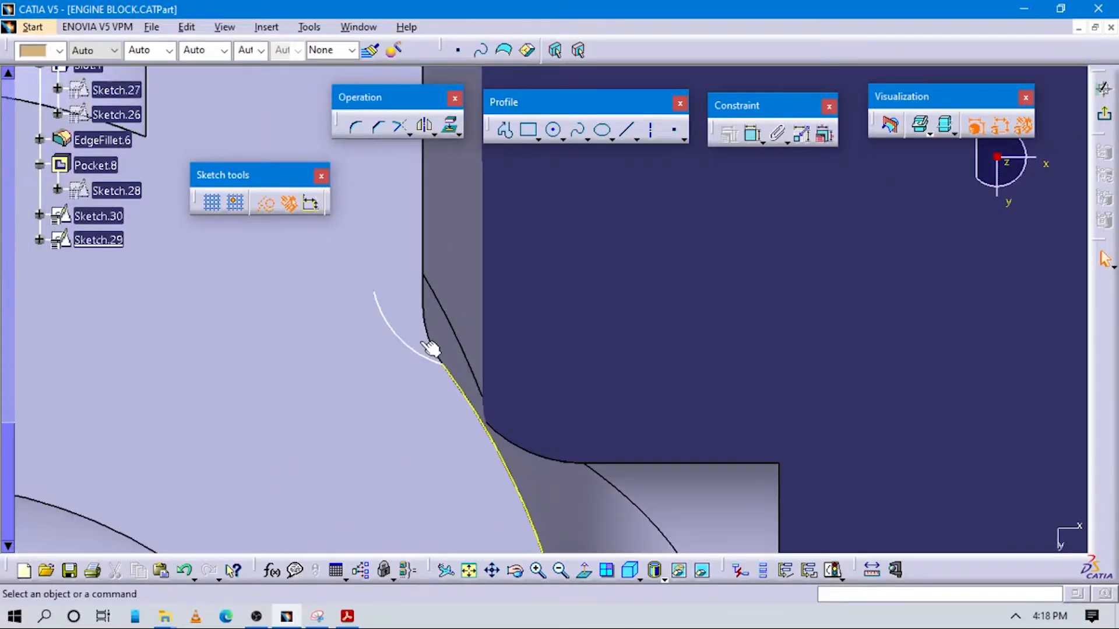
left_click(398, 339)
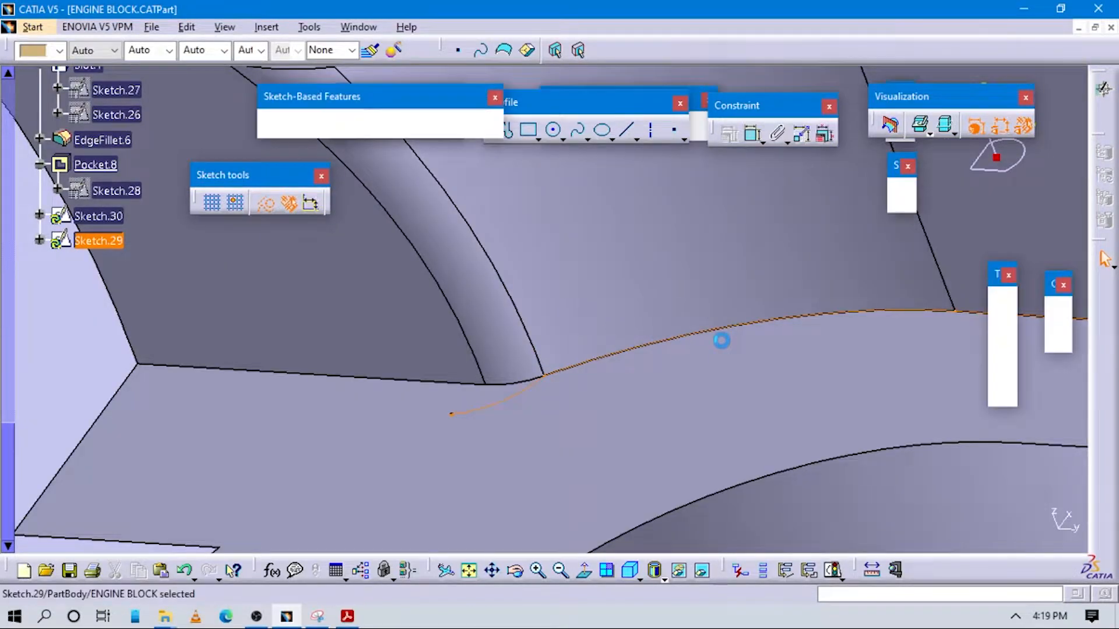
Leave the center curve sketch and set up a rib with Sketch.30 as profile and Sketch.29 as center curve
mouse_move(907, 496)
middle_mouse_down()
mouse_move(921, 418)
mouse_move(852, 470)
mouse_move(804, 427)
mouse_move(615, 491)
mouse_move(591, 515)
middle_mouse_up()
left_click(589, 387)
middle_click_drag(518, 286, 517, 247)
middle_click_drag(518, 291, 505, 373)
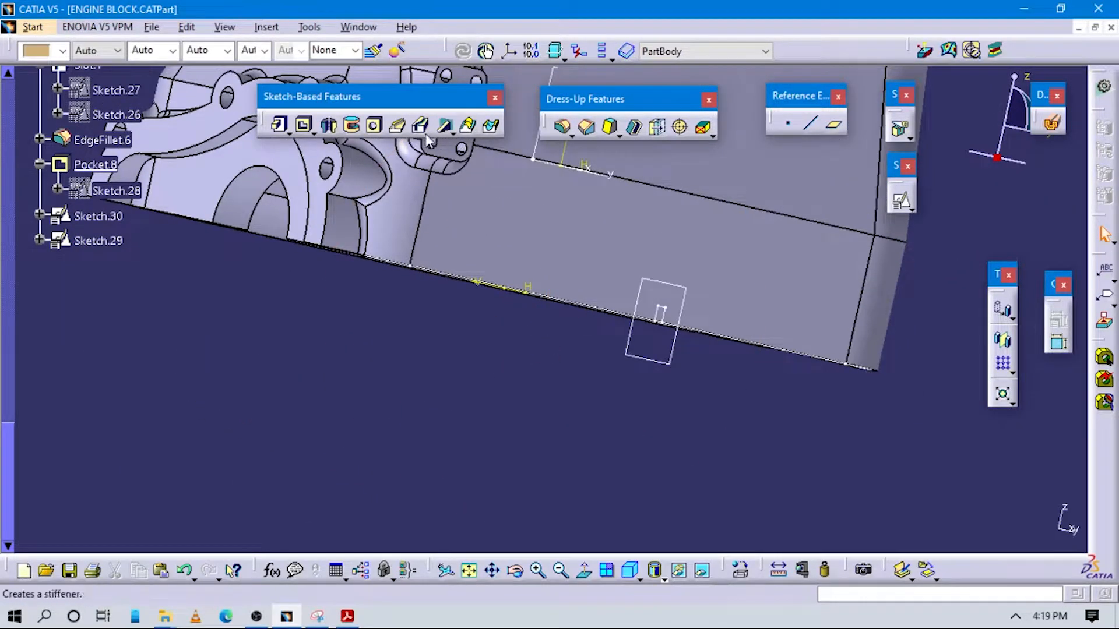
left_click(658, 307)
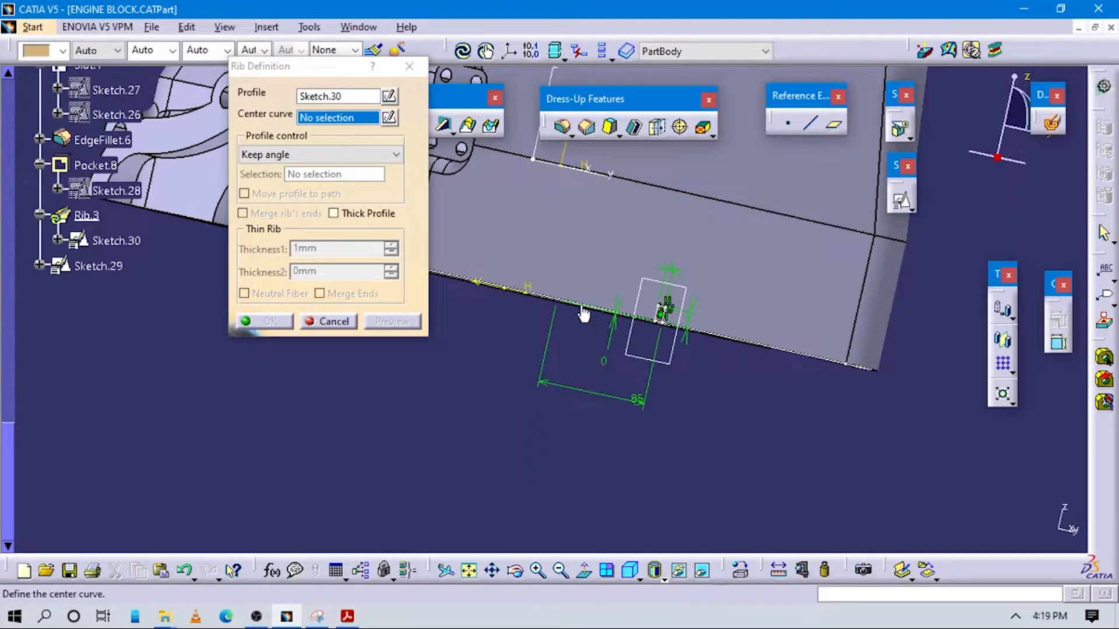
left_click(100, 266)
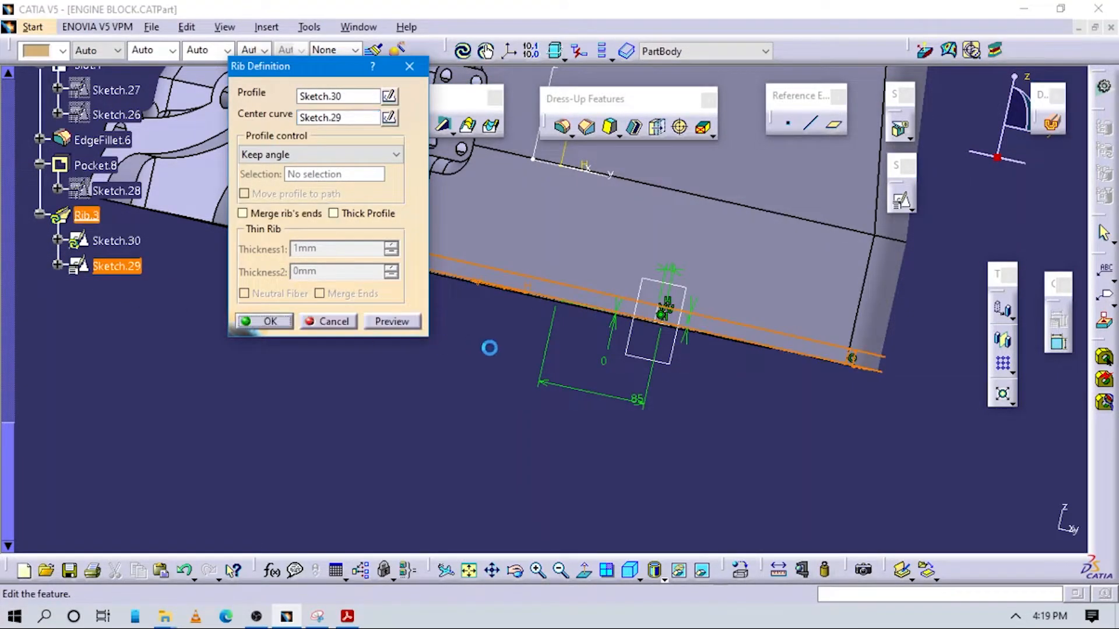
mouse_move(550, 389)
middle_mouse_down()
mouse_move(510, 361)
mouse_move(616, 417)
mouse_move(634, 391)
mouse_move(570, 250)
middle_mouse_up()
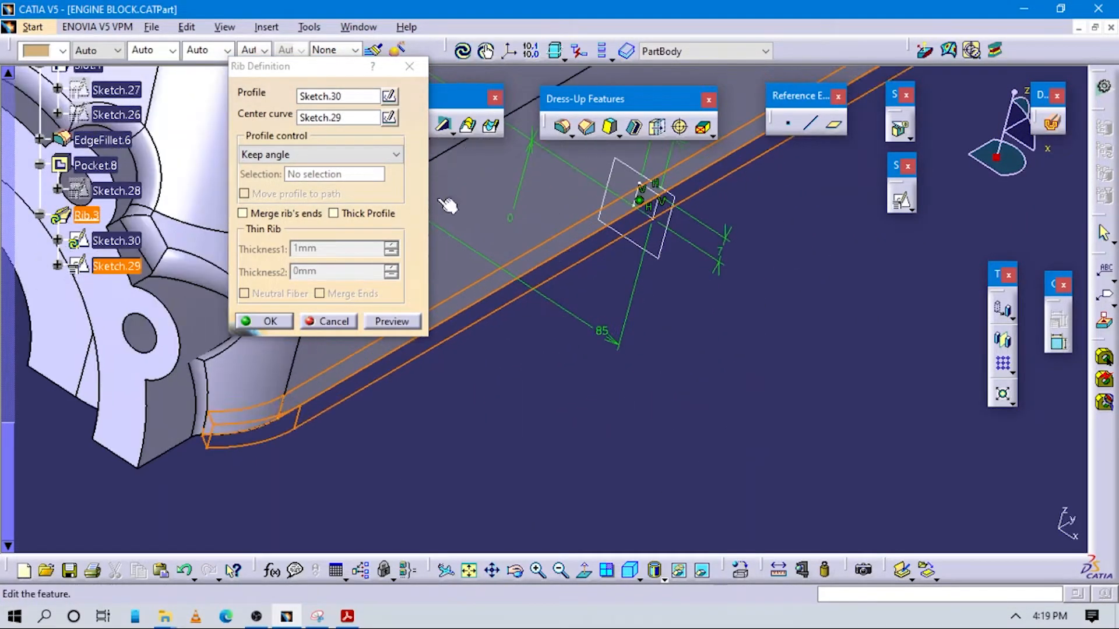
Try controlling the rib's profile with Pulling direction and then Reference surface, selecting the profile's sketch plane each time
left_click(350, 156)
left_click(328, 184)
left_click(673, 206)
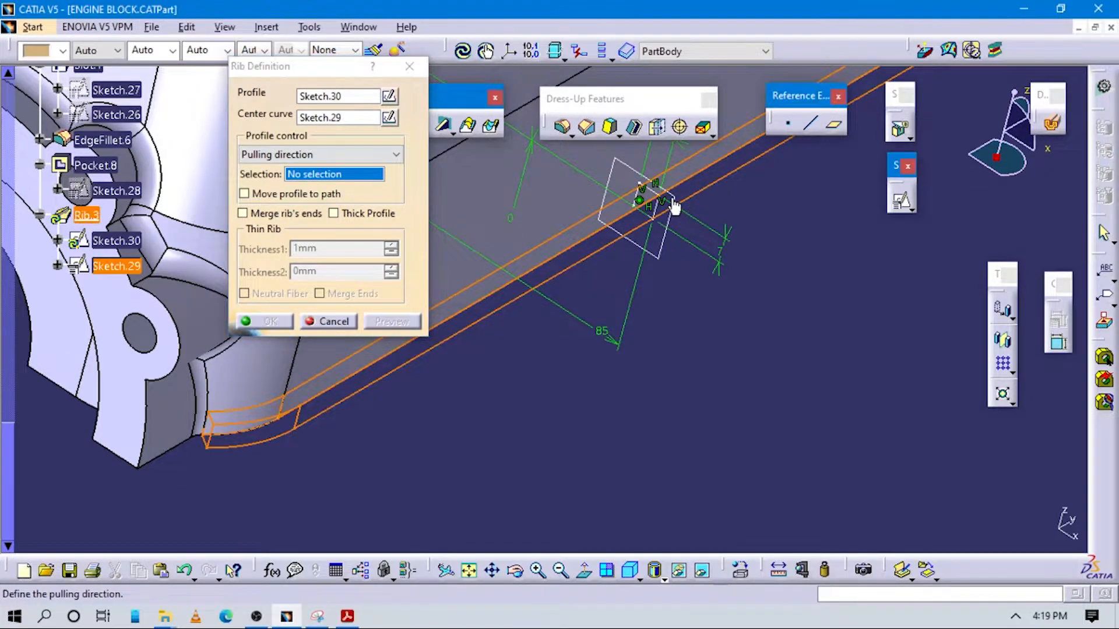
left_click(684, 205)
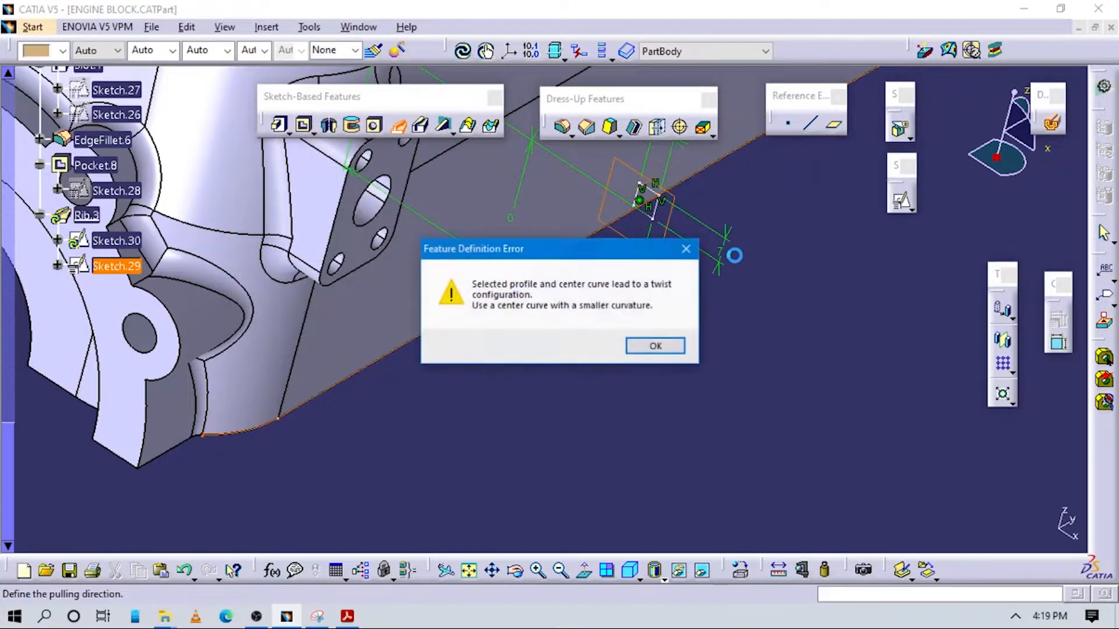
left_click(655, 344)
left_click(310, 154)
left_click(309, 196)
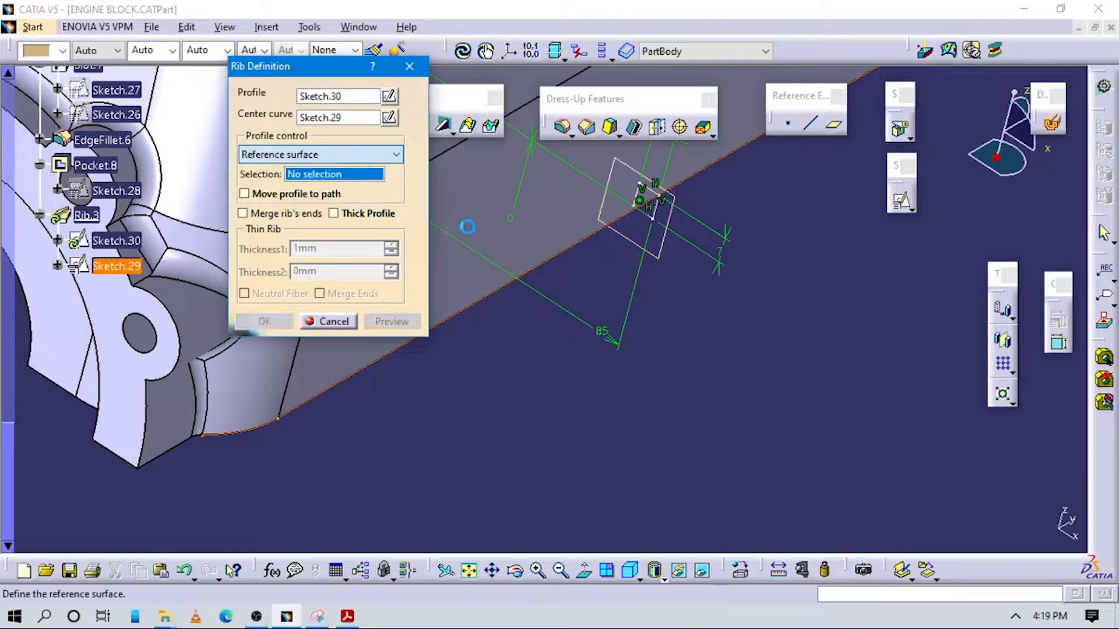
left_click(685, 205)
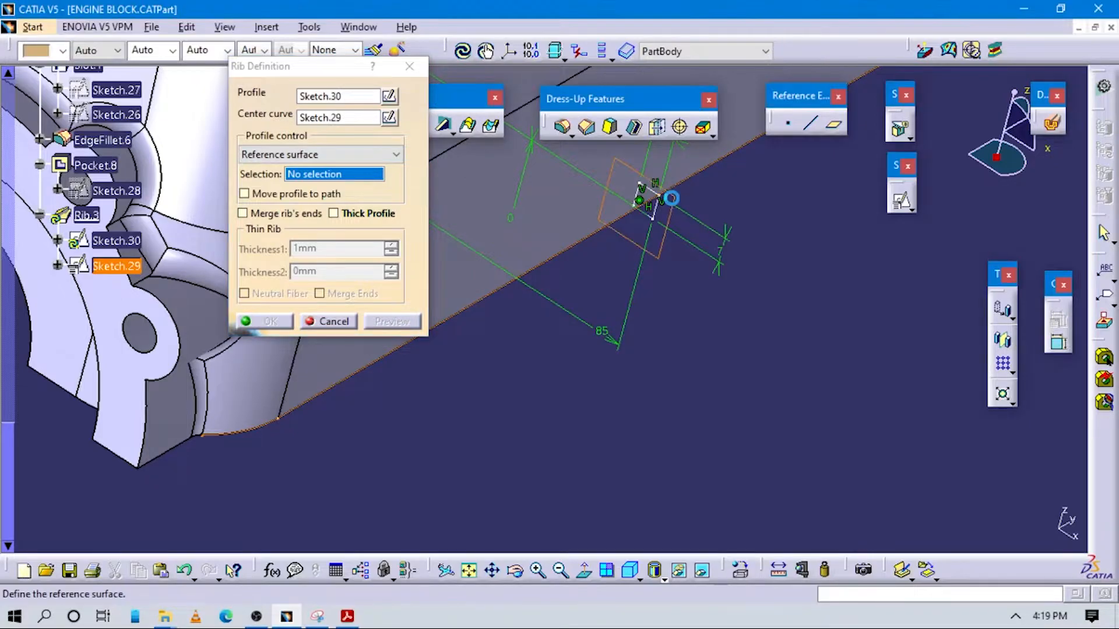
left_click(679, 348)
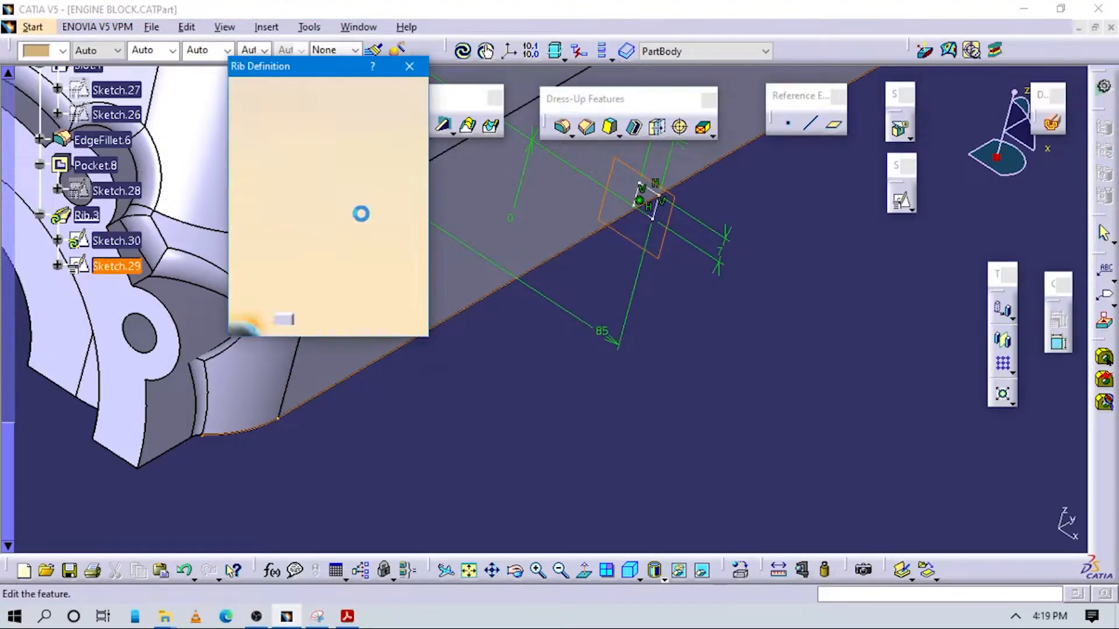
Set the rib's profile control to Keep angle and create the rib
left_click(312, 156)
left_click(307, 171)
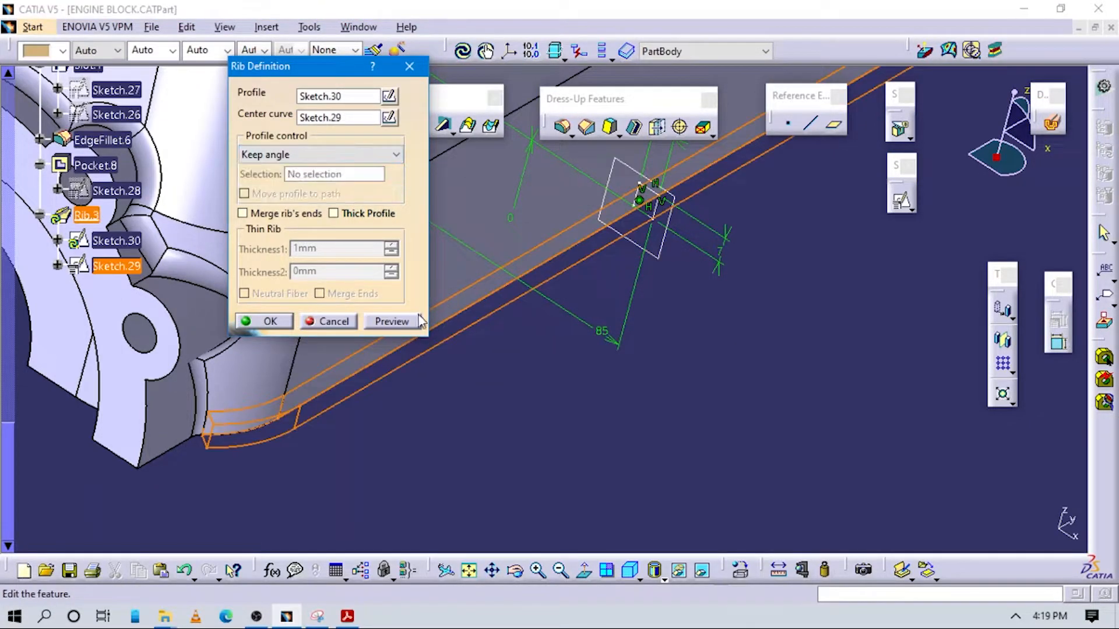
left_click(272, 321)
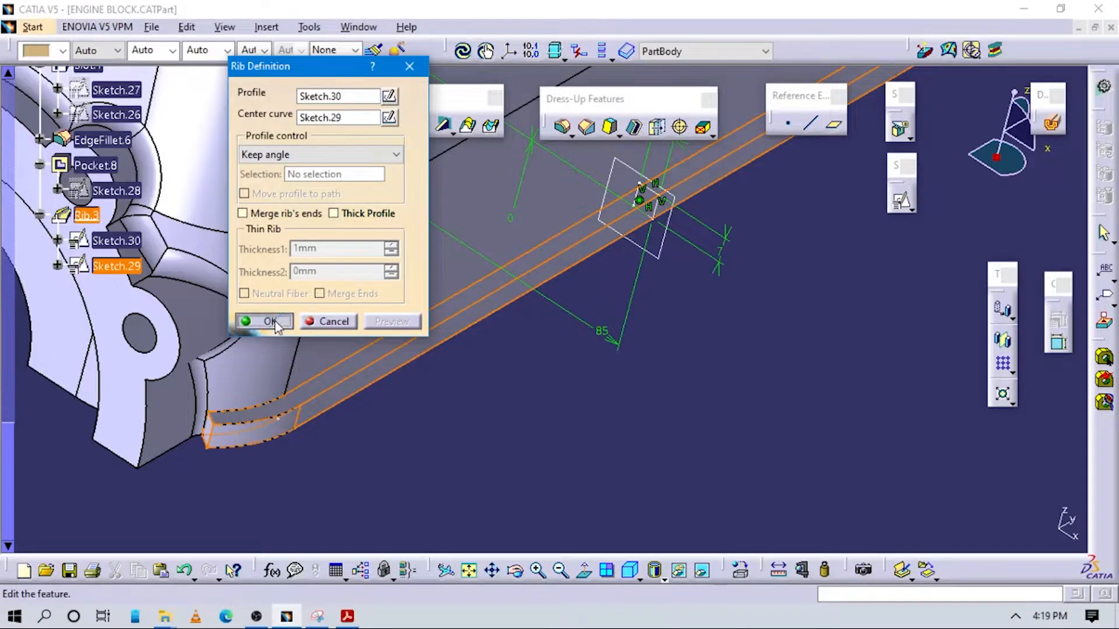
Try to fillet the outer edge of the rib's end face with a 5 mm radius and an explicit keep edge
middle_click_drag(567, 350, 658, 179)
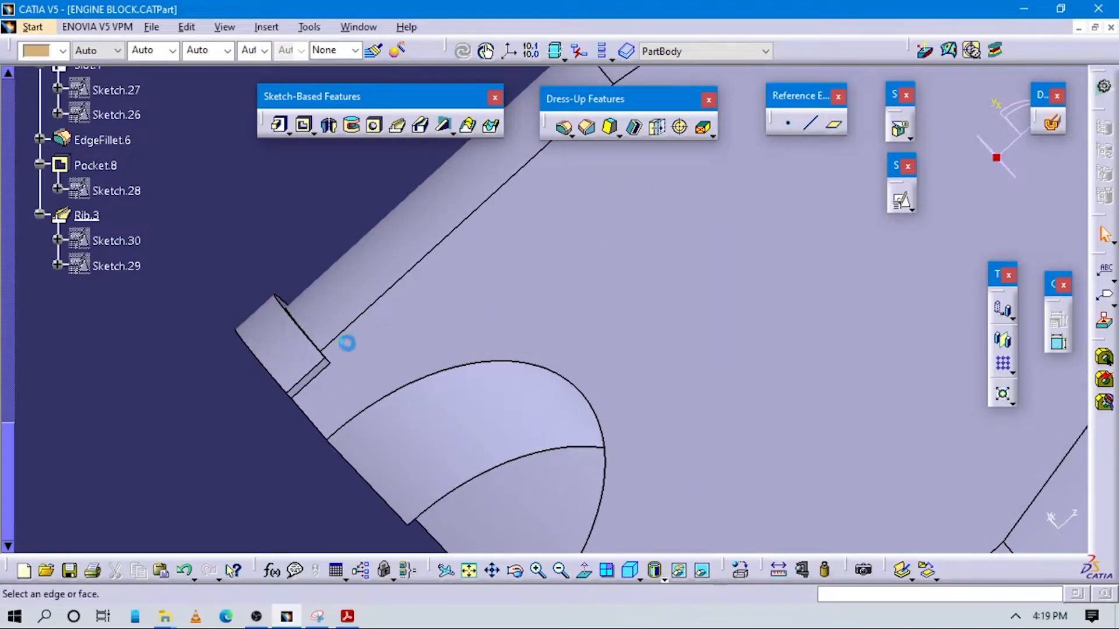
left_click(310, 371)
middle_click_drag(375, 406, 717, 425)
left_click(910, 531)
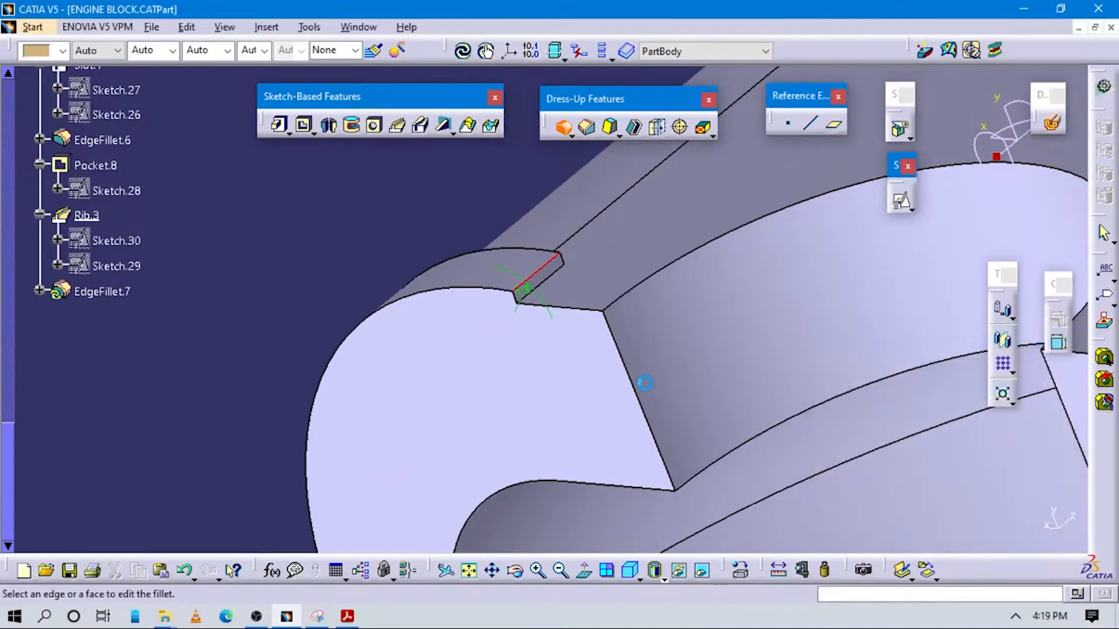
left_click(641, 352)
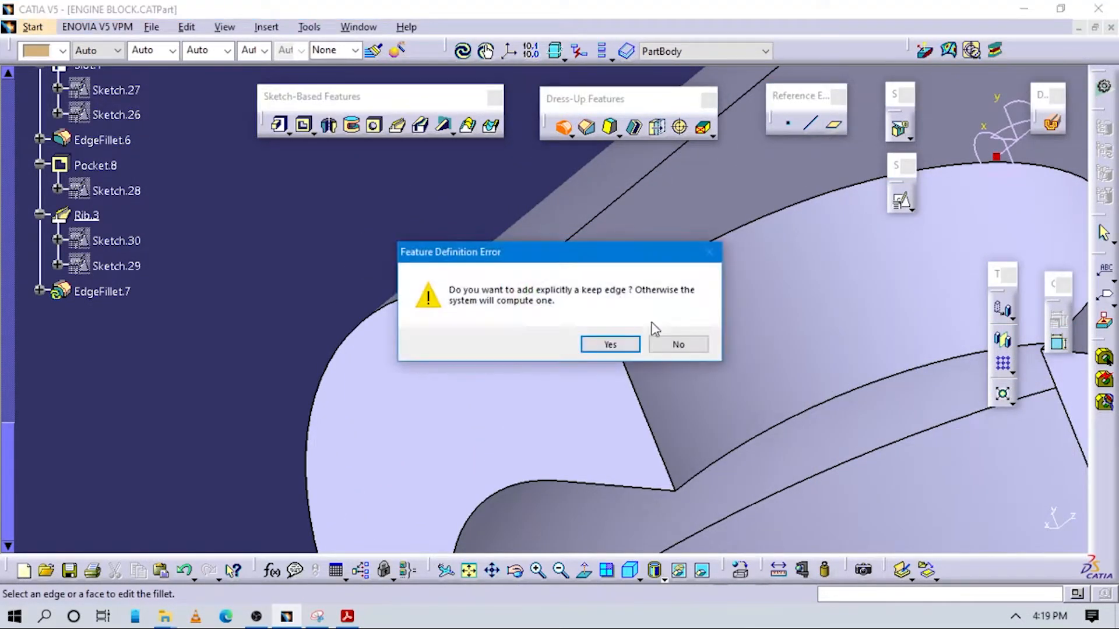
left_click(609, 345)
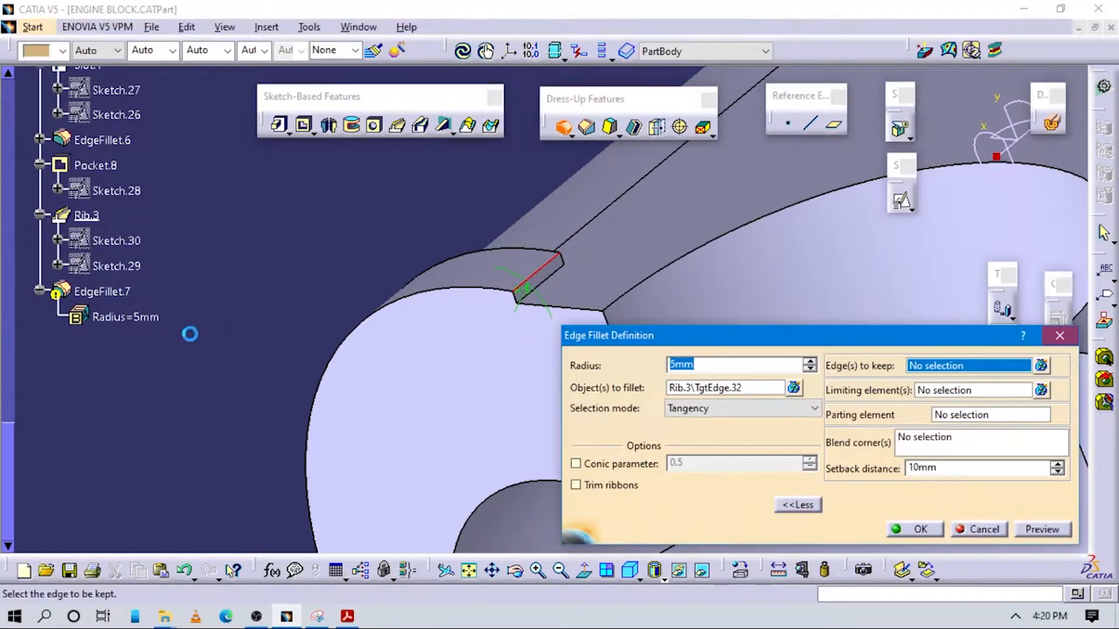
key("Escape")
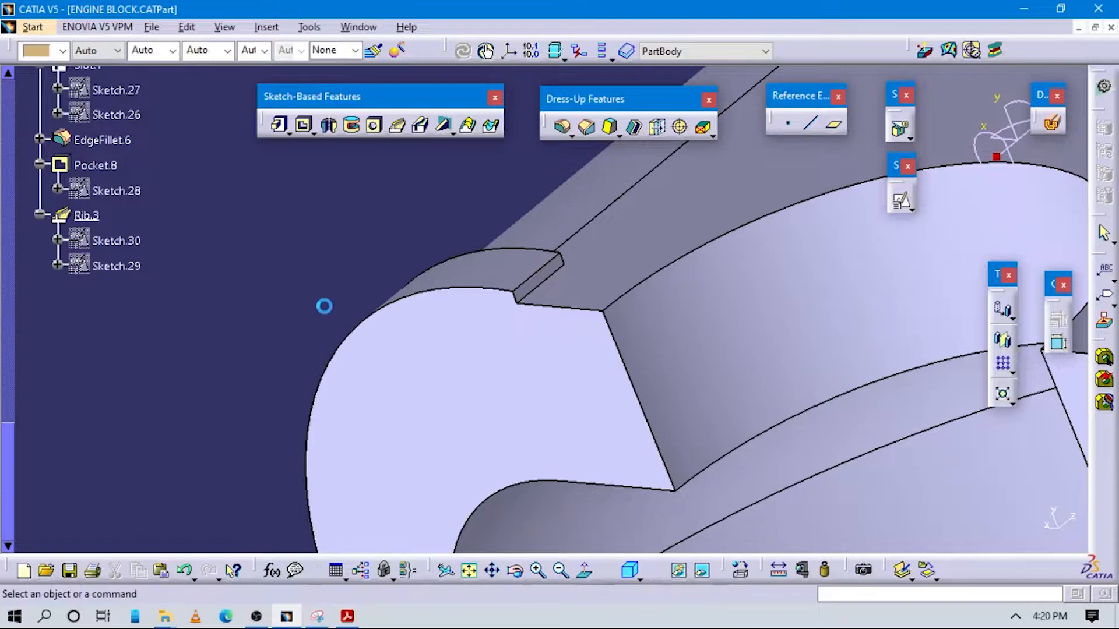
Fillet the edge where the rib's end face meets the block with a 1 mm radius
left_click(563, 128)
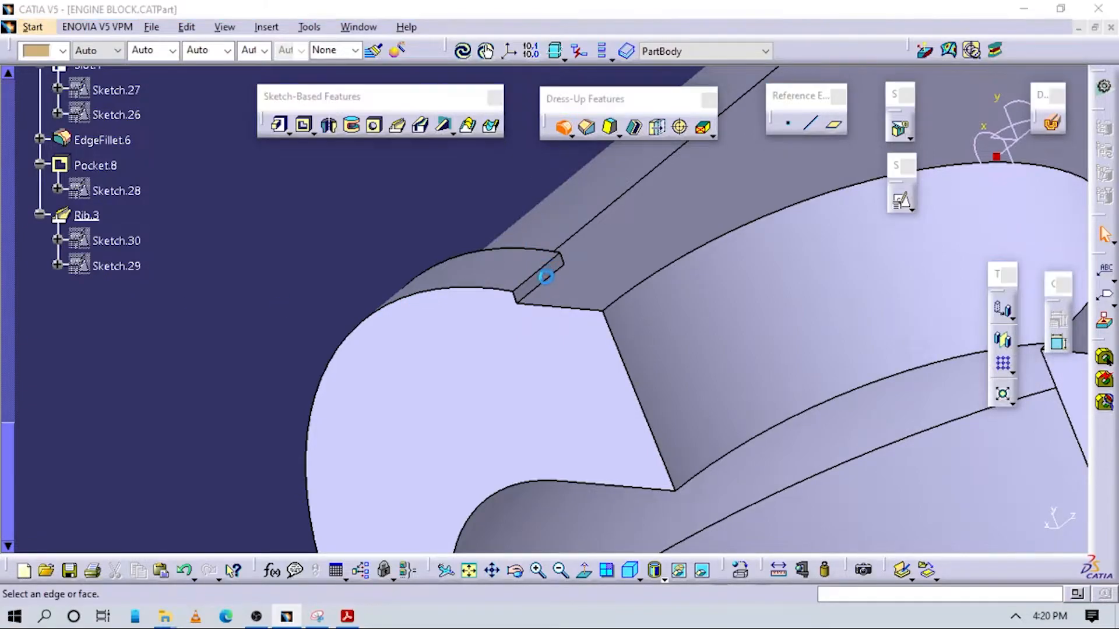
left_click(545, 279)
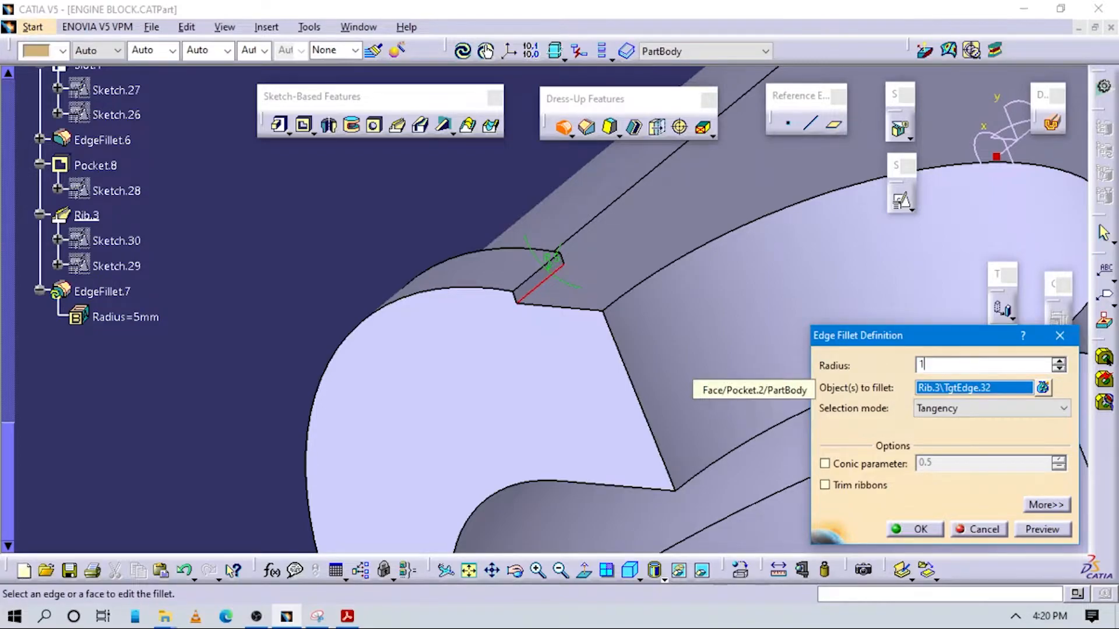
type("1")
key("Return")
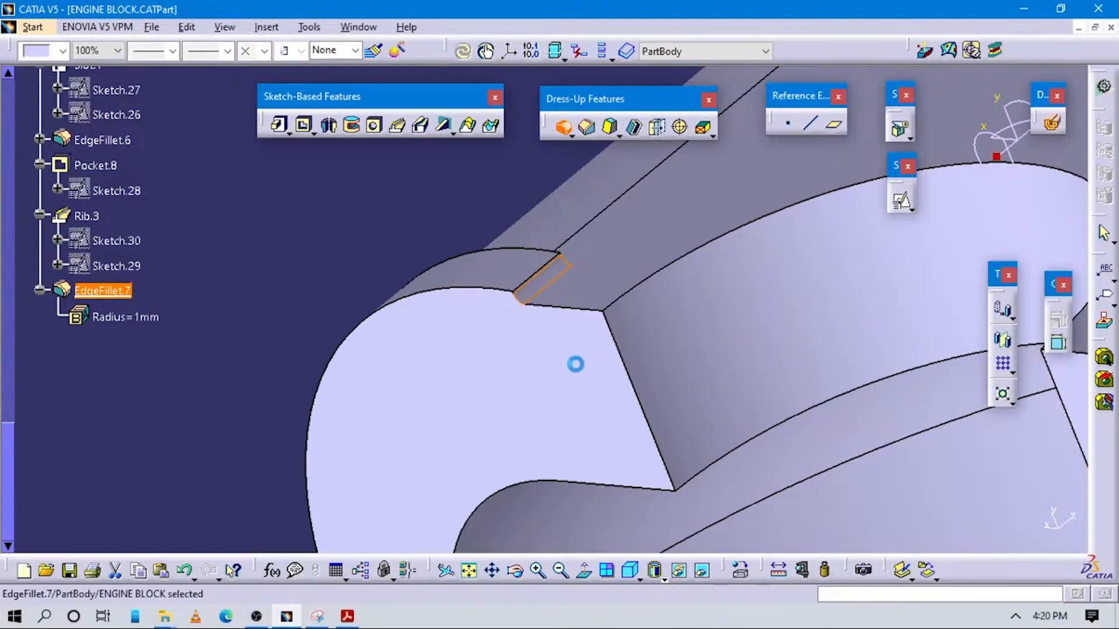
Edit the 1 mm rib-end fillet to include the outer edge of the same end face
middle_click_drag(561, 333, 623, 280)
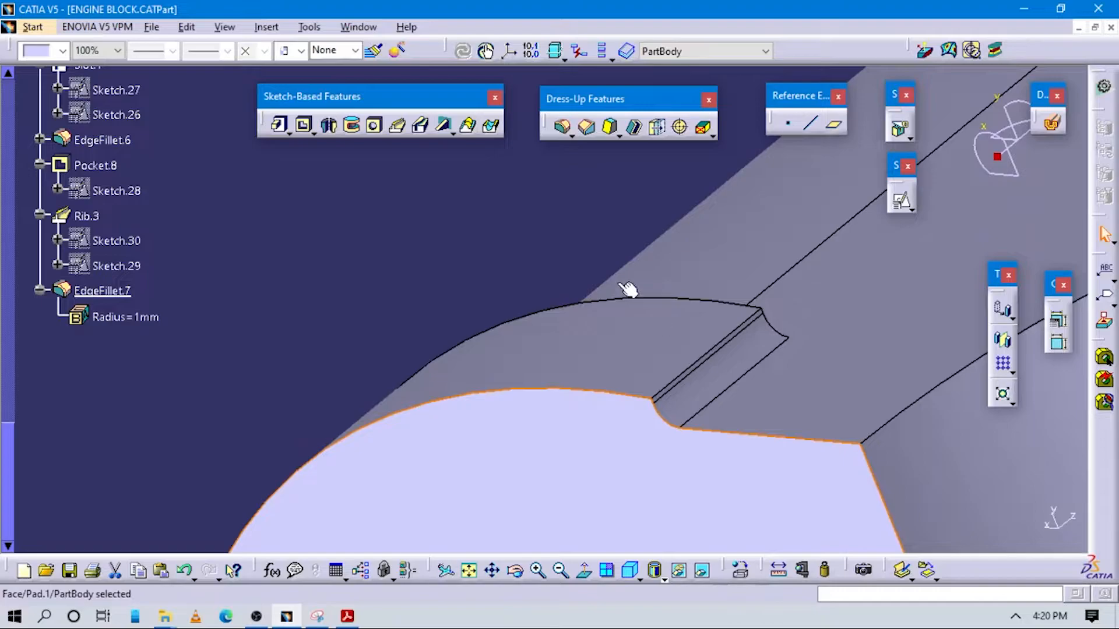
left_click(578, 238)
left_click(110, 290)
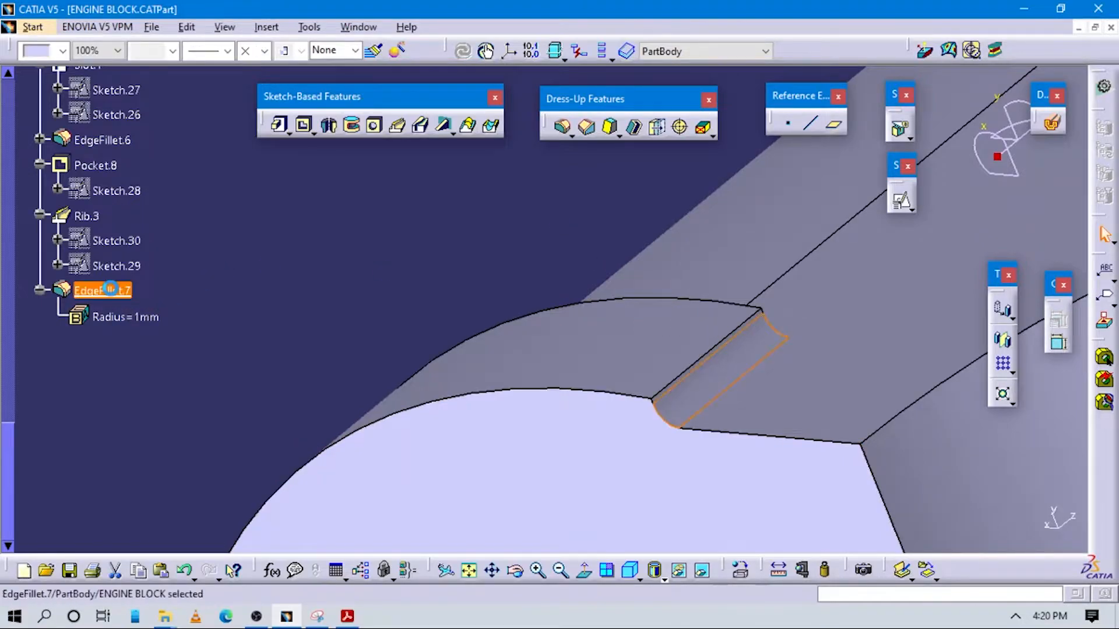
left_click(699, 355)
left_click(901, 529)
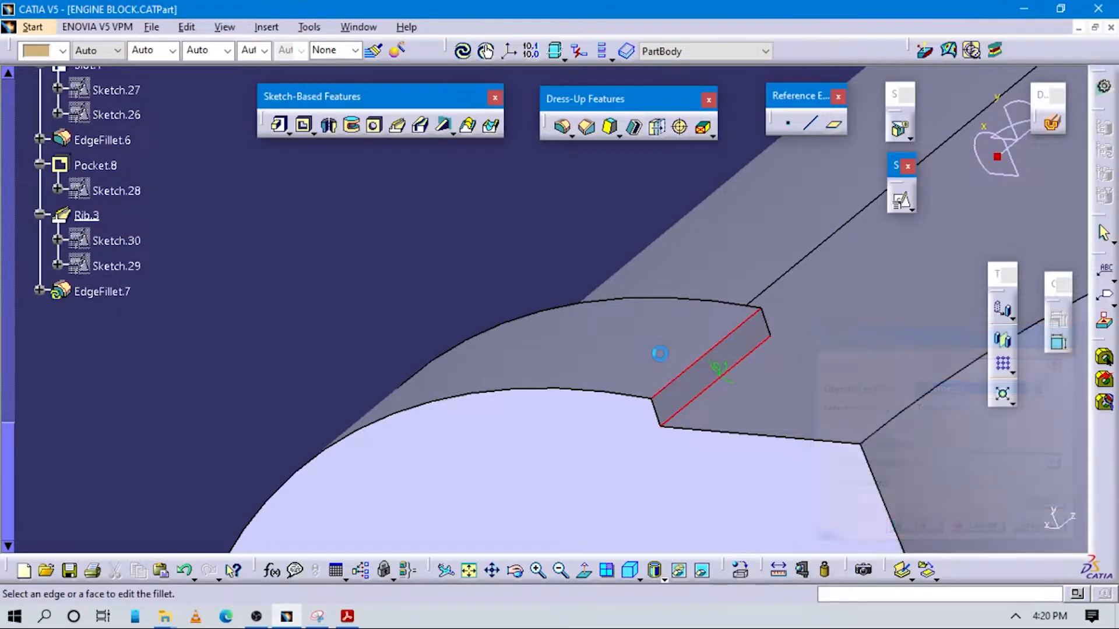
Fillet the edge where the rib's opposite end face meets the block with a 1 mm radius
mouse_move(584, 394)
middle_mouse_down()
mouse_move(610, 470)
mouse_move(542, 400)
mouse_move(765, 458)
mouse_move(723, 408)
mouse_move(644, 376)
mouse_move(602, 409)
mouse_move(395, 200)
mouse_move(617, 392)
mouse_move(462, 445)
mouse_move(446, 253)
mouse_move(537, 392)
mouse_move(480, 465)
mouse_move(679, 393)
mouse_move(581, 297)
mouse_move(531, 278)
middle_mouse_up()
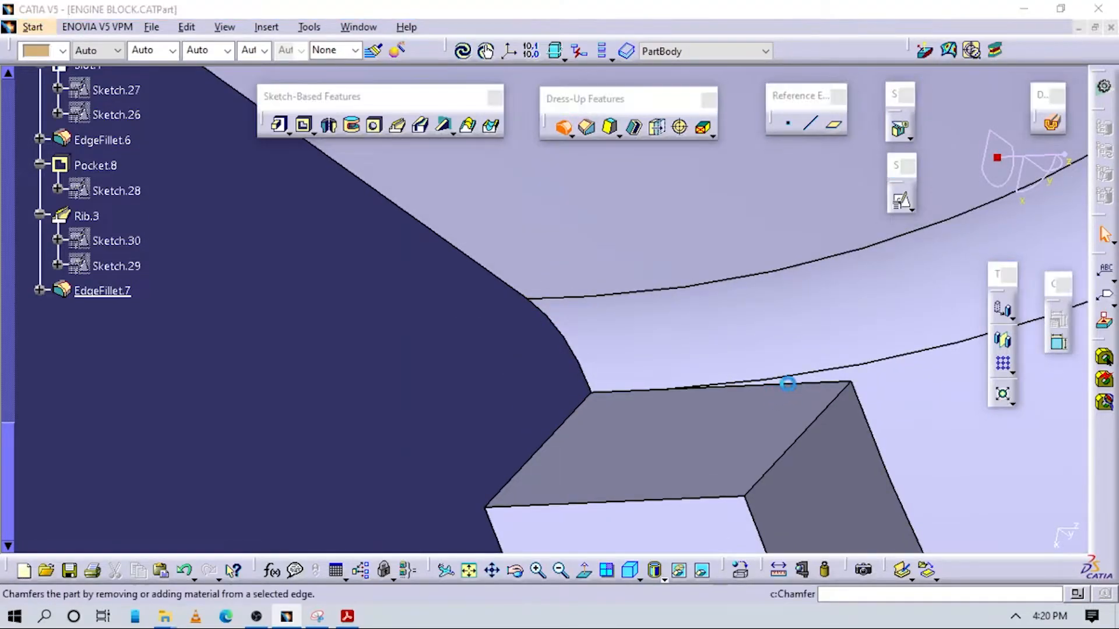
left_click(787, 384)
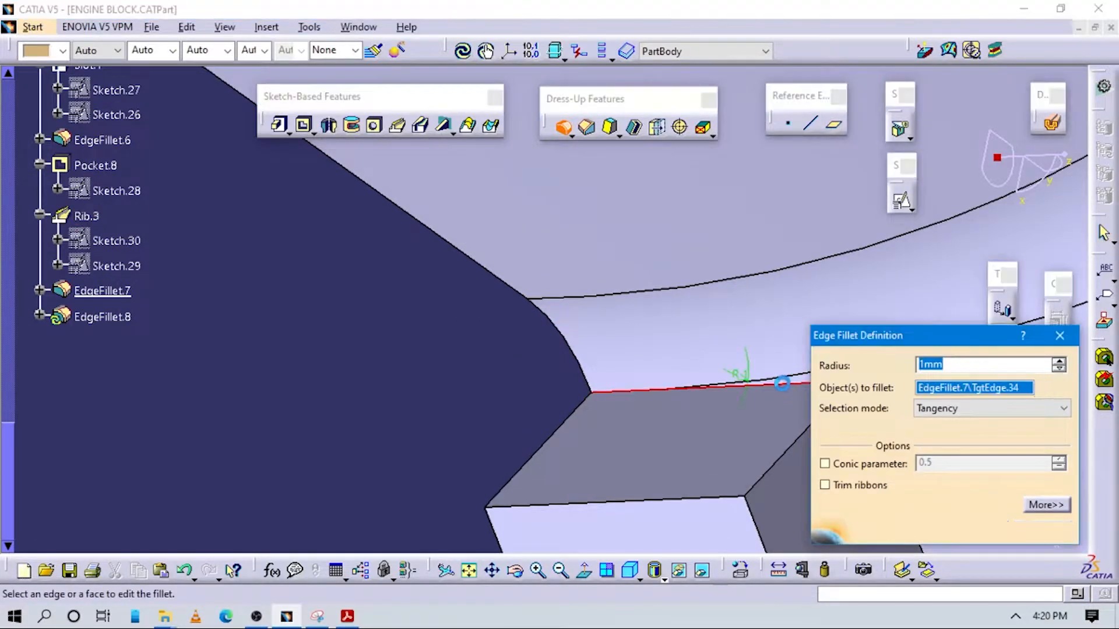
middle_click_drag(712, 436, 700, 400)
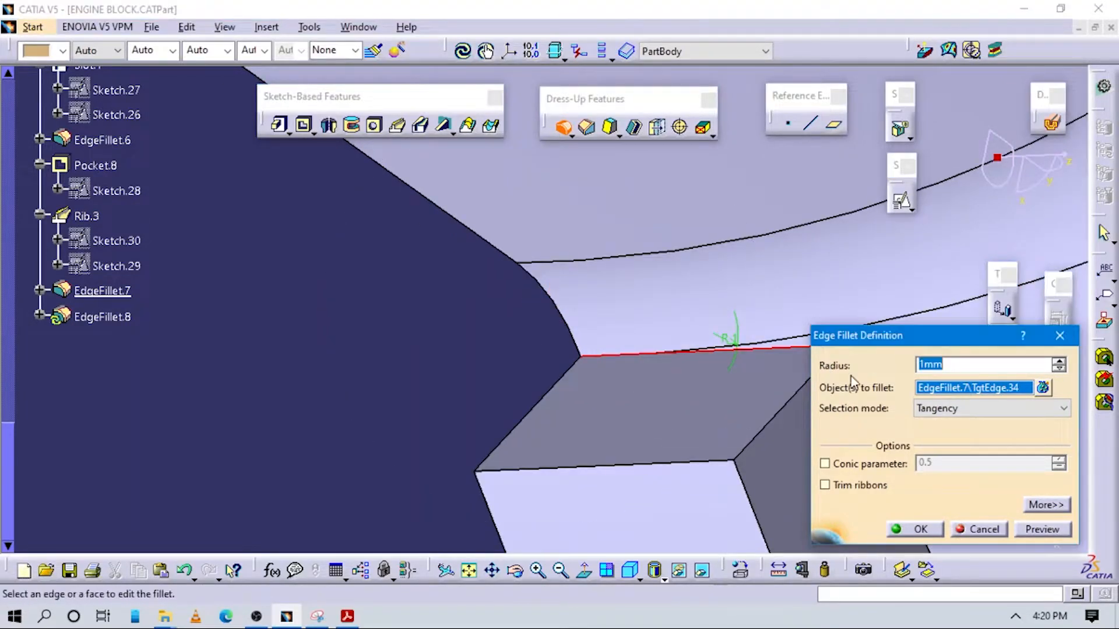
key("Return")
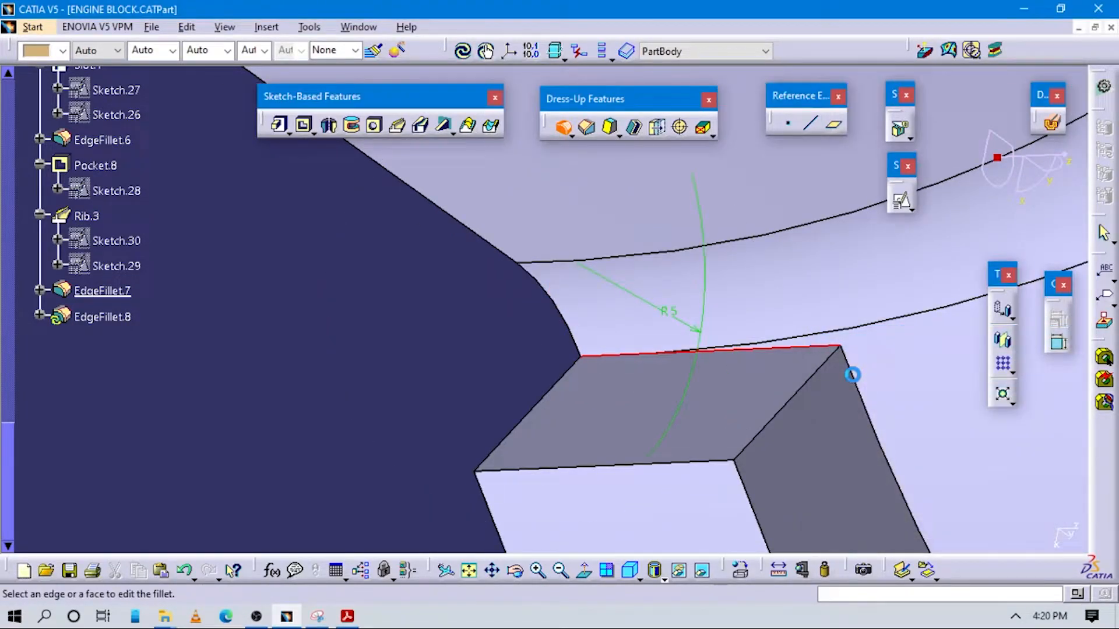
left_click(686, 346)
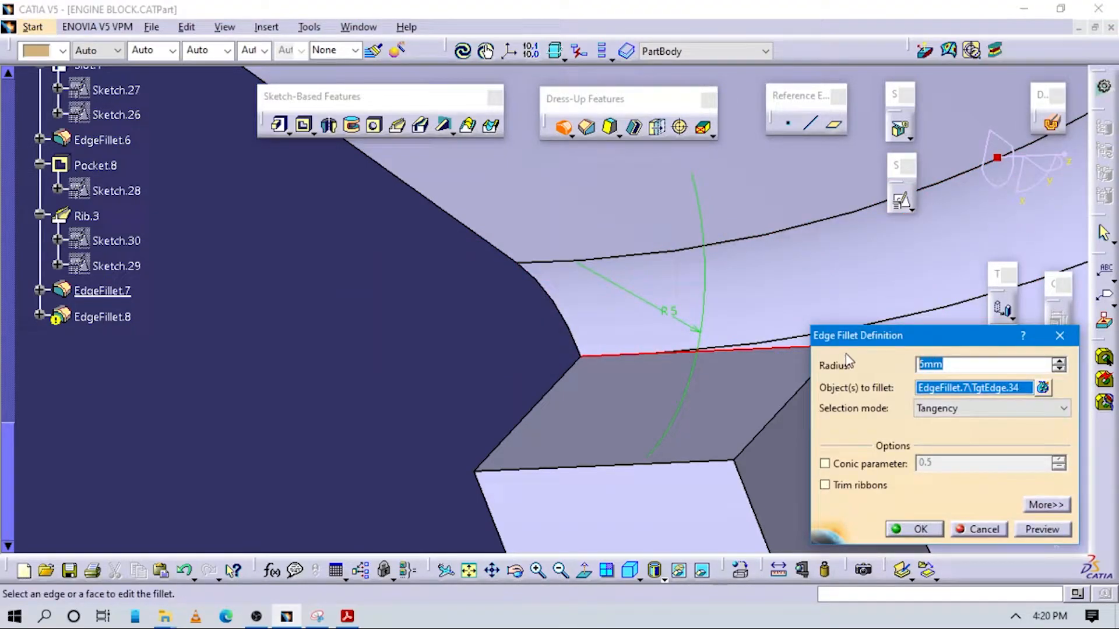
type("1")
key("Return")
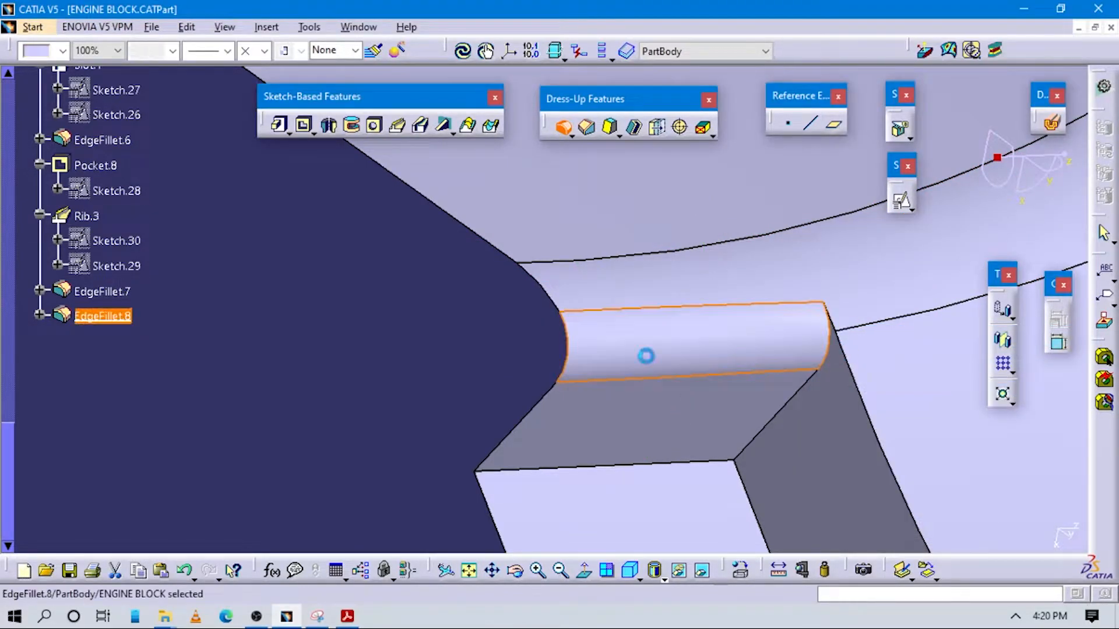
Edit EdgeFillet.8, remove the wrongly picked face and edge, and add the outer edge of the rib's end face
left_click(107, 314)
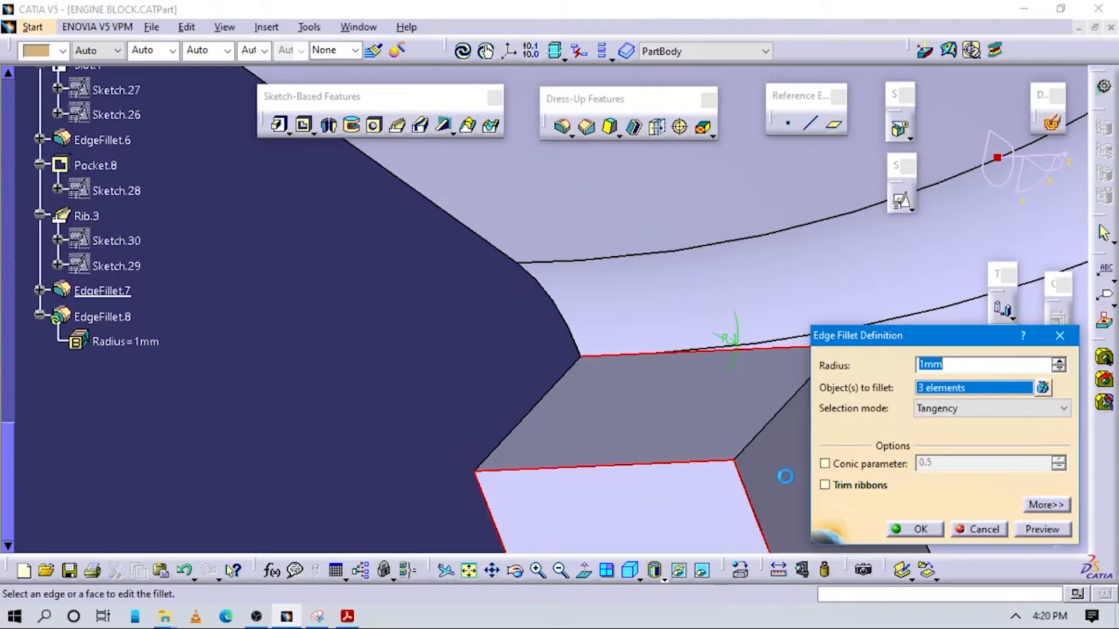
left_click(1042, 388)
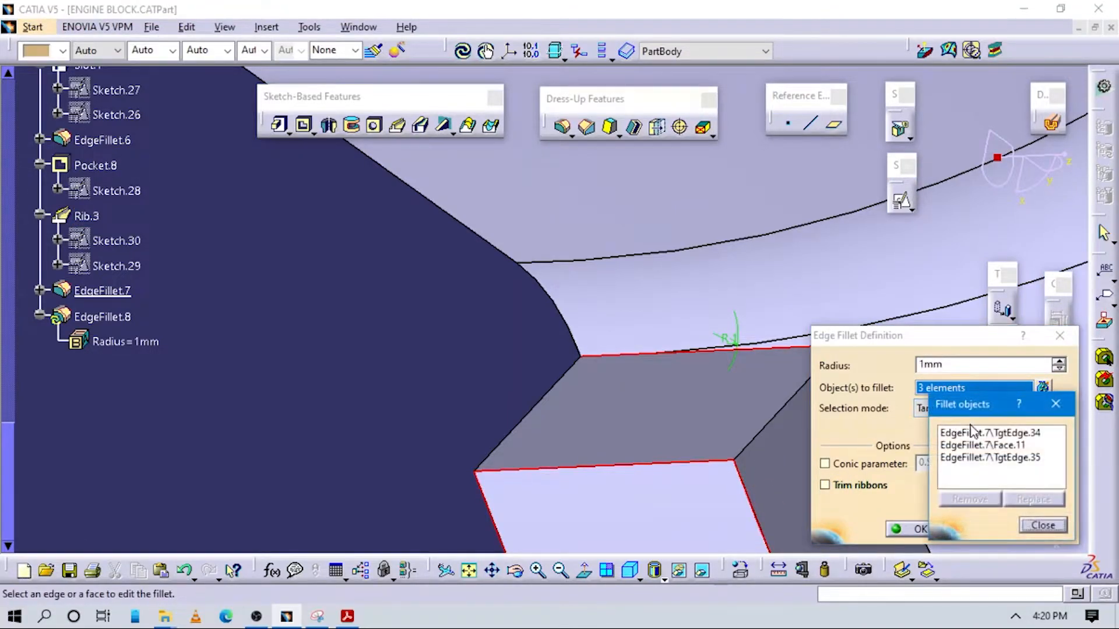
left_click(980, 460)
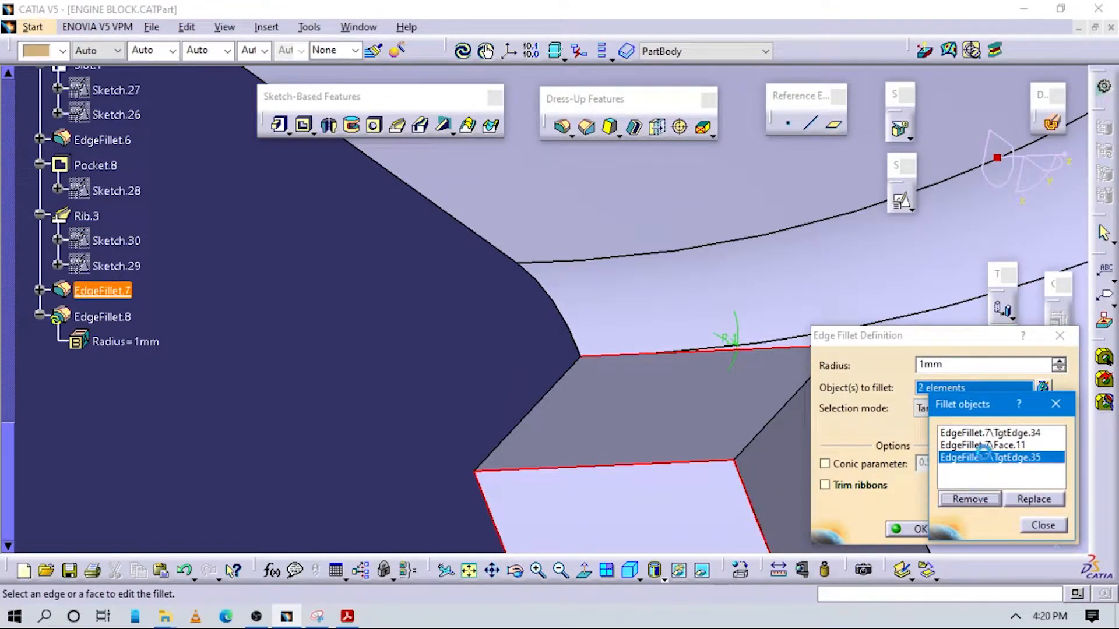
left_click(970, 499)
left_click(985, 500)
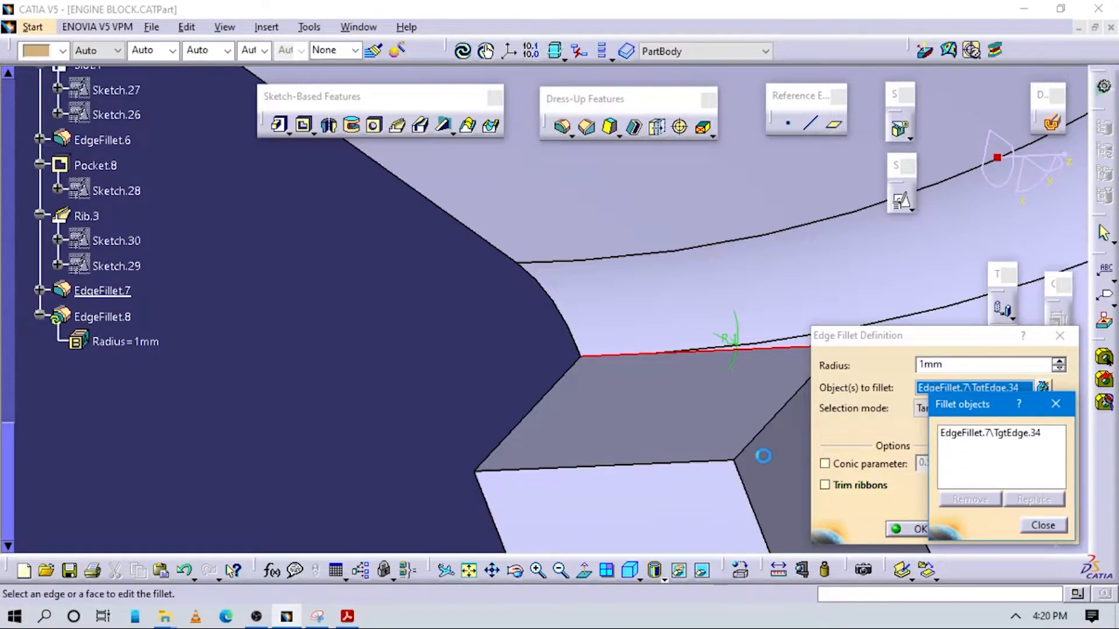
left_click(721, 465)
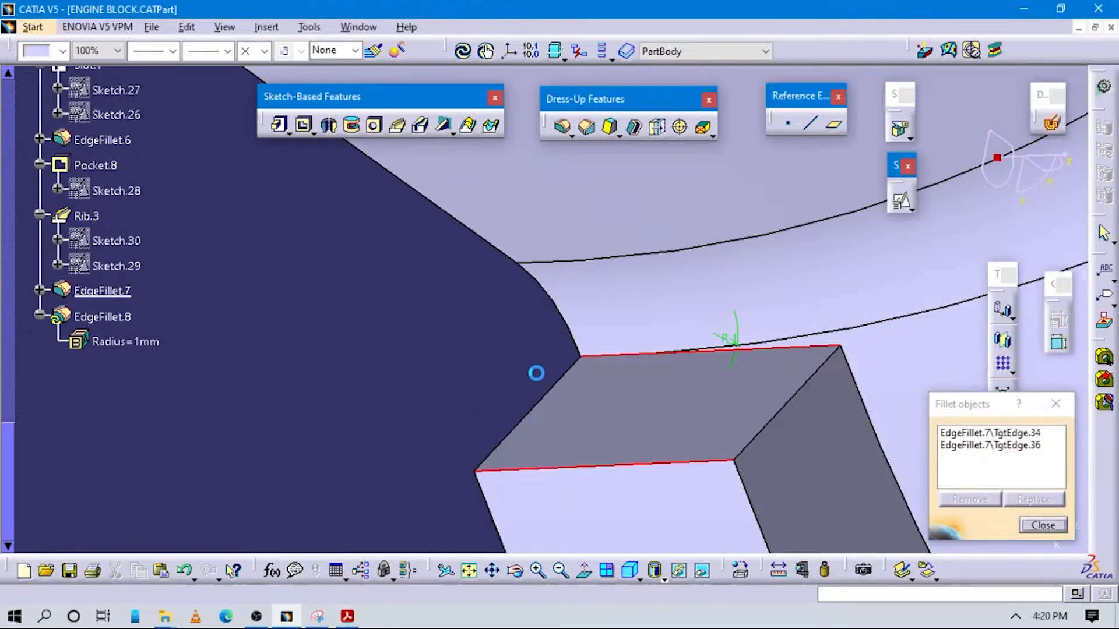
middle_click_drag(851, 459, 682, 578)
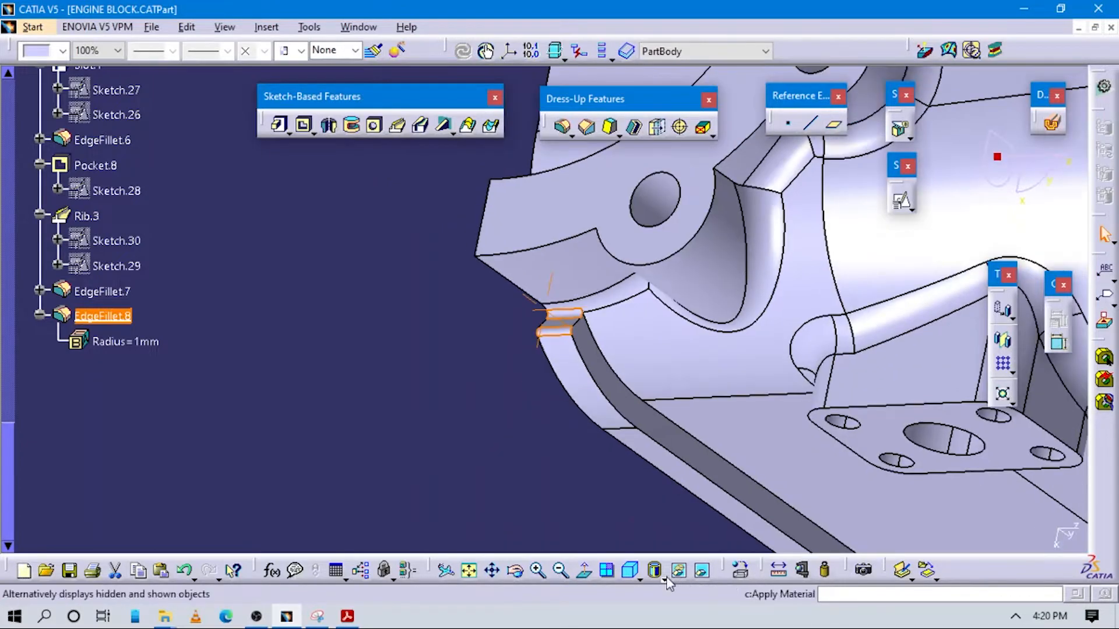
middle_click_drag(602, 474, 552, 455)
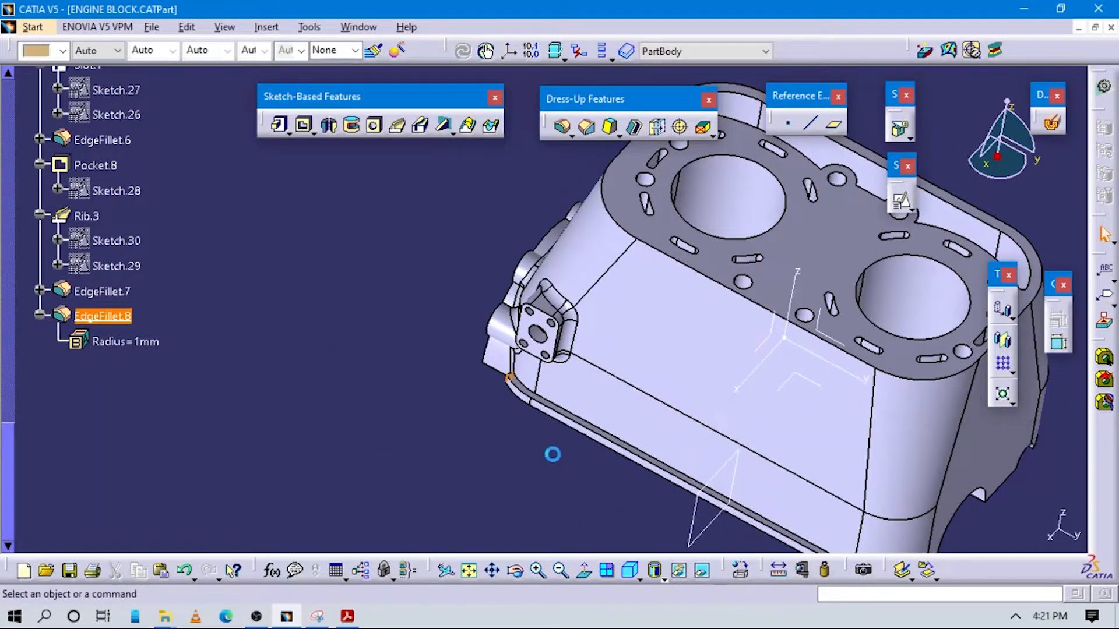
Switch to 15. Final.pdf in Acrobat Reader and examine the Engine Block drawing for the boss positions, radii and heights
left_click(553, 454)
middle_click_drag(684, 460, 600, 391)
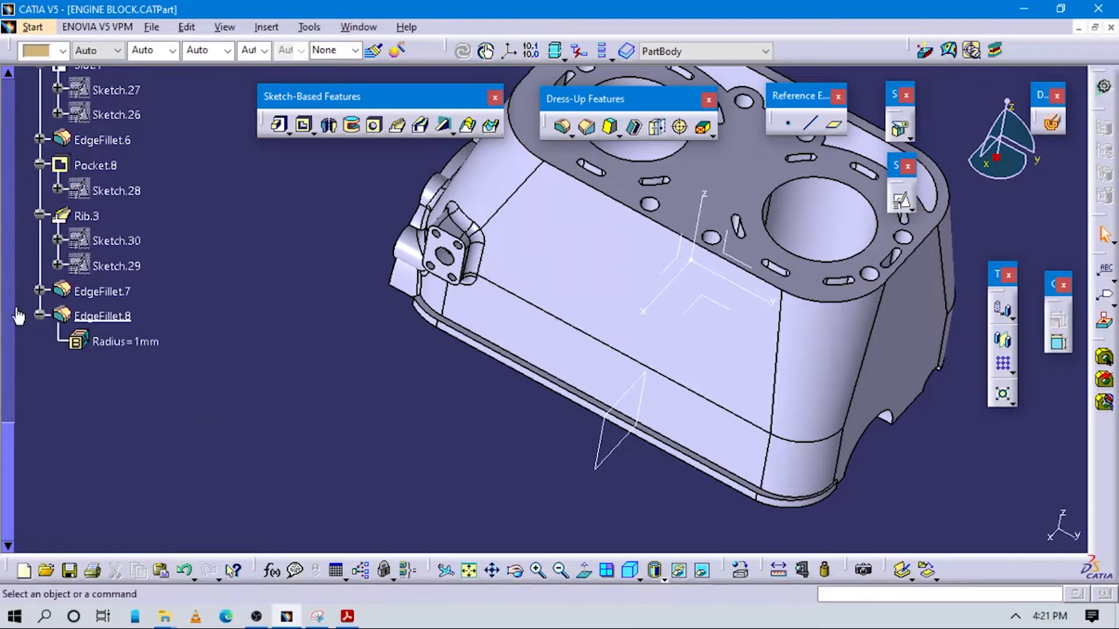
scroll(138, 346, "up", 2)
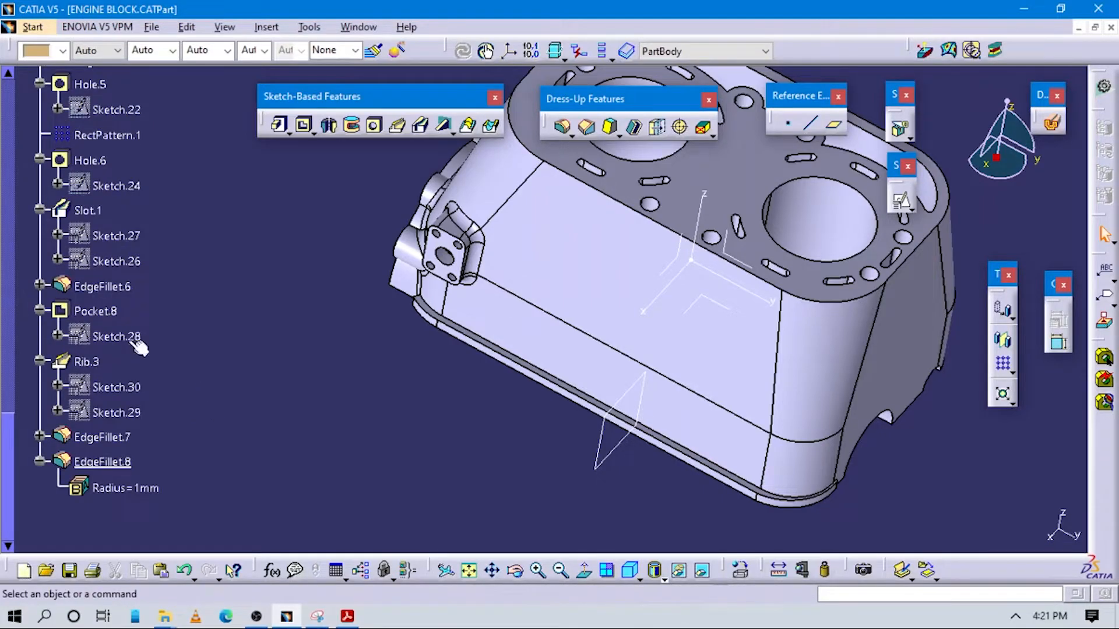
left_click(347, 617)
scroll(576, 429, "down", 5)
scroll(525, 417, "up", 3)
scroll(562, 379, "down", 3)
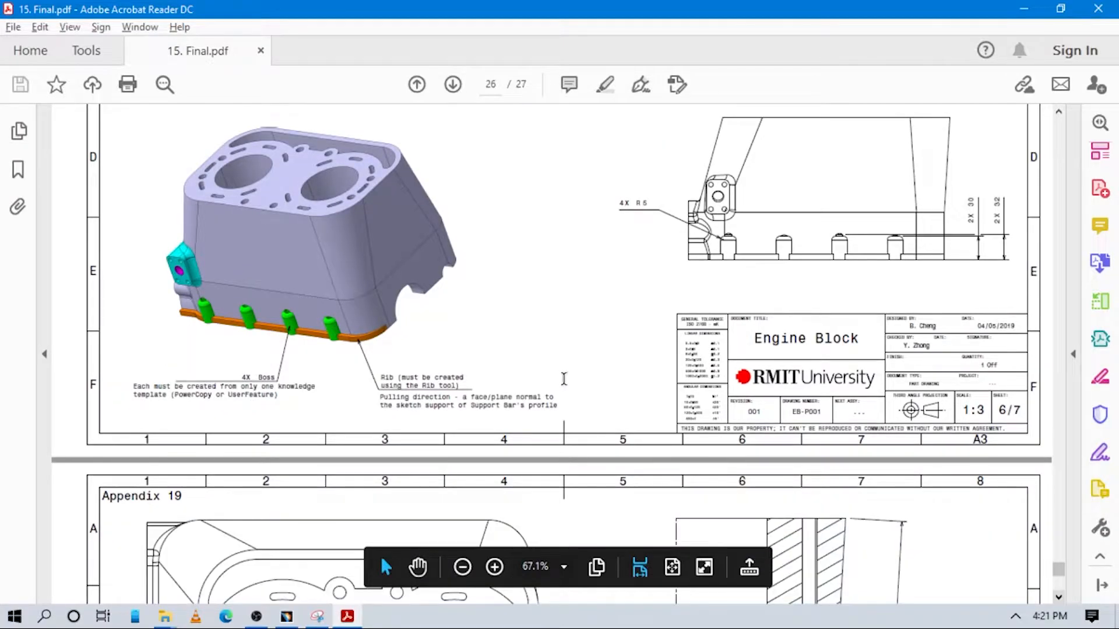
scroll(565, 379, "down", 3)
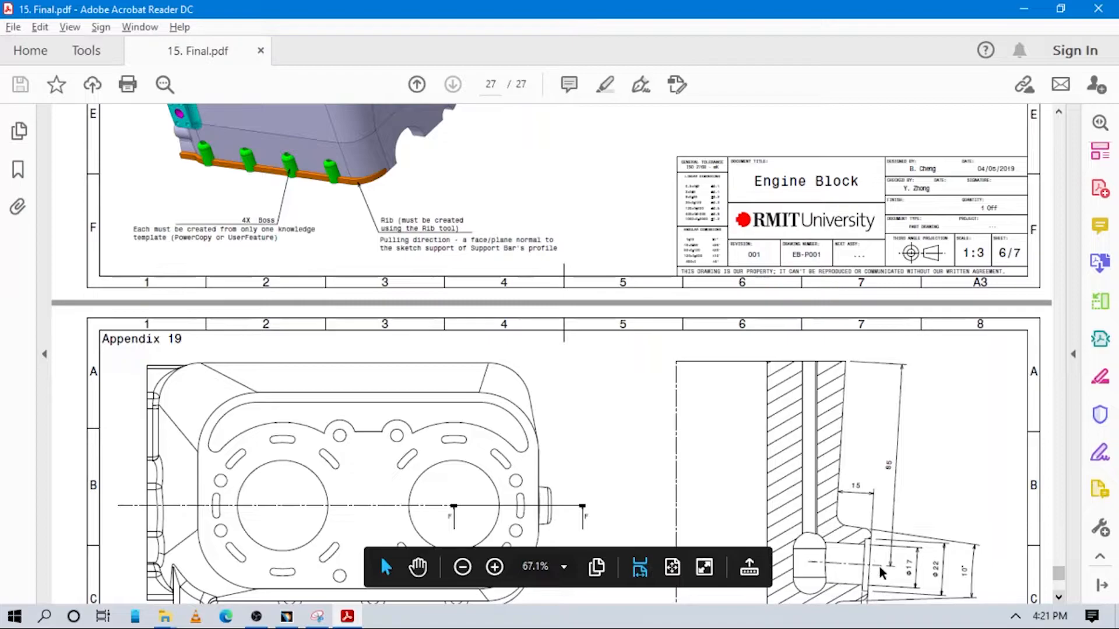
scroll(641, 369, "up", 7)
scroll(757, 381, "down", 4)
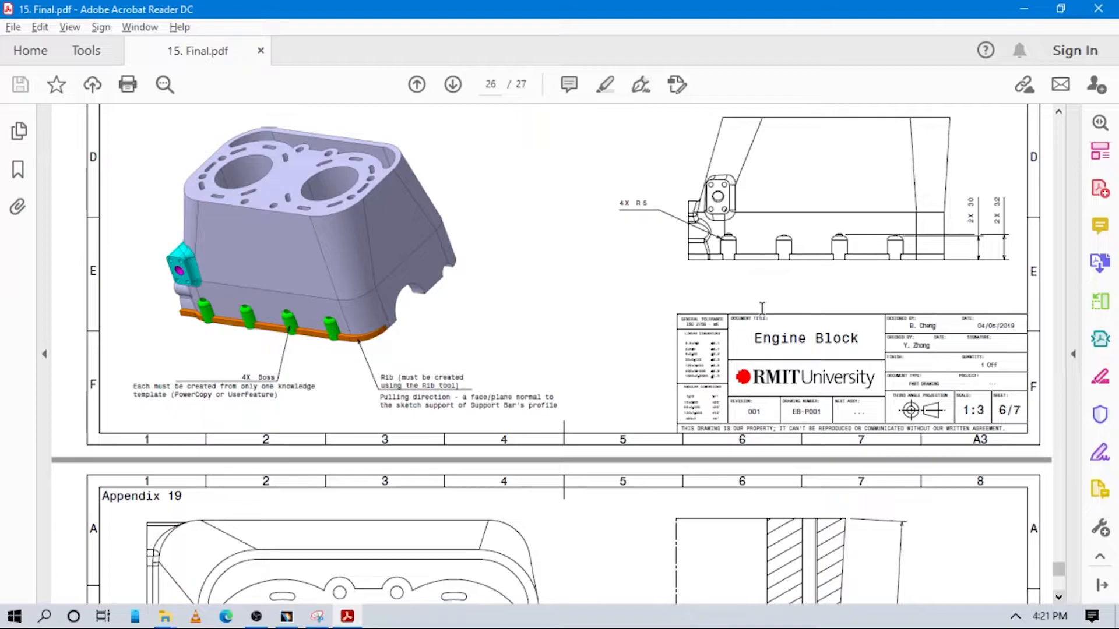
scroll(652, 351, "down", 3)
scroll(791, 348, "up", 10)
Back in CATIA, start a positioned sketch on the block's bottom face with its origin as the projection of Point.1
key("alt+Tab")
middle_click_drag(453, 457, 637, 237)
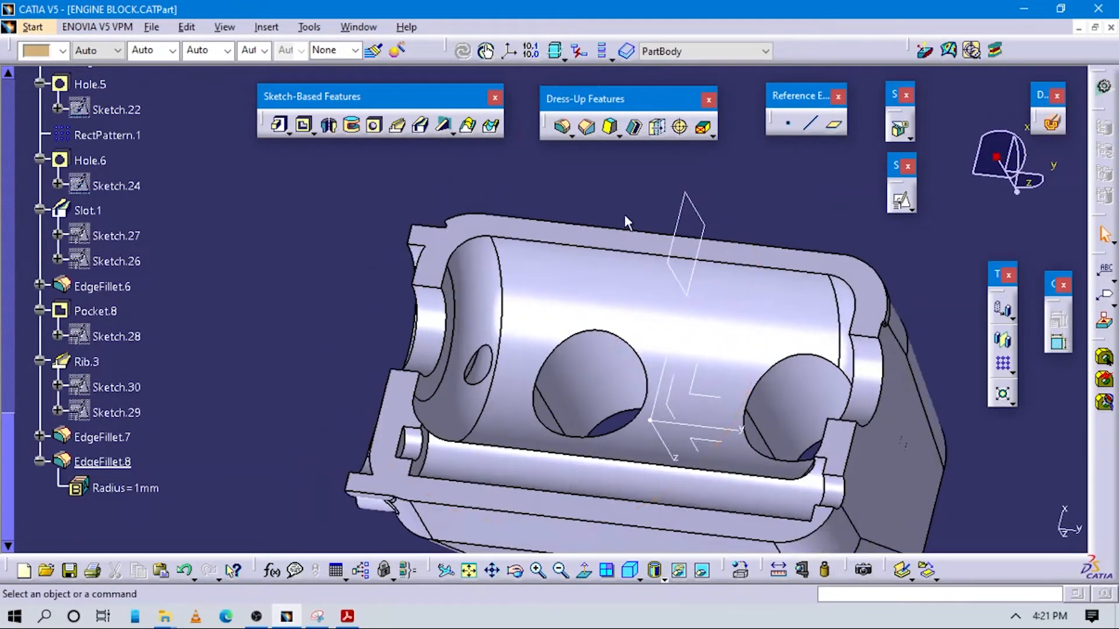
left_click(902, 201)
left_click(475, 227)
left_click(322, 211)
left_click(282, 256)
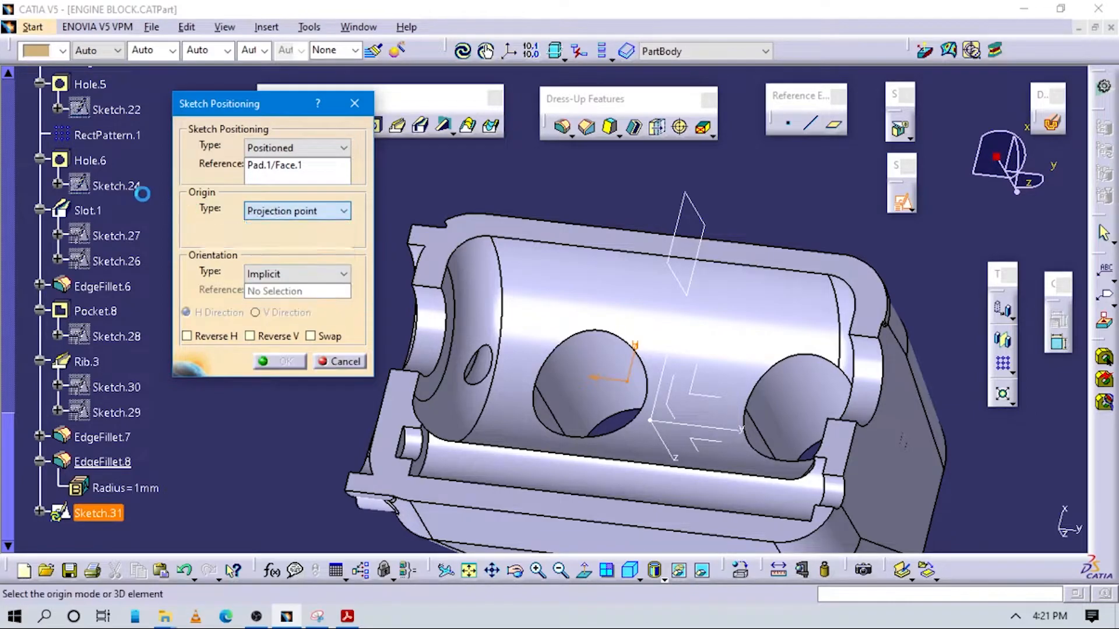
scroll(115, 249, "up", 10)
scroll(114, 249, "up", 15)
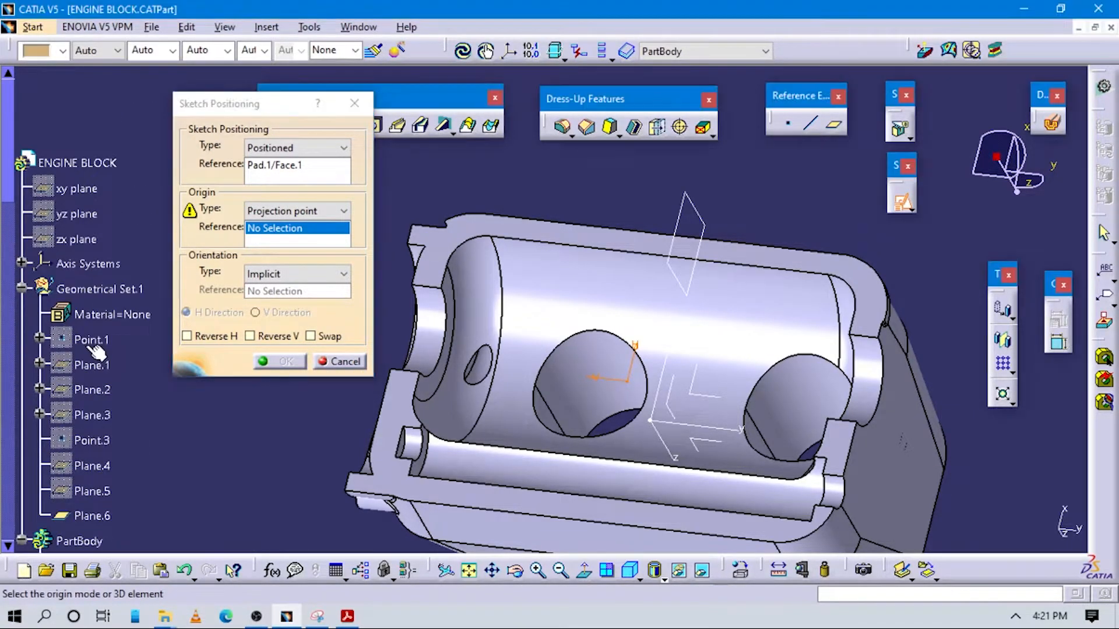
left_click(90, 340)
Orient the sketch's H direction parallel to the y axis line and accept the sketch positioning
left_click(343, 274)
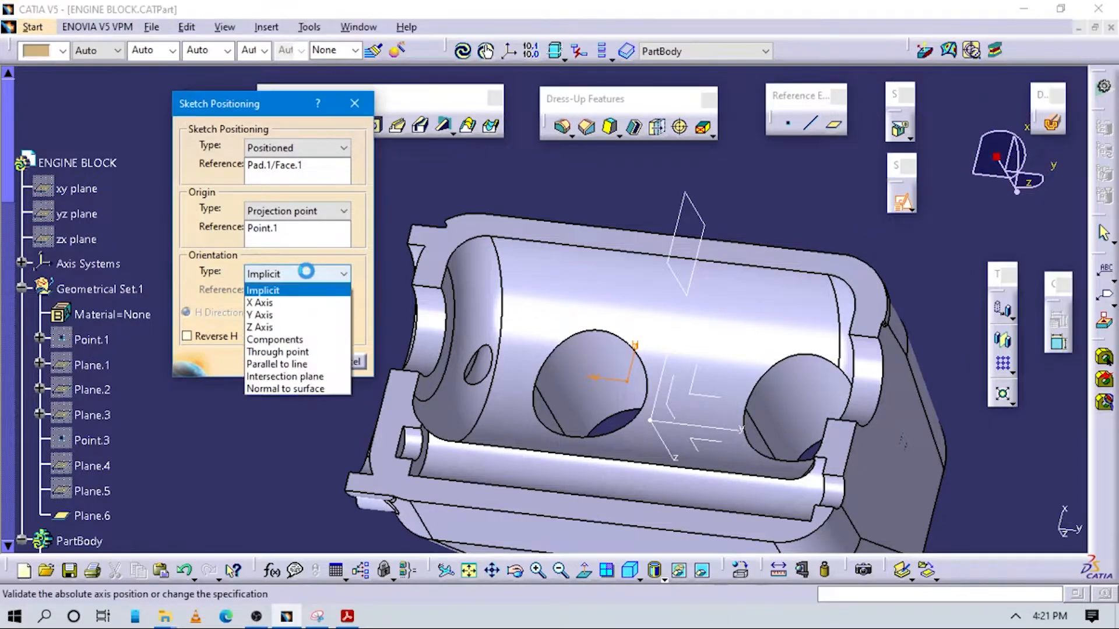
left_click(300, 363)
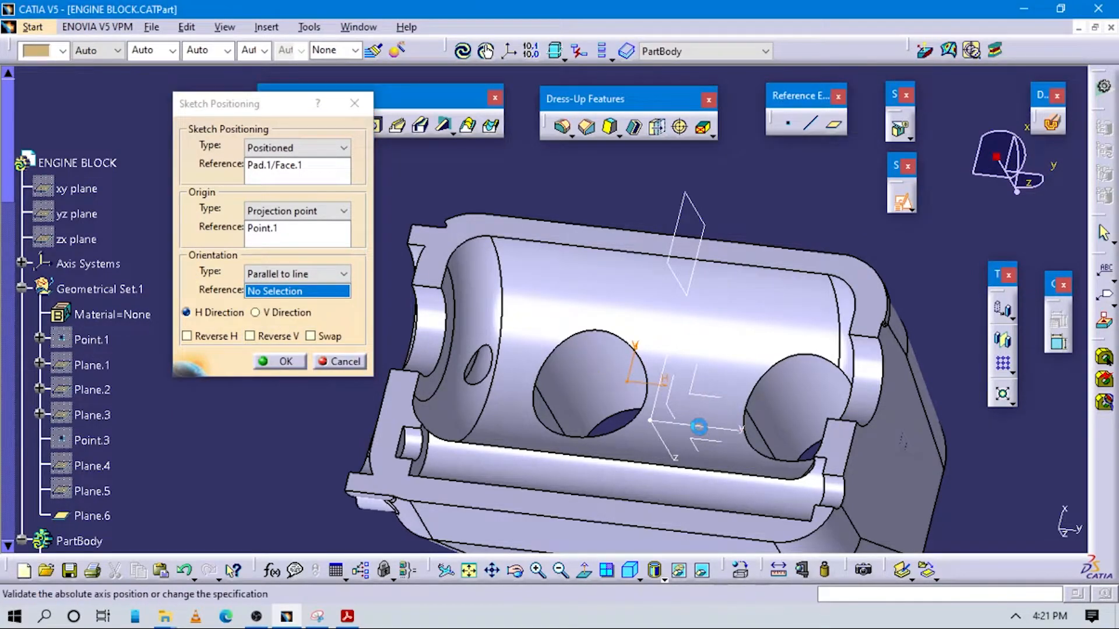
left_click(702, 430)
left_click(279, 361)
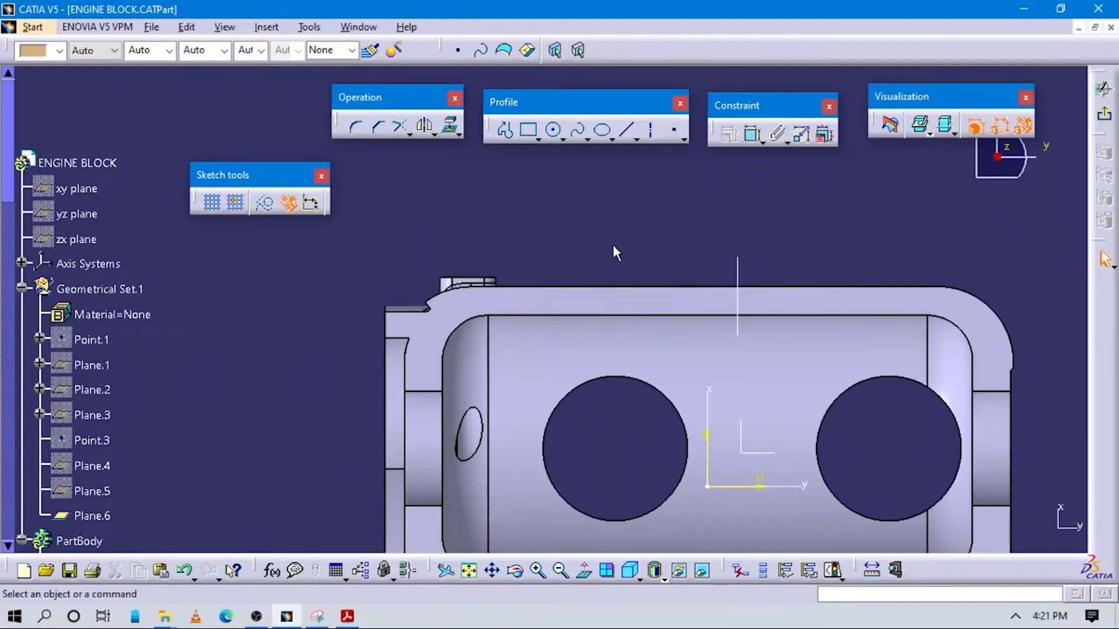
Check the boss layout in the PDF, then sketch four circles along the block's long upper wall, the last three about 12, 10 and 9 mm in radius
key("alt+Tab")
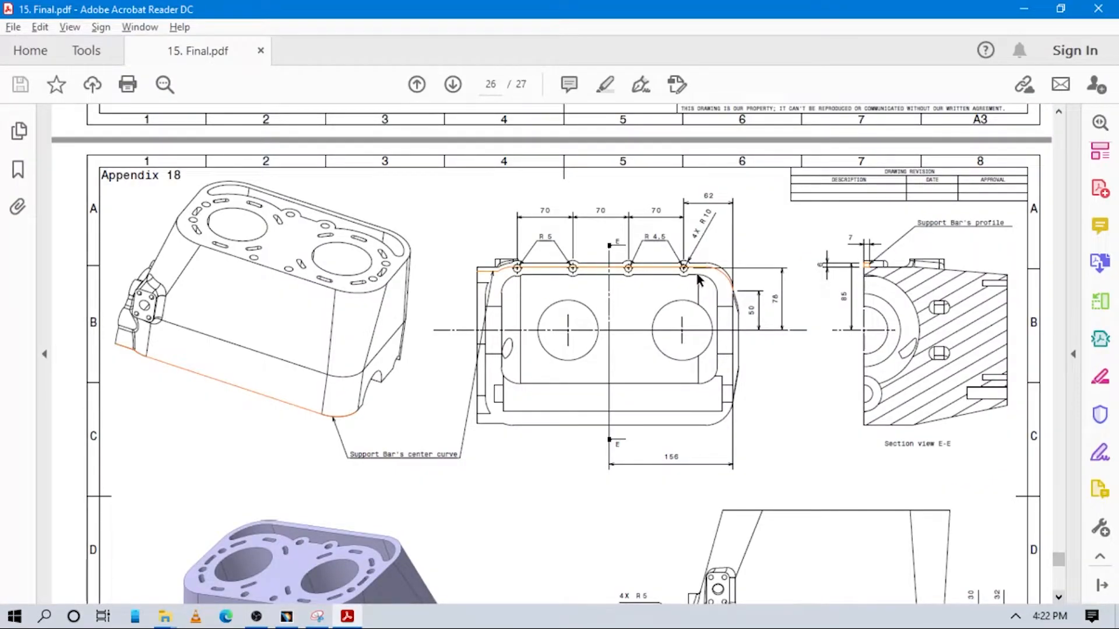
key("alt+Tab")
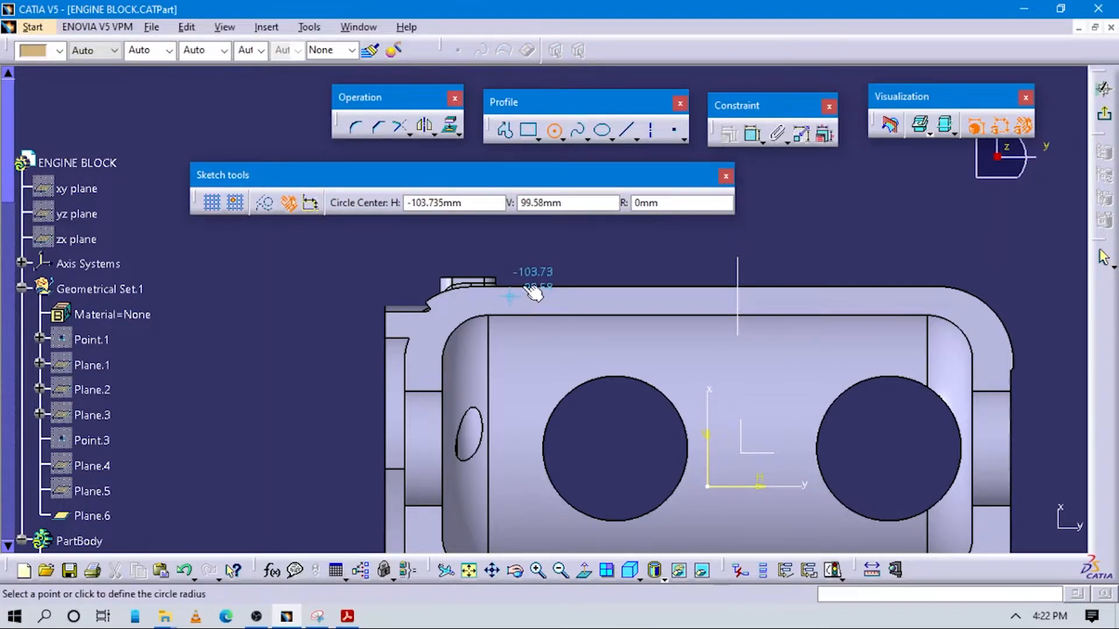
left_click(539, 291)
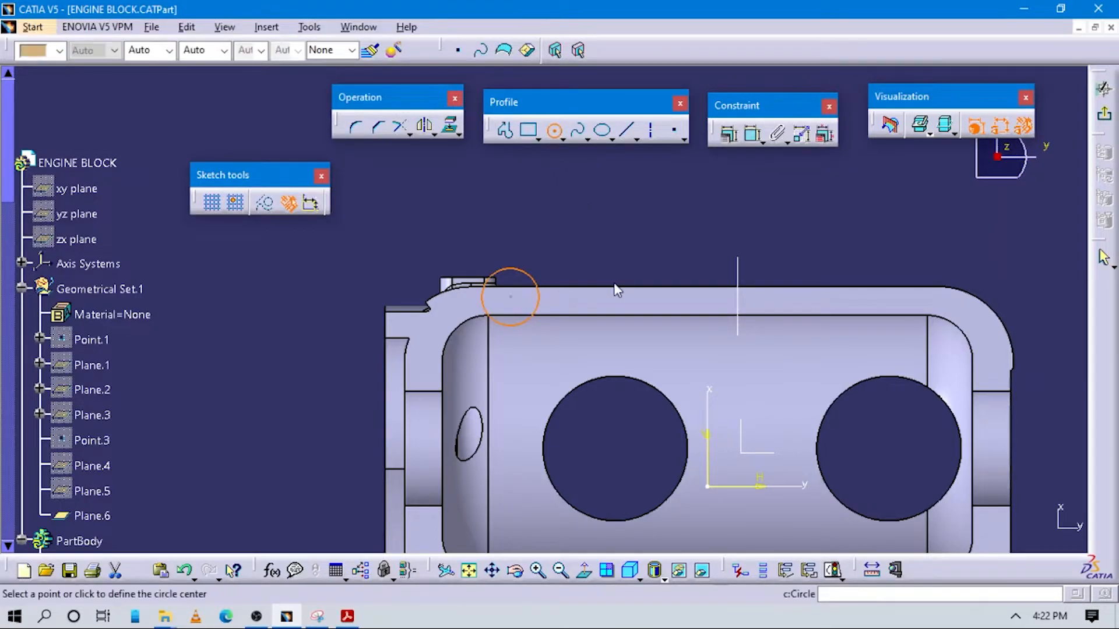
left_click(663, 298)
left_click(678, 279)
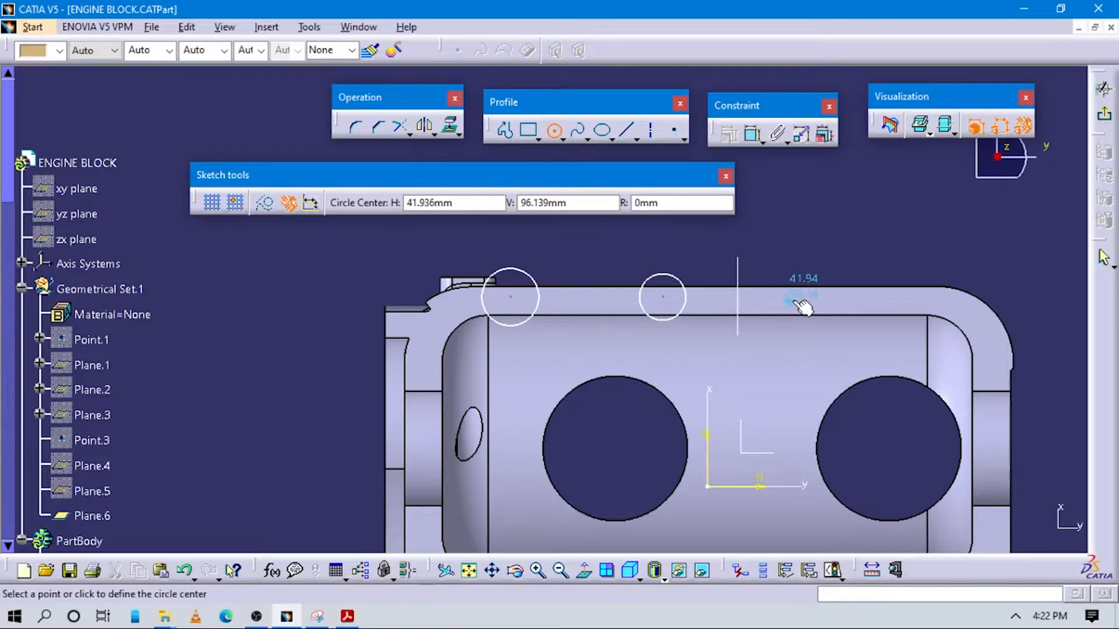
left_click(803, 297)
left_click(815, 281)
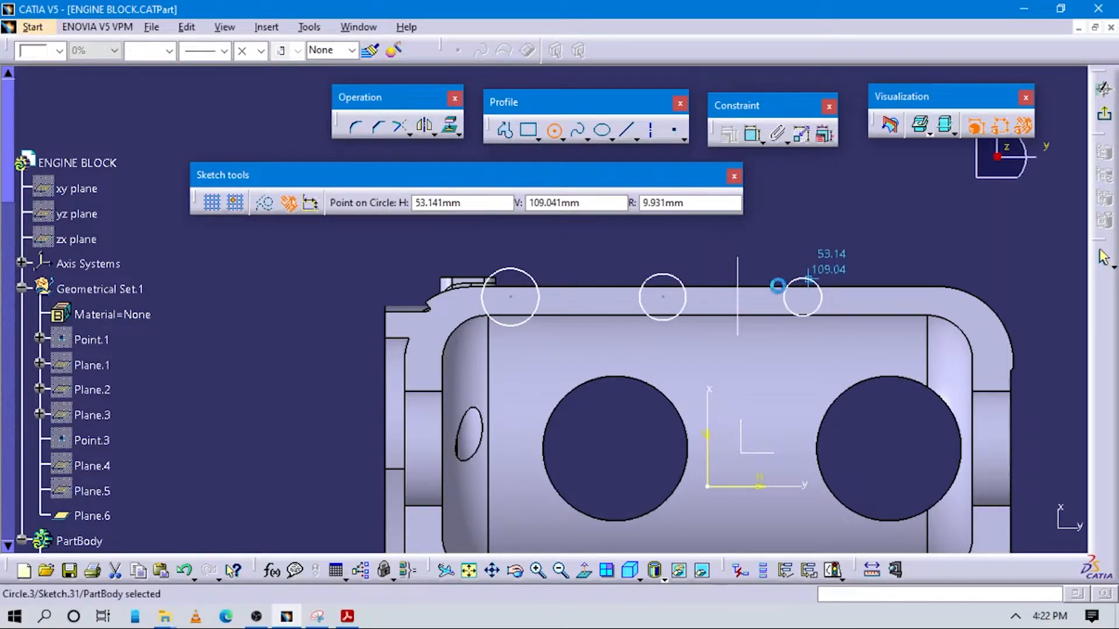
left_click(561, 139)
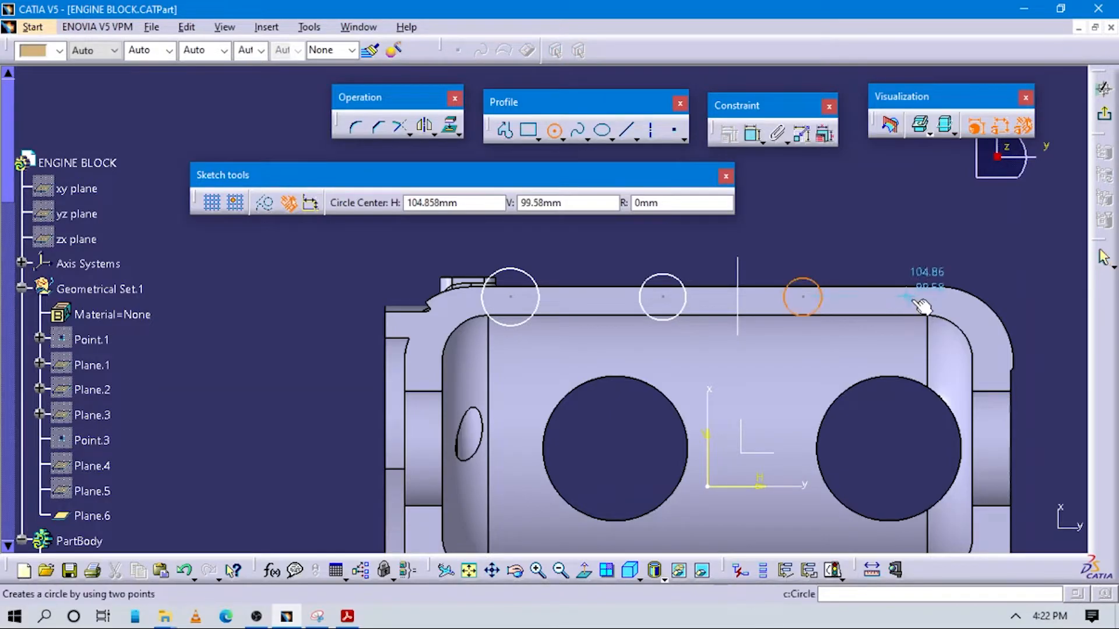
left_click(918, 281)
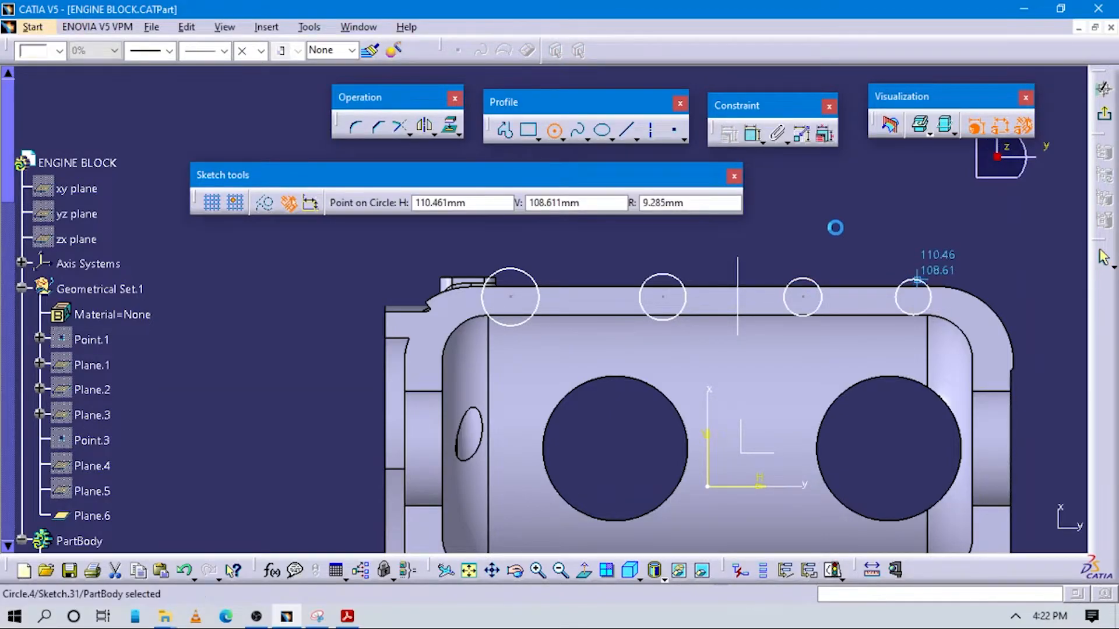
left_click(561, 138)
Check the boss radius in the PDF drawing and constrain the leftmost circle's radius to 10 mm
key("alt+Tab")
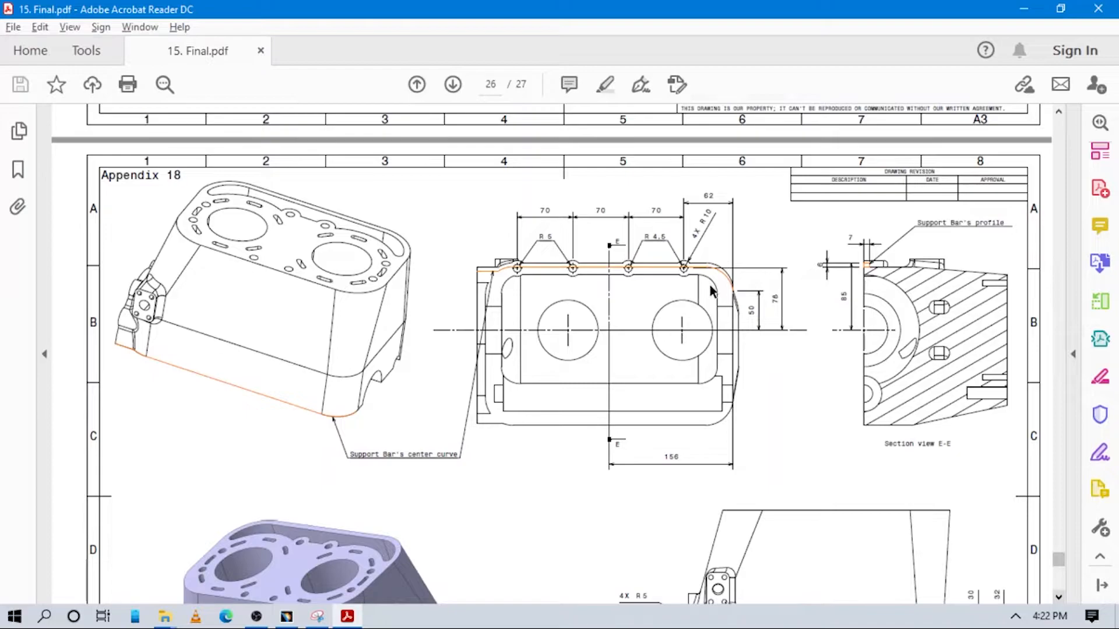
key("alt+Tab")
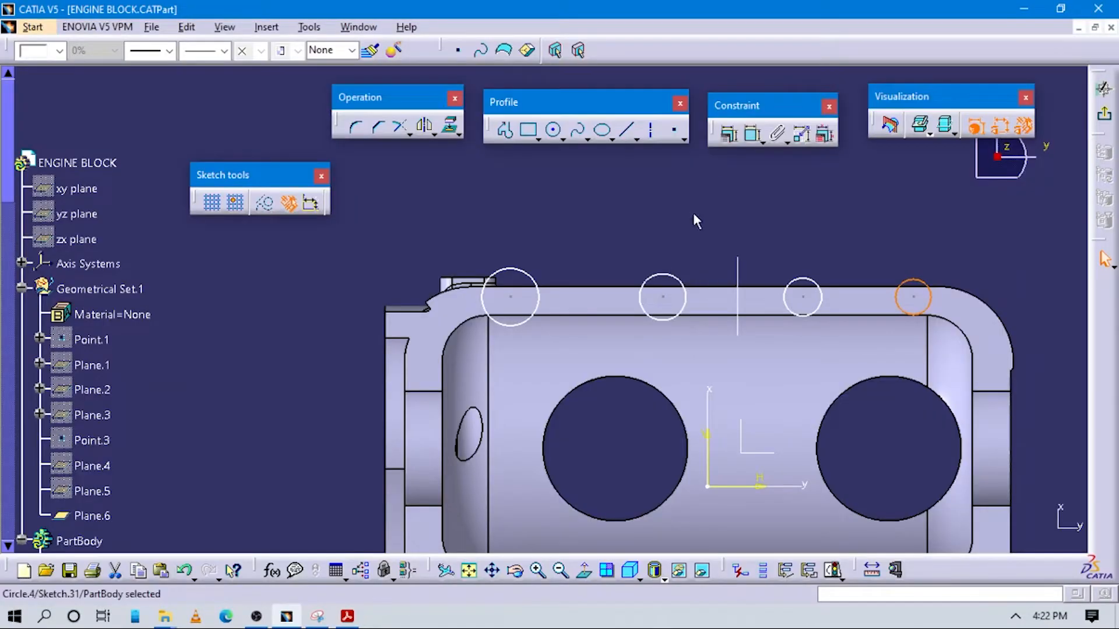
left_click(533, 275)
left_click(600, 234)
double_click(600, 234)
type("10")
key("Return")
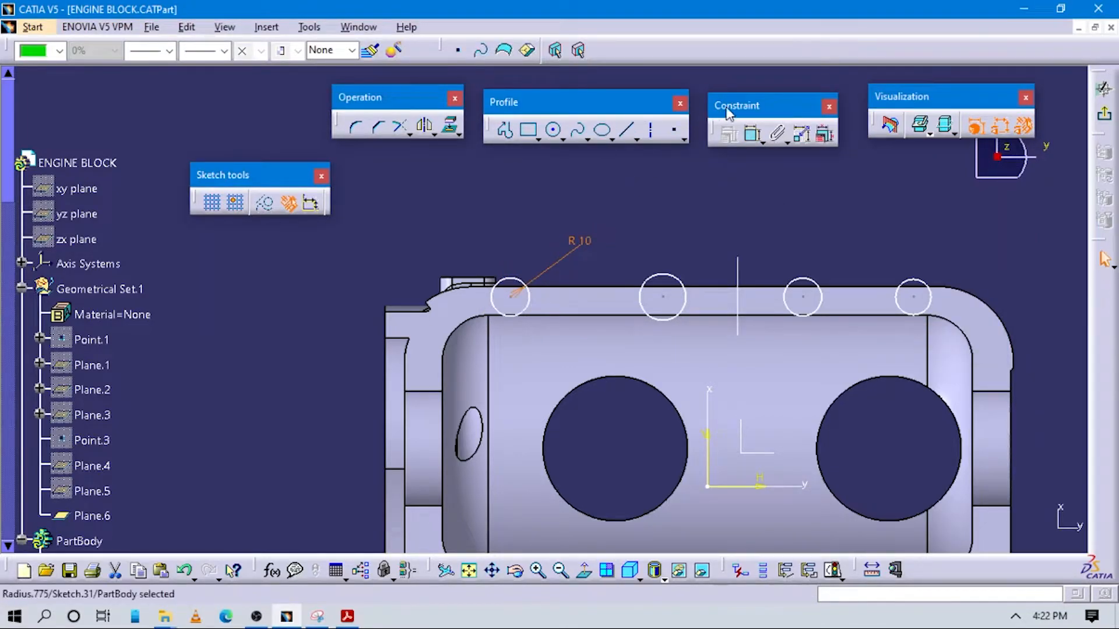
Constrain the radius of the second circle from the left to 10 mm
left_click(753, 133)
left_click(678, 281)
left_click(712, 239)
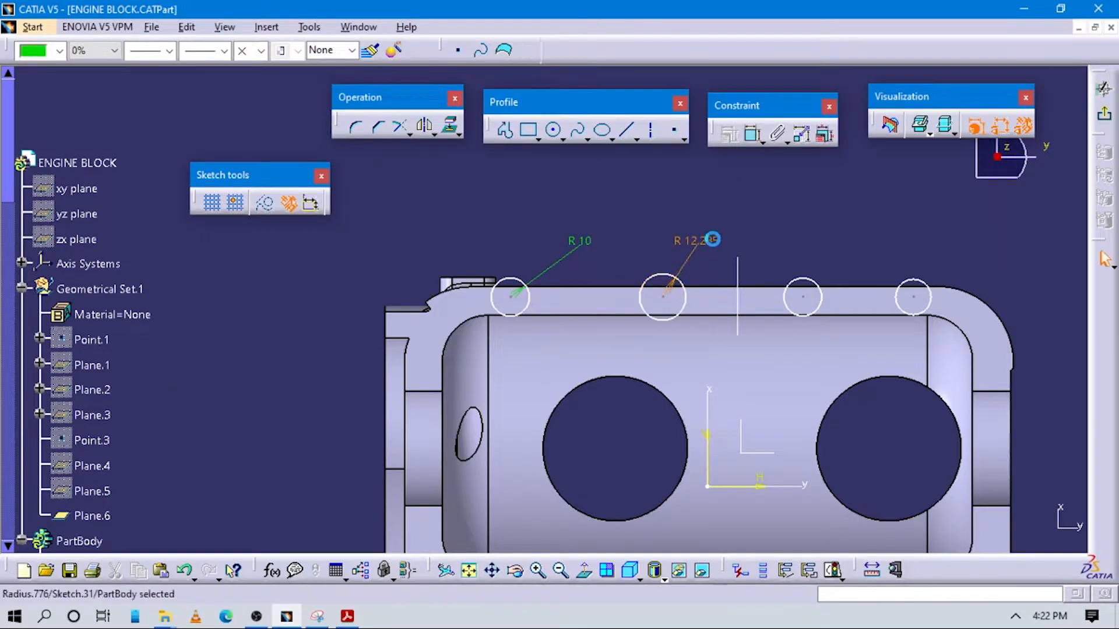
double_click(713, 239)
type("10")
key("Return")
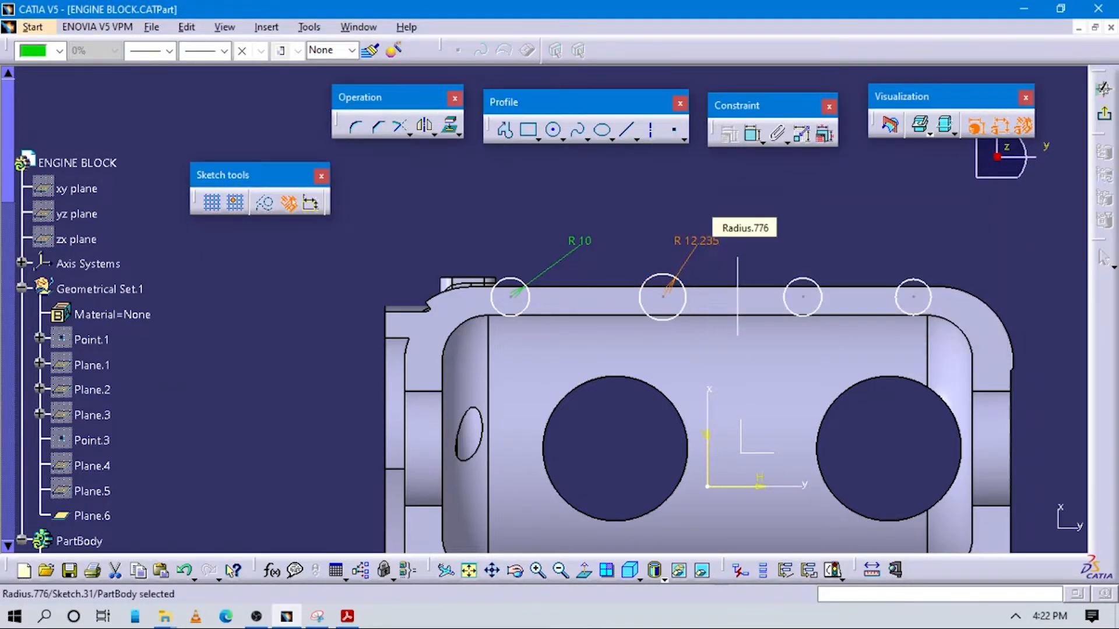
Constrain the radius of the third circle from the left to 10 mm
left_click(802, 299)
left_click(835, 241)
double_click(834, 241)
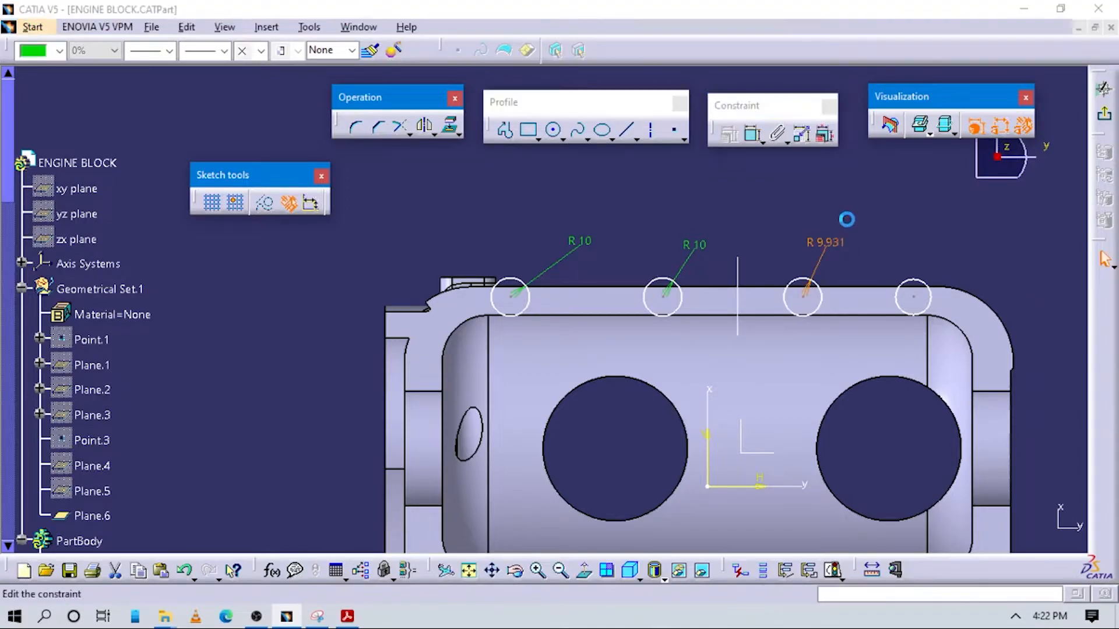
type("10mm")
key("Return")
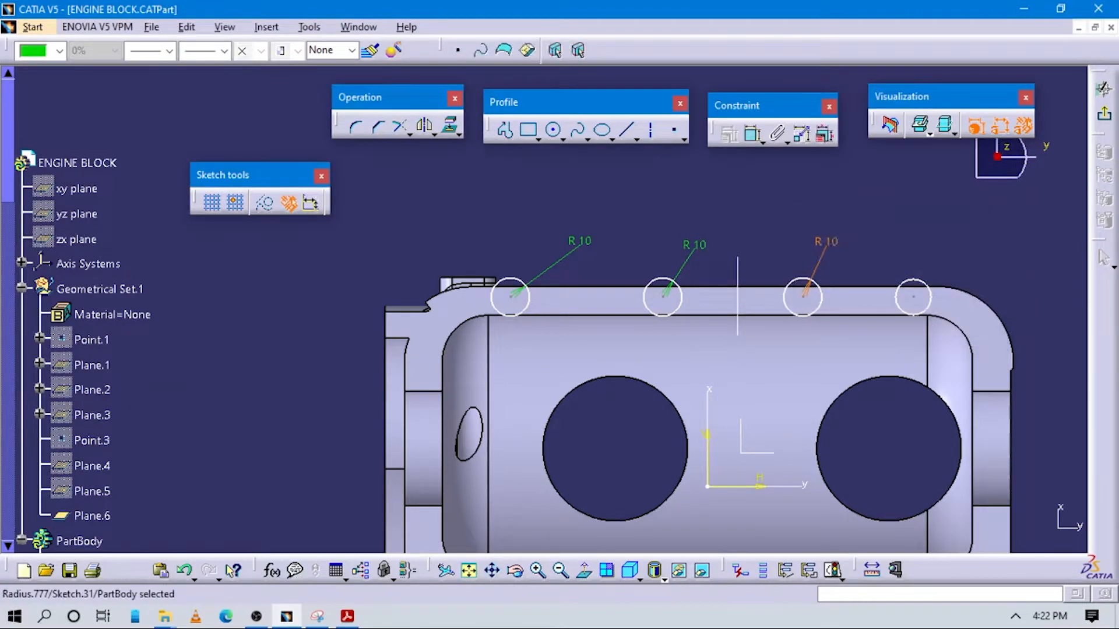
Constrain the rightmost circle's radius to 10 mm
left_click(753, 135)
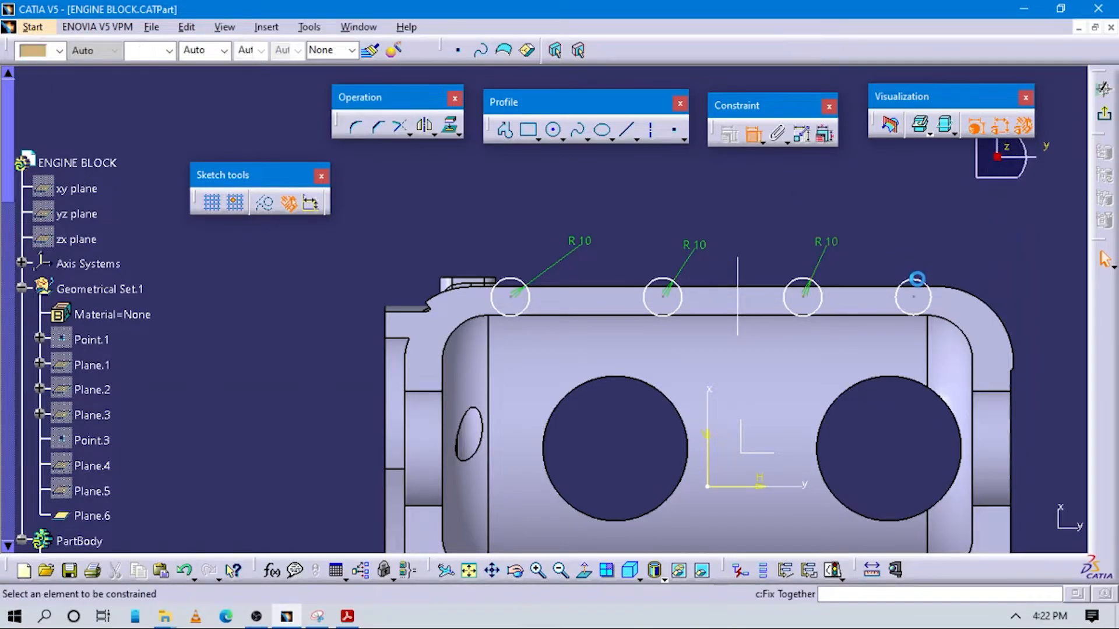
left_click(933, 263)
left_click(930, 233)
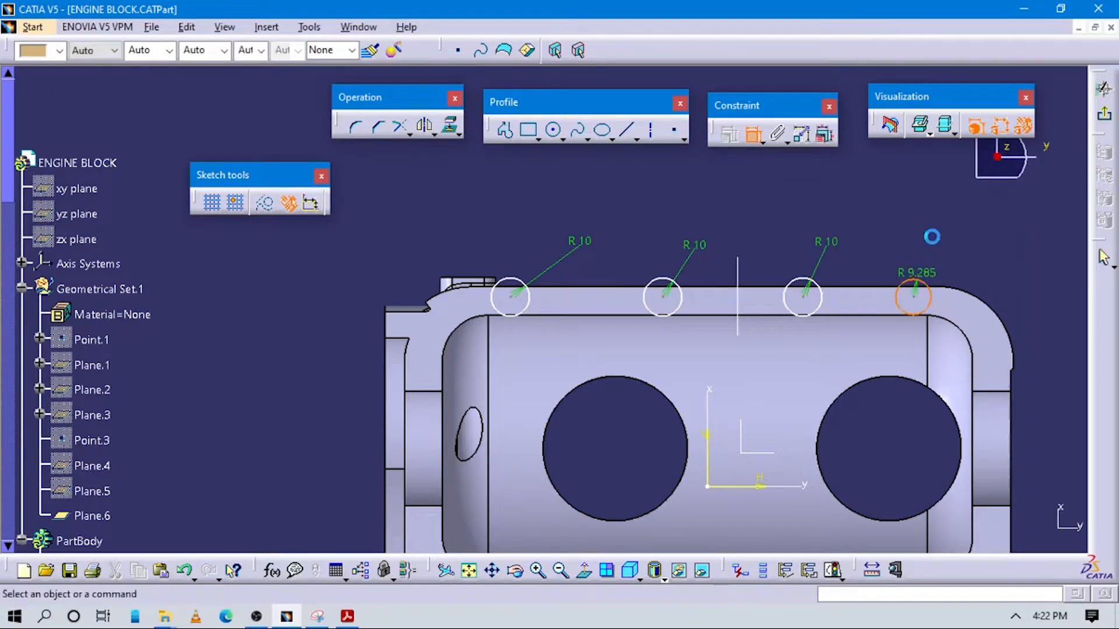
double_click(930, 233)
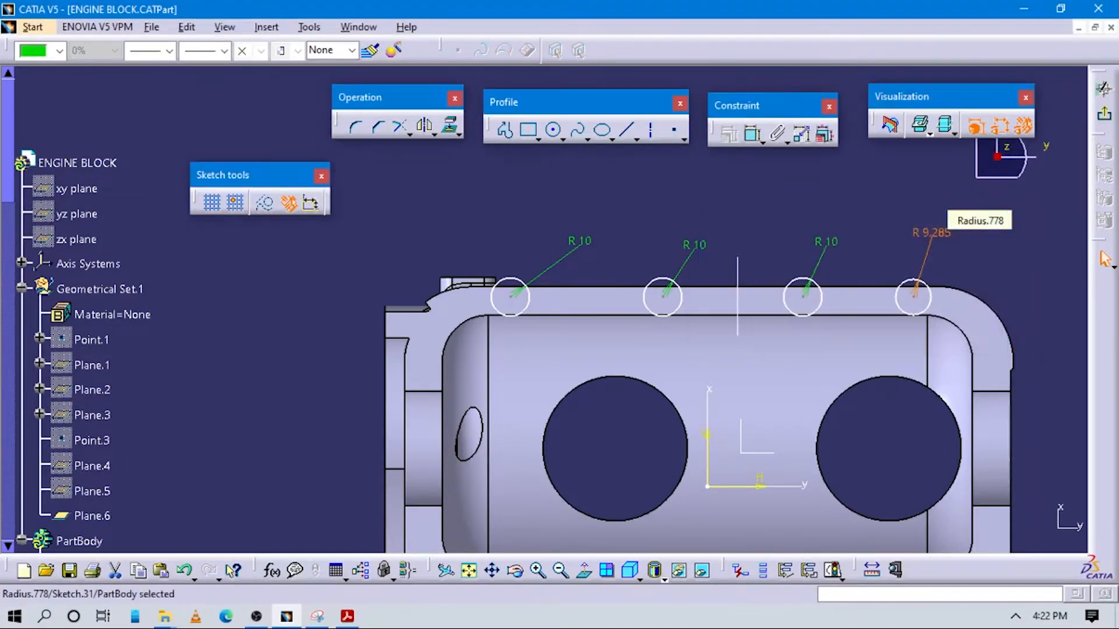
left_click(795, 198)
Check the boss spacing in the PDF and set the distance between the first and second circle centres to 70 mm
left_click(751, 138)
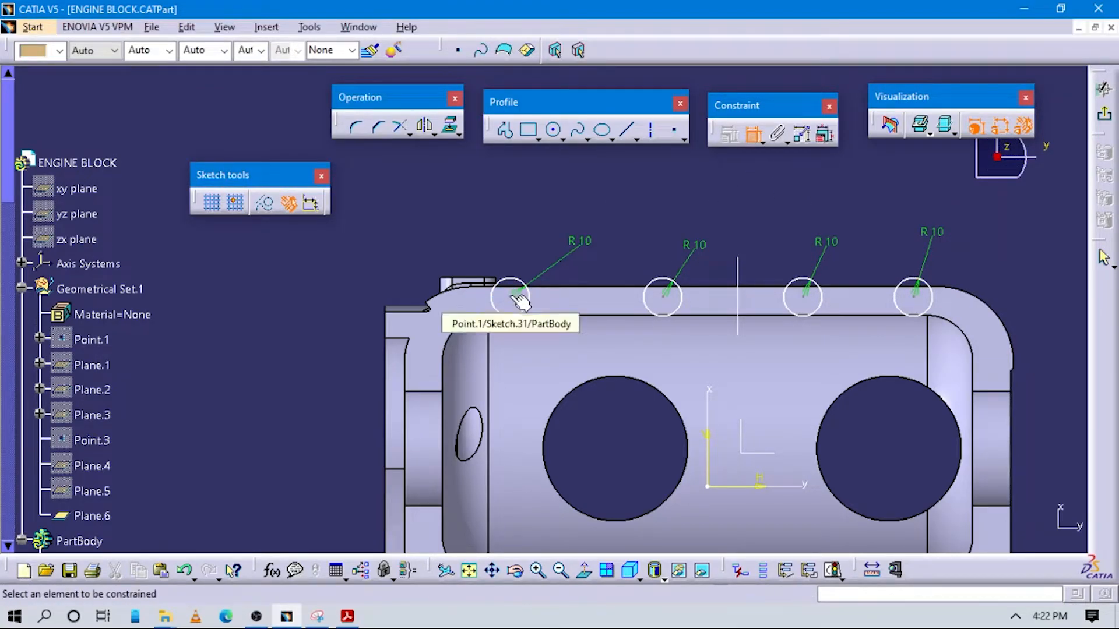
key("alt+Tab")
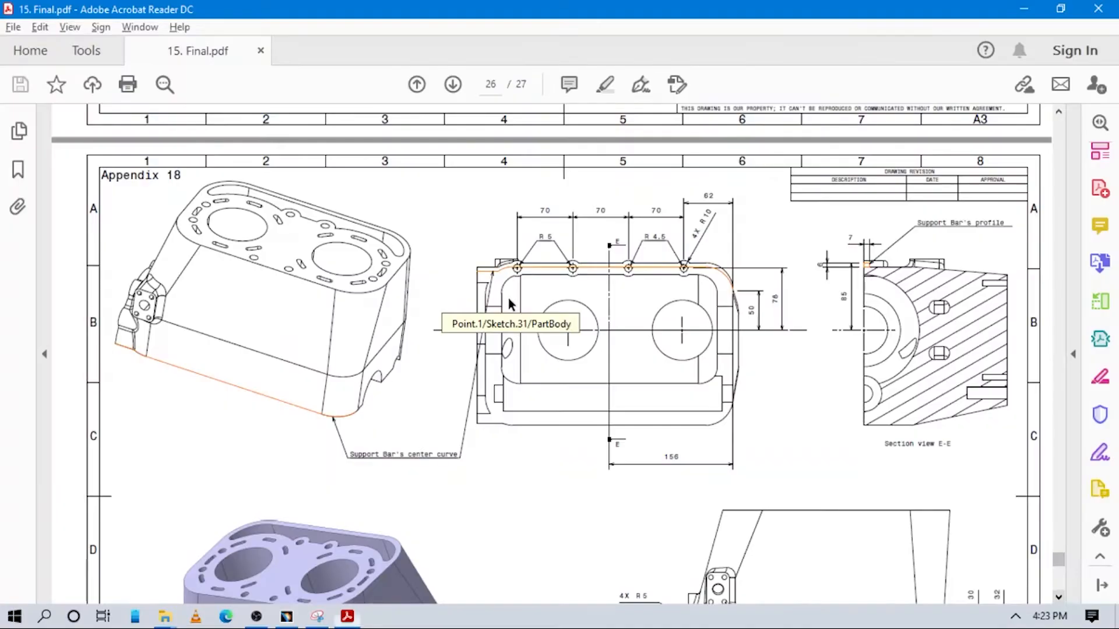
key("alt+Tab")
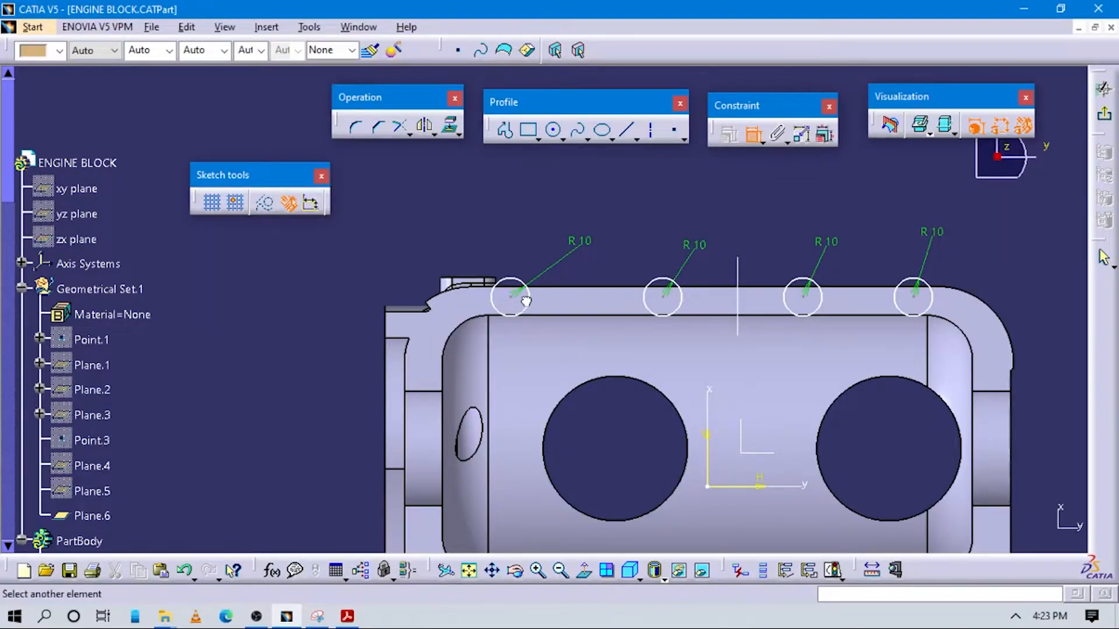
left_click(670, 304)
left_click(600, 226)
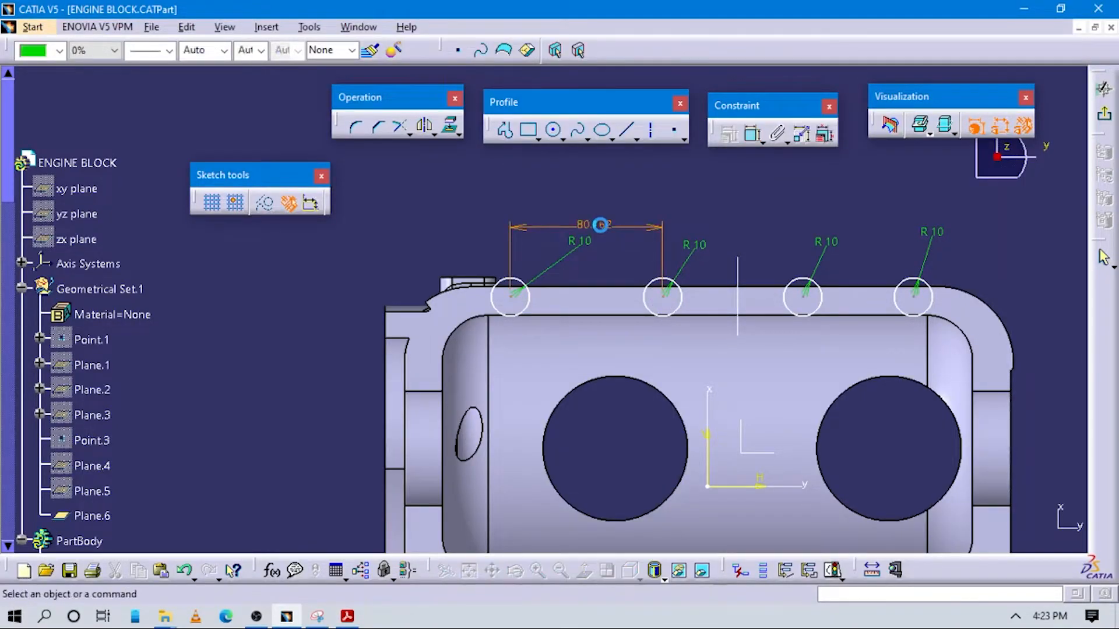
double_click(603, 226)
type("70")
key("Return")
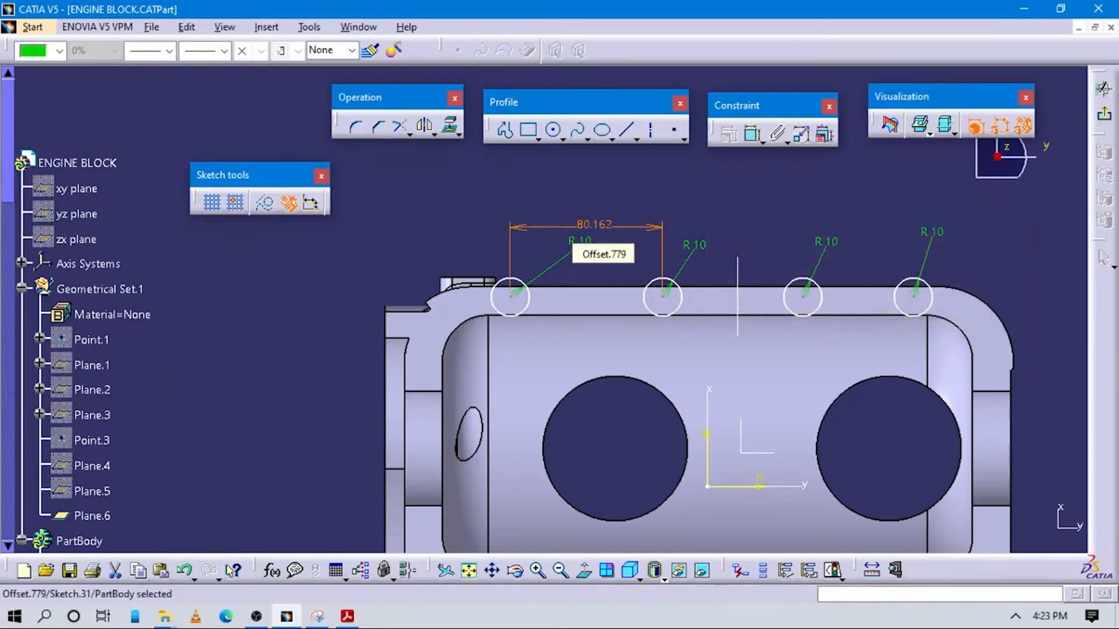
Check the spacing in the PDF and set the distance between the second and third circle centres to 70 mm
left_click(753, 134)
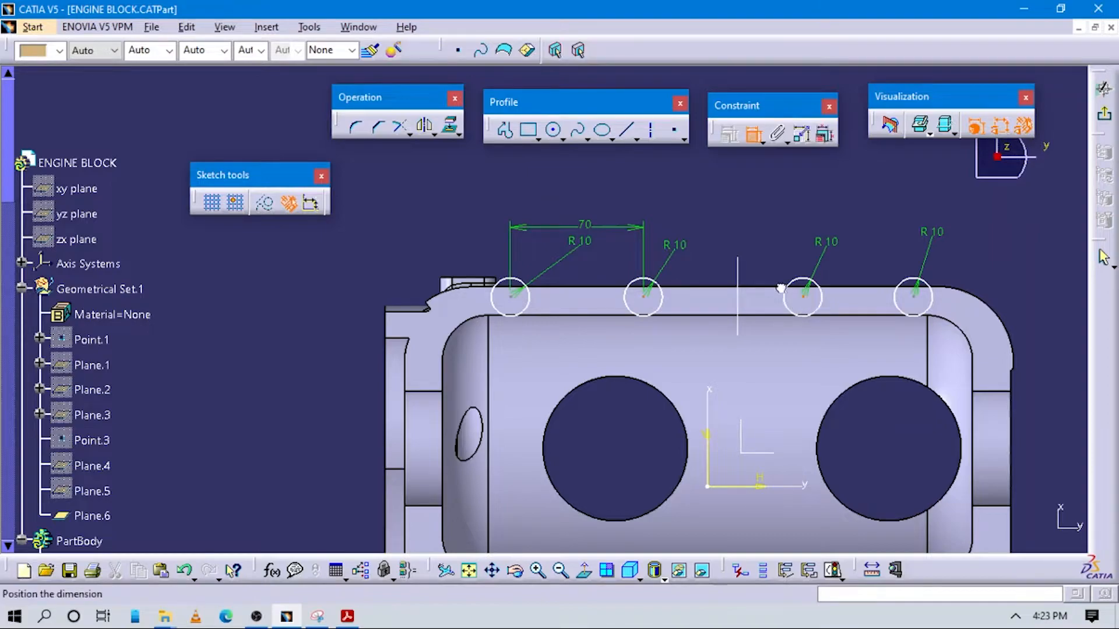
left_click(737, 248)
double_click(738, 247)
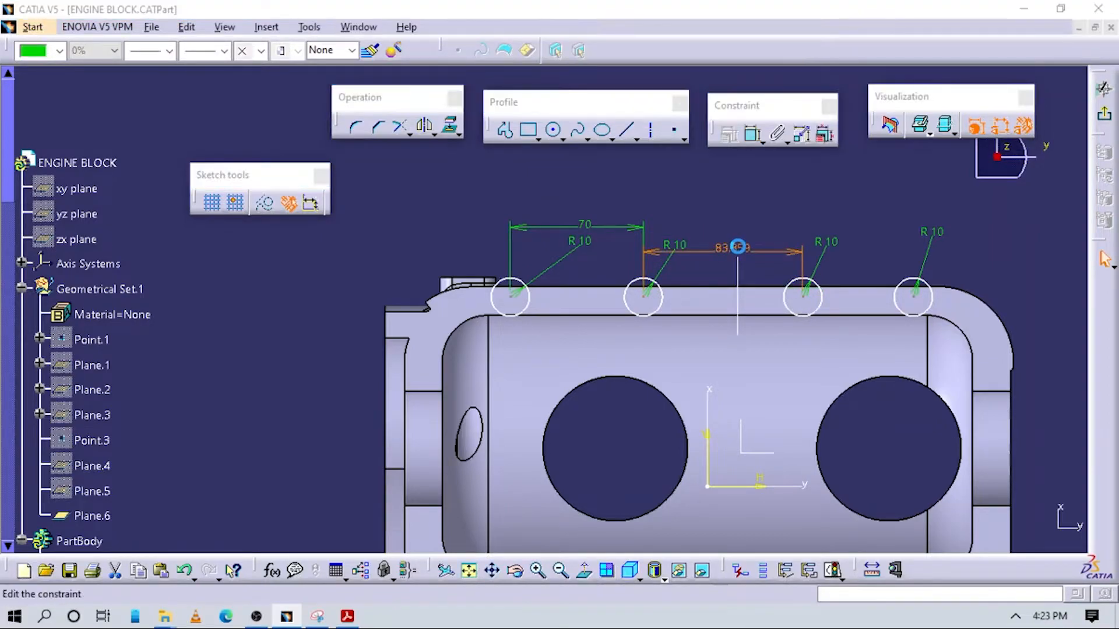
key("alt+Tab")
key("alt+Tab")
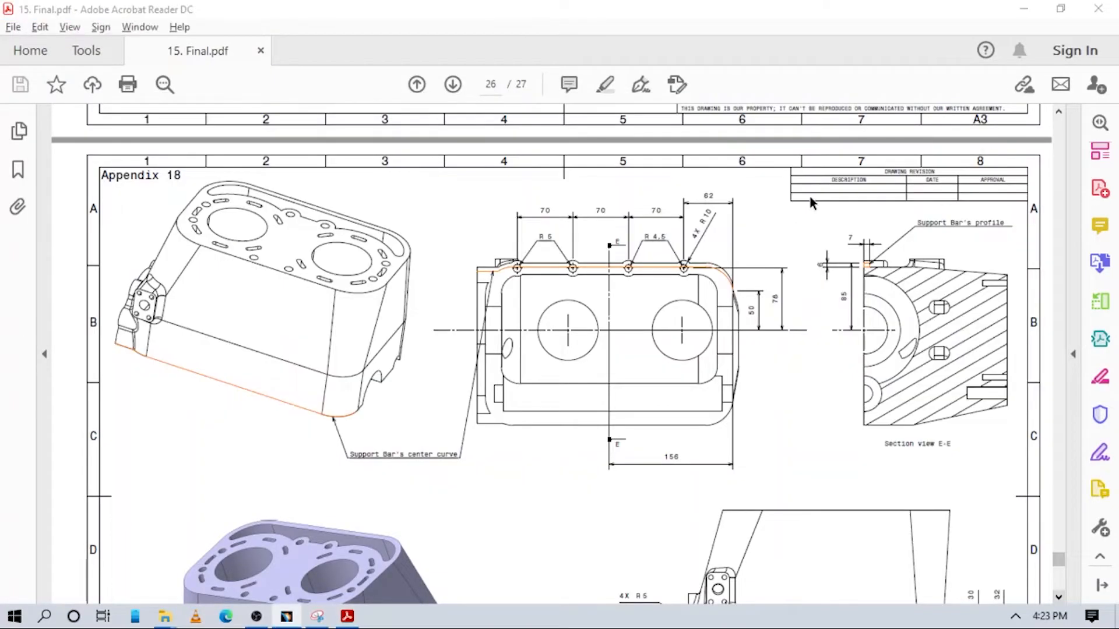
type("70")
key("Return")
Dimension the distance between the third and rightmost circle centres as 70 mm
left_click(755, 137)
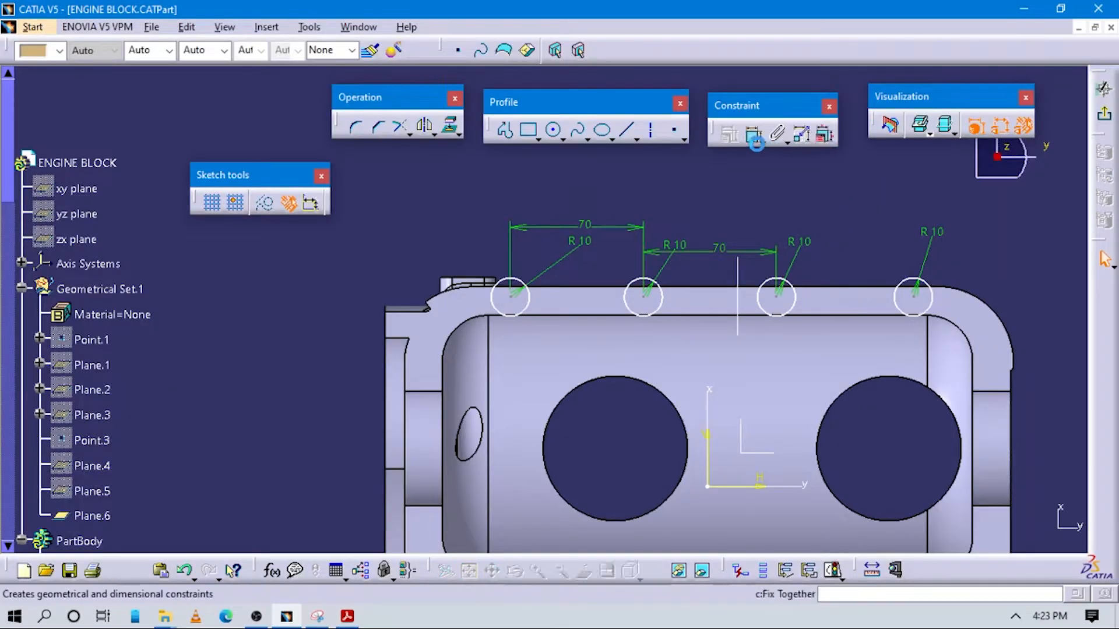
left_click(777, 296)
left_click(915, 295)
left_click(862, 256)
double_click(861, 255)
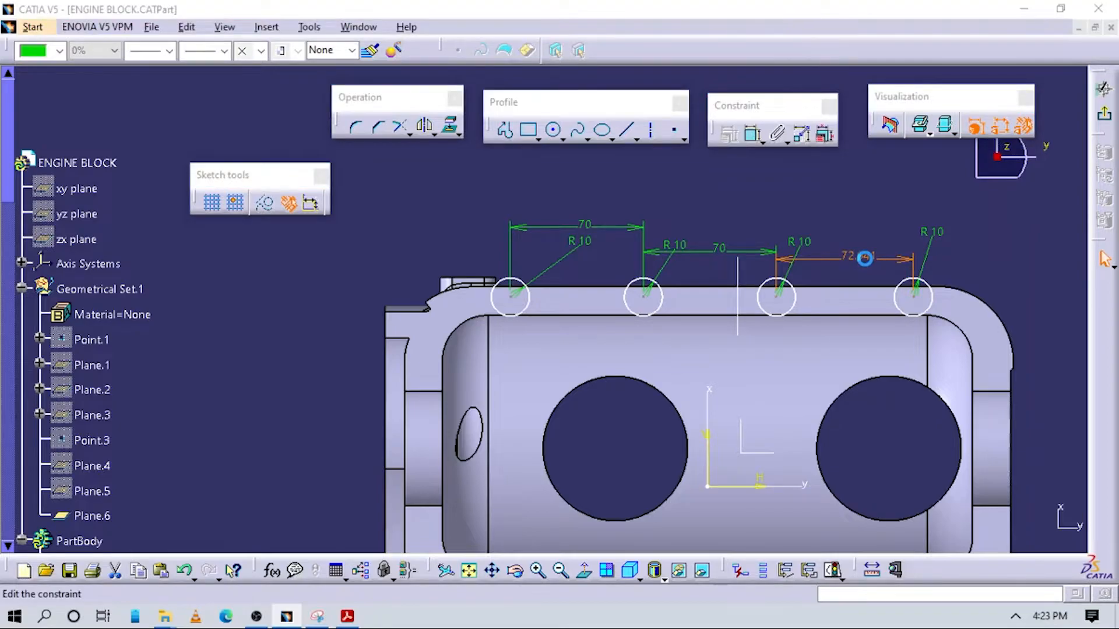
key("Return")
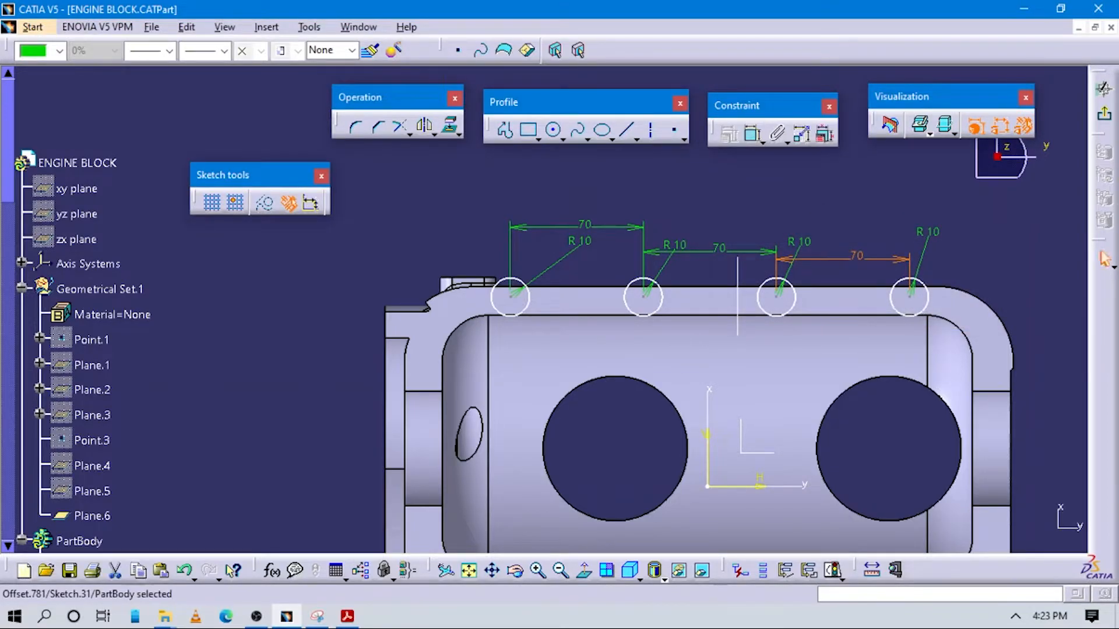
left_click(856, 211)
Constrain the rightmost circle's centre to 62 mm from the block's right outer edge
left_click(753, 133)
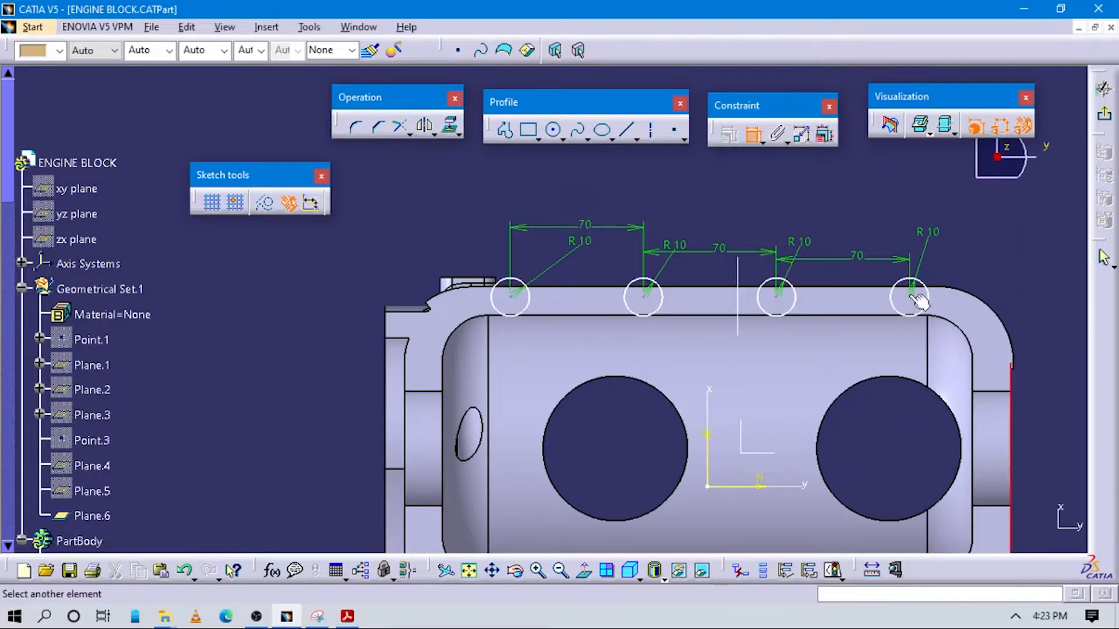
left_click(980, 244)
double_click(982, 243)
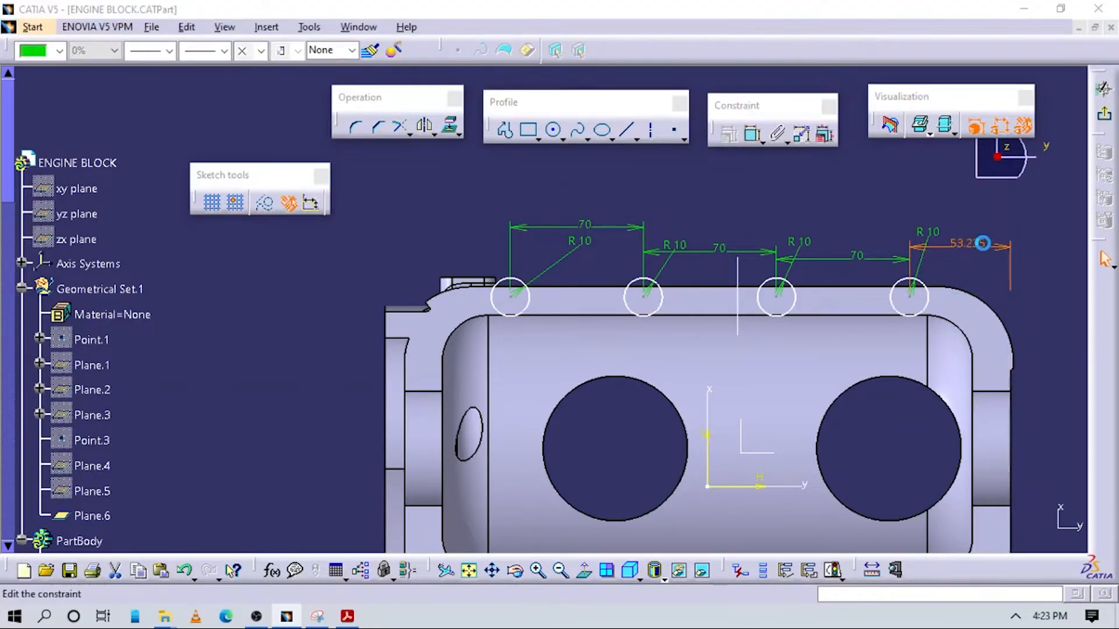
type("62")
key("Return")
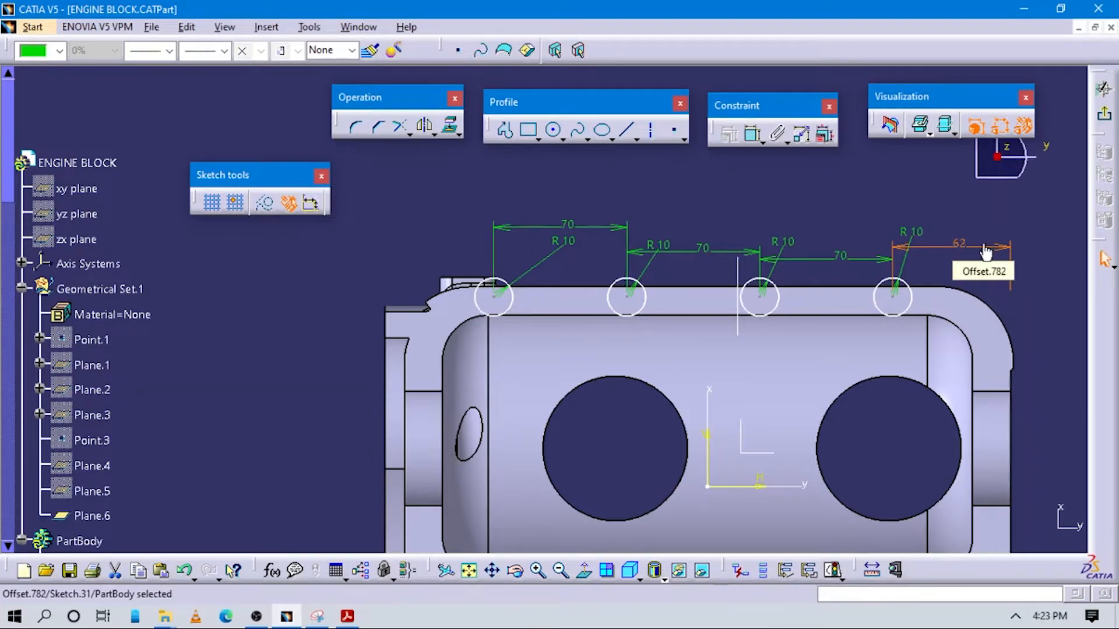
left_click(962, 219)
Check the circle alignment in the PDF's Appendix 18, and show Sketch.29 under Rib.3 as the reference centre curve
key("alt+Tab")
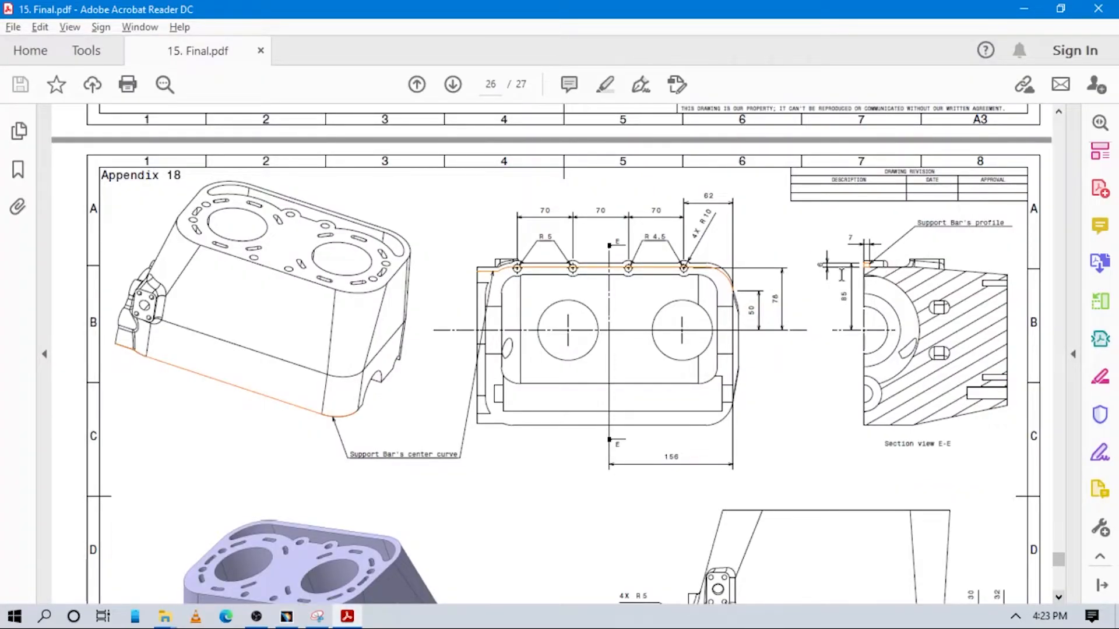
key("alt+Tab")
scroll(195, 381, "down", 5)
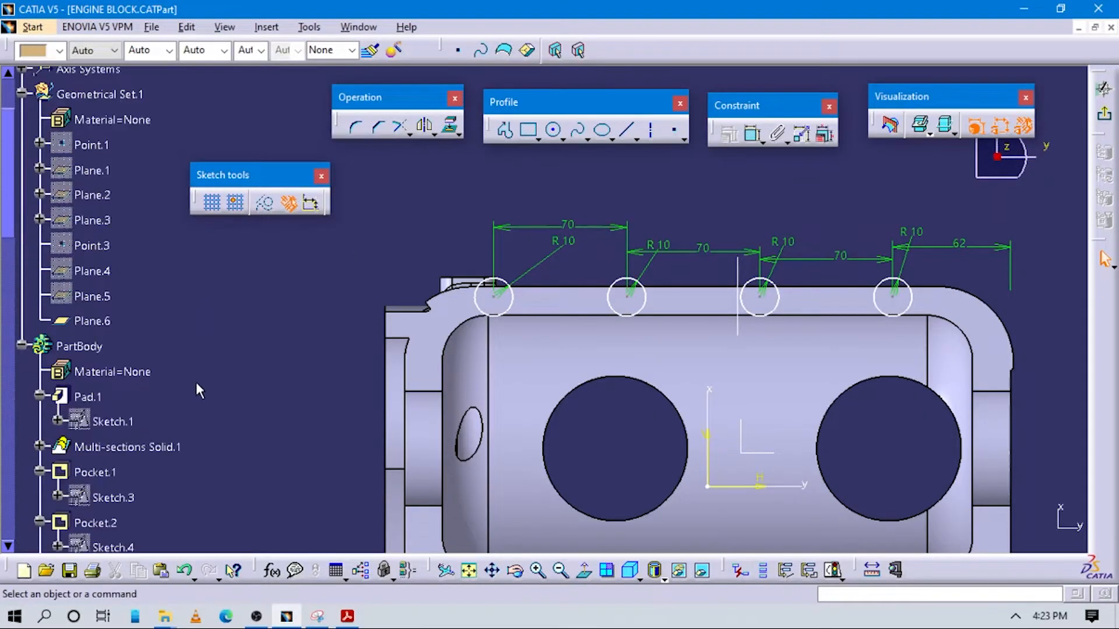
scroll(198, 388, "down", 15)
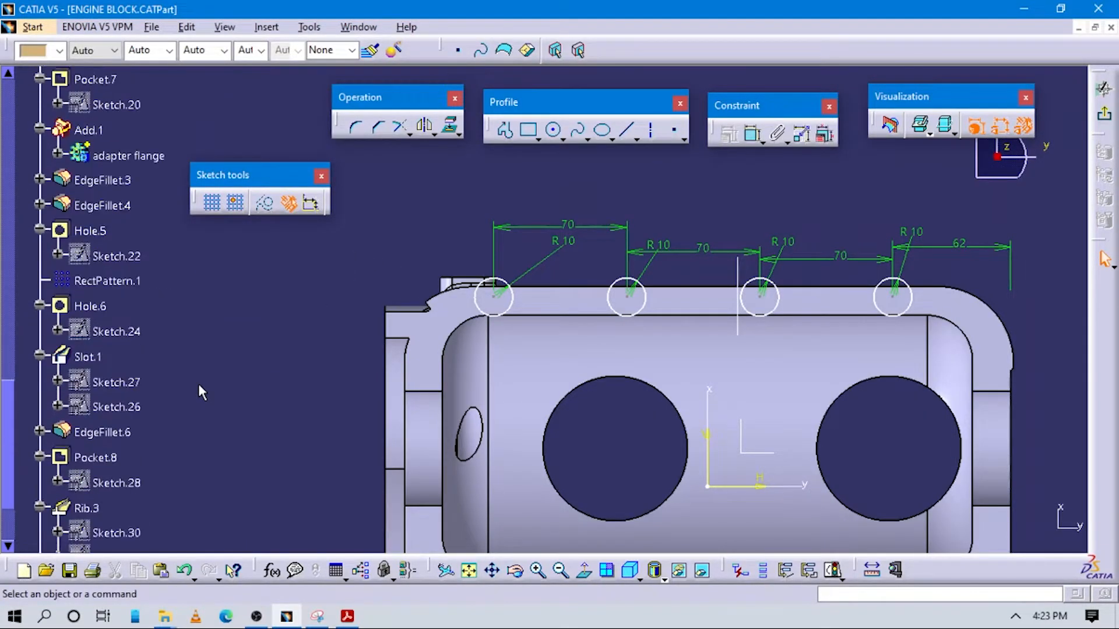
scroll(198, 388, "down", 4)
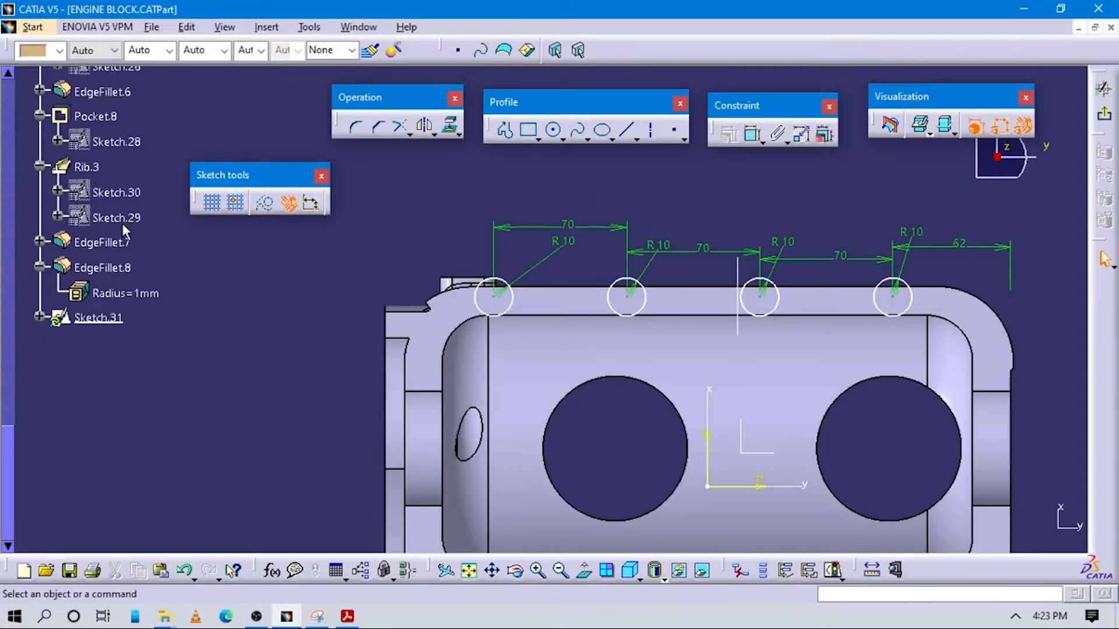
right_click(114, 218)
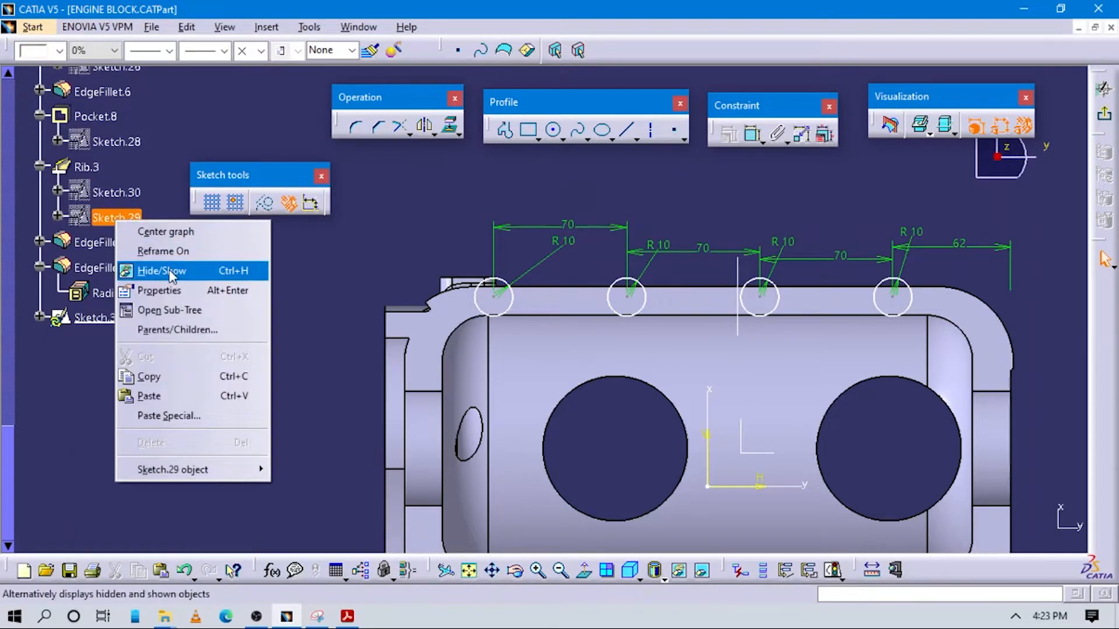
left_click(170, 271)
Make the leftmost circle's centre coincident with the straight line of the Sketch.29 centre curve
middle_click_drag(379, 387, 489, 232)
left_click(753, 137)
left_click(556, 277)
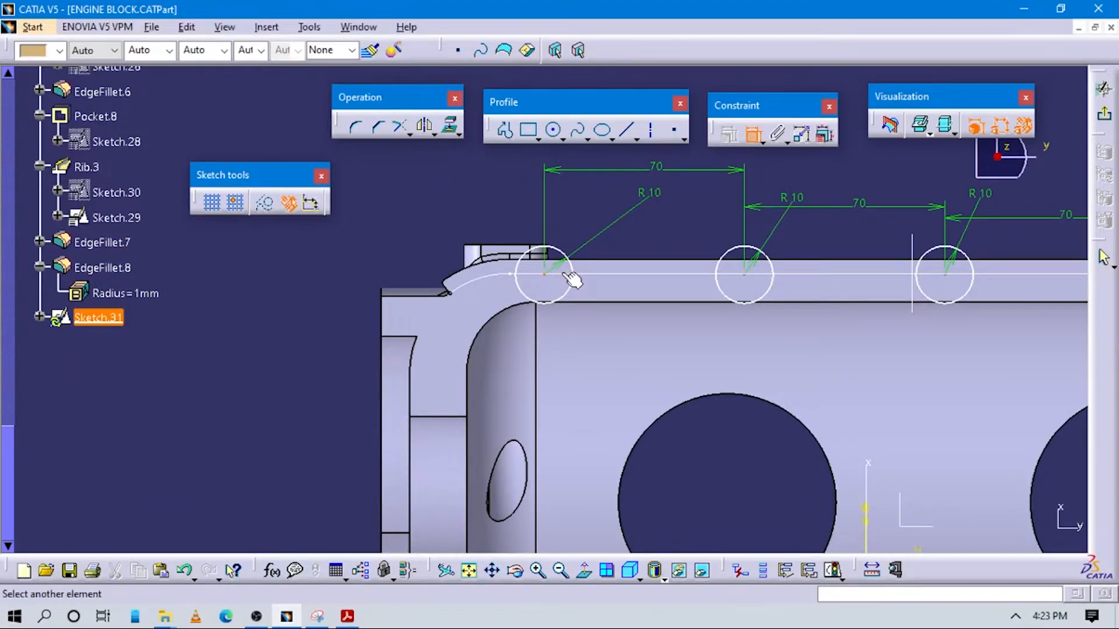
left_click(574, 275)
right_click(590, 302)
left_click(648, 454)
Make the centre of the second circle from the left coincident with the Sketch.29 line
middle_click_drag(719, 365, 683, 332)
left_click(754, 140)
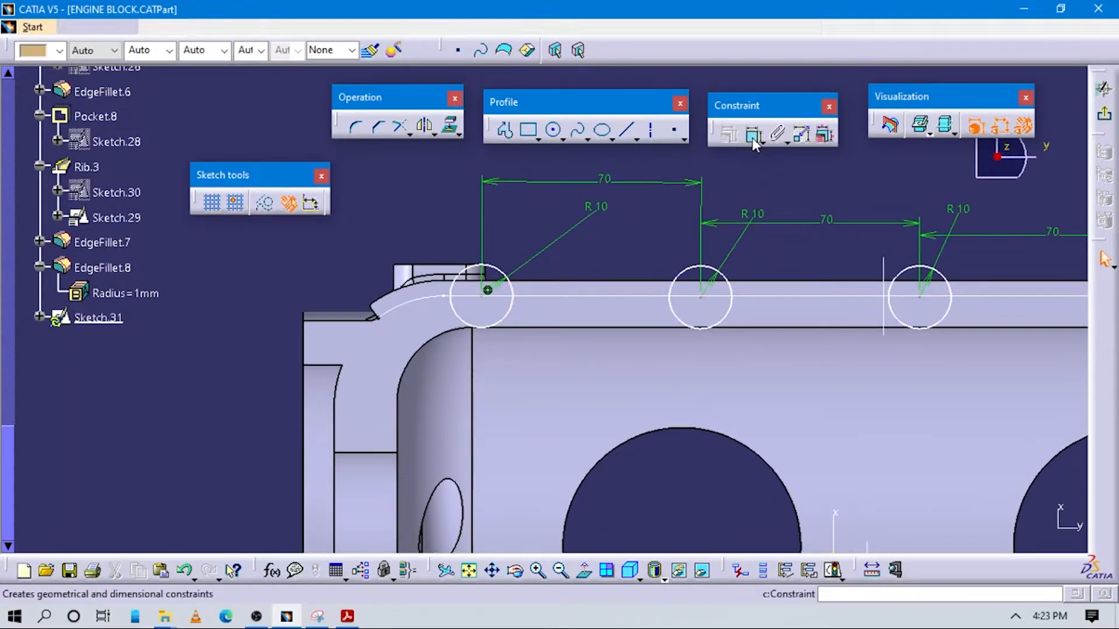
left_click(671, 296)
left_click(692, 297)
right_click(710, 354)
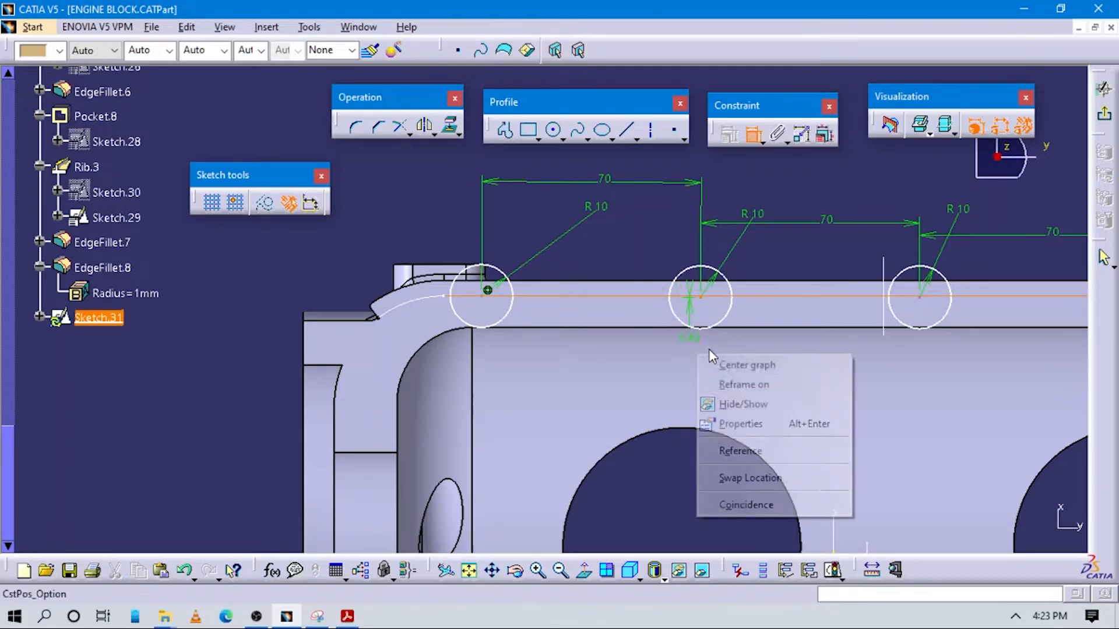
left_click(751, 505)
Make the centre of the third circle from the left coincident with the Sketch.29 line
middle_click_drag(703, 385, 585, 425)
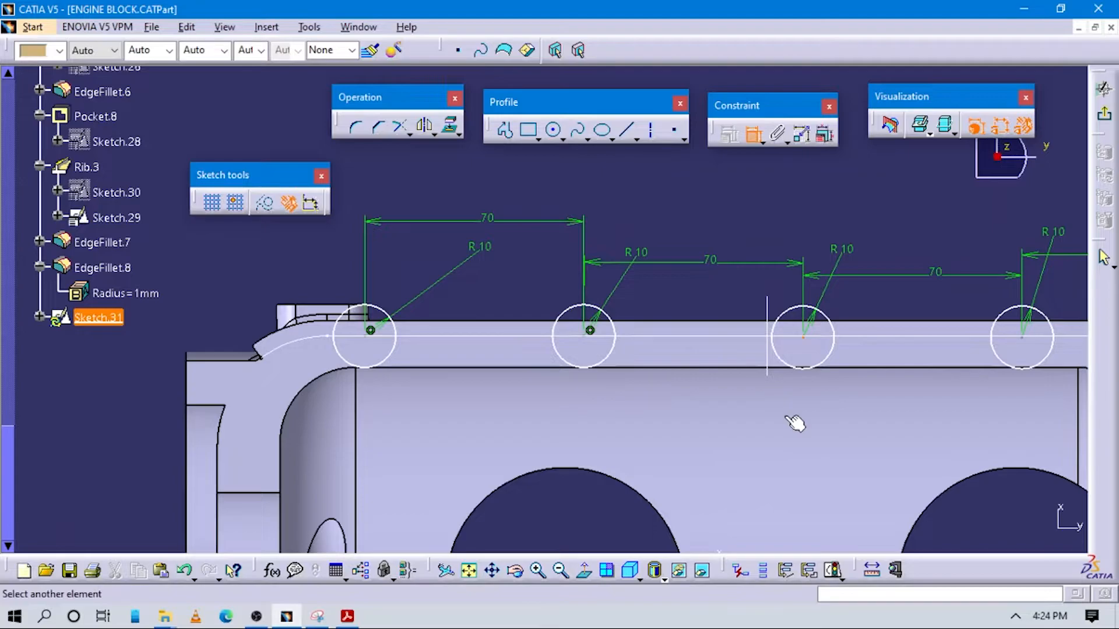
right_click(794, 441)
left_click(838, 430)
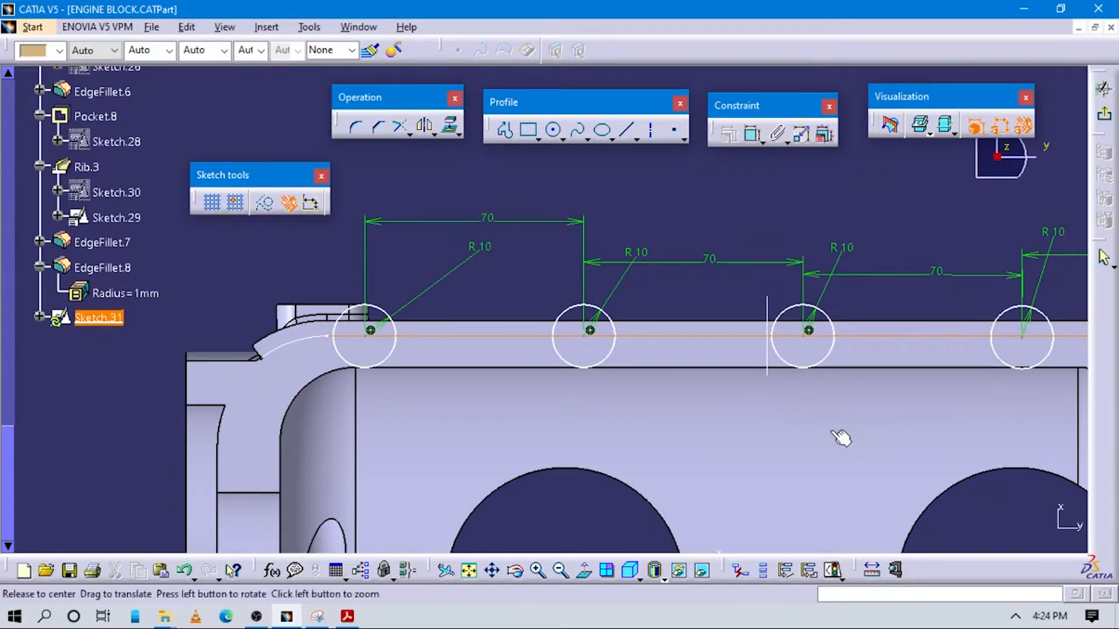
Make the rightmost circle's centre coincident with the Sketch.29 line
middle_click_drag(863, 436, 887, 398)
left_click(855, 364)
left_click(813, 364)
right_click(830, 442)
left_click(874, 429)
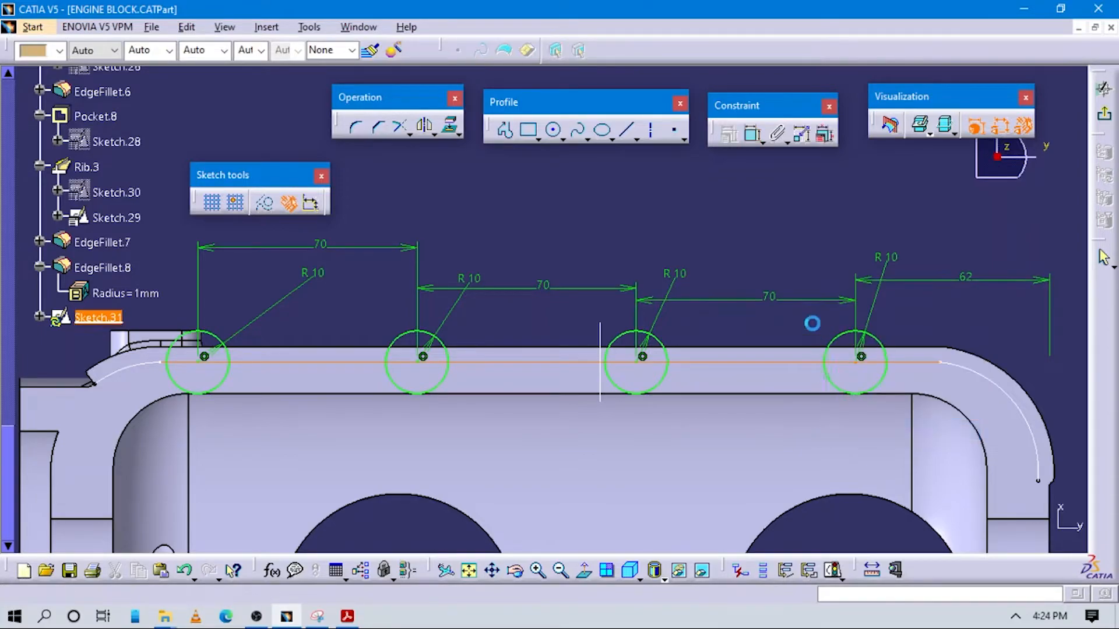
middle_click_drag(874, 441, 874, 441)
Review Appendix 18 in the PDF for the circles' vertical position and the boss details in the side view
mouse_move(679, 465)
middle_mouse_down()
mouse_move(869, 405)
mouse_move(737, 374)
mouse_move(747, 382)
middle_mouse_up()
key("alt+Tab")
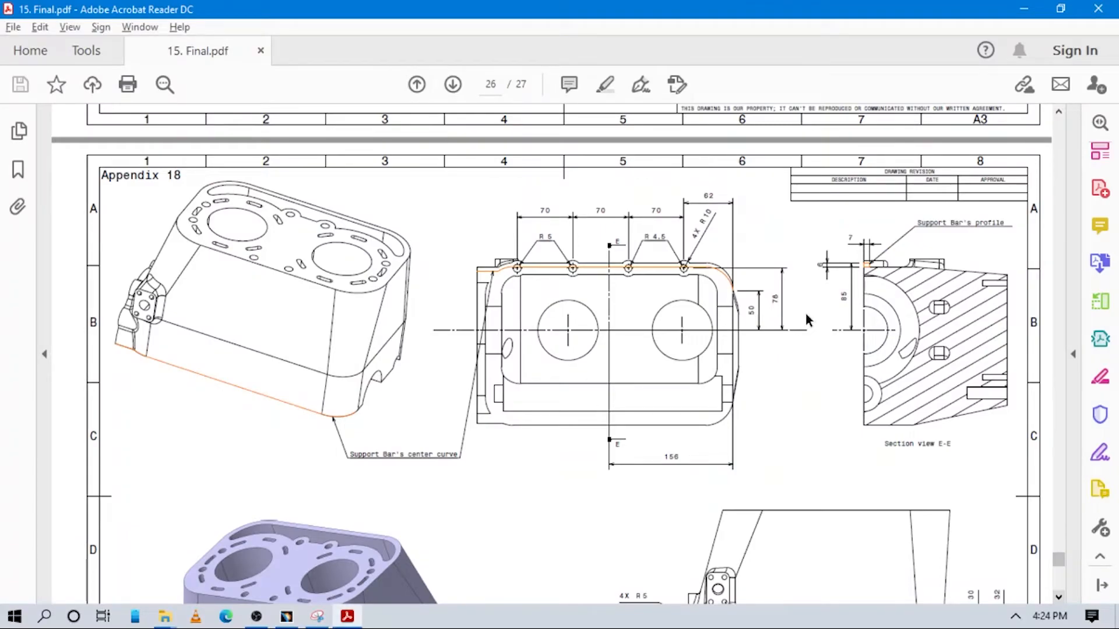
key("alt+Tab")
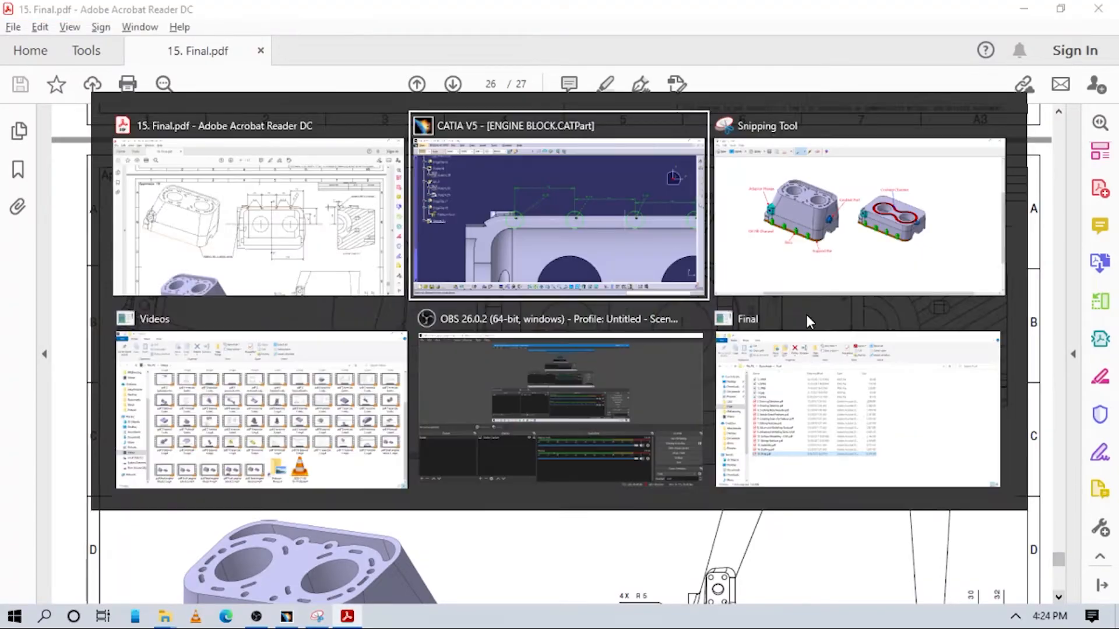
key("alt+Tab")
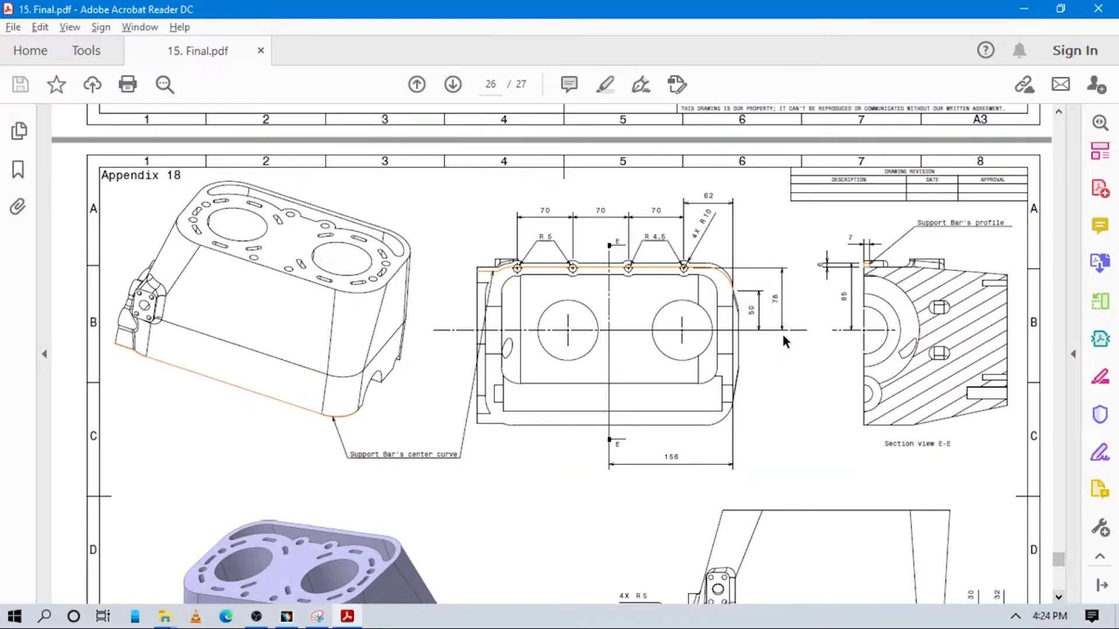
scroll(780, 344, "up", 3)
scroll(774, 357, "down", 3)
scroll(781, 358, "down", 3)
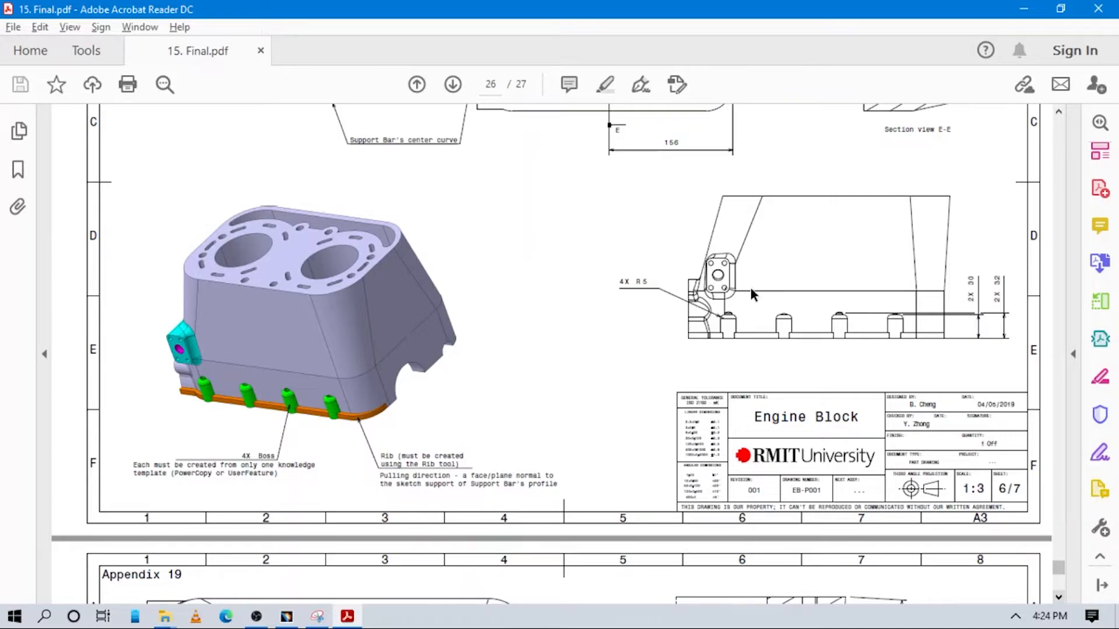
scroll(744, 315, "up", 2)
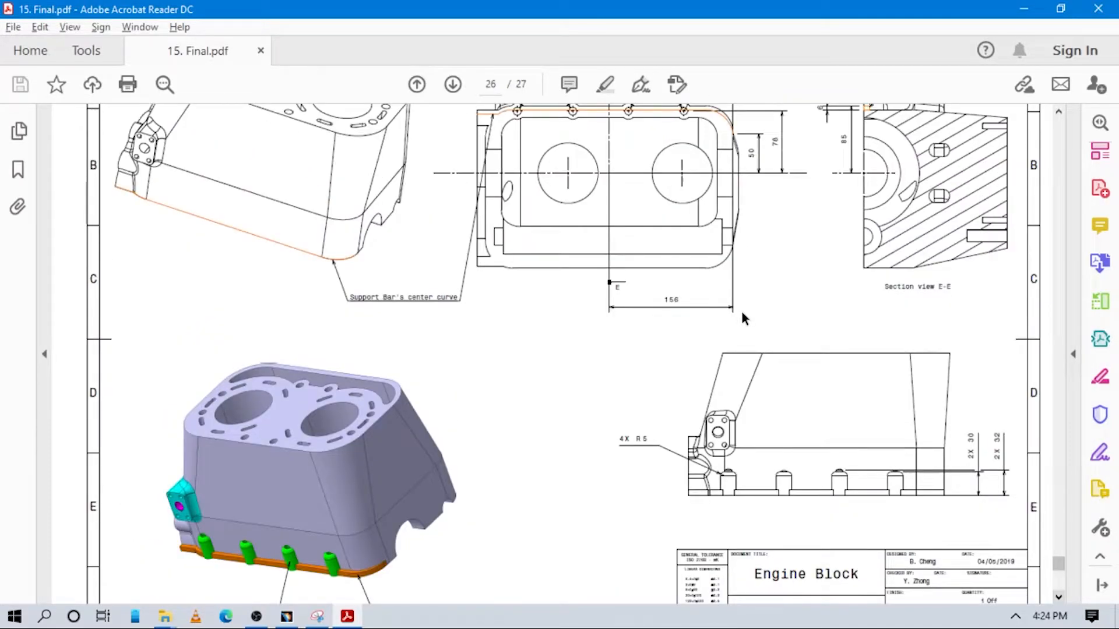
scroll(742, 318, "up", 1)
scroll(743, 317, "up", 1)
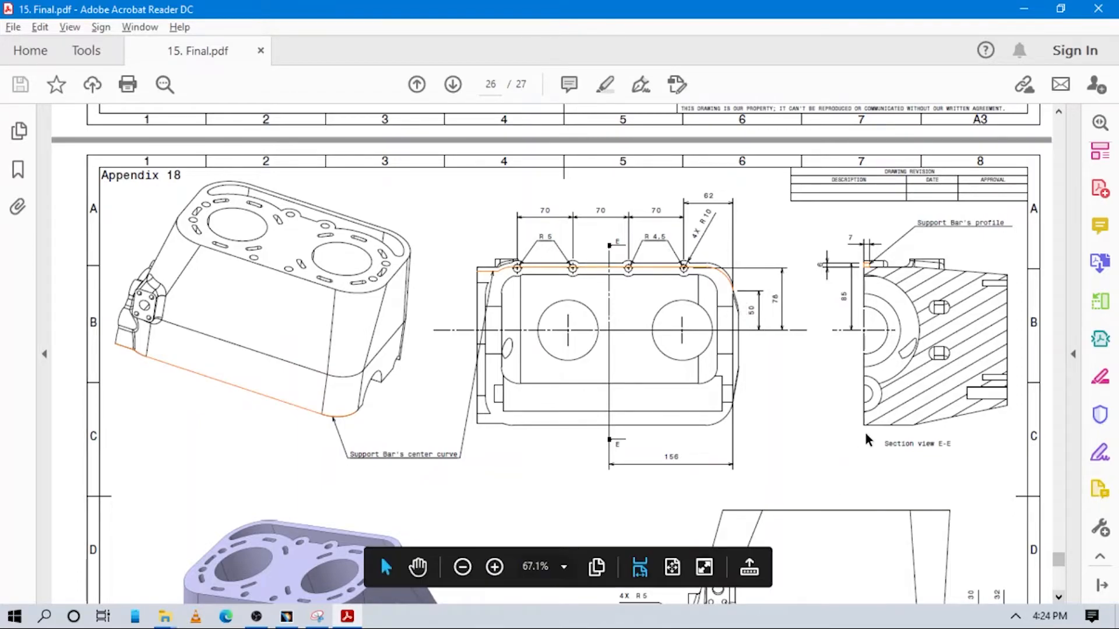
key("alt+Tab")
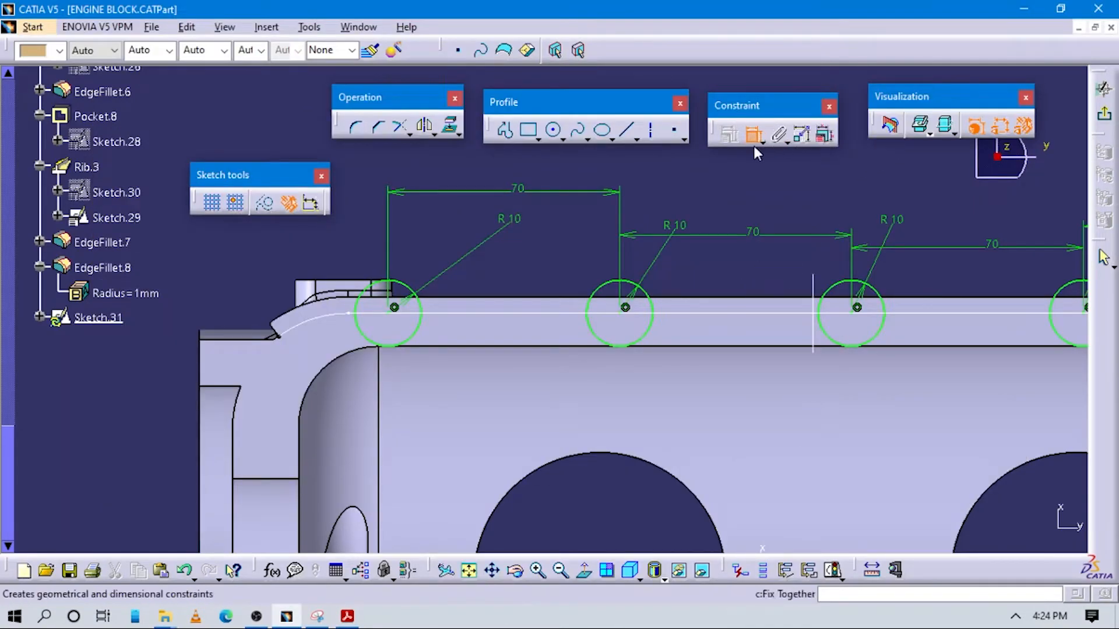
left_click(847, 318)
mouse_move(850, 318)
middle_mouse_down()
mouse_move(857, 344)
mouse_move(796, 448)
mouse_move(754, 434)
middle_mouse_up()
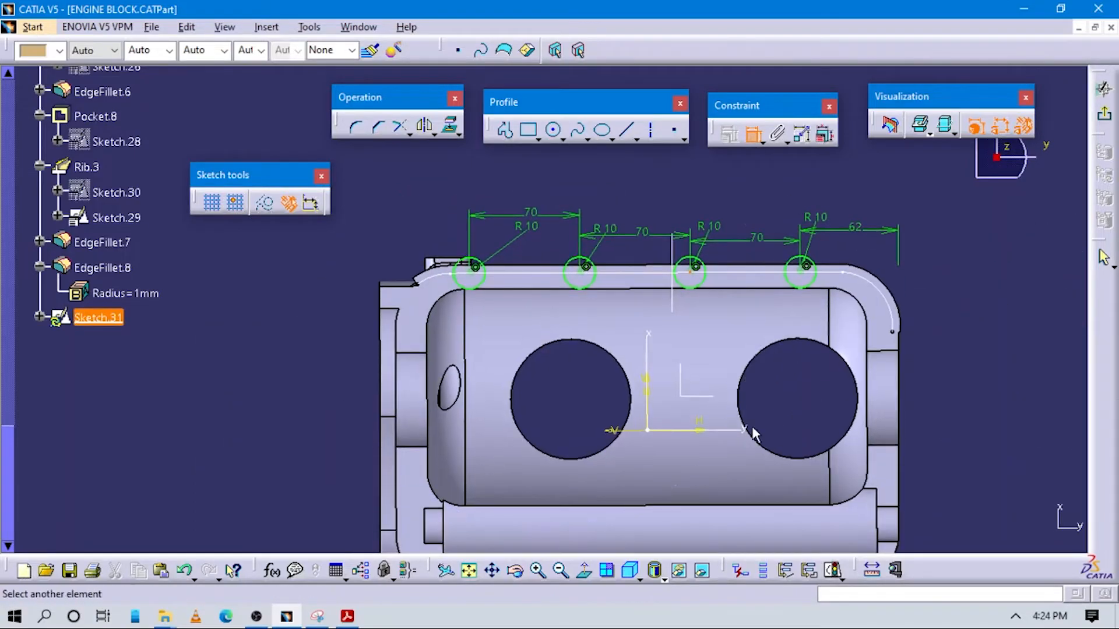
left_click(865, 397)
key("Escape")
Exit the four-circle sketch and check the boss heights in the side view of Appendix 18 in the PDF
middle_click_drag(942, 301, 946, 325)
middle_click_drag(746, 340, 950, 319)
left_click(1104, 115)
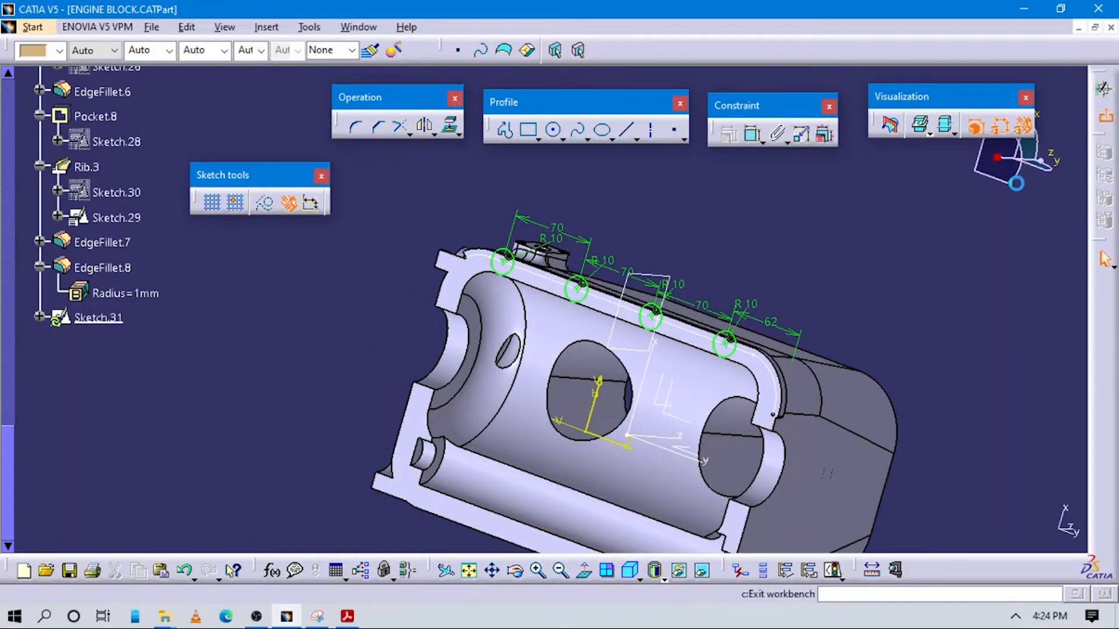
key("alt+Tab")
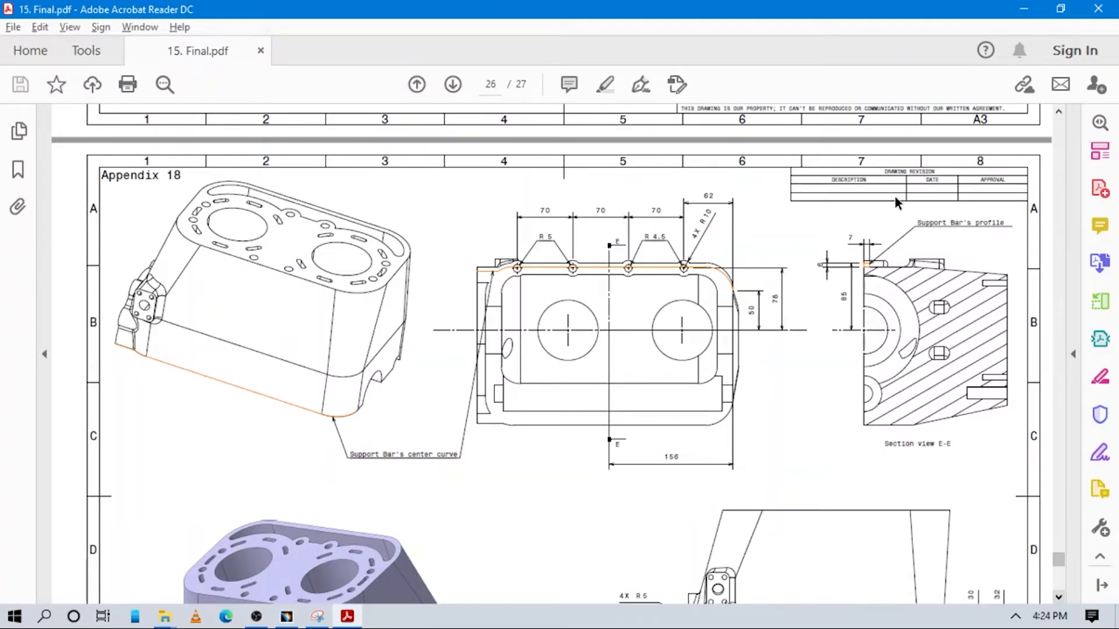
scroll(880, 265, "down", 4)
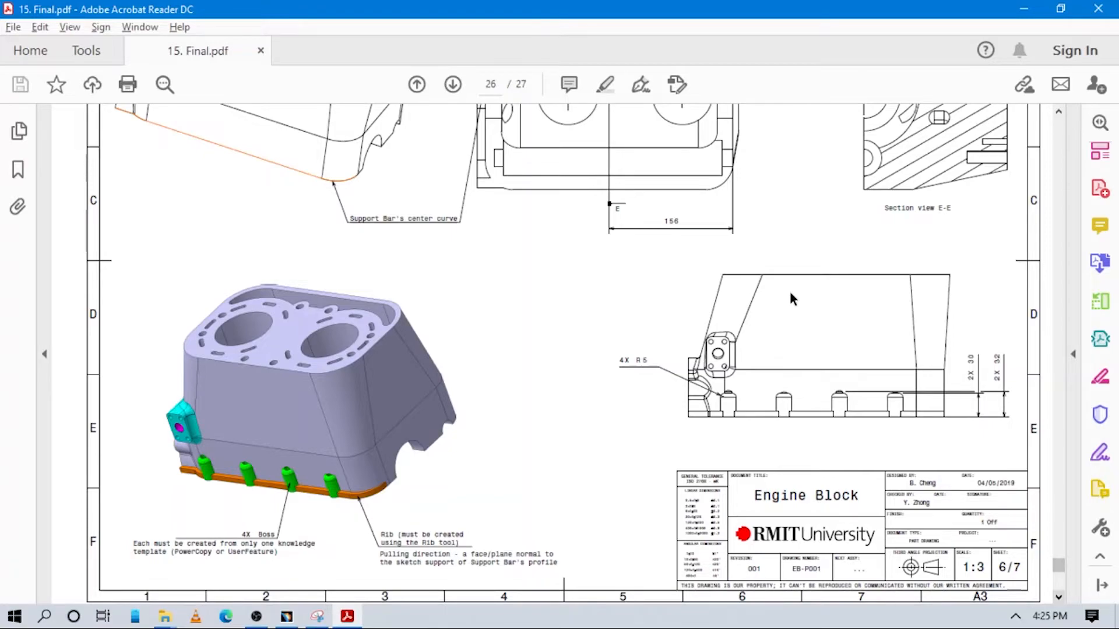
key("alt+Tab")
Pad the four circles of Sketch.31 to a length of 30 mm and inspect the bosses along the block's wall
middle_click_drag(703, 236, 439, 183)
left_click(280, 130)
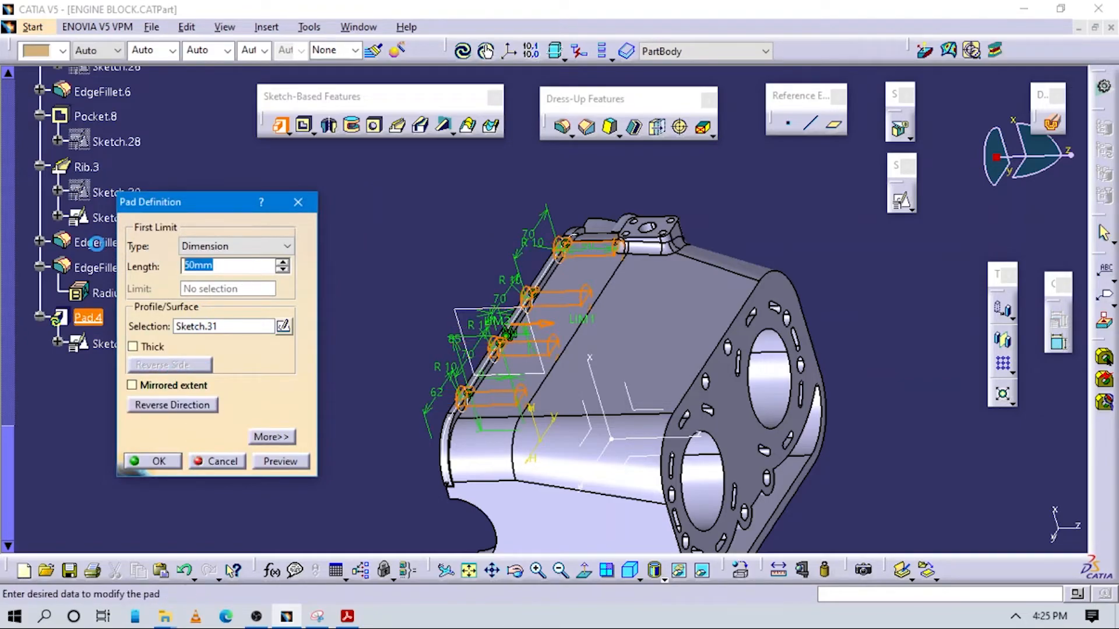
type("30")
key("Return")
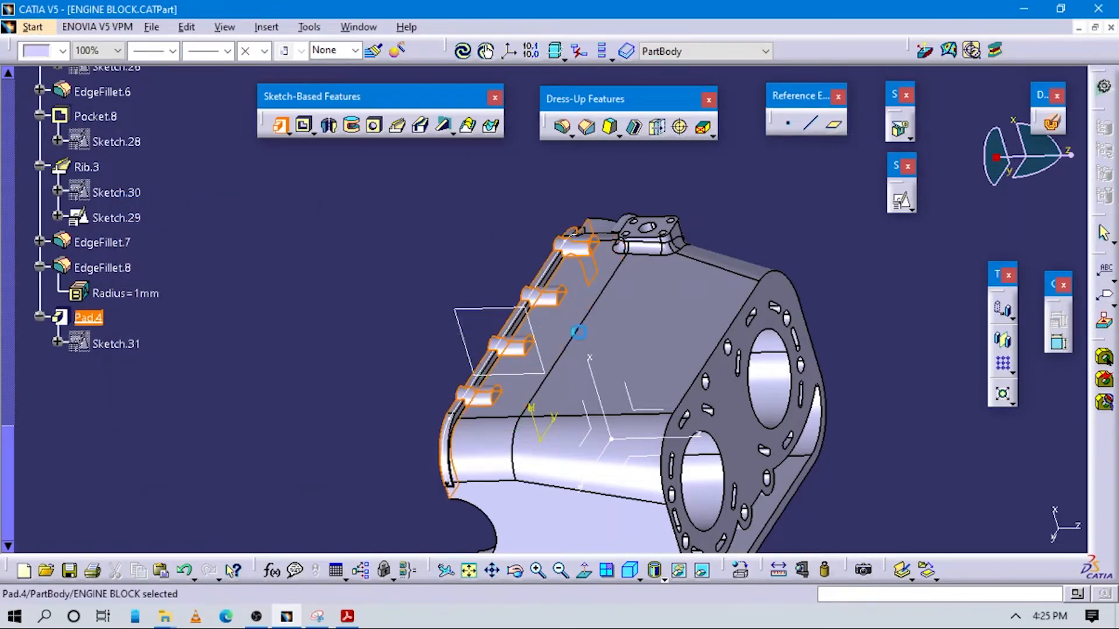
middle_click_drag(609, 302, 557, 384)
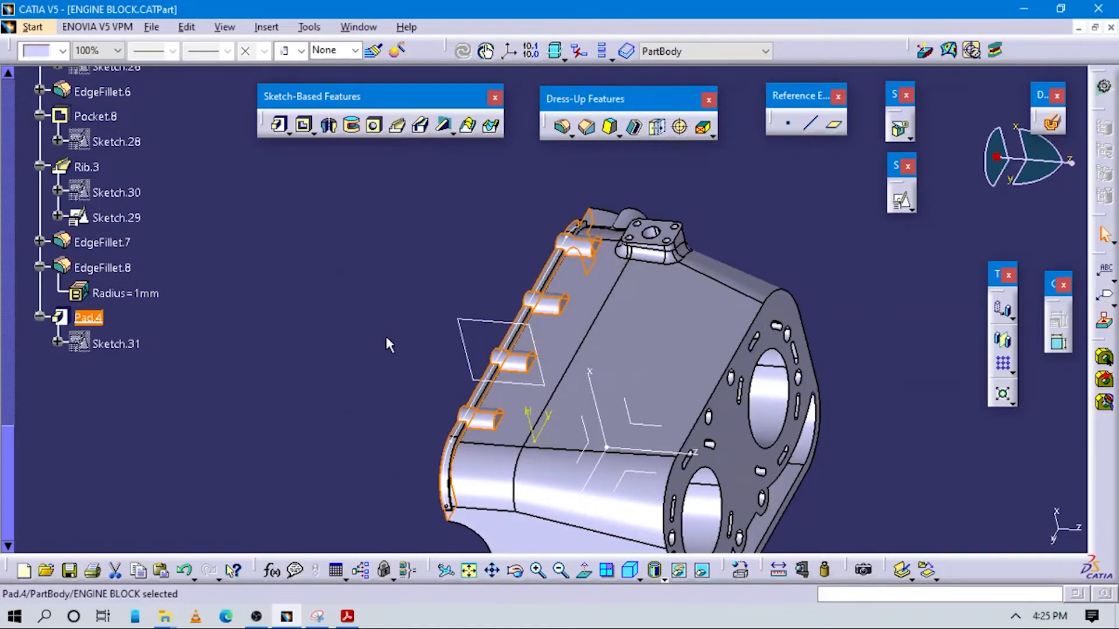
left_click(424, 350)
mouse_move(621, 367)
middle_mouse_down()
mouse_move(567, 320)
mouse_move(502, 432)
mouse_move(756, 315)
mouse_move(593, 197)
mouse_move(561, 445)
middle_mouse_up()
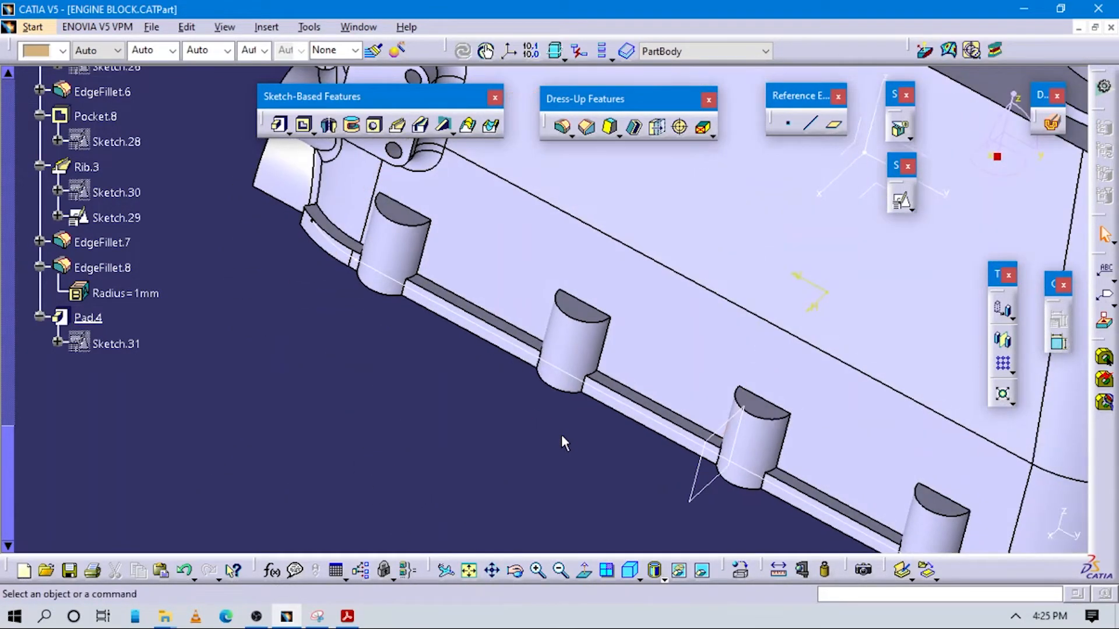
Check the bosses' edge radius in the side view of Appendix 18 in the PDF and start an Edge Fillet
key("alt+Tab")
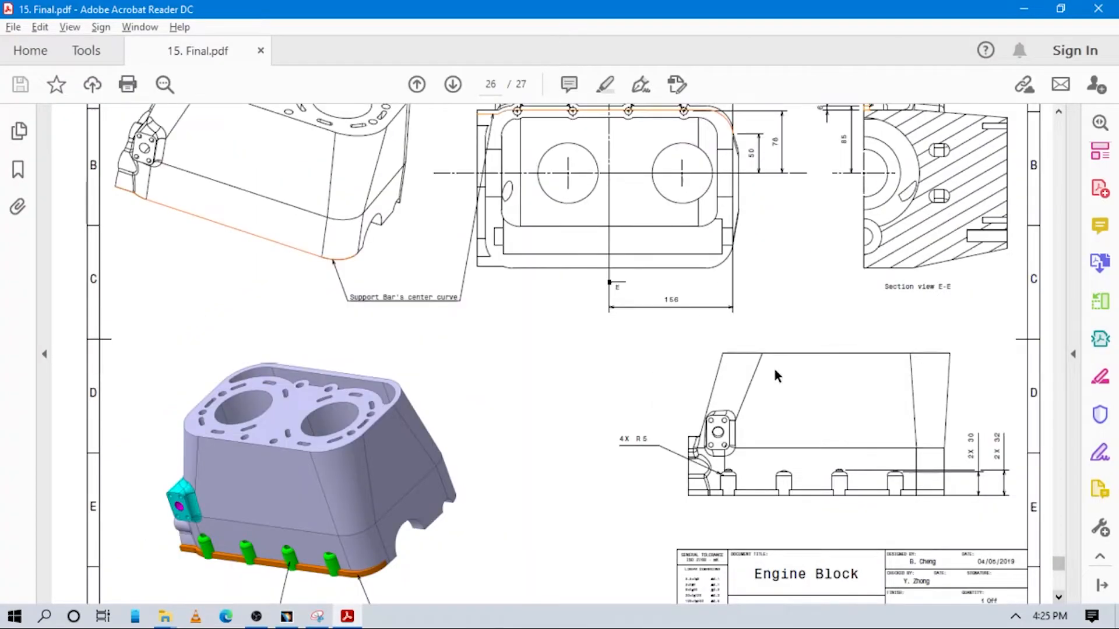
key("alt+Tab")
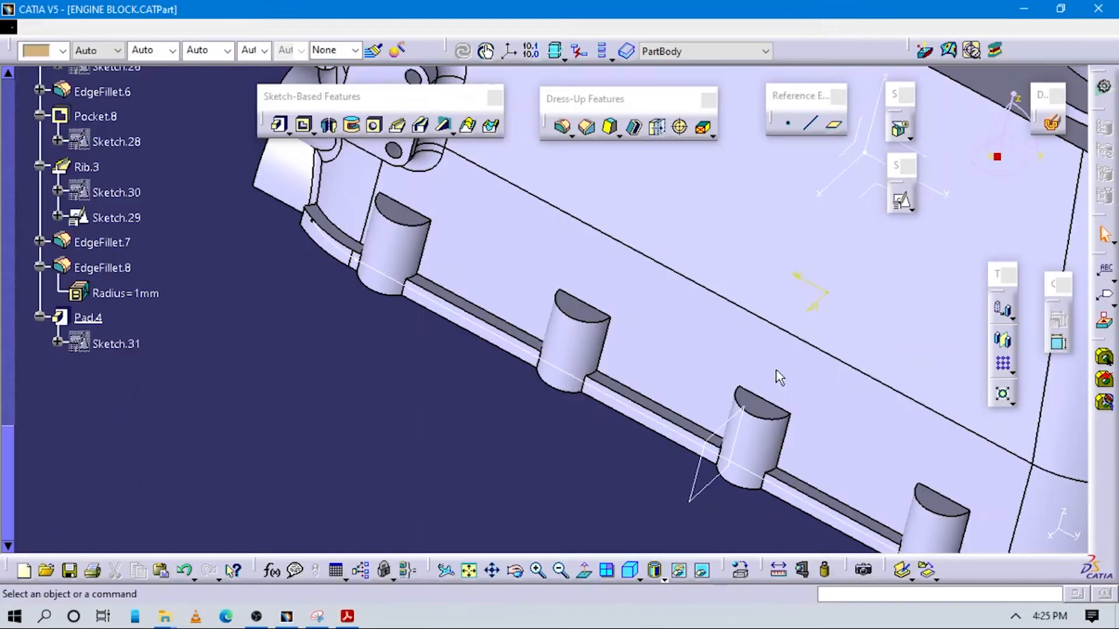
left_click(562, 127)
key("alt+Tab")
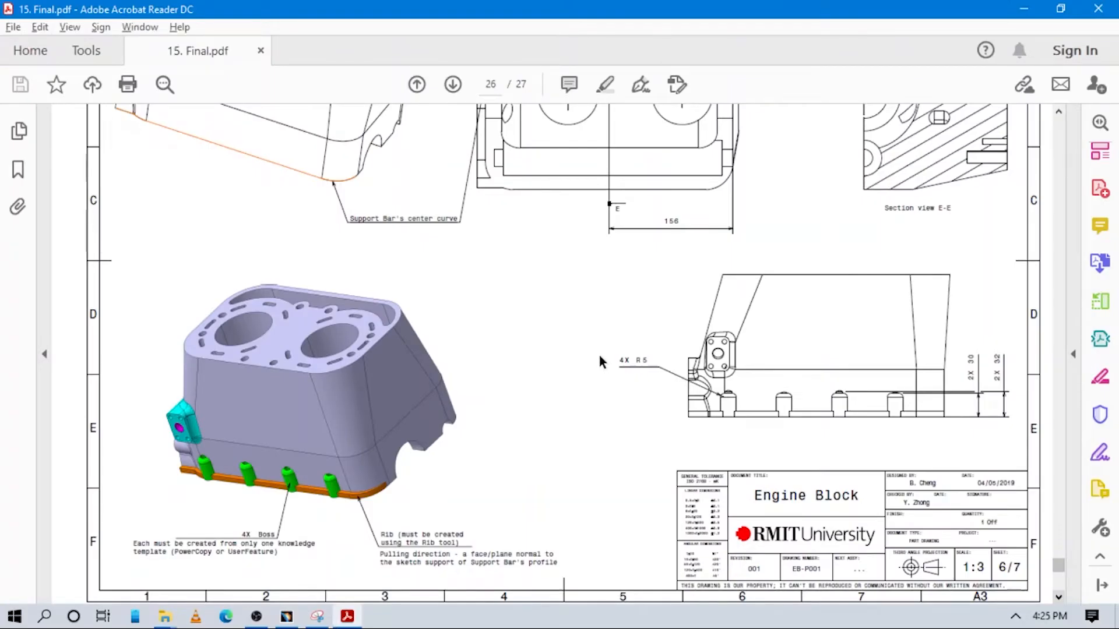
key("alt+Tab")
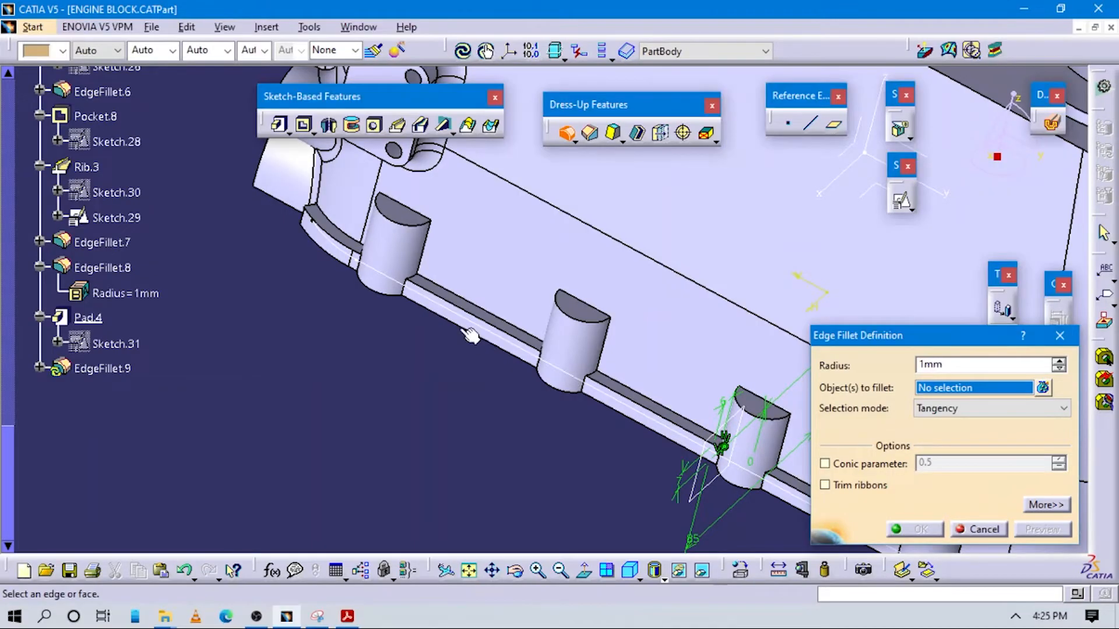
Select the top edges of the bosses along the block's wall for the fillet
left_click(415, 230)
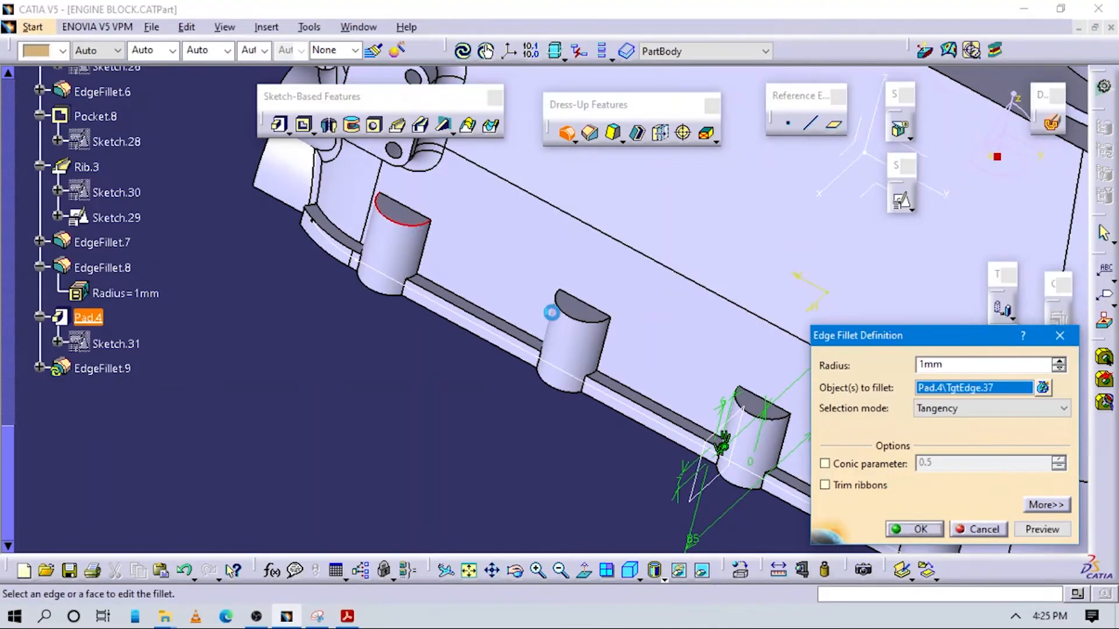
left_click(586, 316)
middle_click_drag(647, 425, 549, 391)
left_click(666, 386)
middle_click_drag(735, 460, 248, 379)
left_click(437, 343)
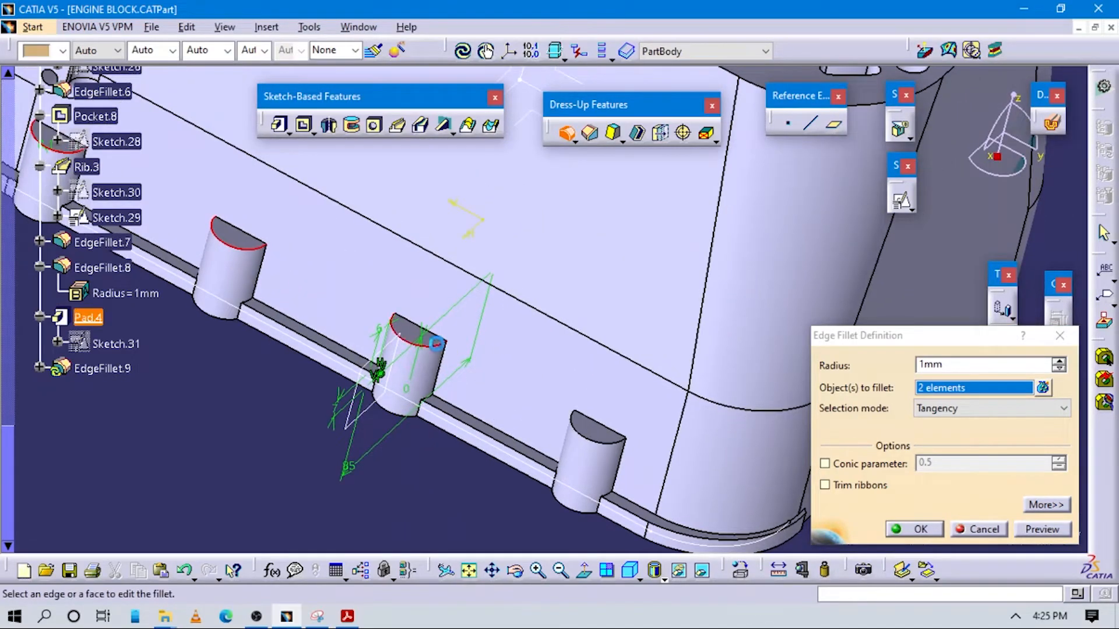
left_click(600, 446)
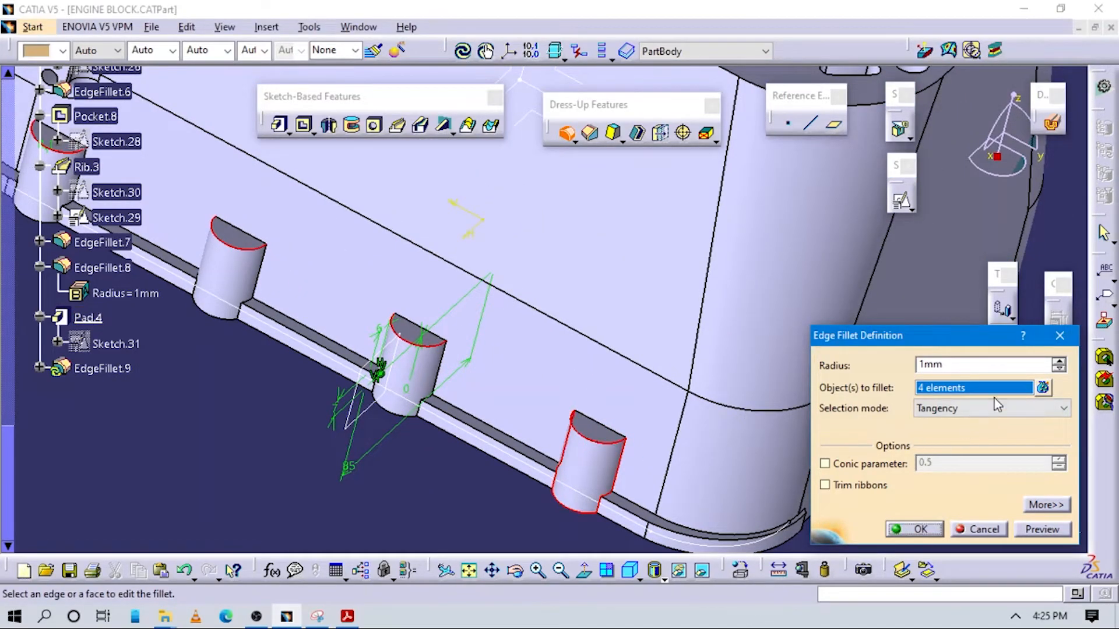
Replace the selected face of the last boss with its top edge and fillet all four boss edges at 5 mm radius
left_click(1043, 387)
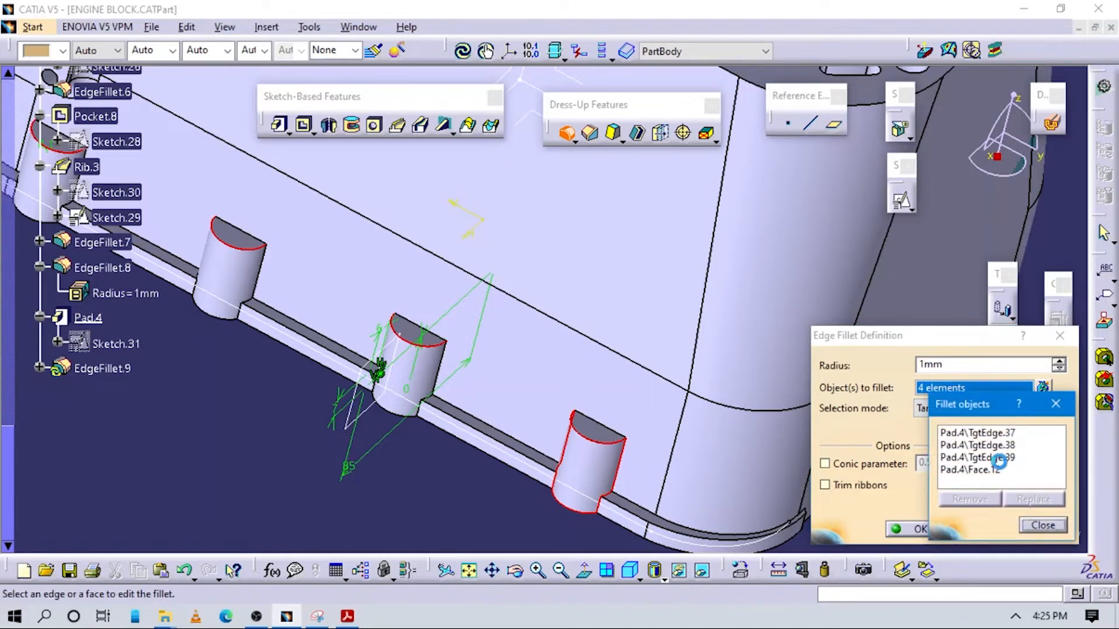
left_click(985, 470)
left_click(970, 500)
left_click(606, 449)
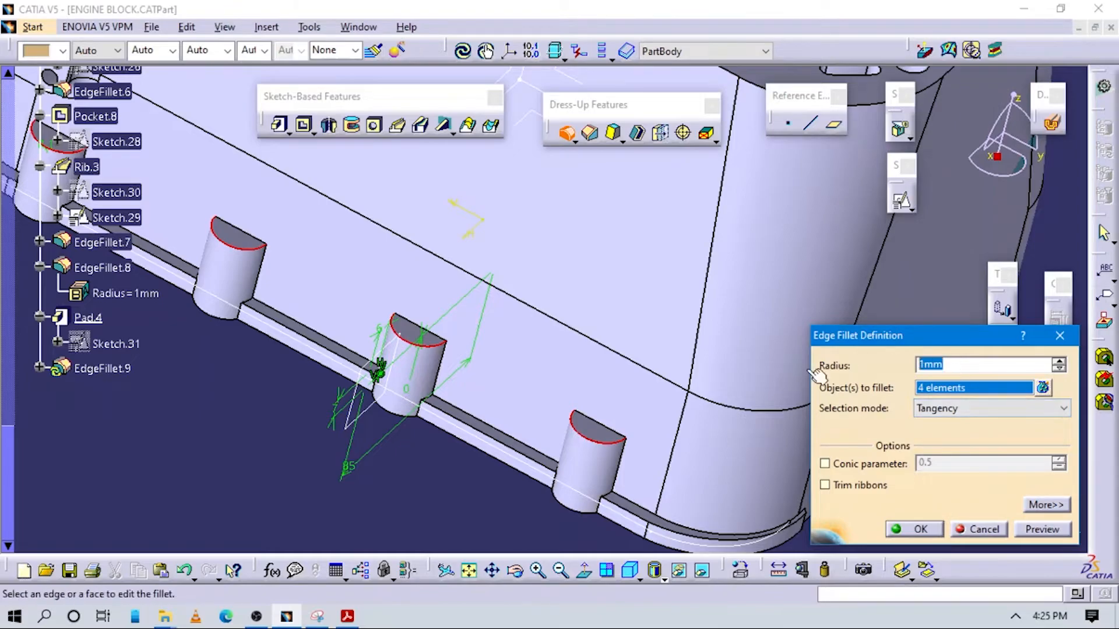
type("5")
key("Return")
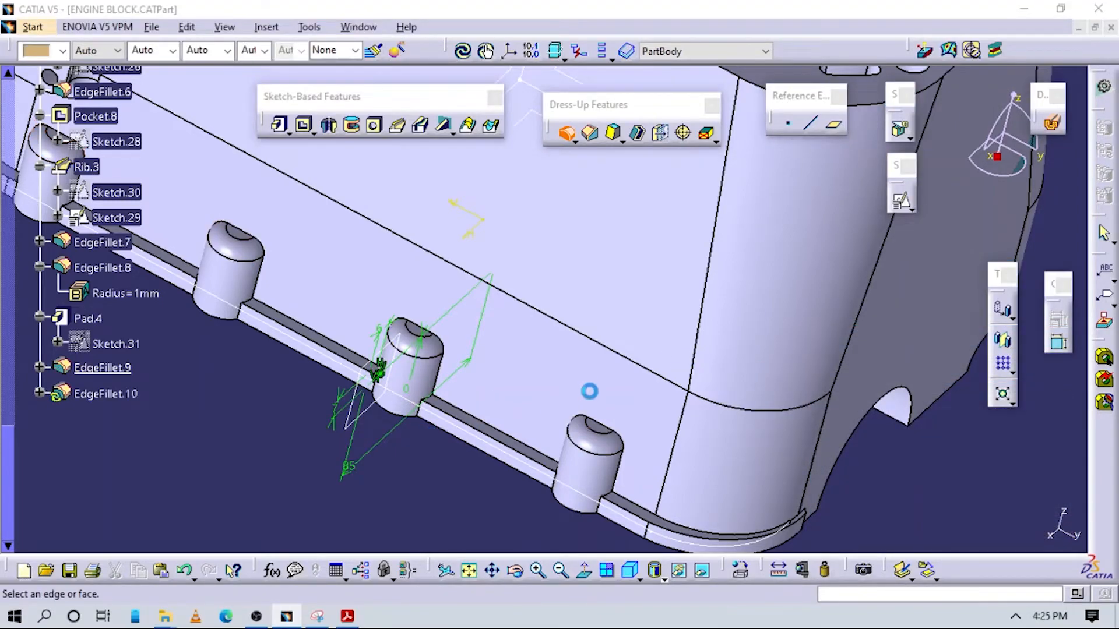
Place a hole on the block's bottom face near the first boss and open the hole's positioning sketch
middle_click_drag(517, 413, 760, 359)
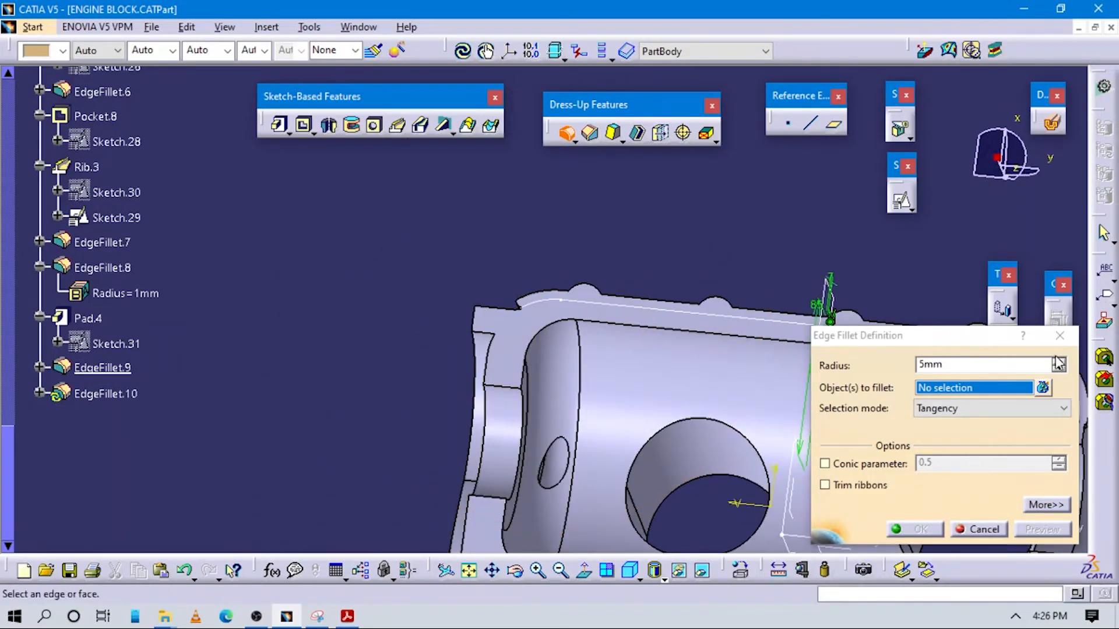
left_click_drag(979, 365, 857, 305)
key("Escape")
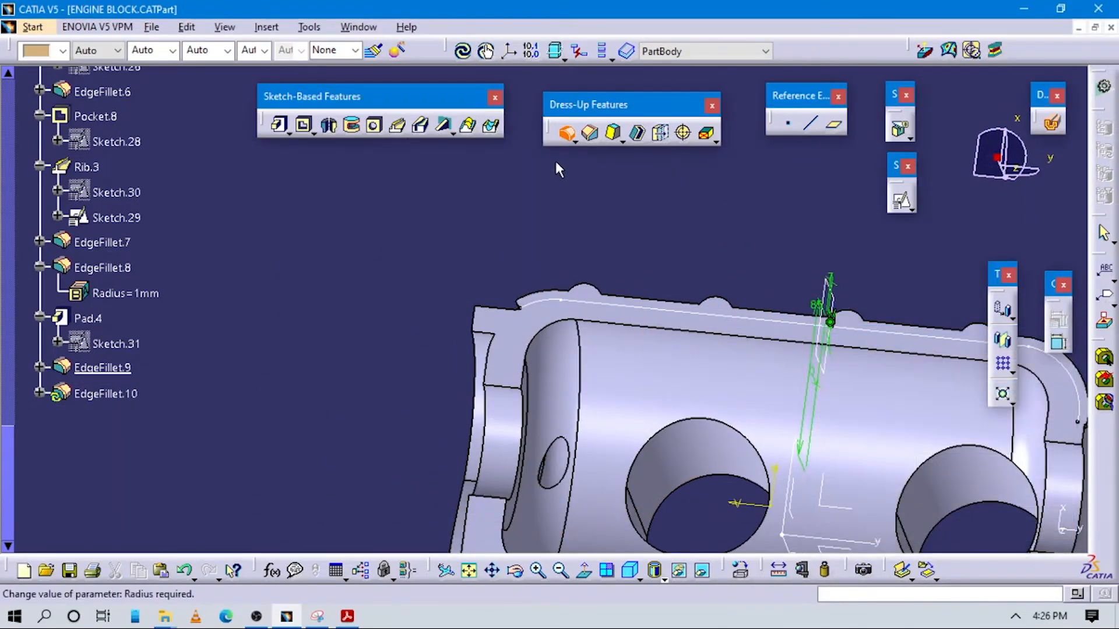
left_click(374, 124)
left_click(585, 294)
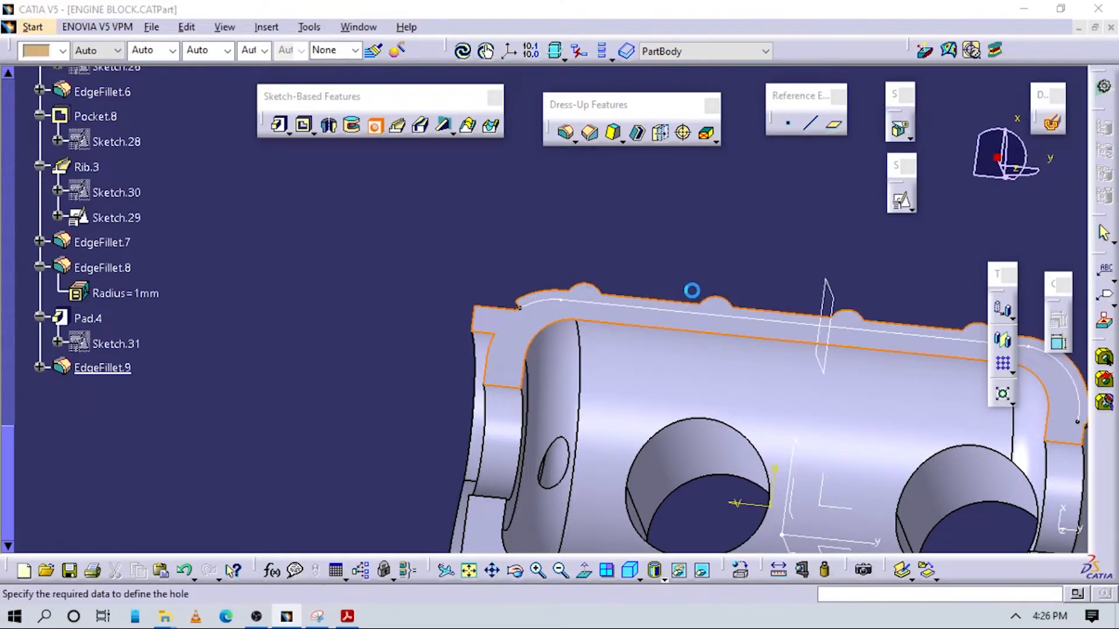
left_click(295, 299)
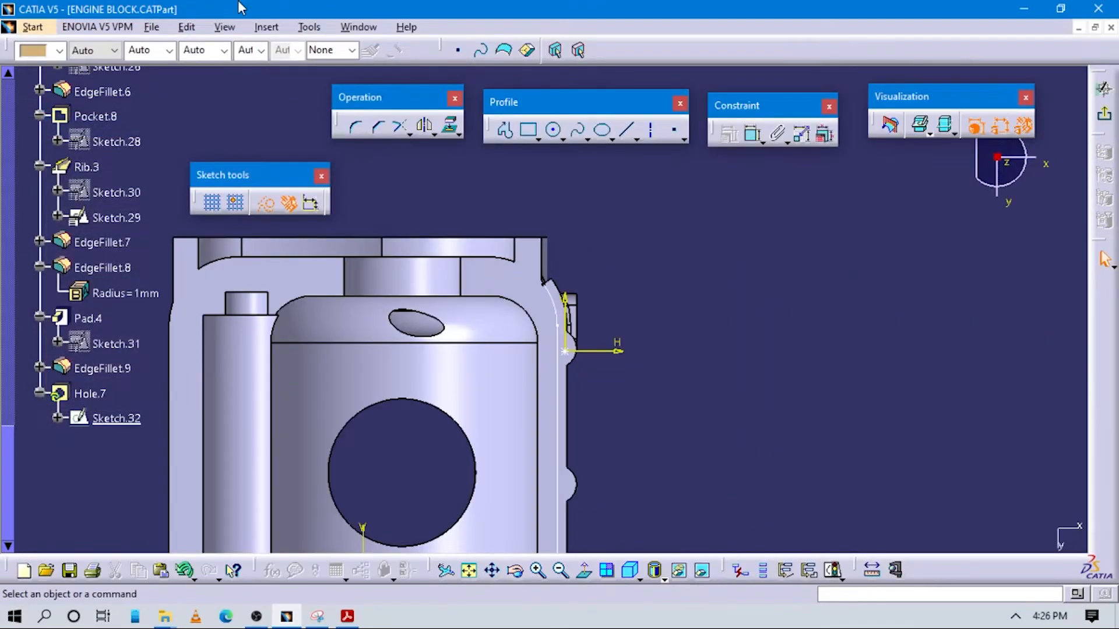
Make the hole's centre point concentric with the first boss's arc and exit the positioning sketch
middle_click_drag(574, 413, 600, 181)
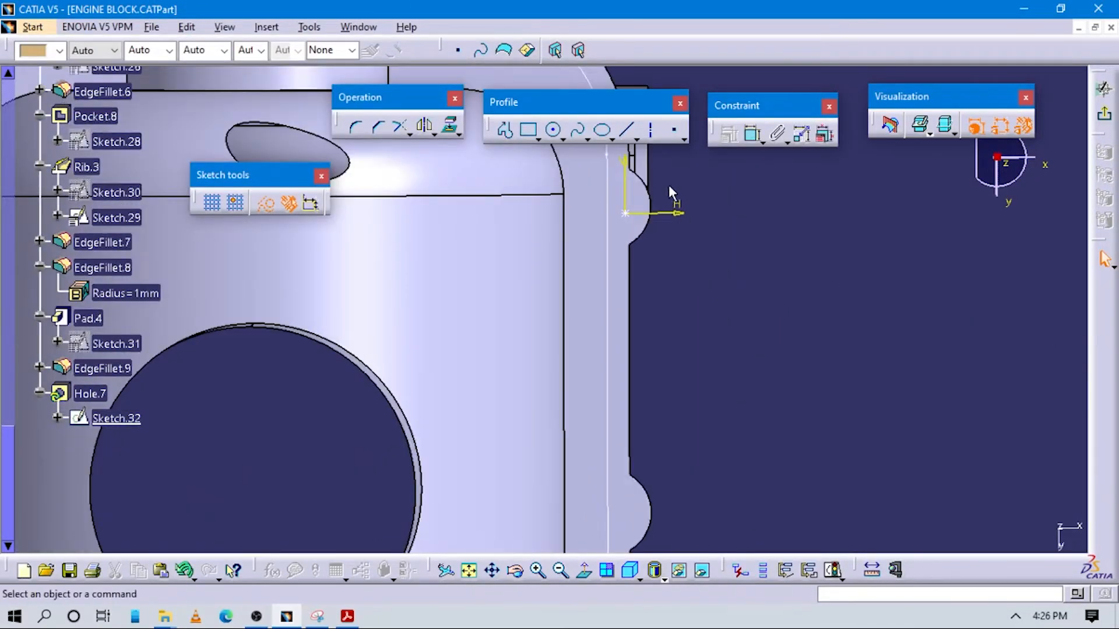
left_click(752, 134)
left_click(625, 213)
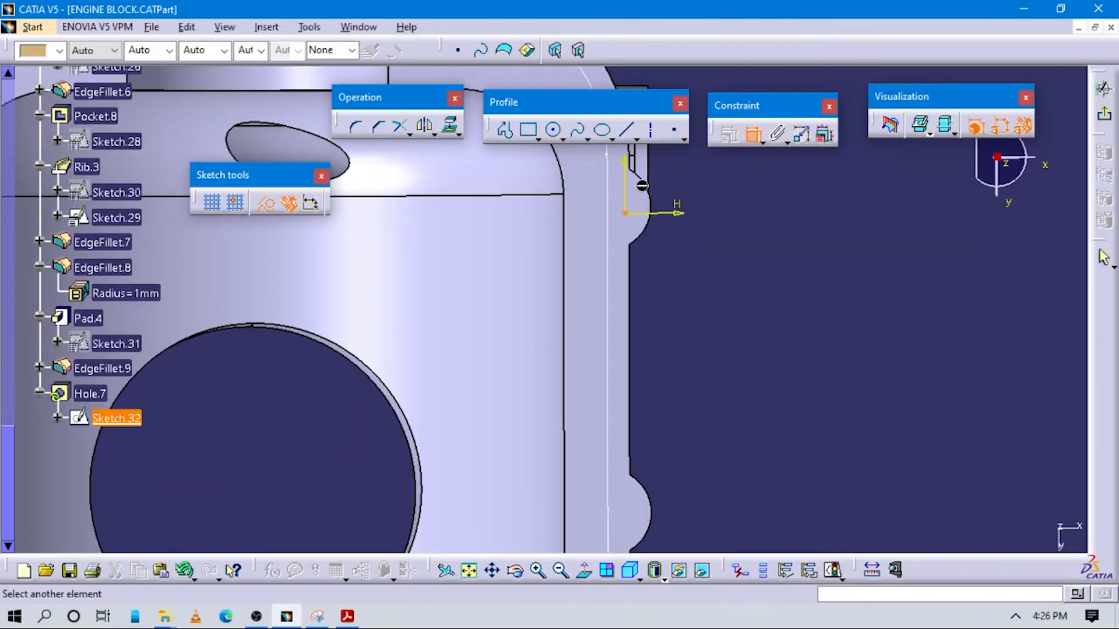
left_click(653, 185)
right_click(750, 235)
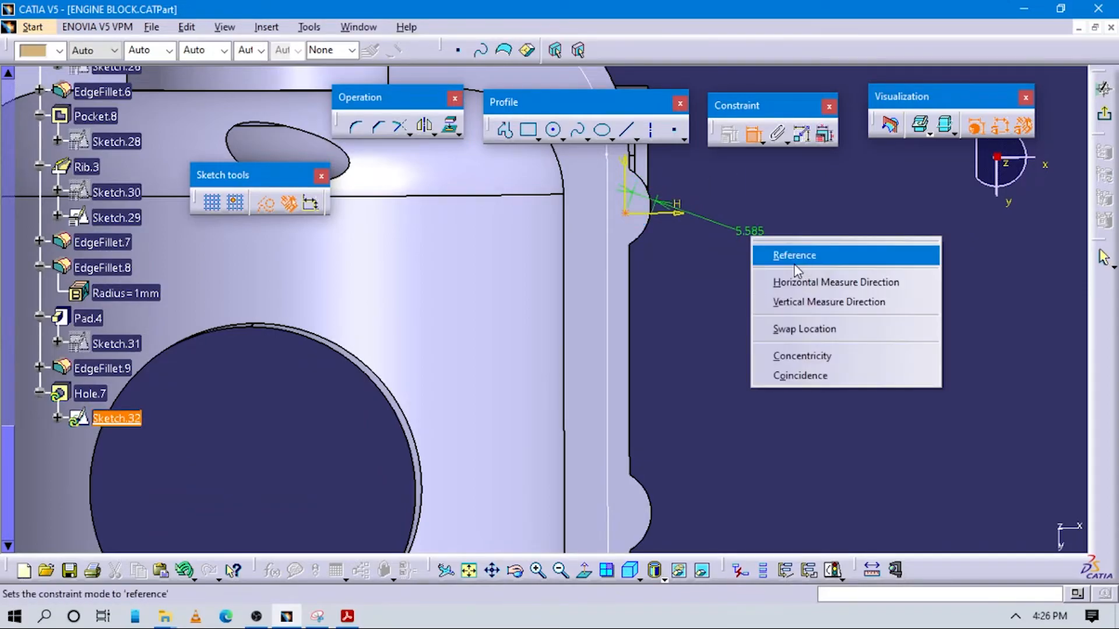
left_click(793, 364)
middle_click_drag(762, 320, 845, 274)
left_click(1103, 114)
Check the boss hole radii in Appendix 18 in the PDF and set the hole's diameter to 10 mm
key("alt+Tab")
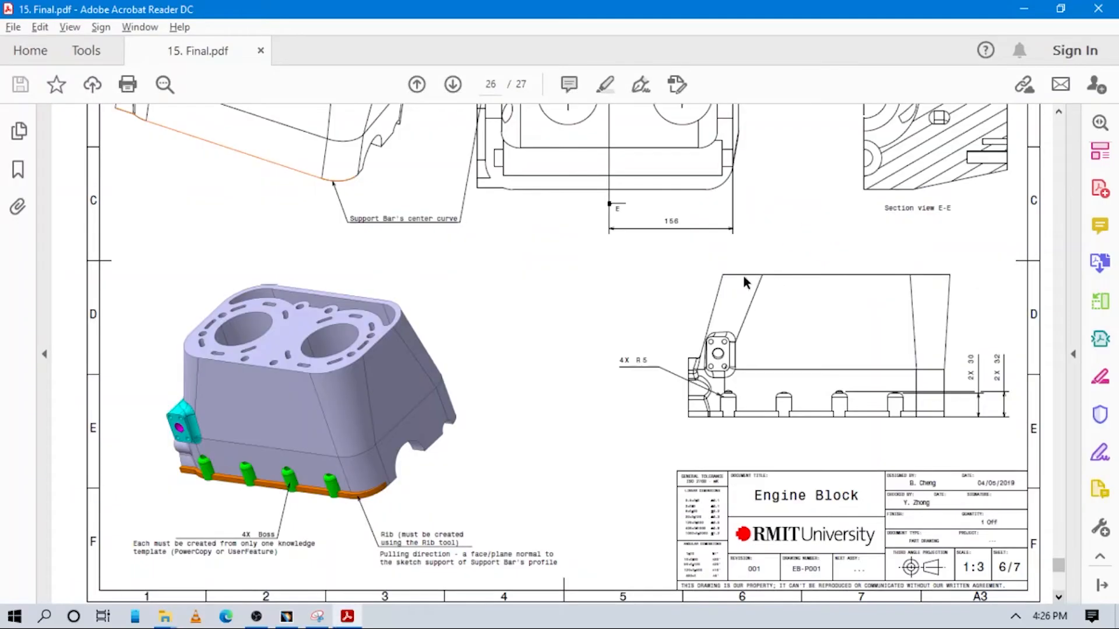
scroll(712, 370, "up", 3)
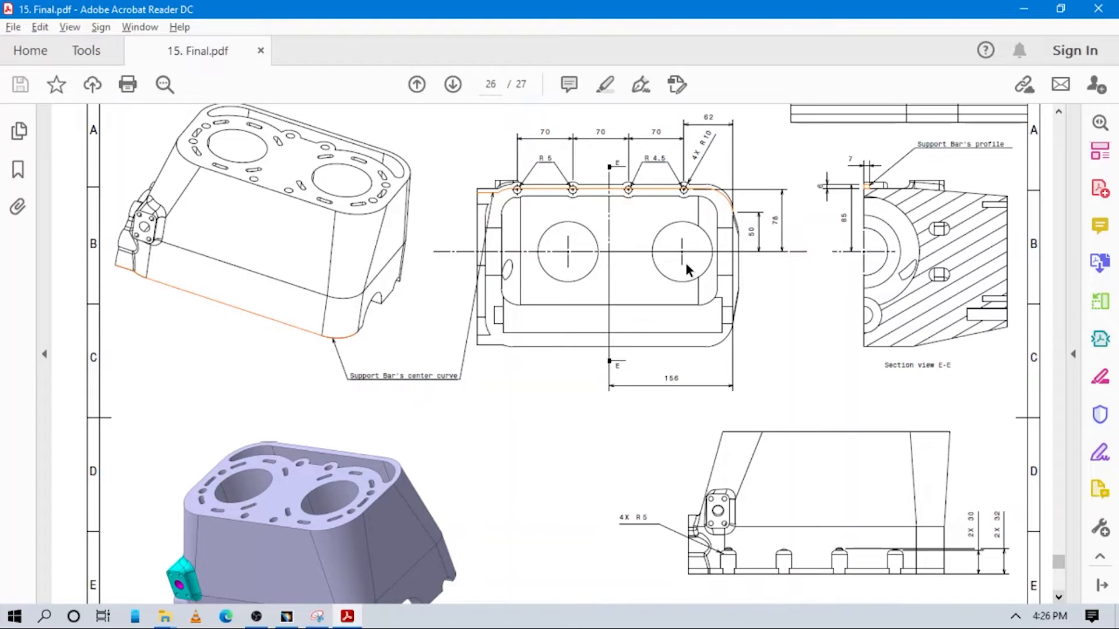
key("alt+Tab")
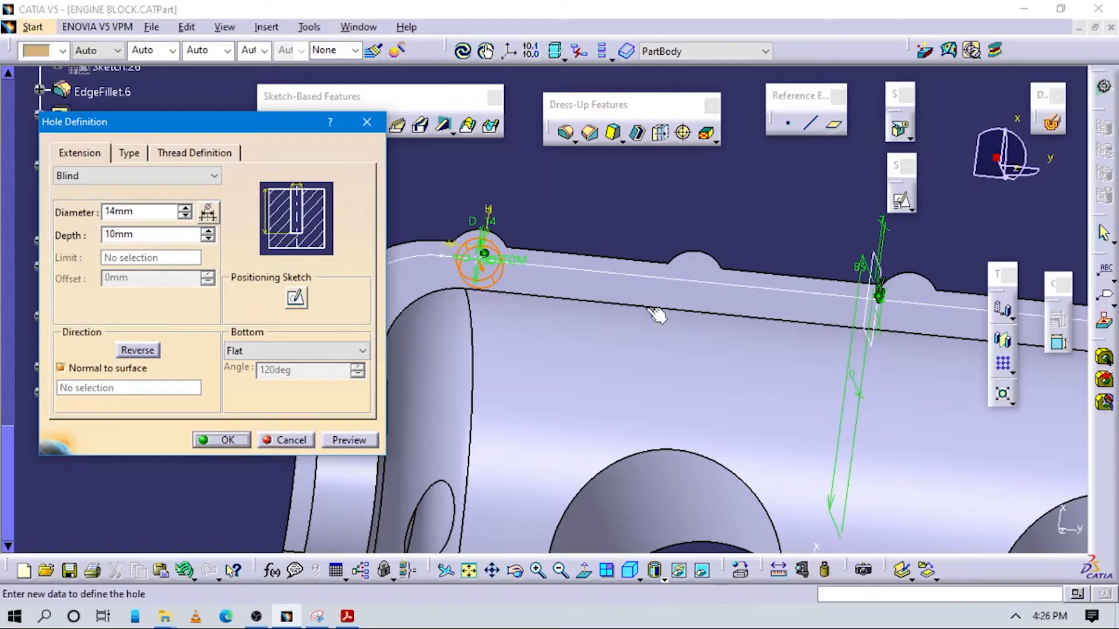
double_click(154, 211)
key("alt+Tab")
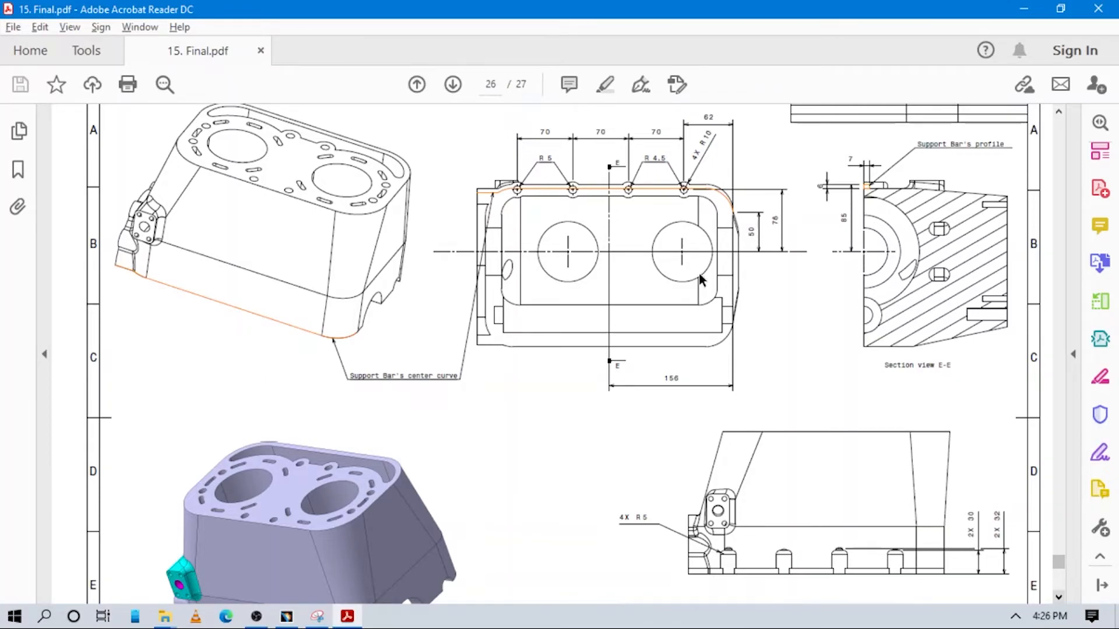
scroll(703, 315, "down", 3)
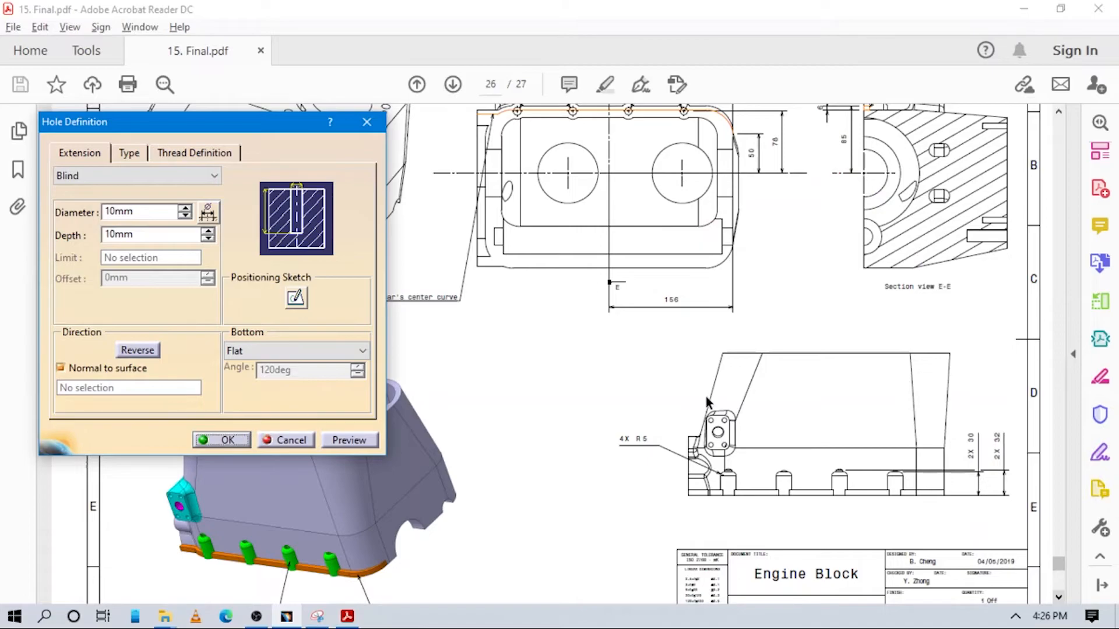
key("alt+Tab")
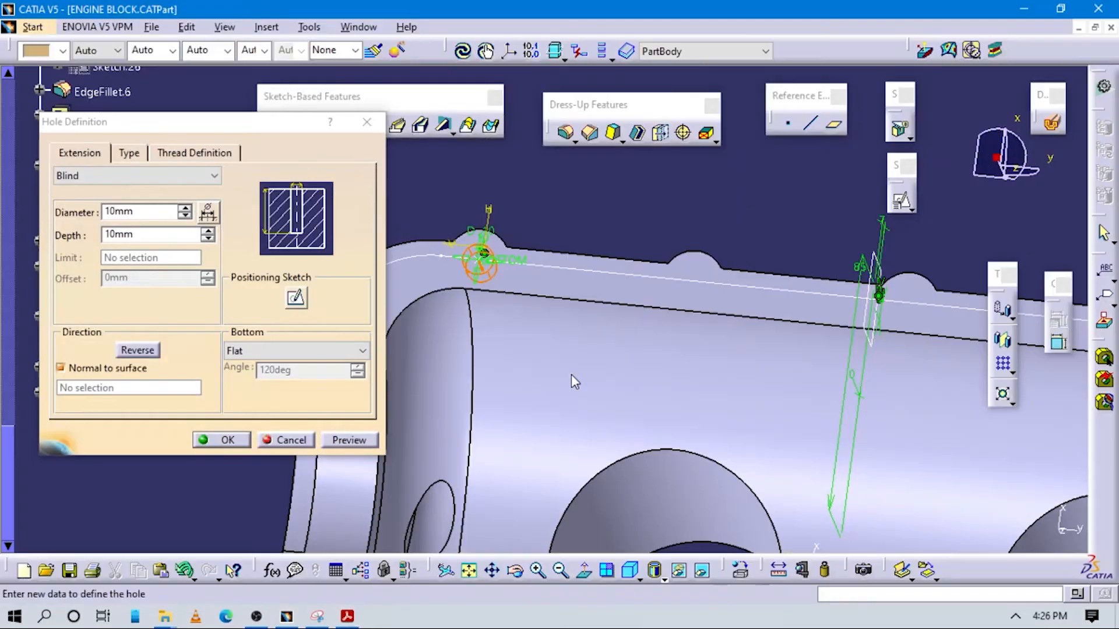
Set the blind hole's depth to 31 mm so it cuts through the first boss, previewing it before creating the hole
mouse_move(590, 318)
middle_mouse_down()
mouse_move(480, 377)
mouse_move(407, 400)
middle_mouse_up()
mouse_move(539, 321)
middle_mouse_down()
mouse_move(471, 389)
mouse_move(559, 365)
mouse_move(557, 312)
middle_mouse_up()
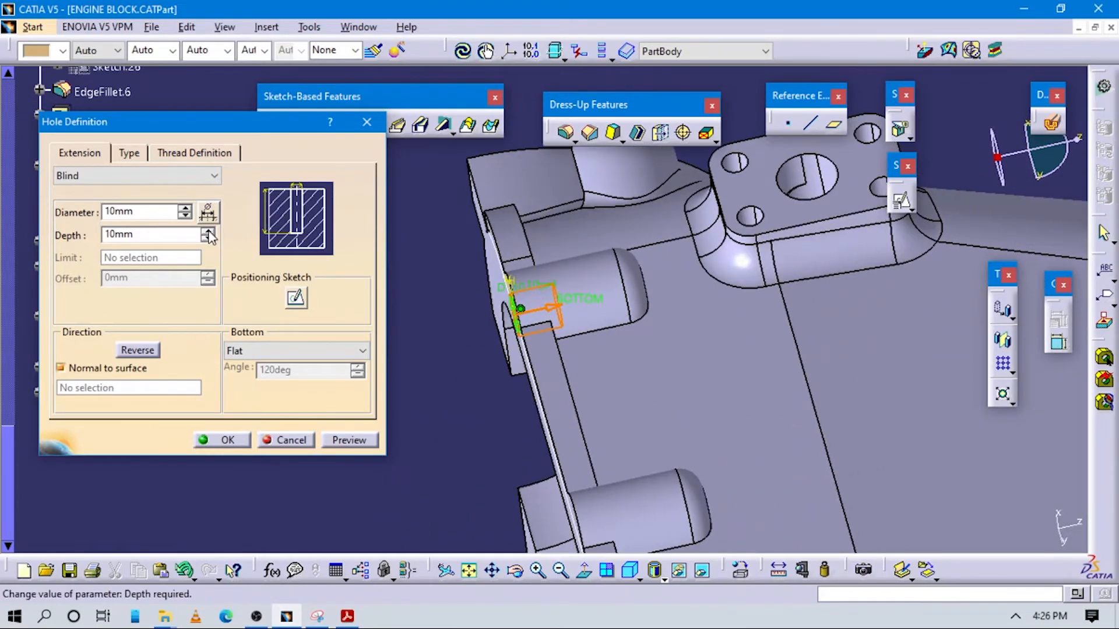
left_click(208, 232)
left_click(208, 231)
left_click(208, 231)
left_click(208, 232)
left_click(208, 232)
left_click(208, 231)
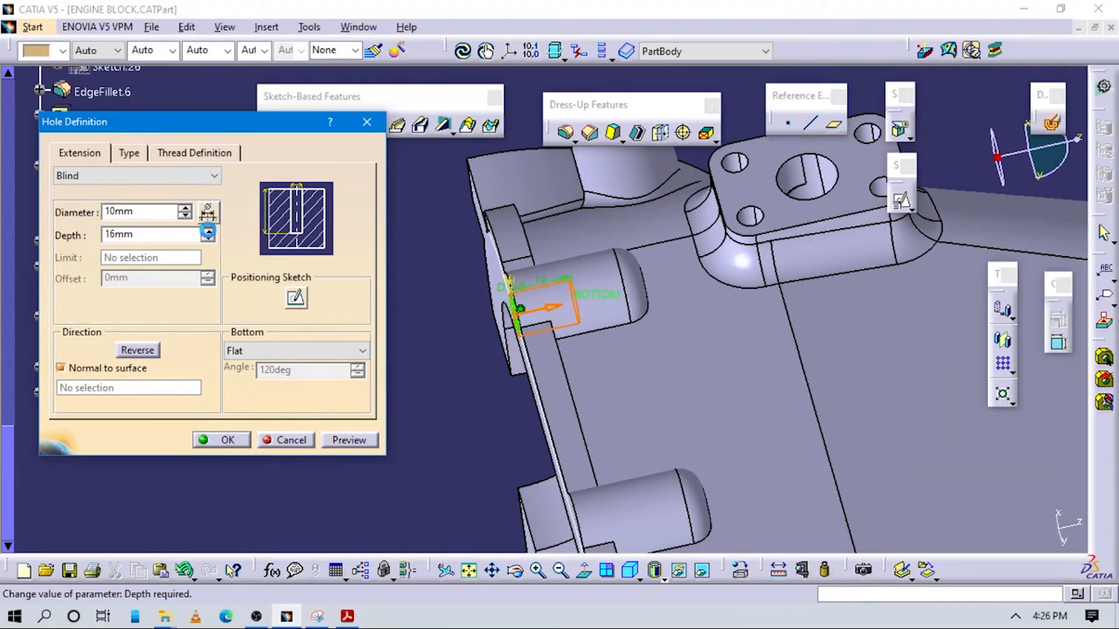
left_click(208, 232)
left_click(209, 232)
left_click(208, 232)
left_click(208, 231)
left_click(208, 231)
left_click(208, 231)
left_click(208, 231)
left_click(208, 231)
left_click(208, 232)
left_click(208, 232)
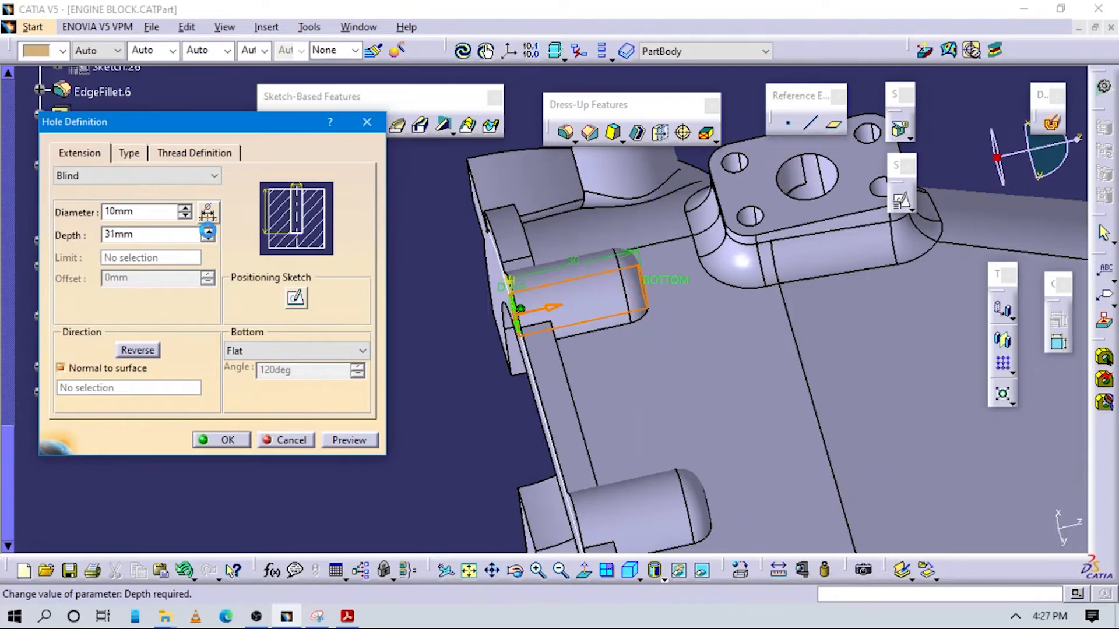
middle_click_drag(502, 326, 478, 350)
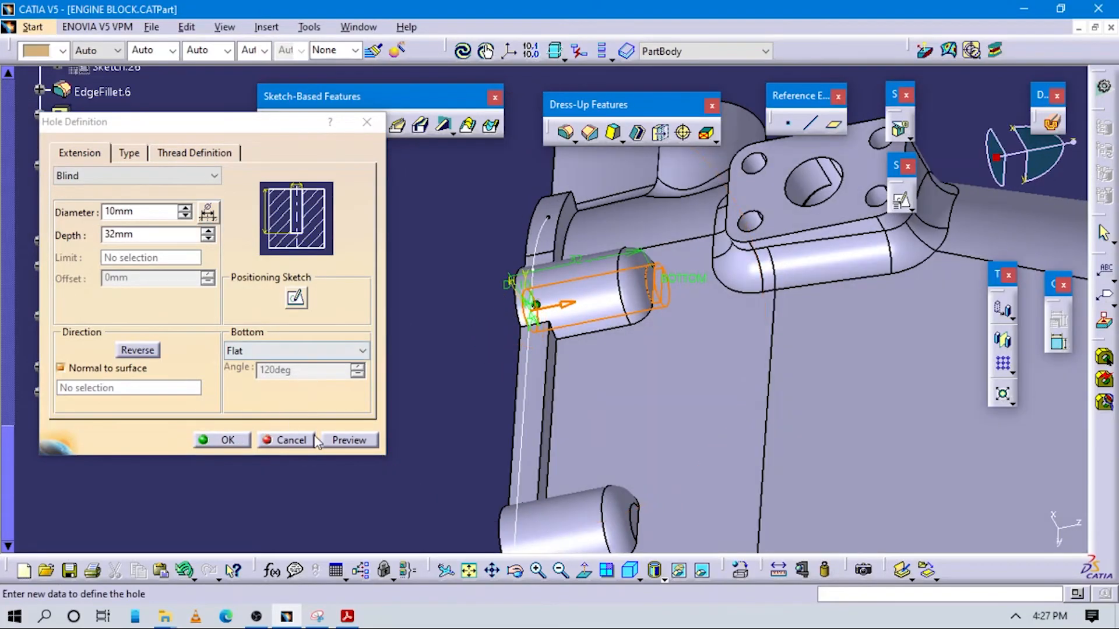
left_click(352, 441)
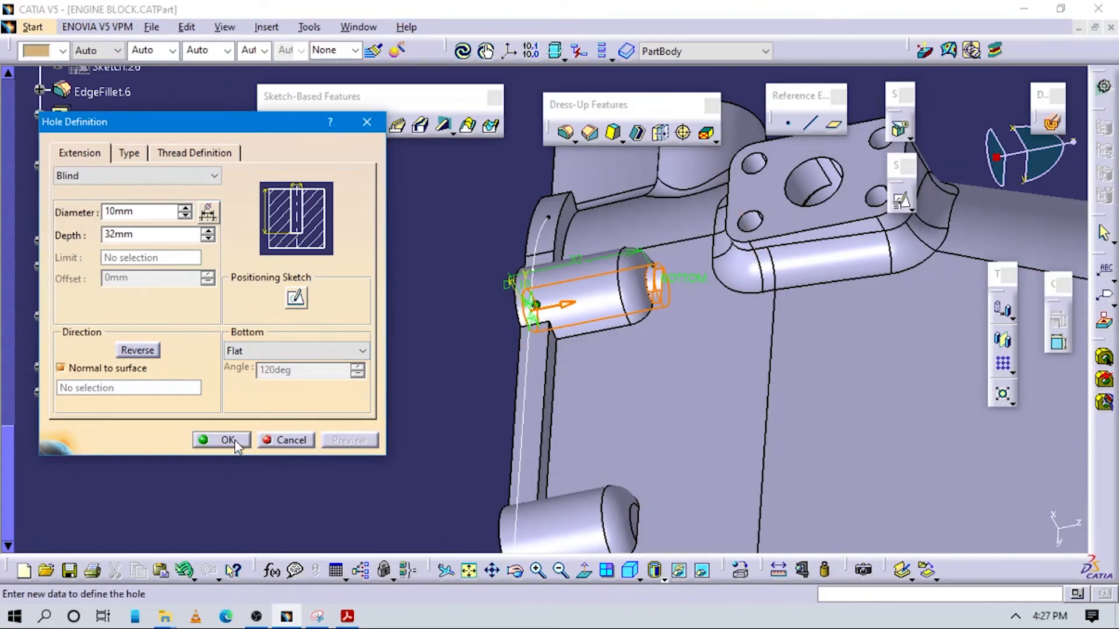
left_click(209, 238)
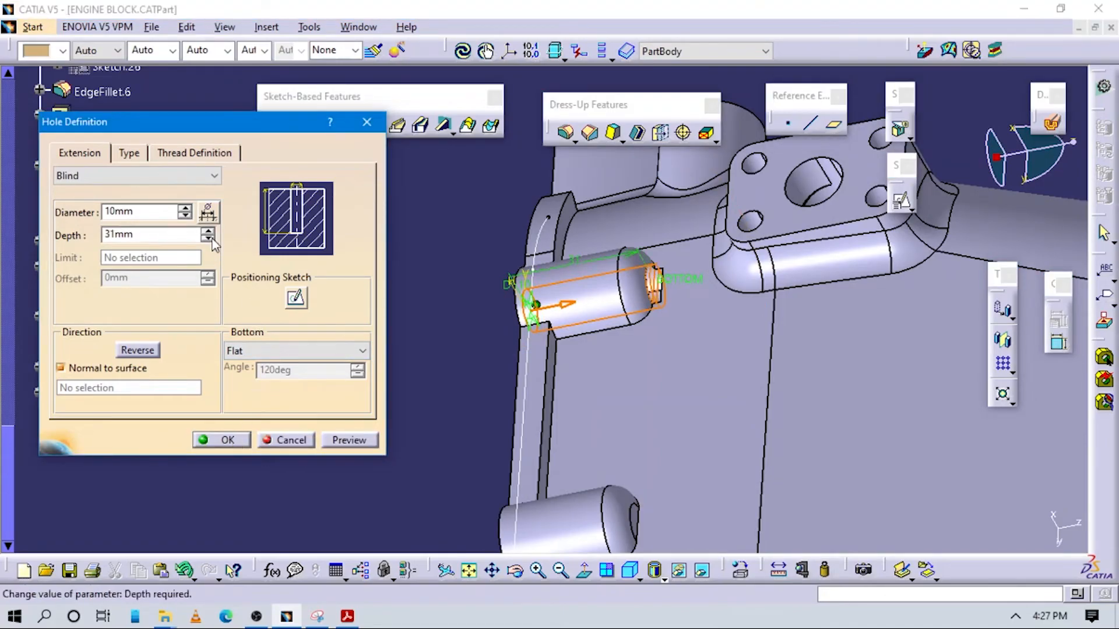
left_click(221, 439)
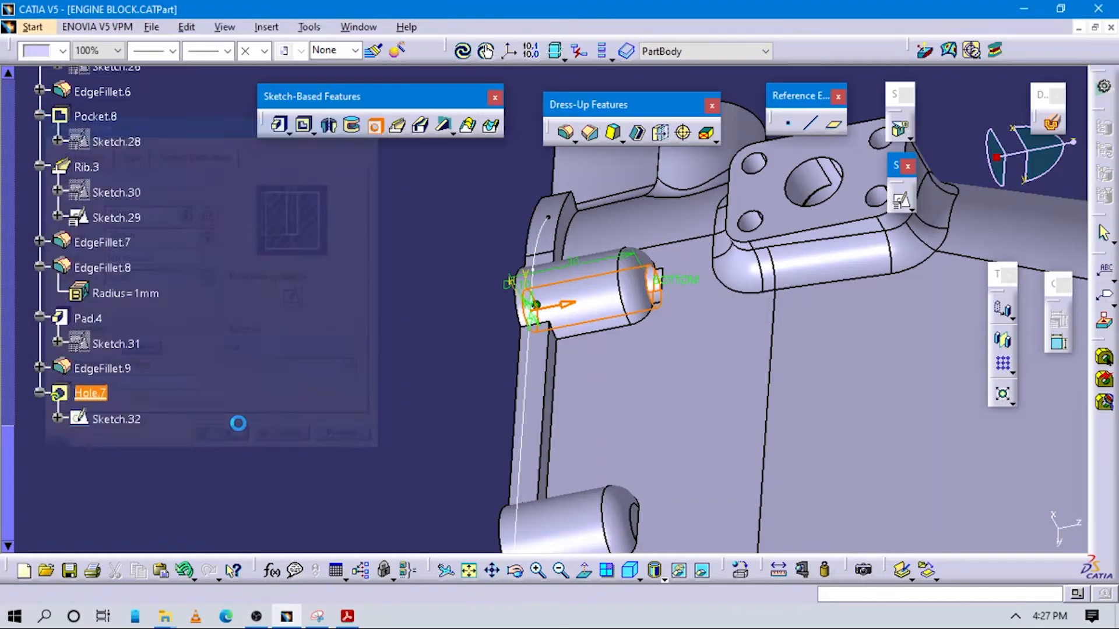
Start a rectangular pattern with 3 instances and choose the hole through the first boss as the object to pattern
middle_click_drag(580, 350, 583, 240)
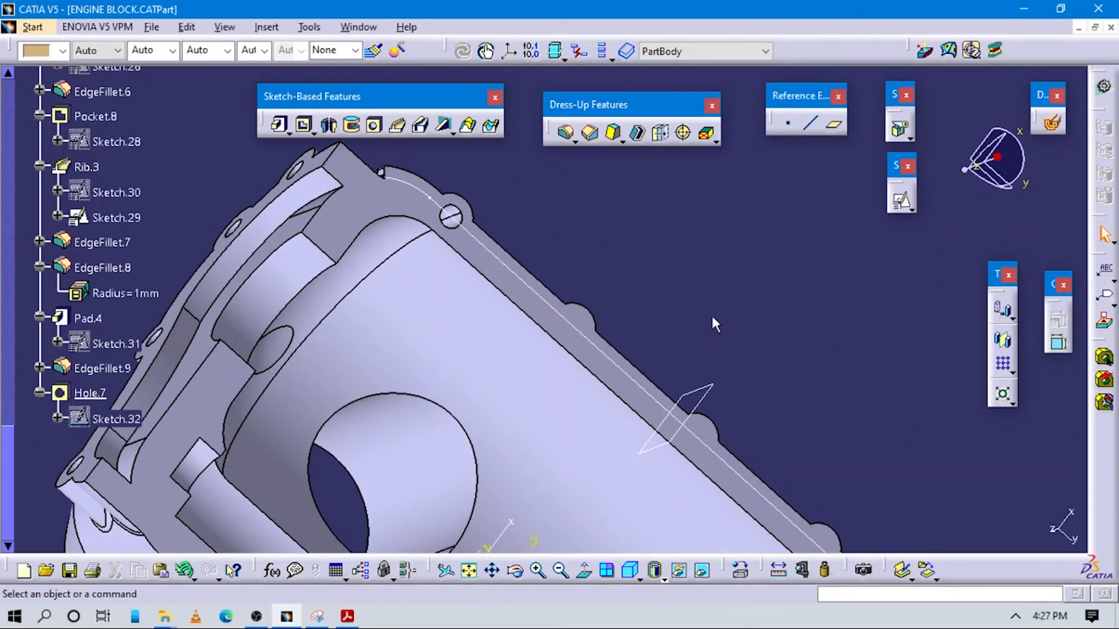
left_click(1003, 367)
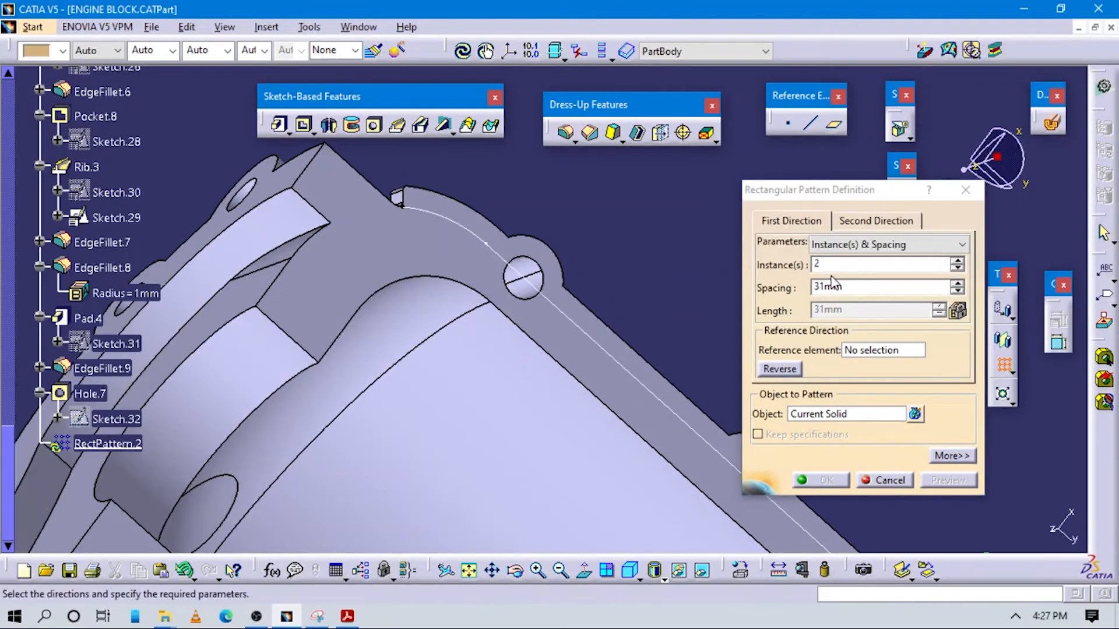
left_click_drag(824, 265, 676, 262)
middle_click_drag(600, 362, 478, 341, "ctrl")
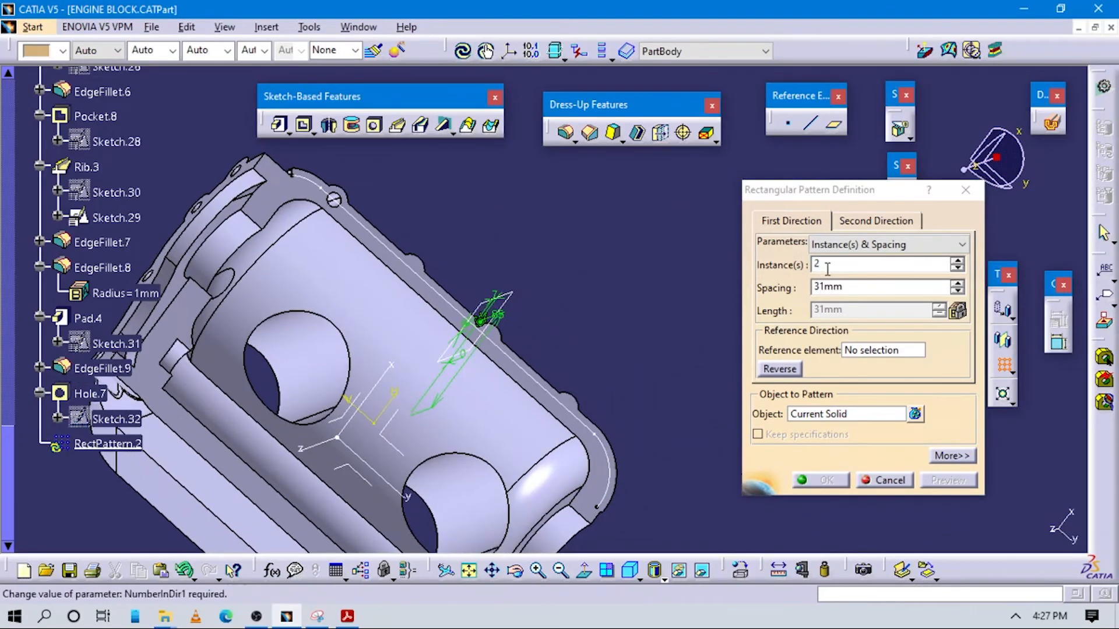
double_click(817, 264)
type("3")
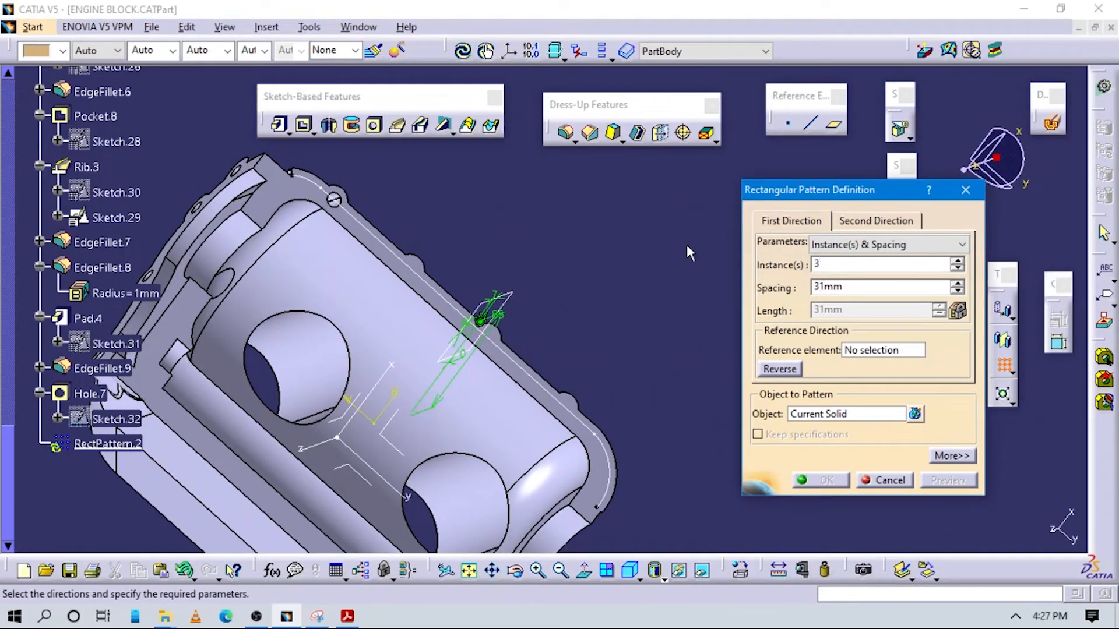
middle_click_drag(517, 257, 662, 377)
left_click(843, 415)
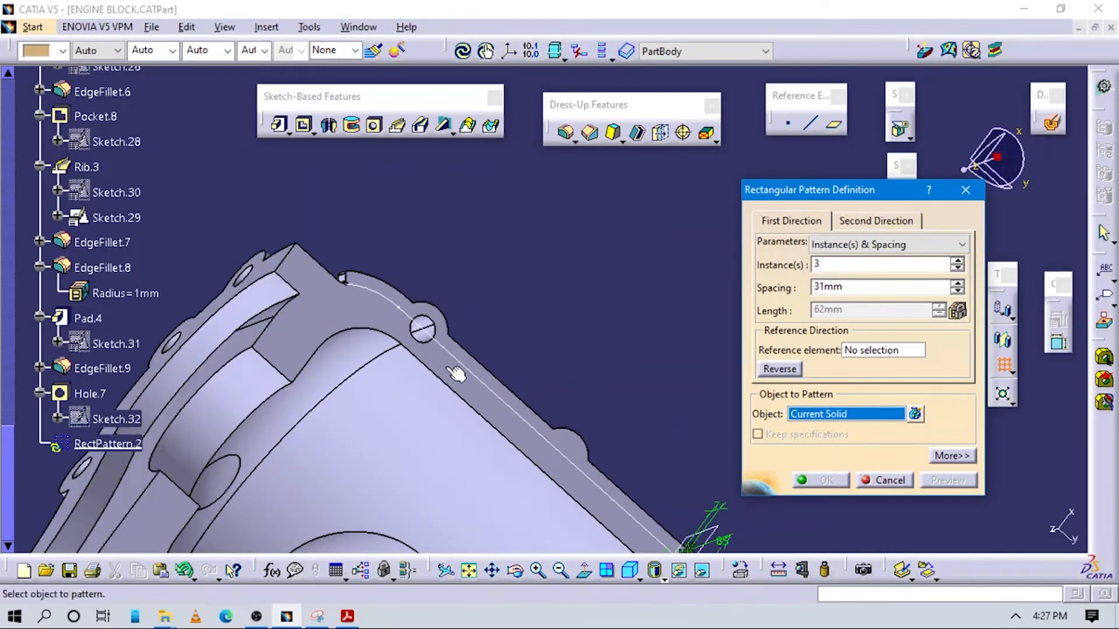
left_click(434, 330)
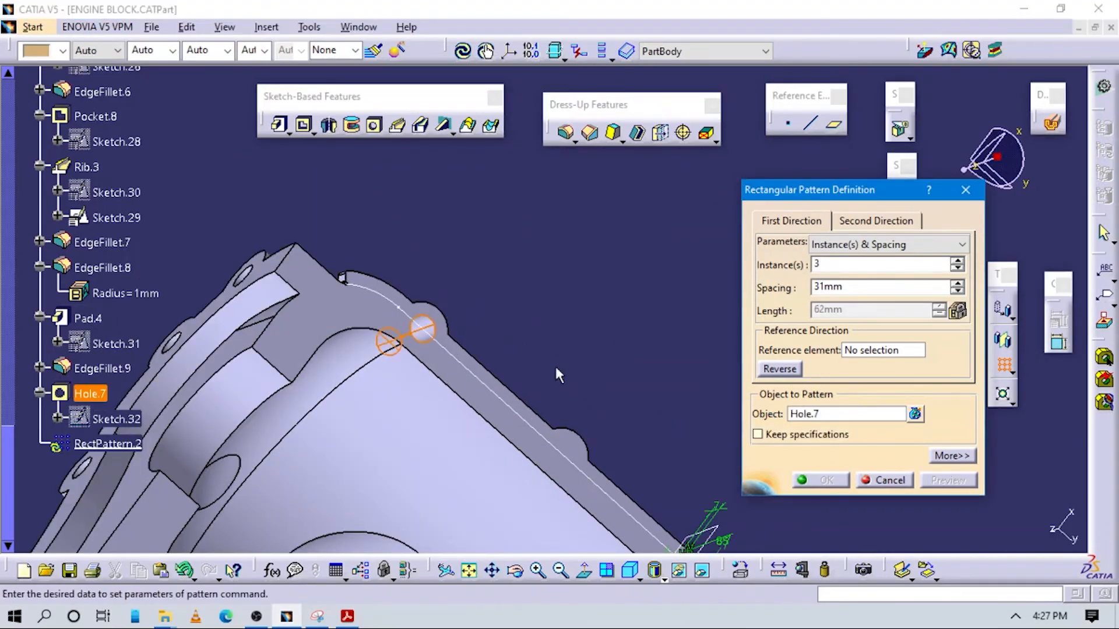
Use the long straight inner edge of the block's bottom face as the pattern direction, set the spacing to 70 mm and preview it
left_click(785, 370)
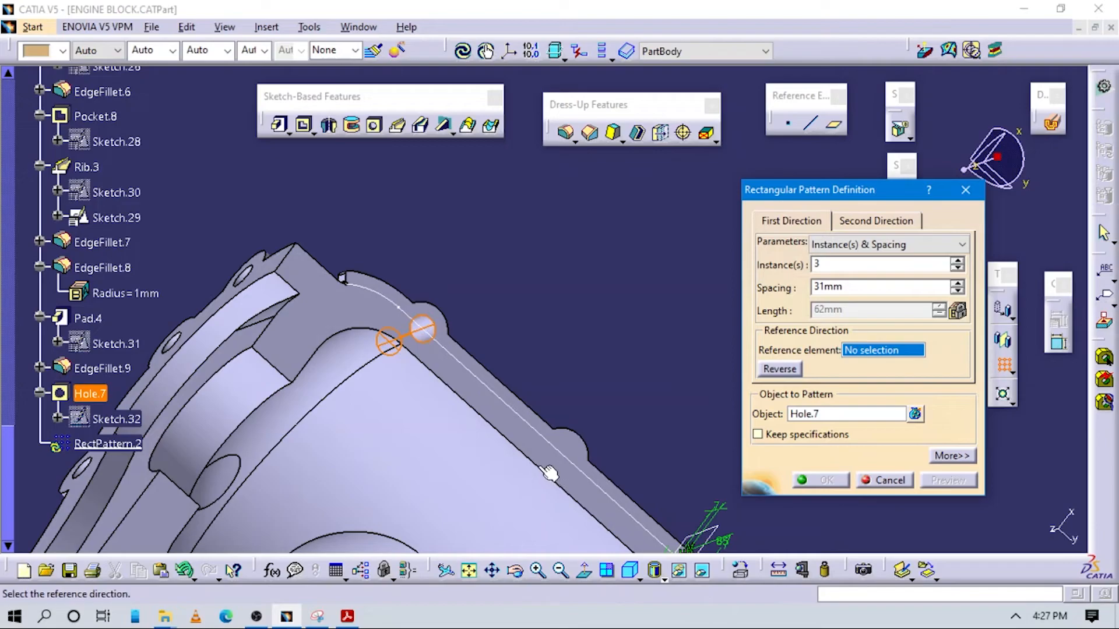
left_click(532, 463)
left_click_drag(842, 286, 757, 284)
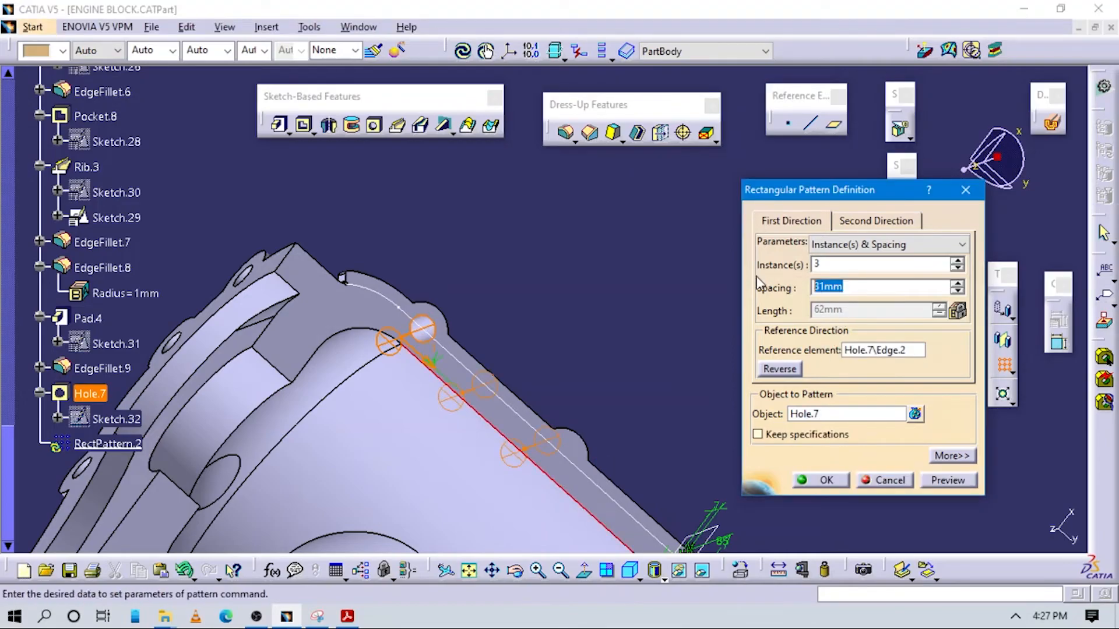
type("70")
left_click(953, 483)
Raise the hole pattern to 4 instances so it covers all four bosses, and create it
middle_click_drag(644, 390, 635, 464, "ctrl")
left_click_drag(835, 267, 697, 260)
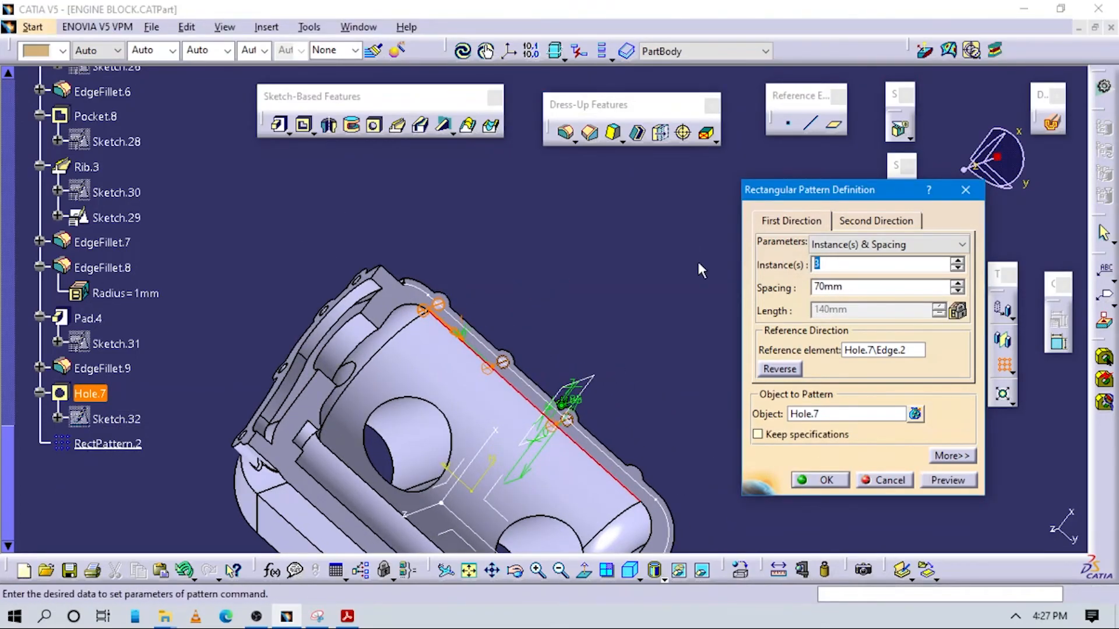
key("Return")
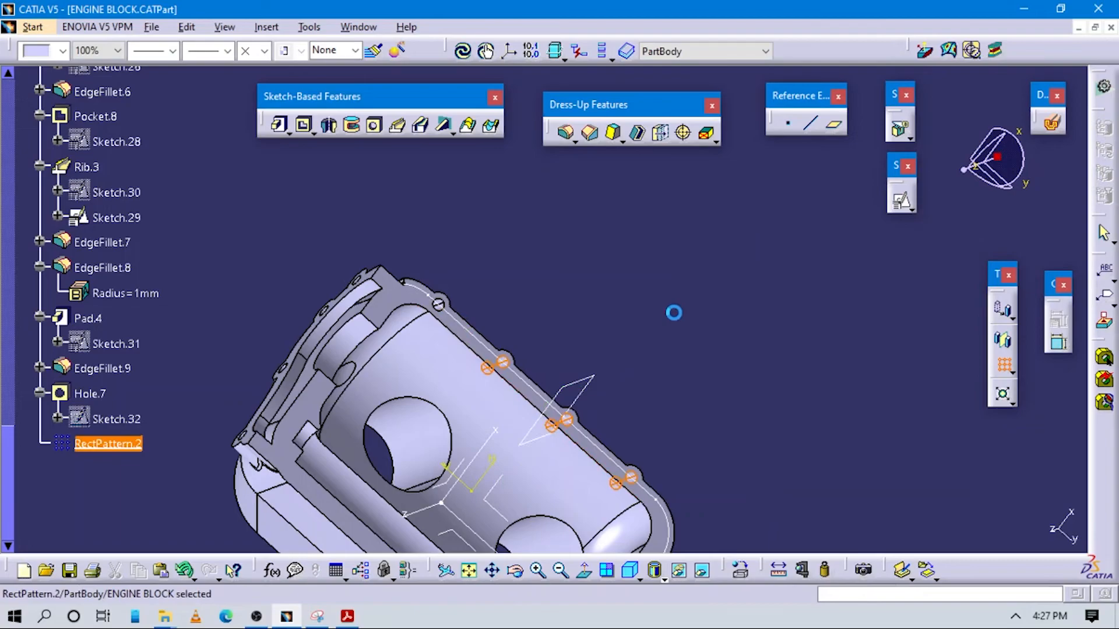
Inspect the patterned boss holes from below, in isometric view and around the block's outside
middle_click_drag(465, 391, 492, 479)
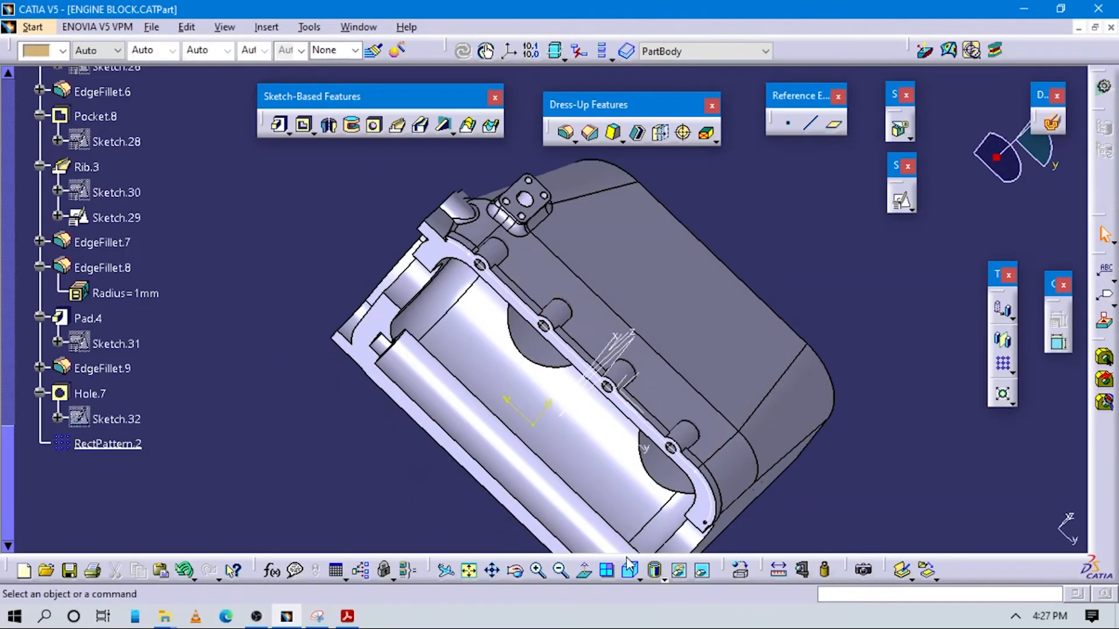
left_click(631, 572)
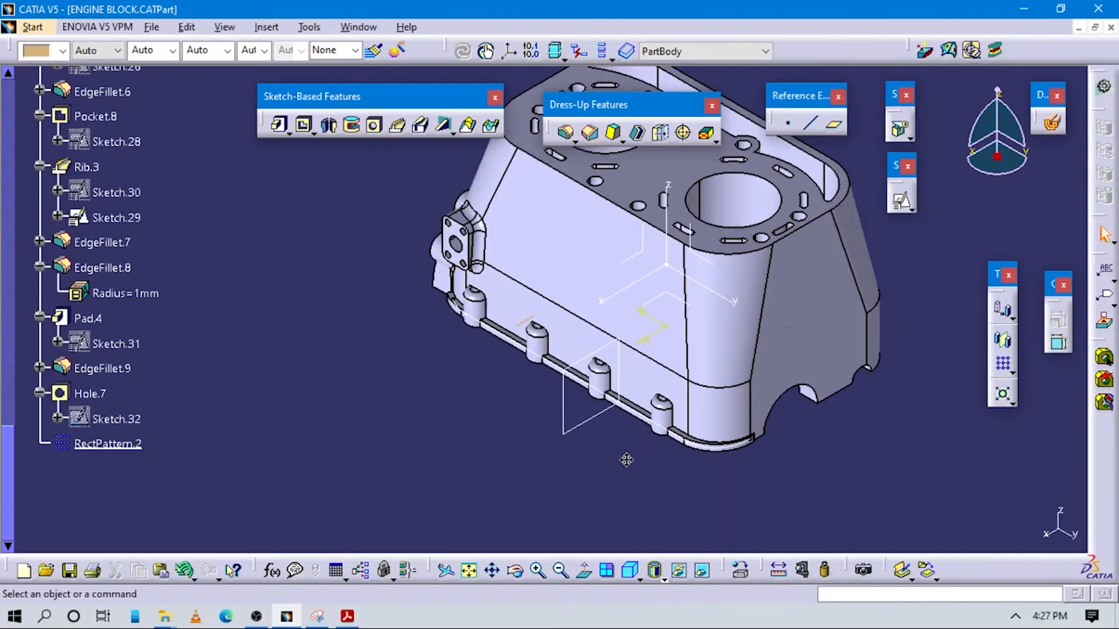
middle_click_drag(744, 383, 606, 442)
middle_click_drag(556, 395, 569, 392)
middle_click_drag(501, 431, 653, 385)
right_click(529, 338)
left_click(853, 432)
Review Appendix 19 in the PDF for the coolant port's section and dimensions, and check the labelled overview image in Snipping Tool
left_click(347, 616)
scroll(727, 452, "down", 5)
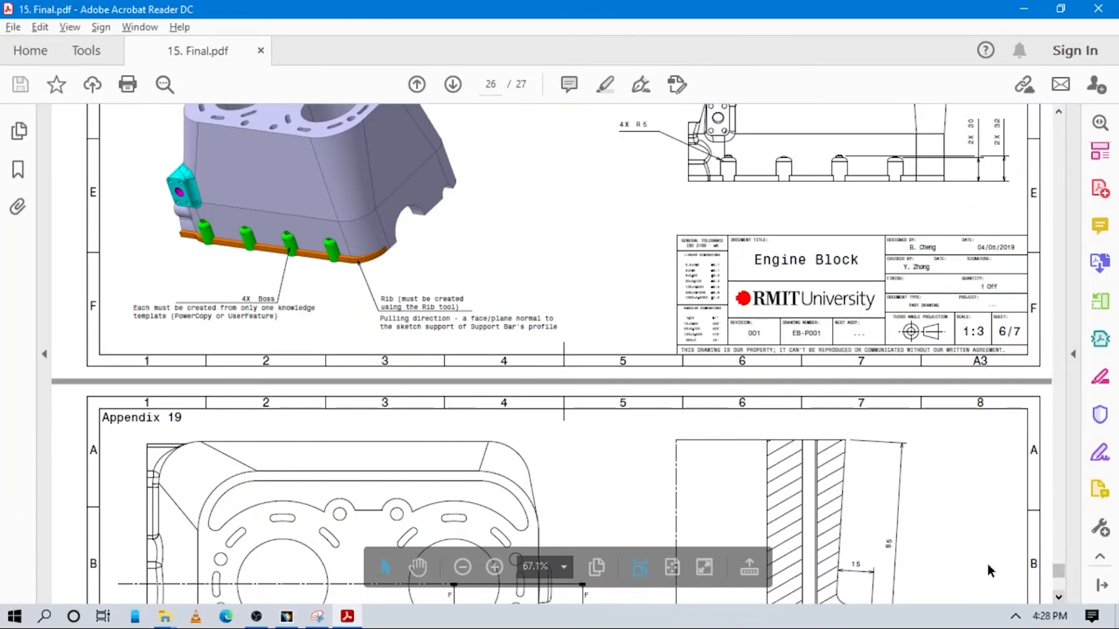
scroll(939, 507, "down", 6)
scroll(938, 507, "down", 1)
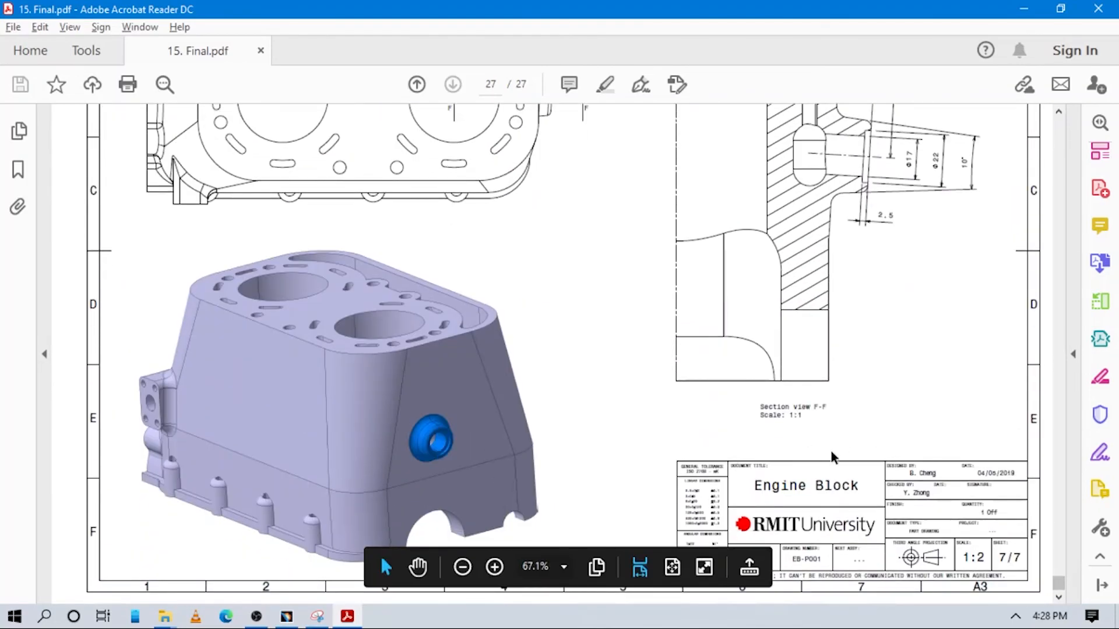
scroll(832, 457, "up", 2)
scroll(833, 457, "down", 1)
left_click(324, 620)
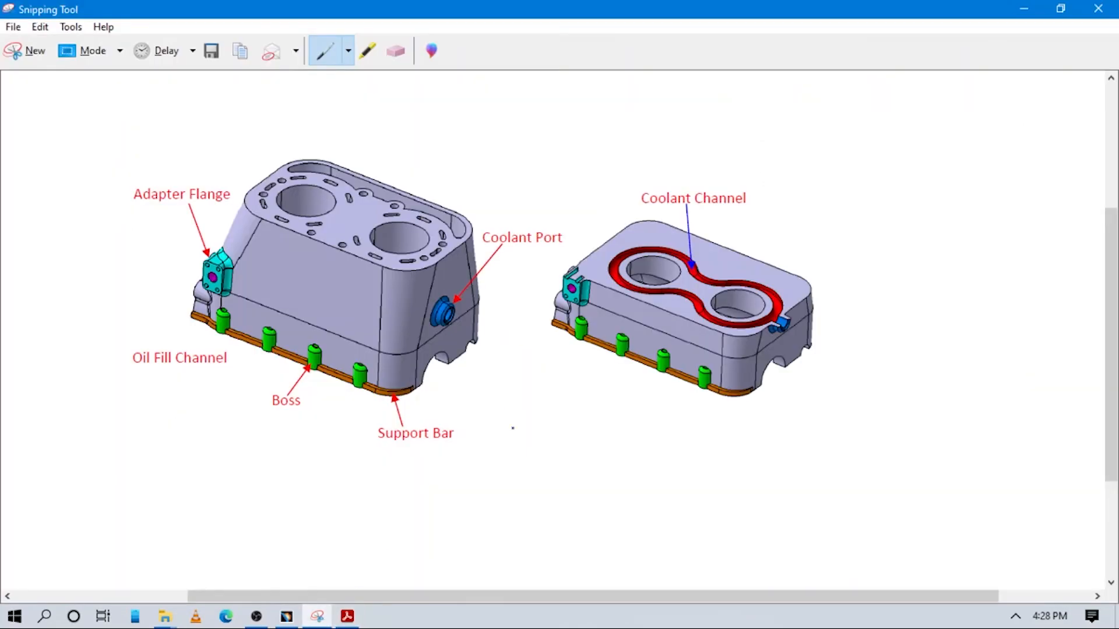
Switch back to CATIA and examine the engine block's side and end walls against the reference images
left_click(286, 616)
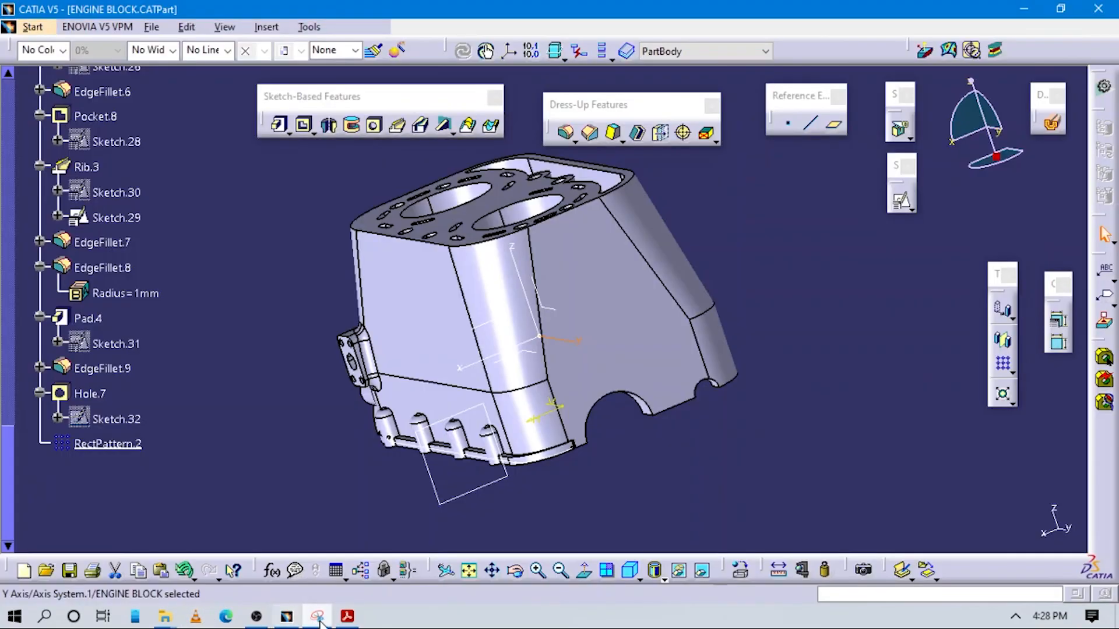
middle_click_drag(521, 414, 529, 325)
middle_click_drag(678, 380, 583, 361)
middle_click_drag(529, 336, 512, 402)
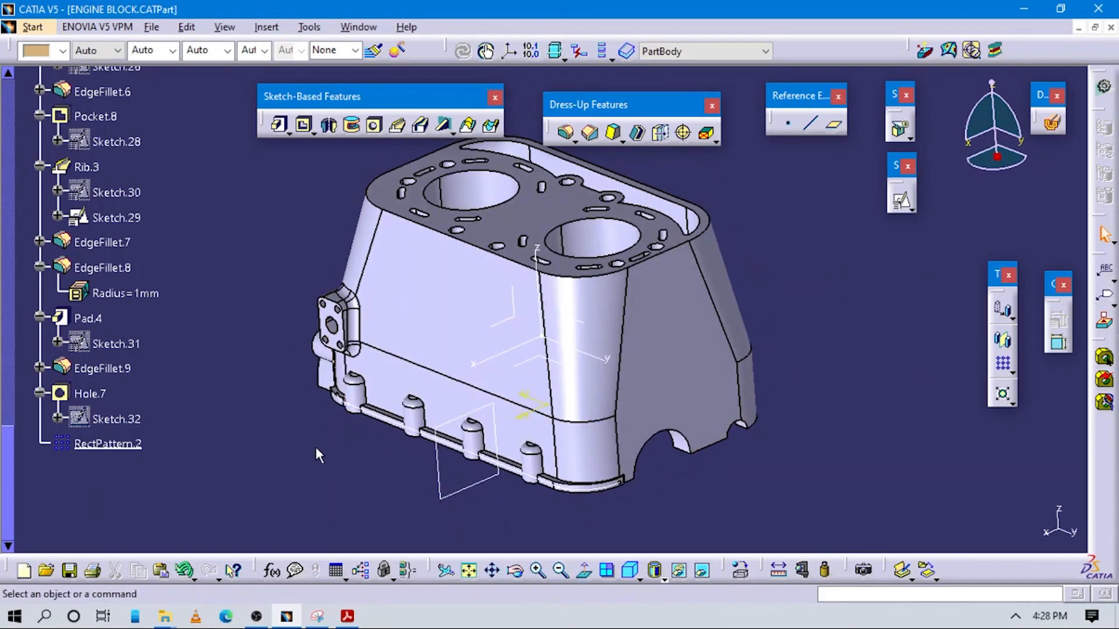